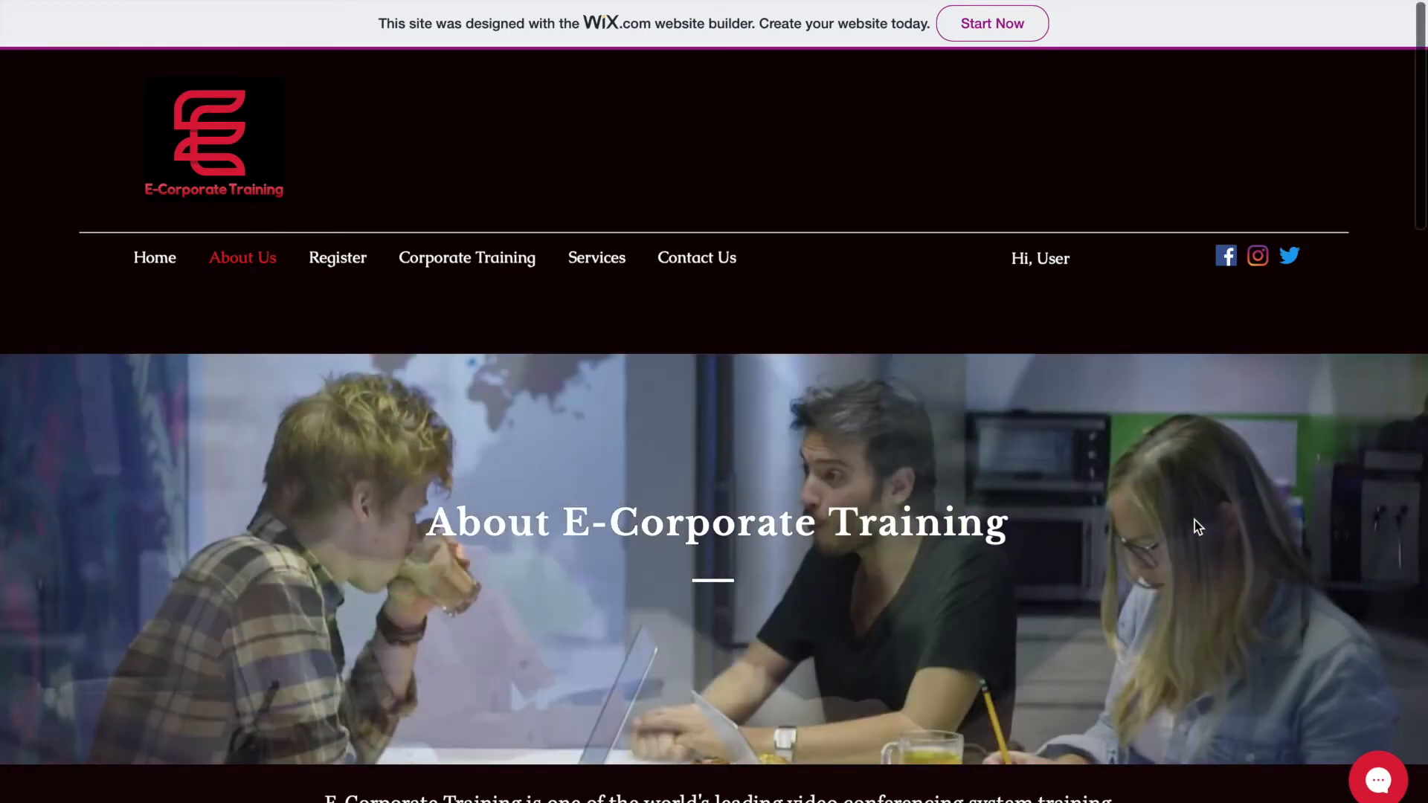
{"action": "scroll", "coordinate": [1195, 520], "scroll_direction": "down", "scroll_amount": 5}
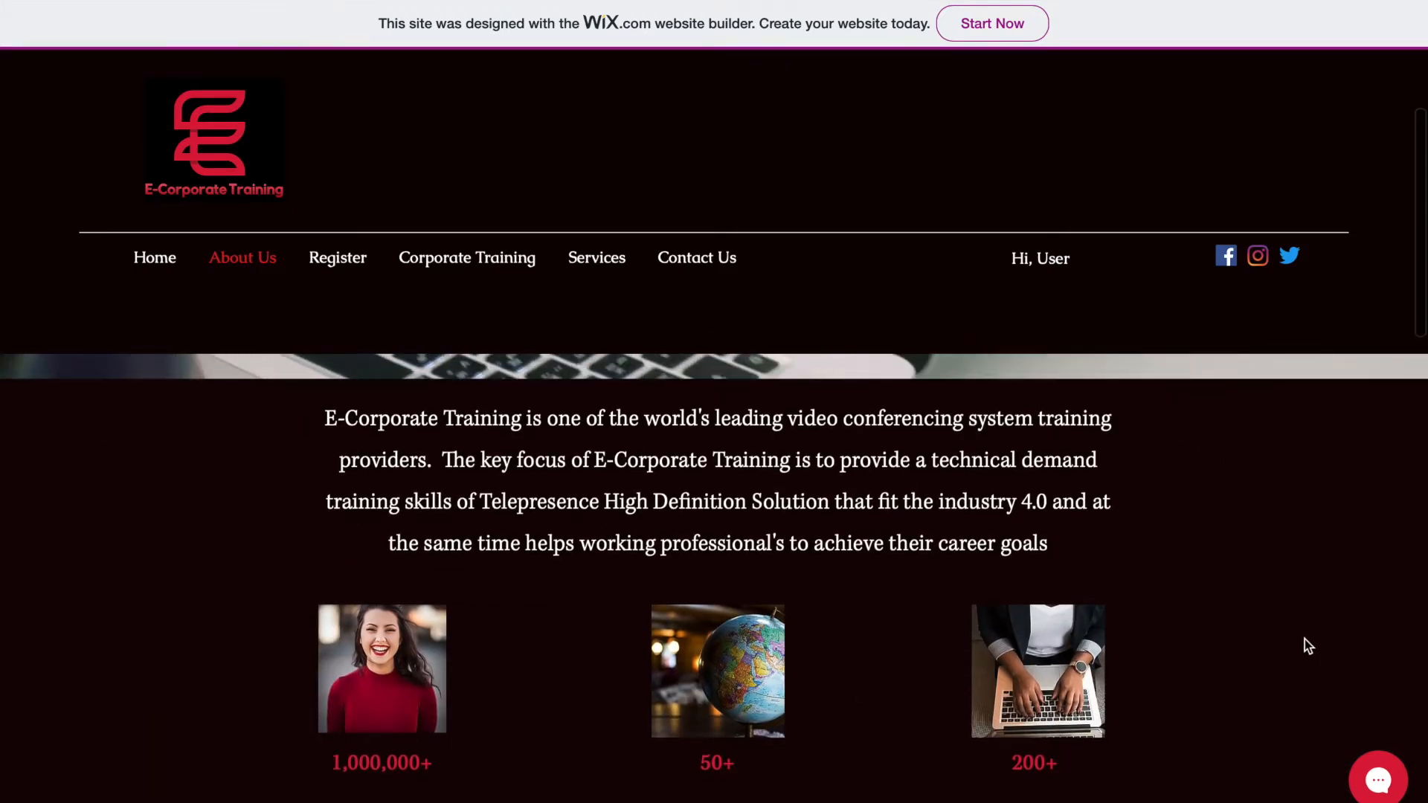
{"action": "scroll", "coordinate": [1305, 640], "scroll_direction": "down", "scroll_amount": 7}
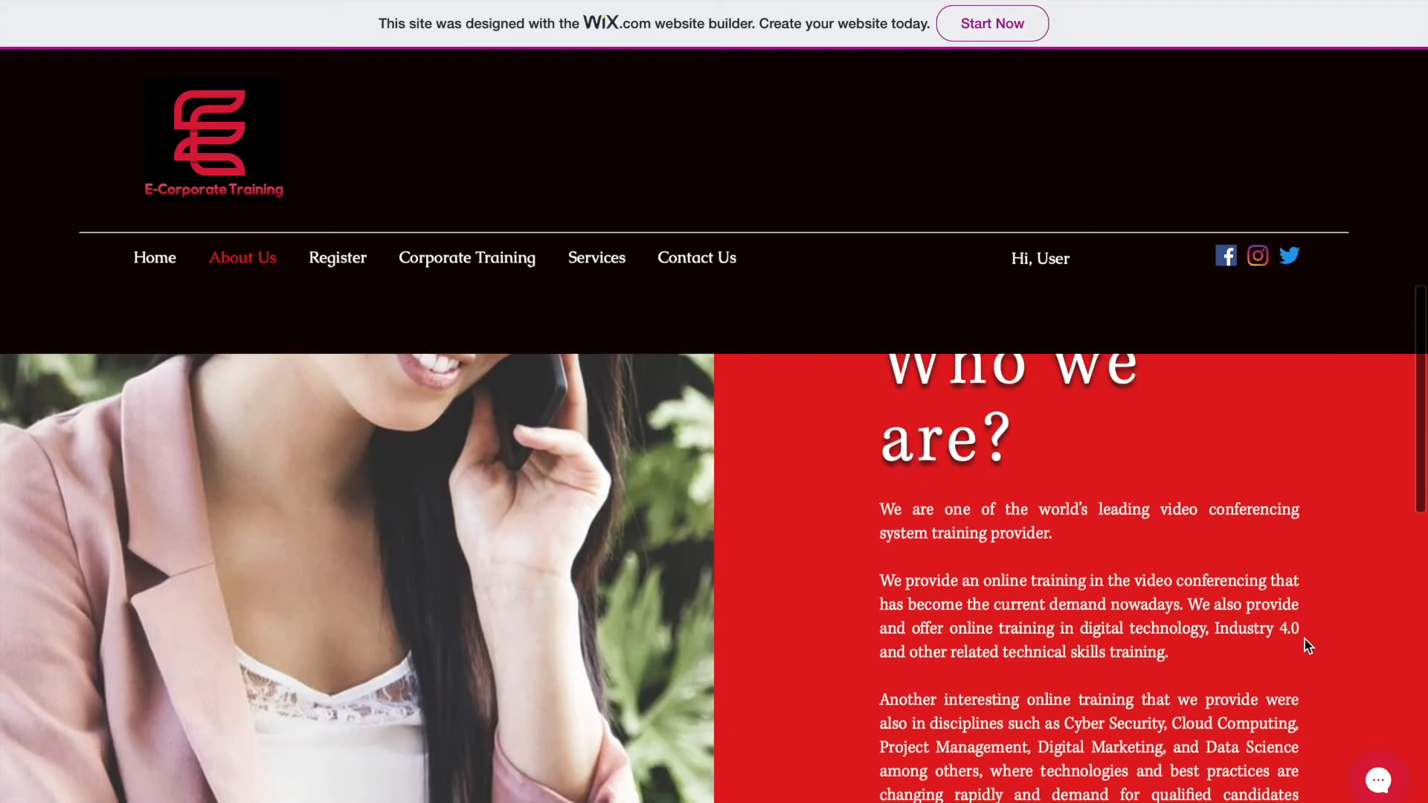
{"action": "scroll", "coordinate": [1305, 640], "scroll_direction": "up", "scroll_amount": 1}
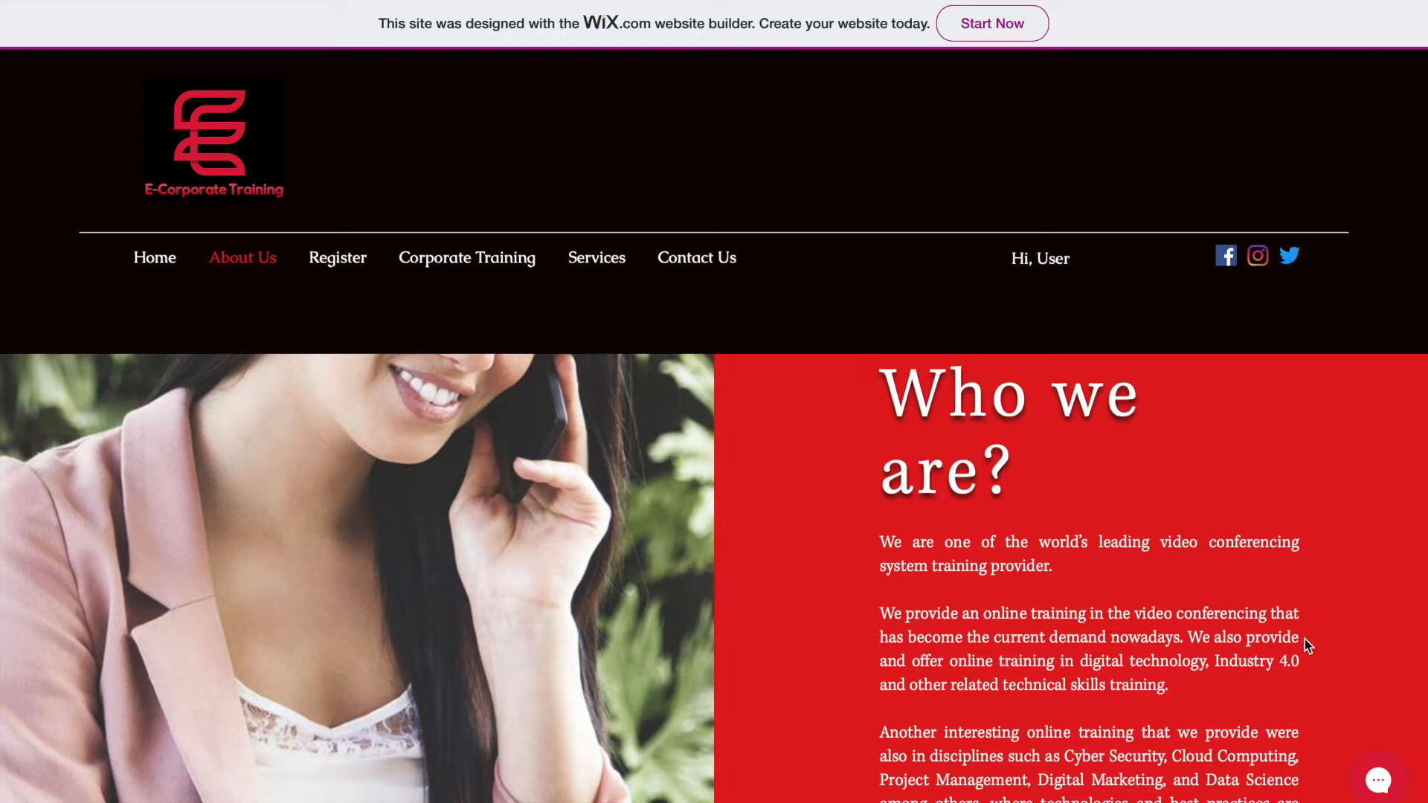
{"action": "scroll", "coordinate": [1306, 644], "scroll_direction": "down", "scroll_amount": 10}
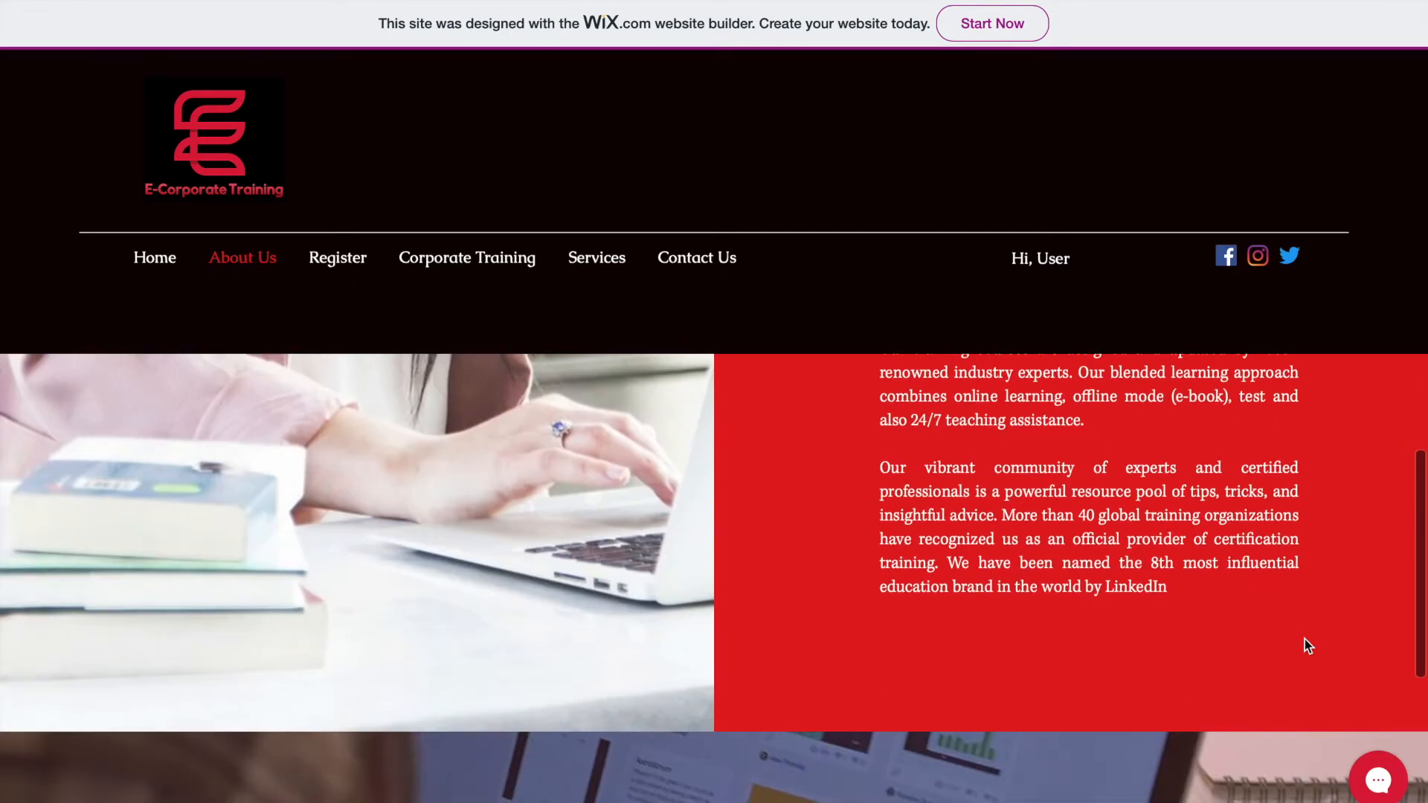
{"action": "scroll", "coordinate": [1020, 520], "scroll_direction": "up", "scroll_amount": 1}
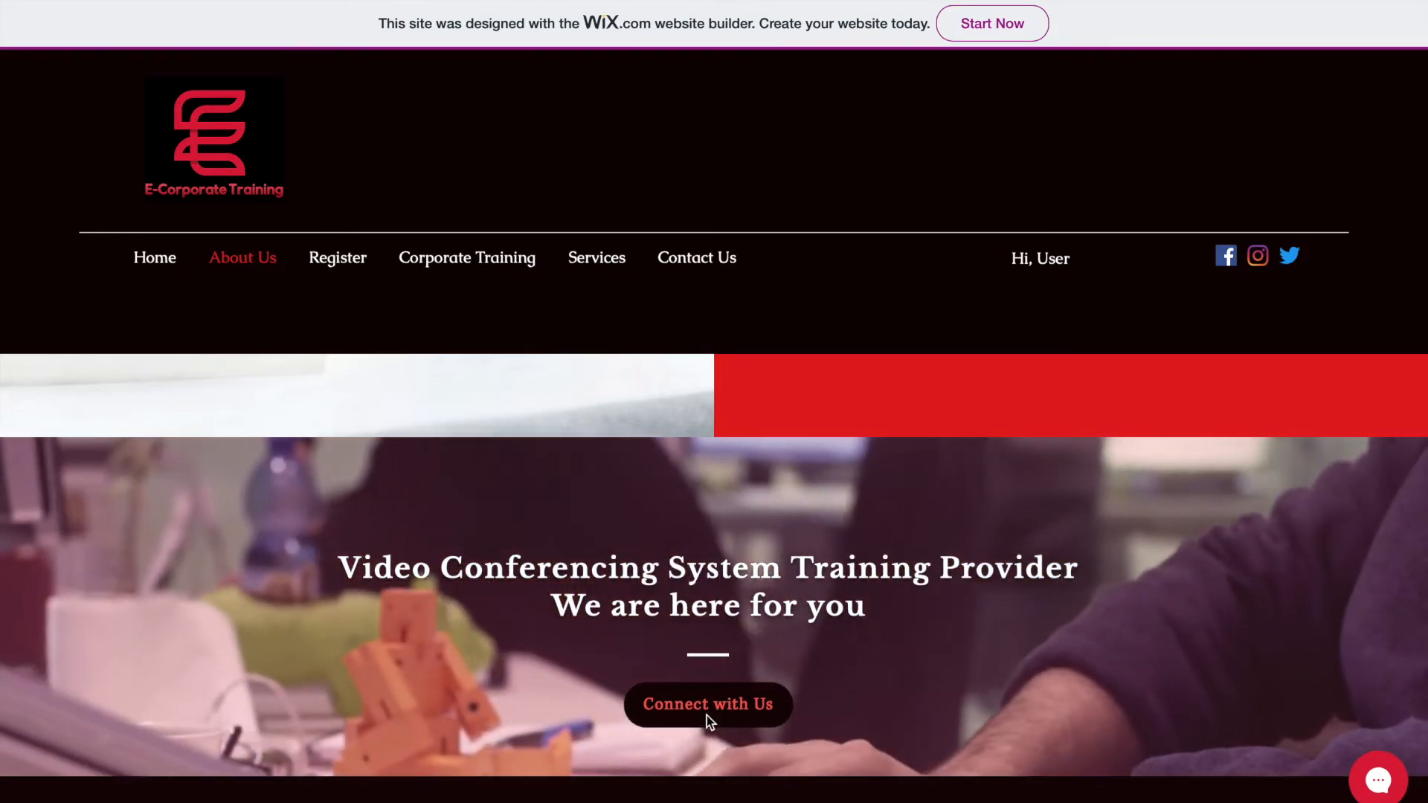
{"action": "left_click", "coordinate": [706, 716]}
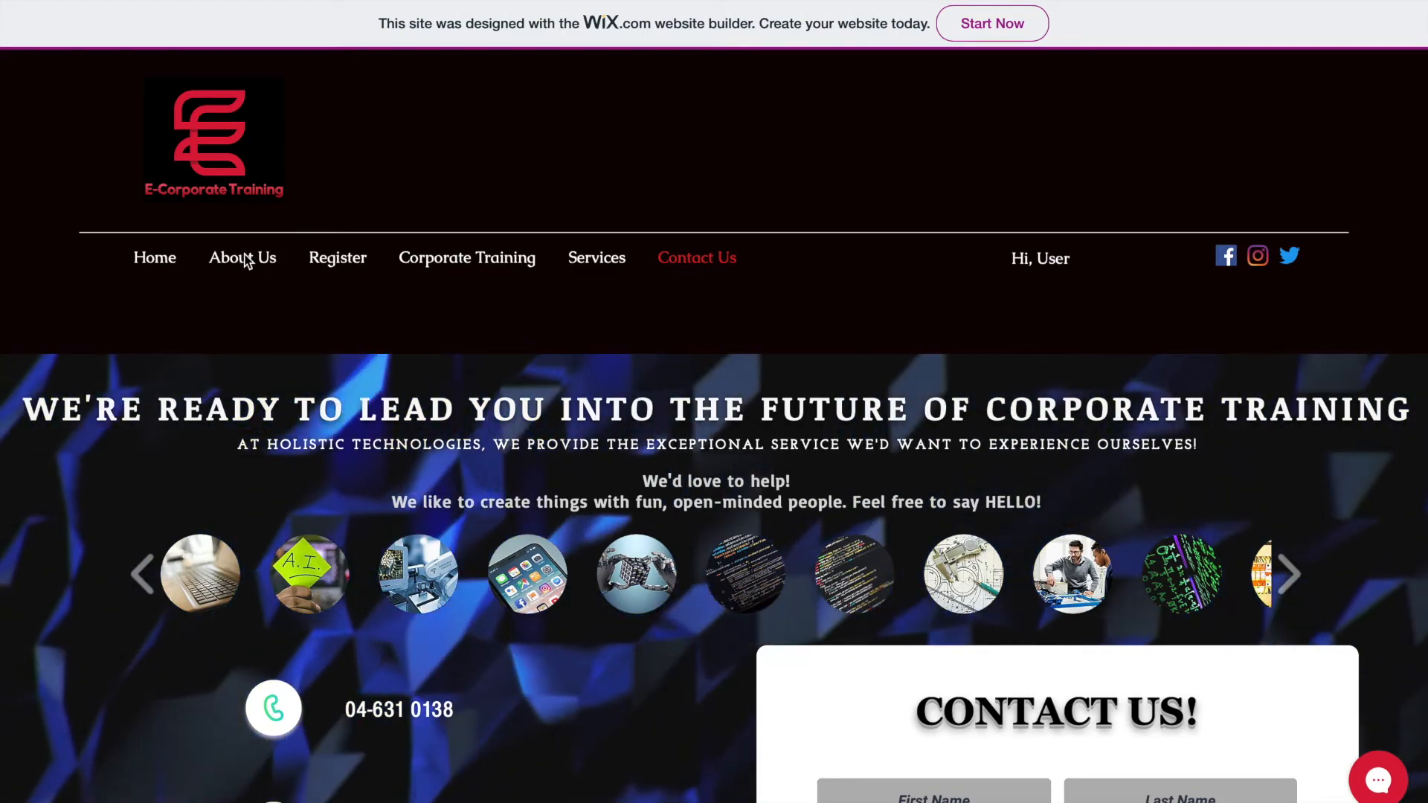
{"action": "left_click", "coordinate": [246, 259]}
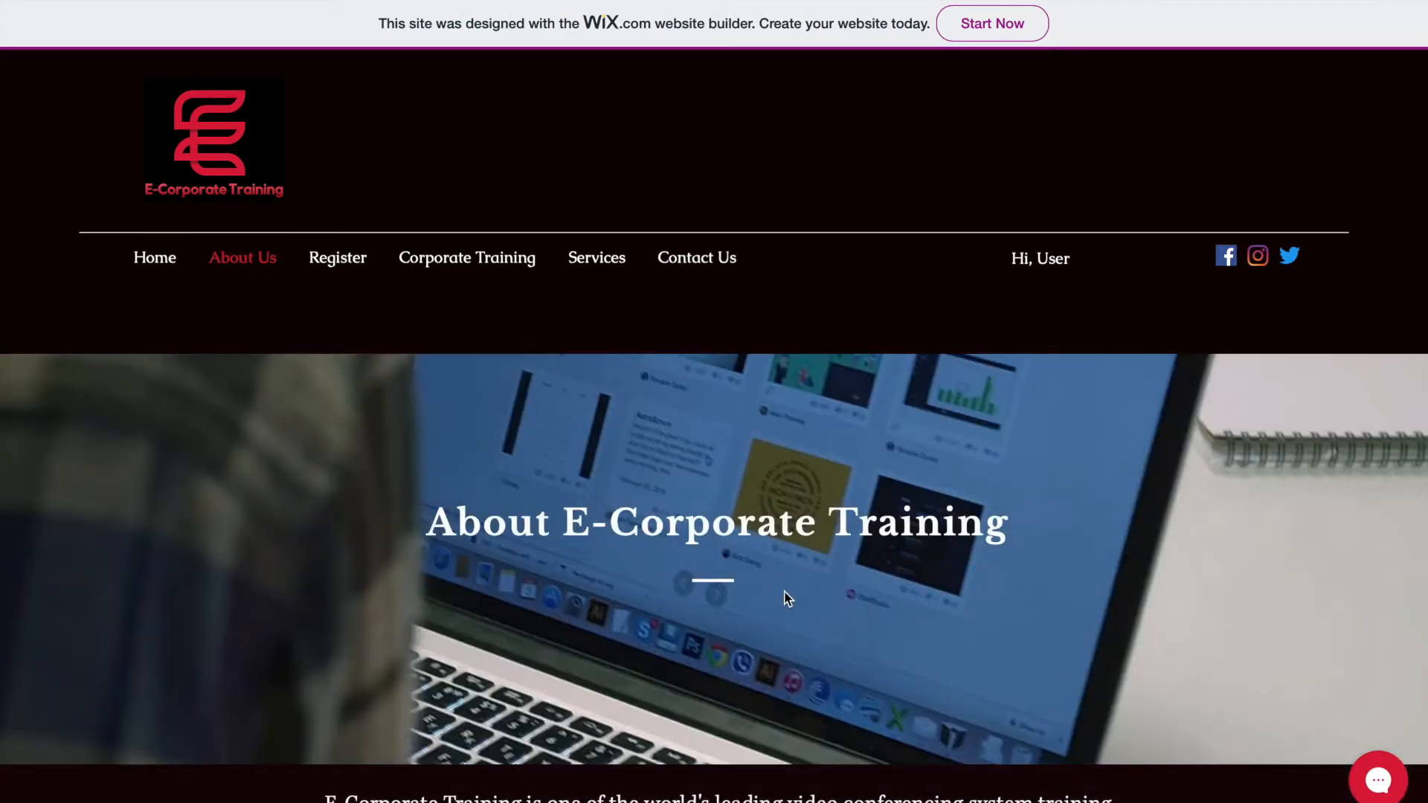
{"action": "scroll", "coordinate": [788, 599], "scroll_direction": "down", "scroll_amount": 15}
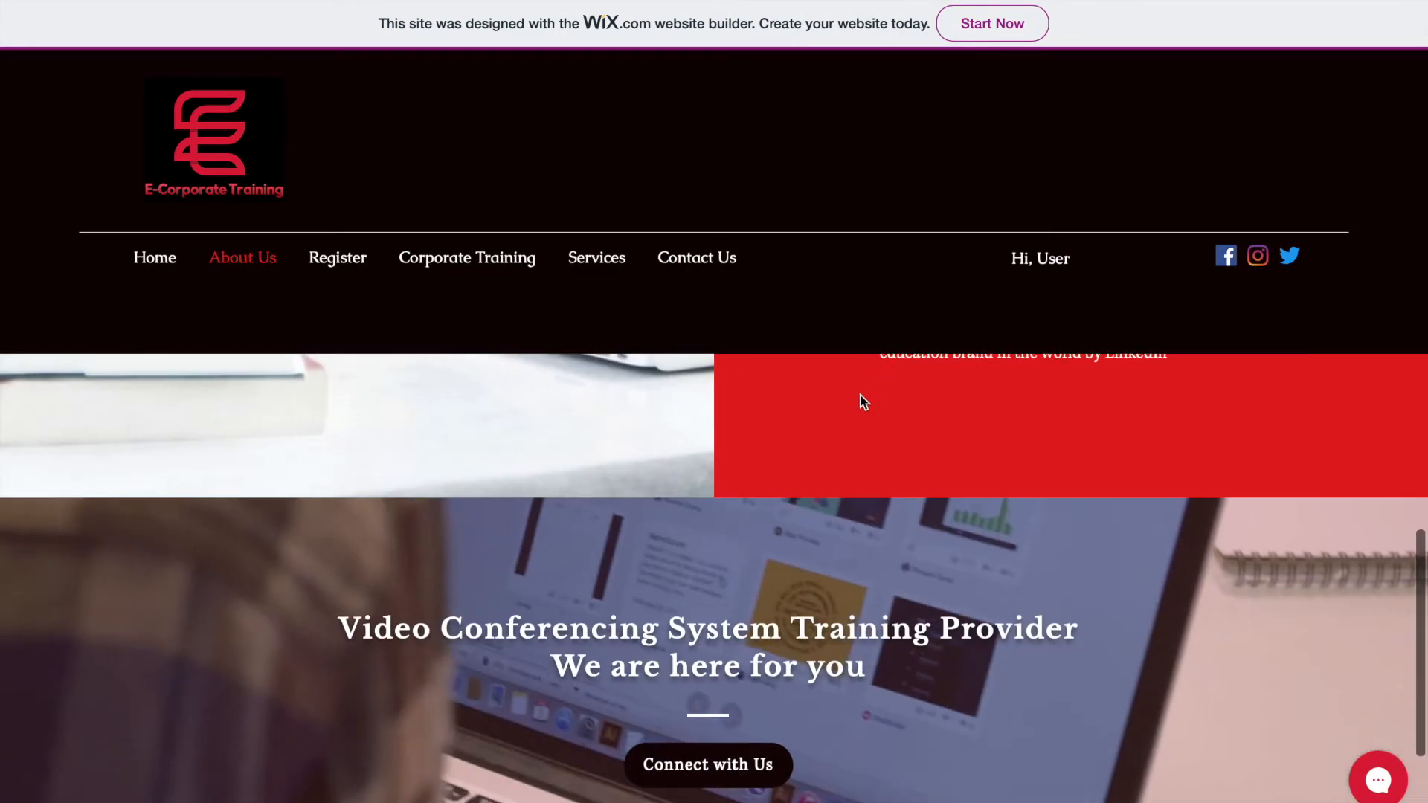
{"action": "scroll", "coordinate": [863, 403], "scroll_direction": "down", "scroll_amount": 3}
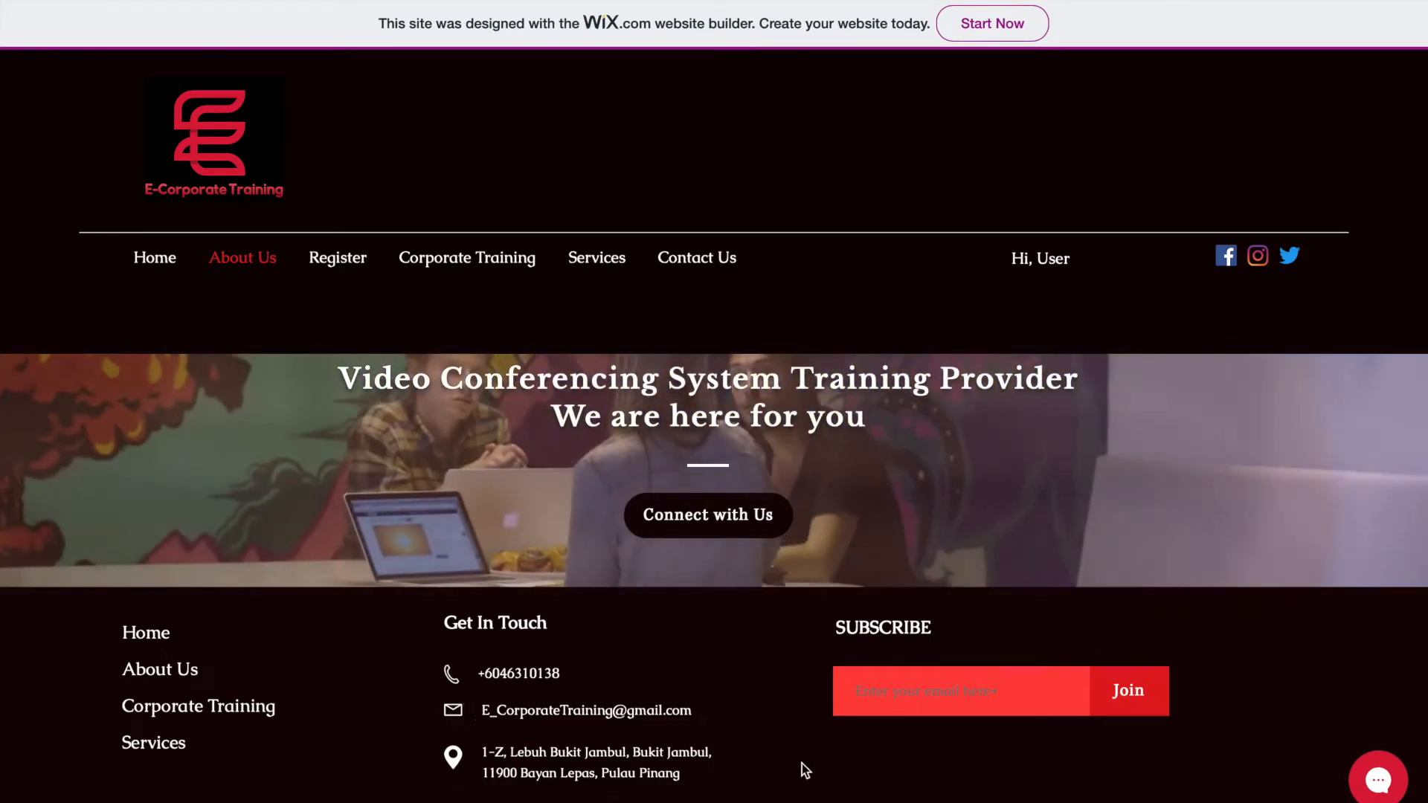
{"action": "left_click", "coordinate": [904, 703]}
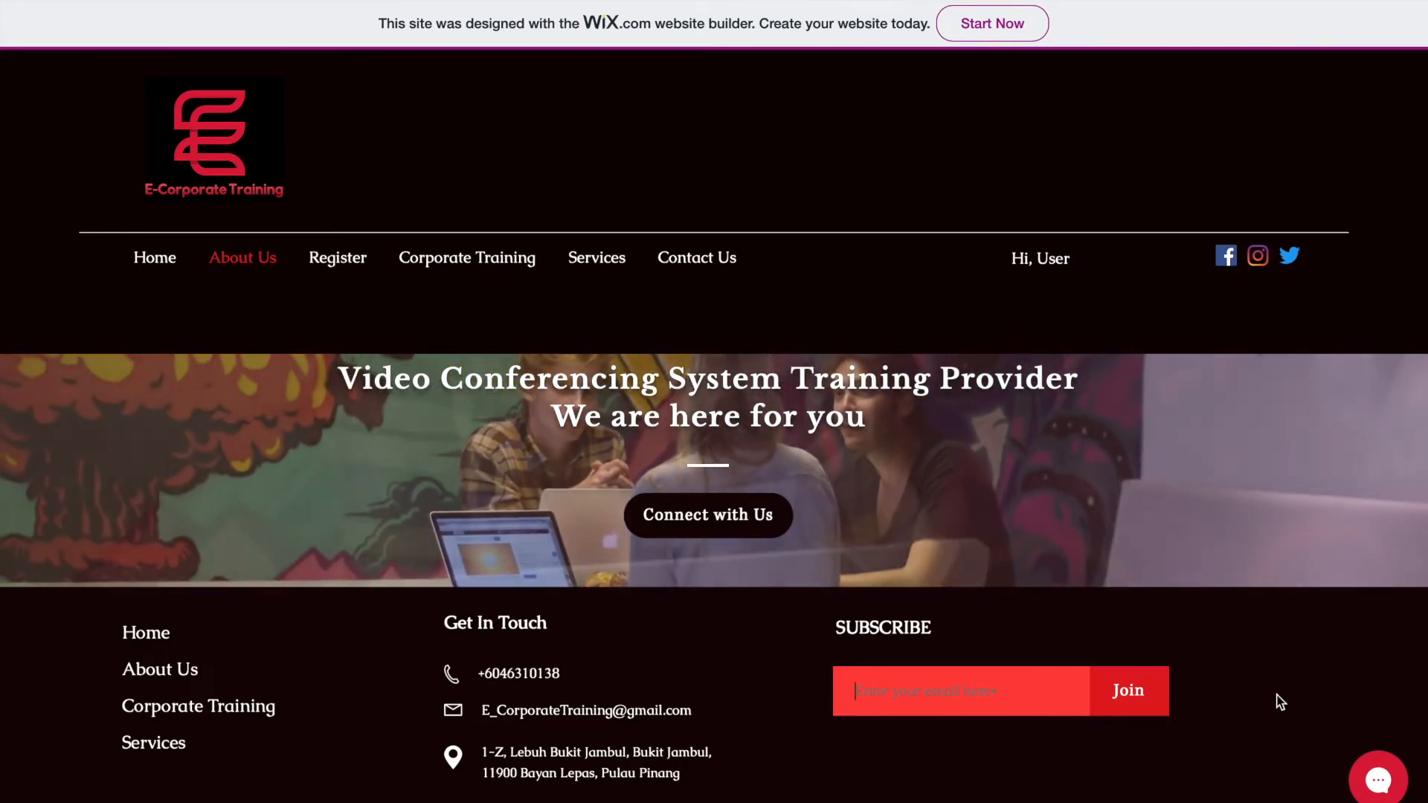
{"action": "scroll", "coordinate": [717, 567], "scroll_direction": "up", "scroll_amount": 10}
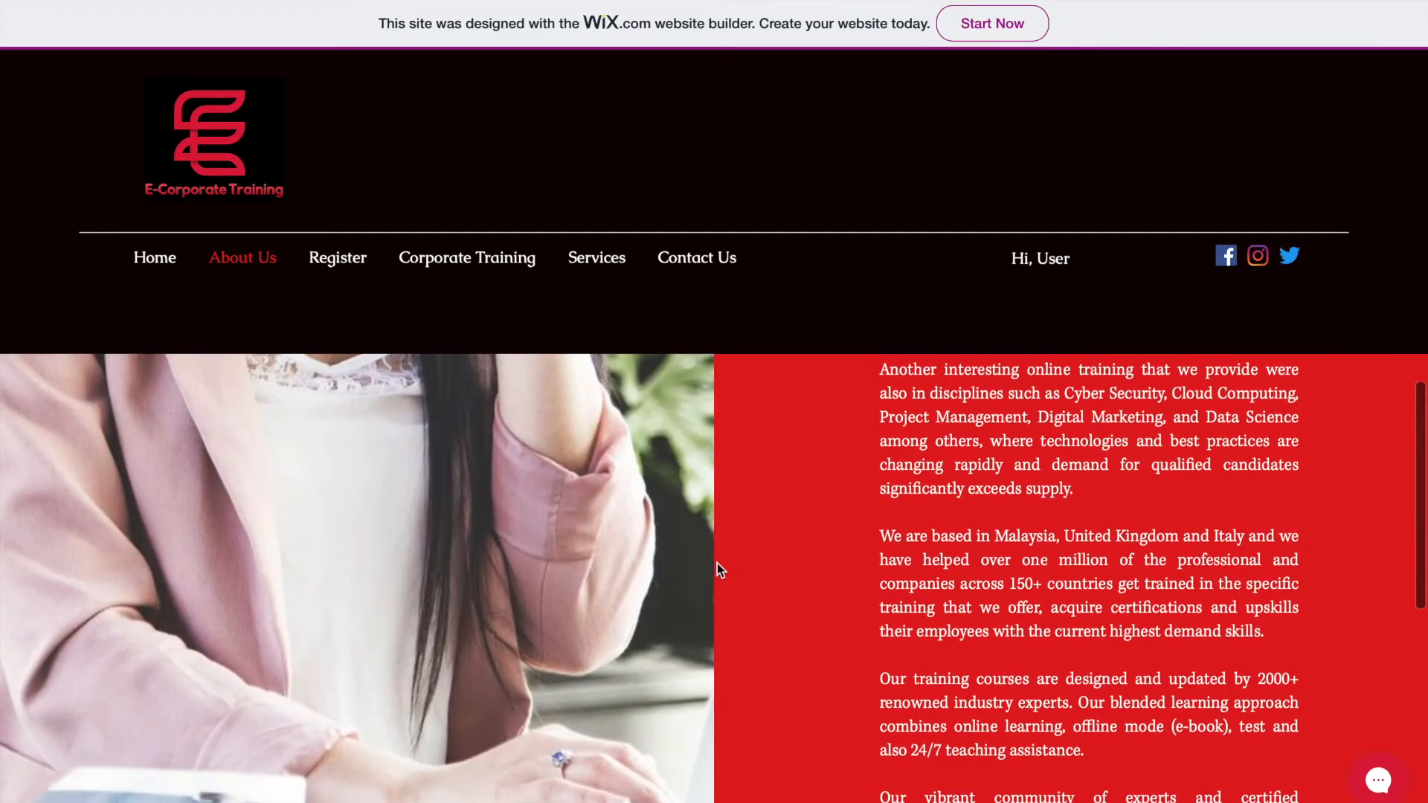
{"action": "scroll", "coordinate": [717, 564], "scroll_direction": "up", "scroll_amount": 5}
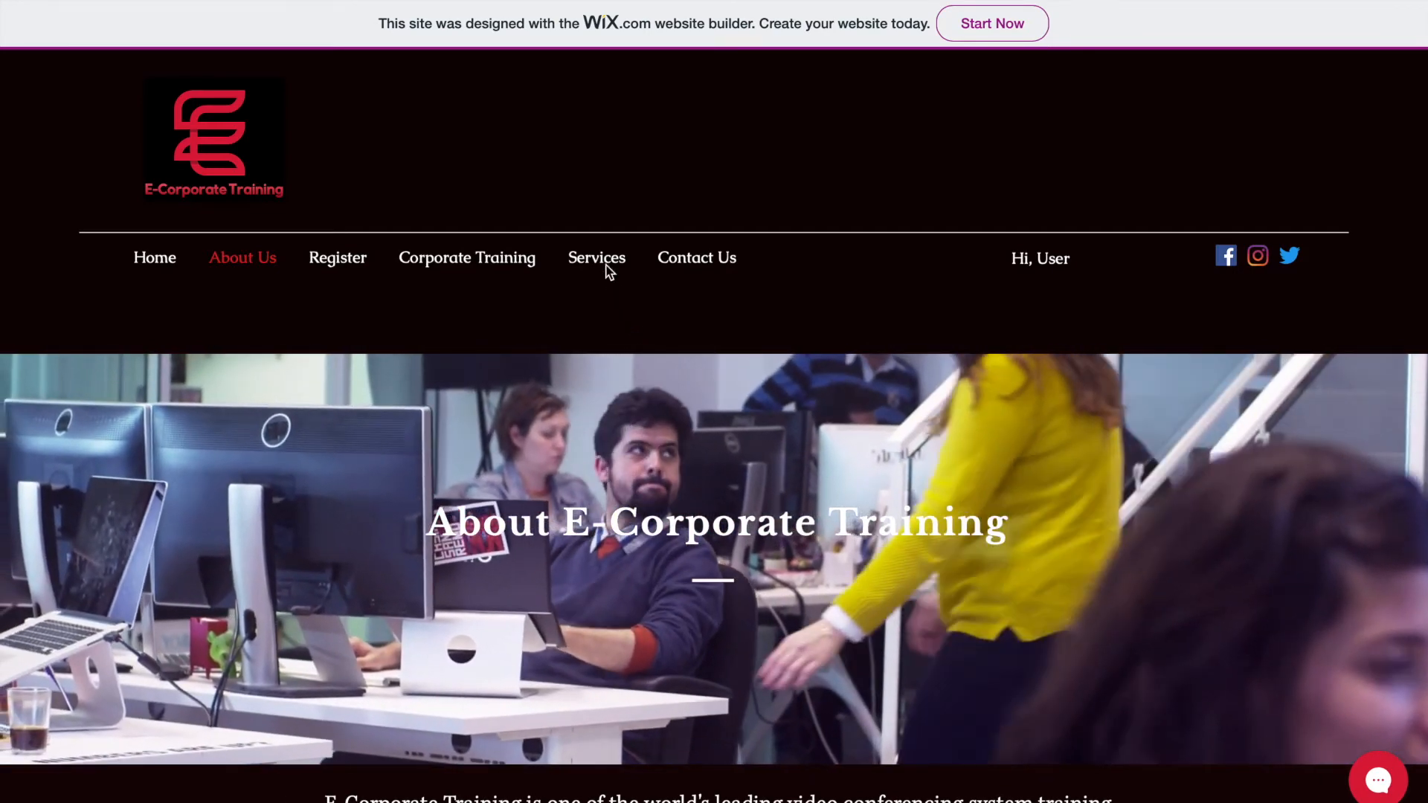
- Go to the Services page, browse the room cards, and use Huddle Room's BOOK NOW to reach the booking form
{"action": "left_click", "coordinate": [609, 272]}
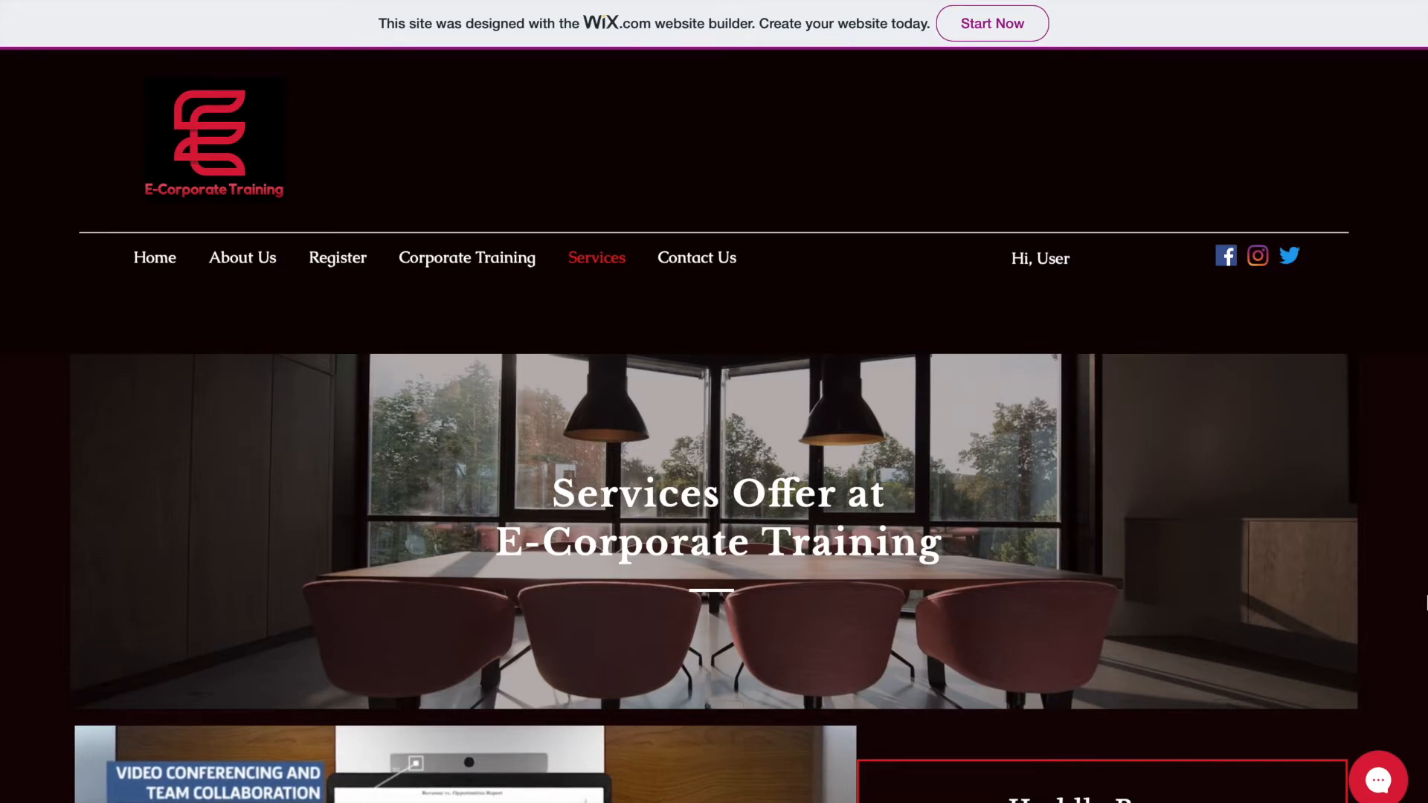
{"action": "scroll", "coordinate": [1376, 607], "scroll_direction": "down", "scroll_amount": 5}
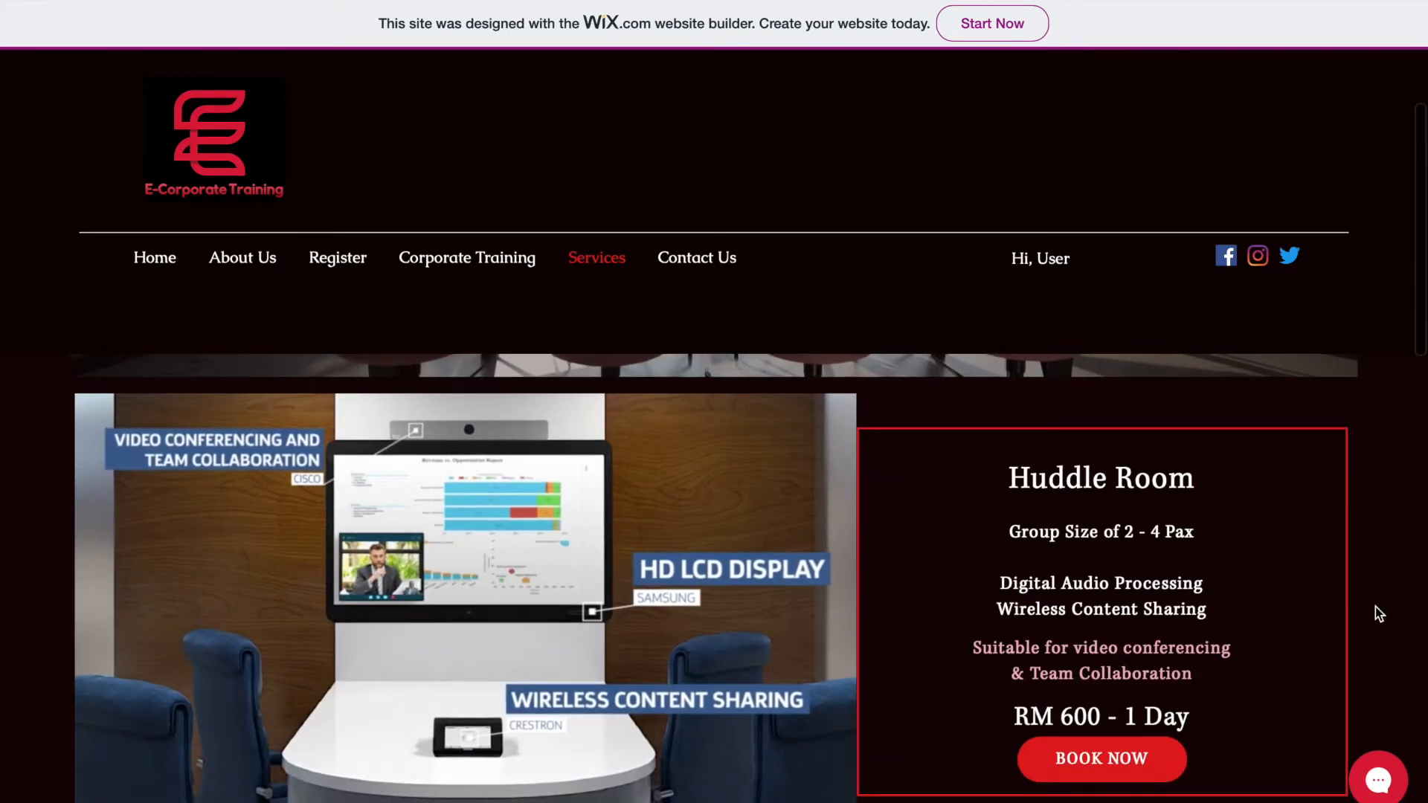
{"action": "scroll", "coordinate": [1376, 607], "scroll_direction": "down", "scroll_amount": 10}
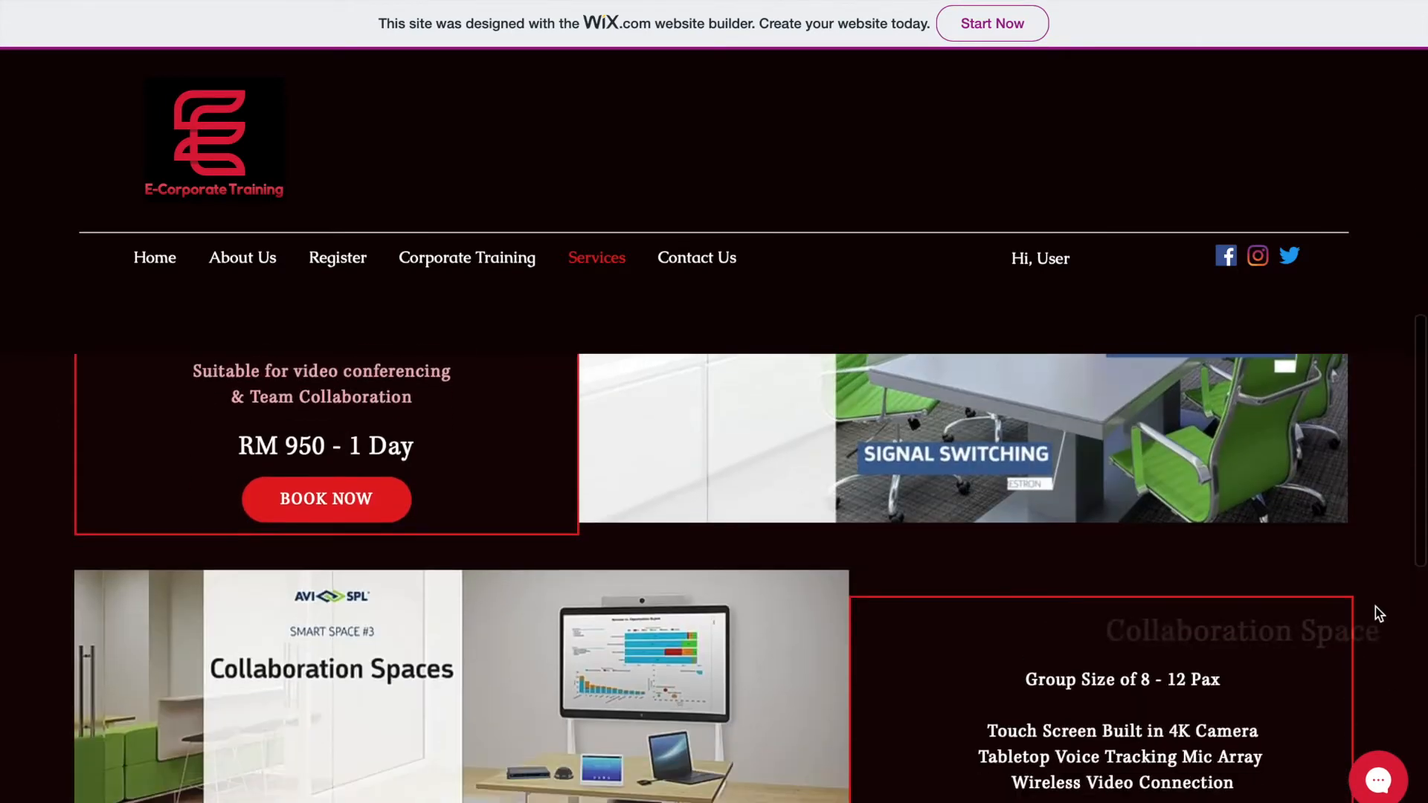
{"action": "scroll", "coordinate": [1376, 607], "scroll_direction": "down", "scroll_amount": 3}
{"action": "scroll", "coordinate": [1376, 607], "scroll_direction": "up", "scroll_amount": 6}
{"action": "scroll", "coordinate": [1376, 607], "scroll_direction": "up", "scroll_amount": 8}
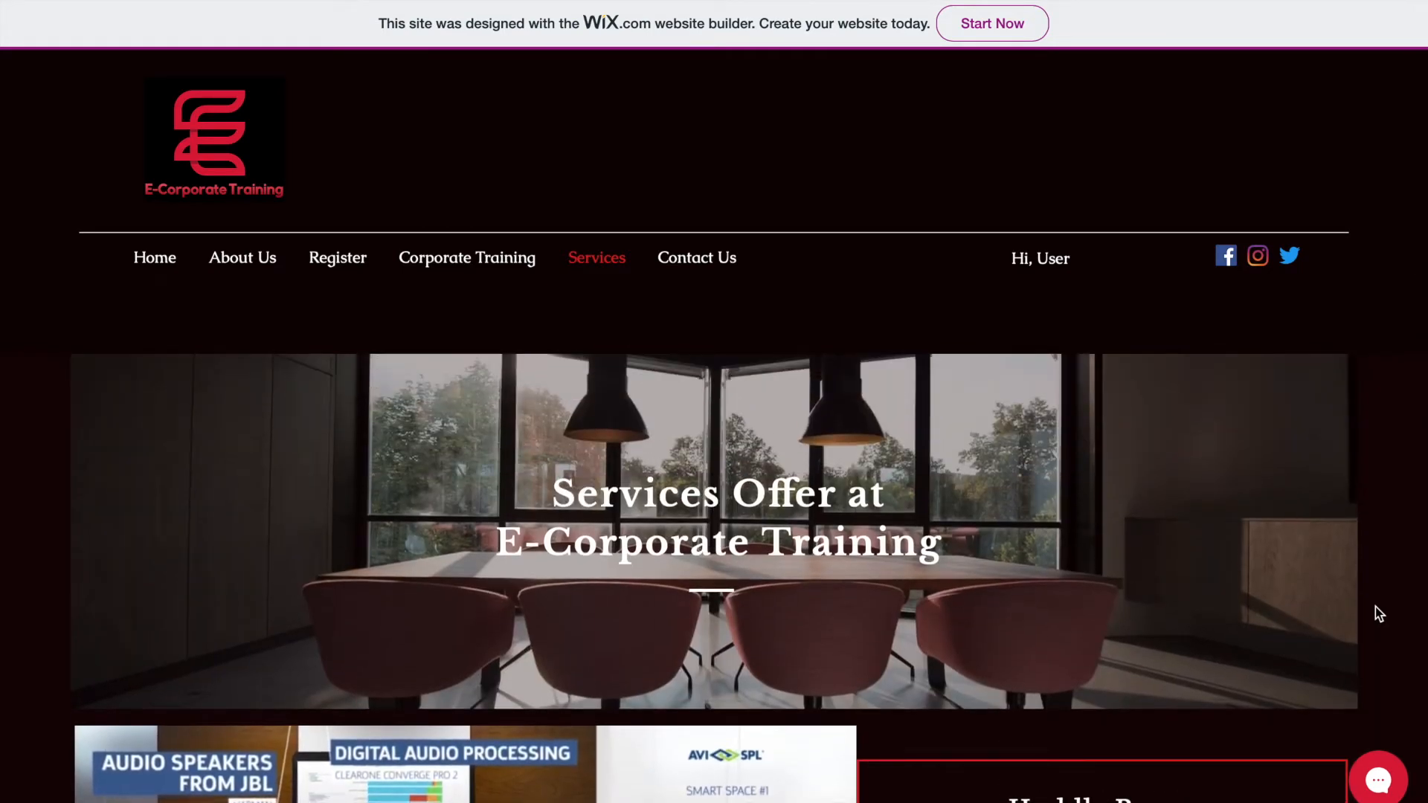
{"action": "scroll", "coordinate": [1376, 607], "scroll_direction": "down", "scroll_amount": 4}
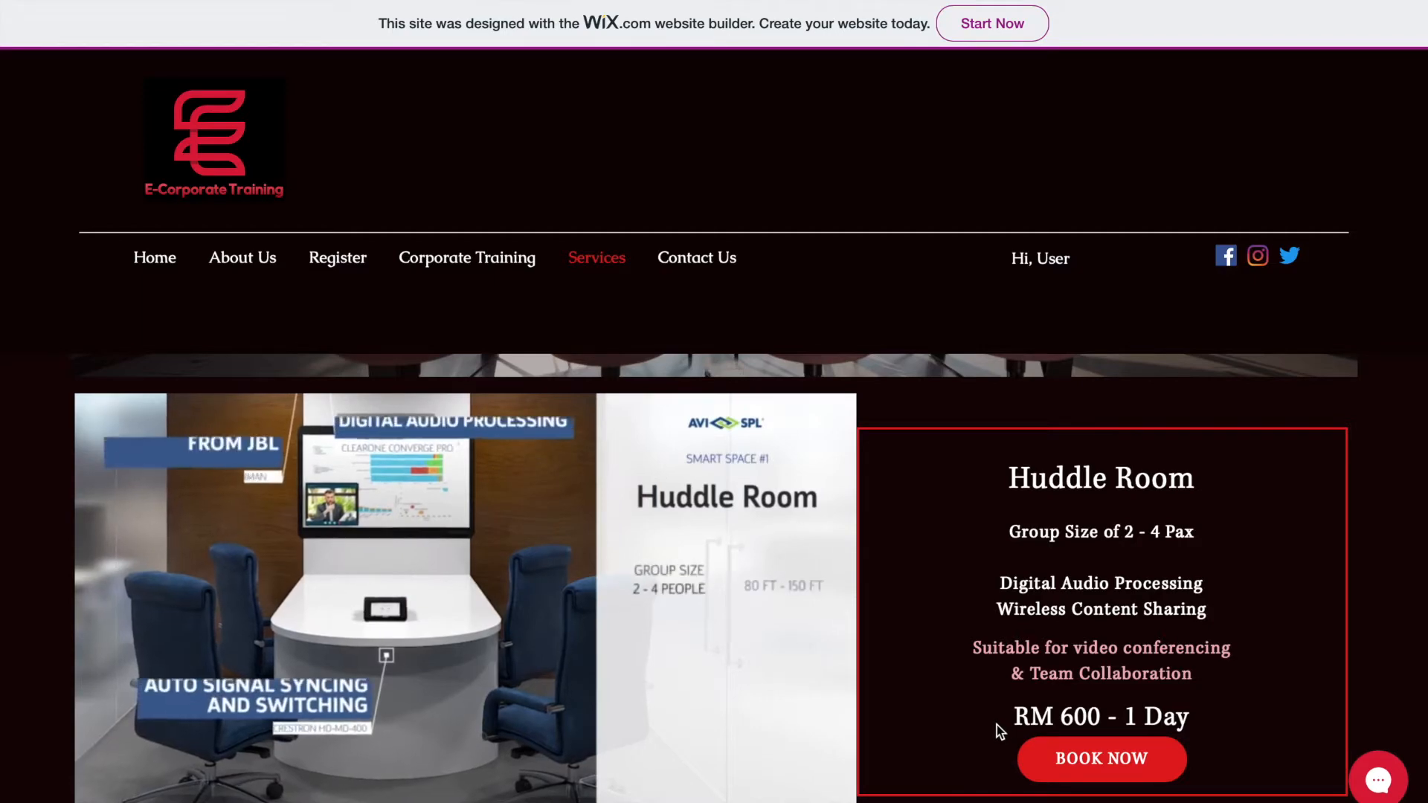
{"action": "scroll", "coordinate": [1281, 716], "scroll_direction": "down", "scroll_amount": 5}
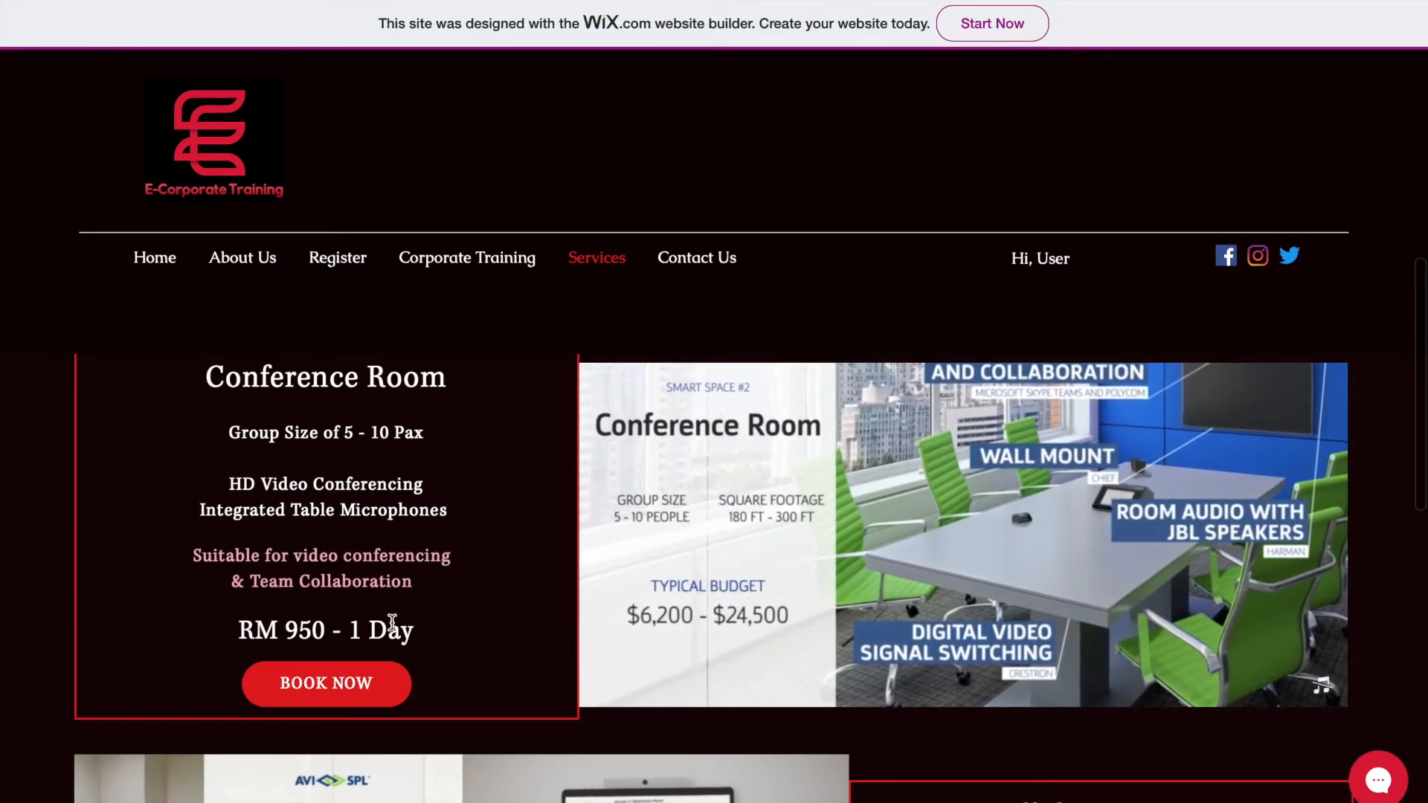
{"action": "scroll", "coordinate": [494, 647], "scroll_direction": "up", "scroll_amount": 5}
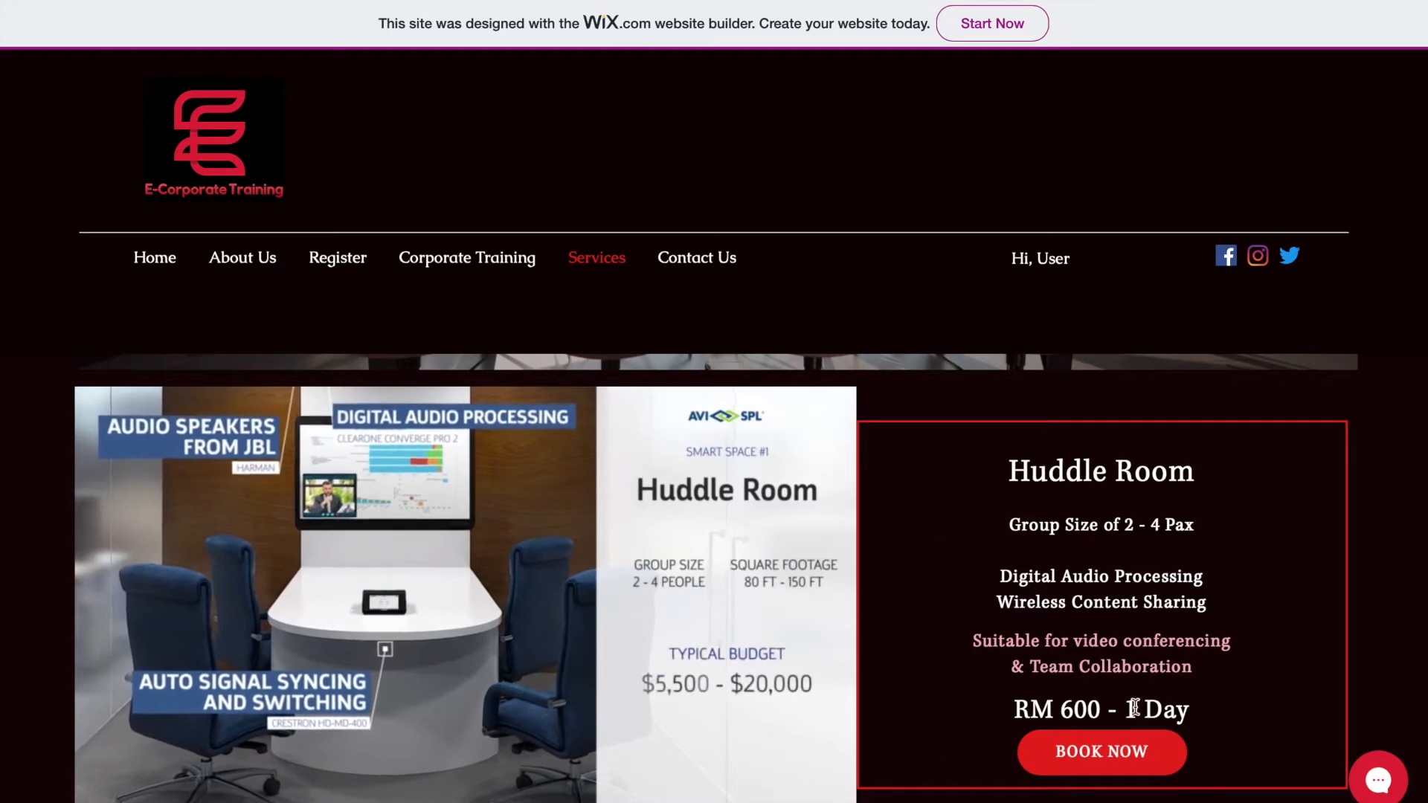
{"action": "left_click", "coordinate": [1109, 752]}
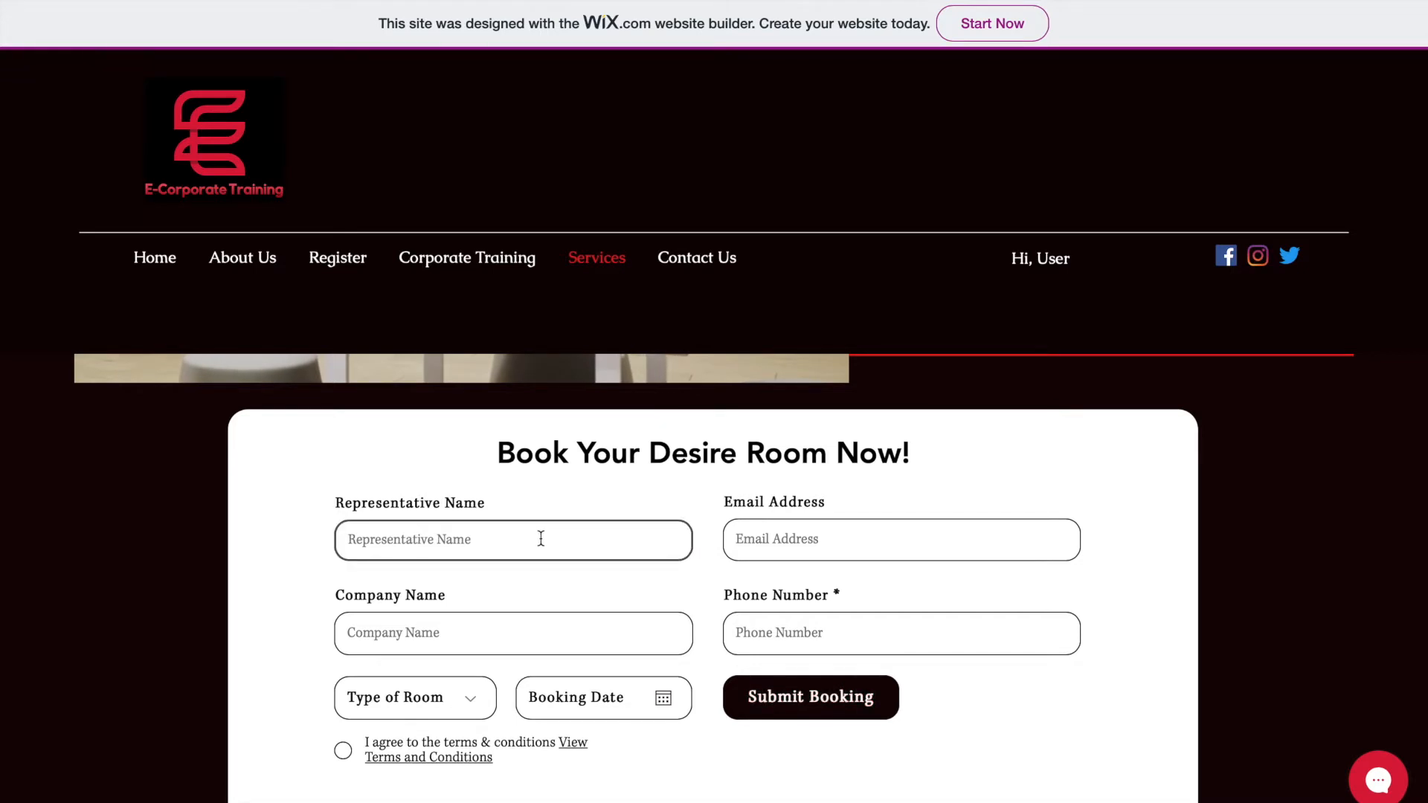
- Submit the empty booking form to trigger validation, then open and close Type of Room without choosing
{"action": "left_click", "coordinate": [790, 715]}
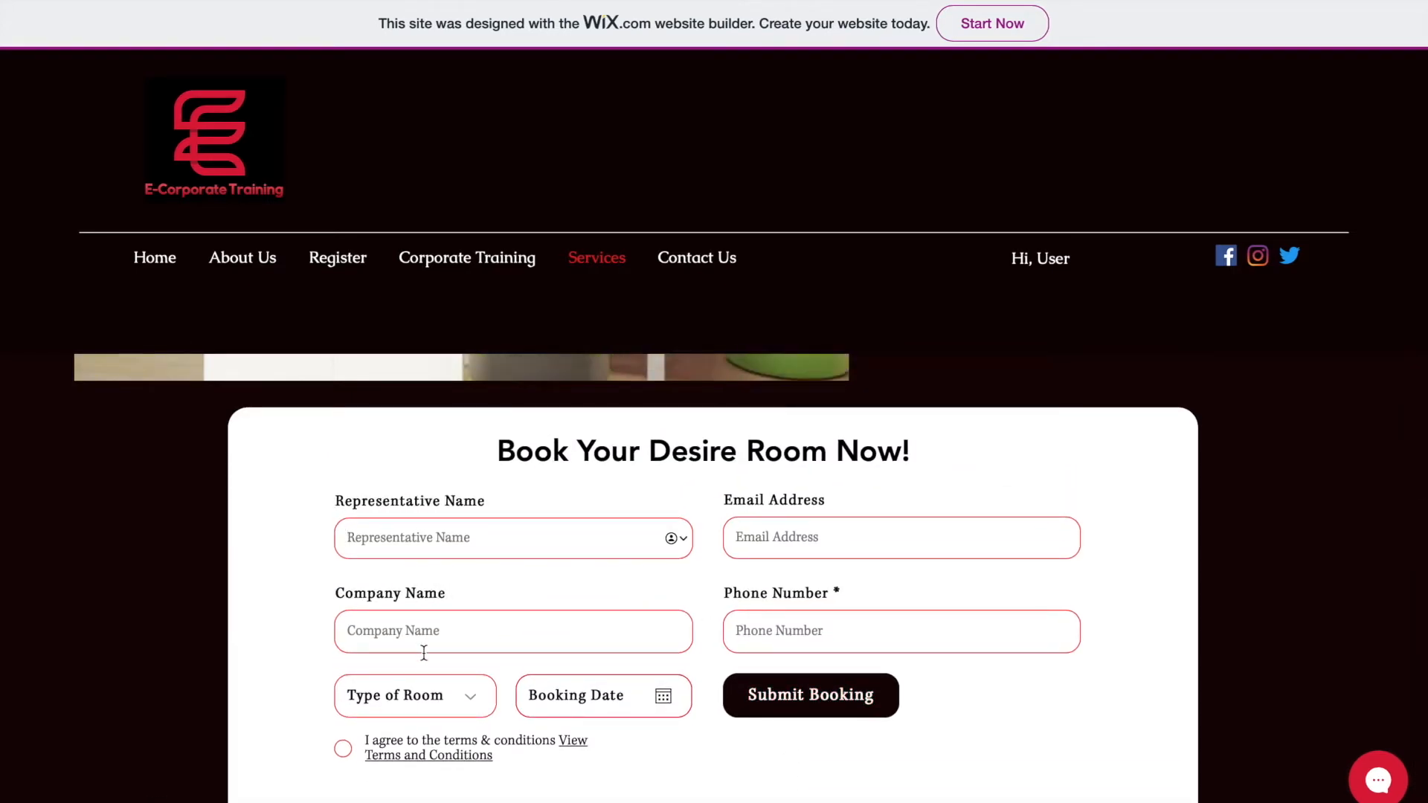
{"action": "left_click", "coordinate": [413, 533]}
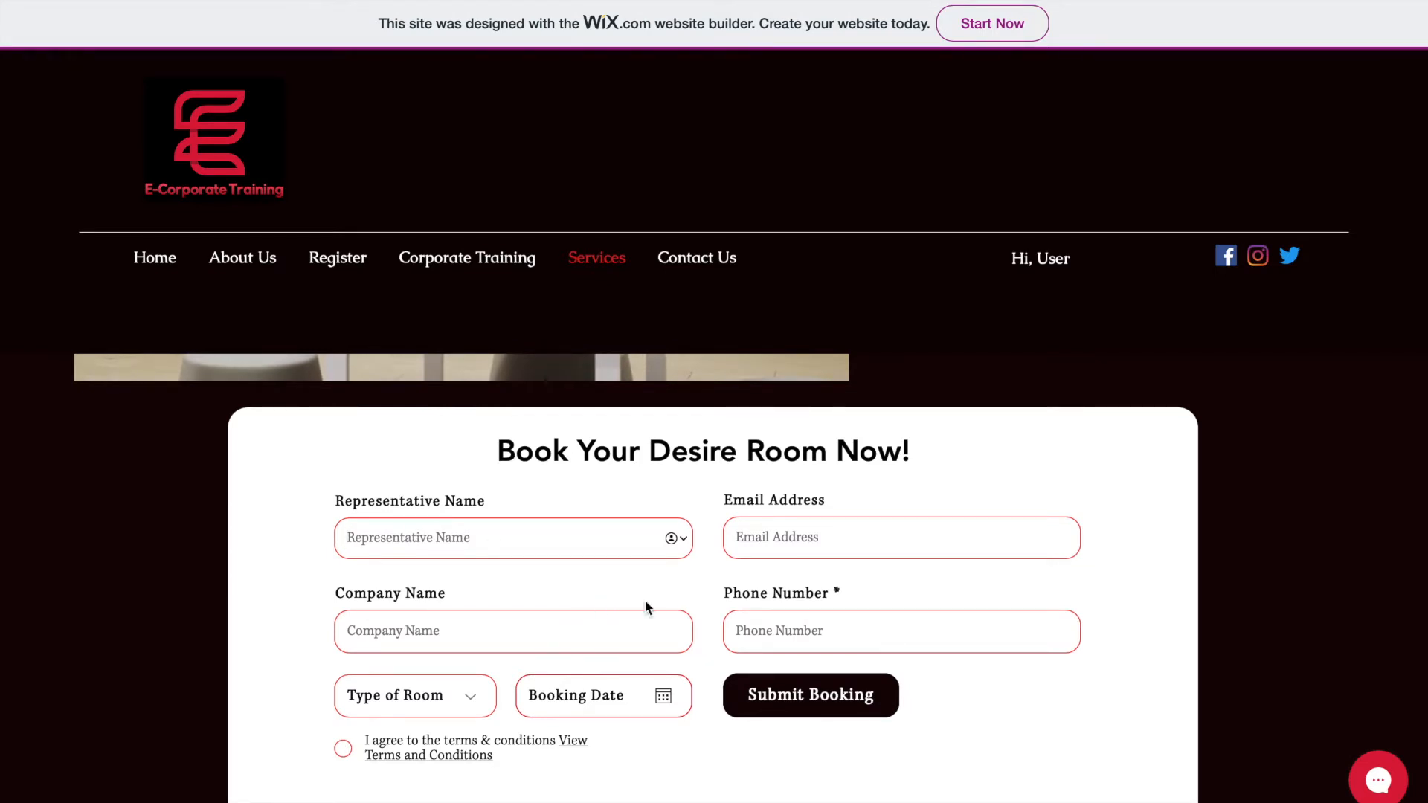
{"action": "left_click", "coordinate": [443, 704]}
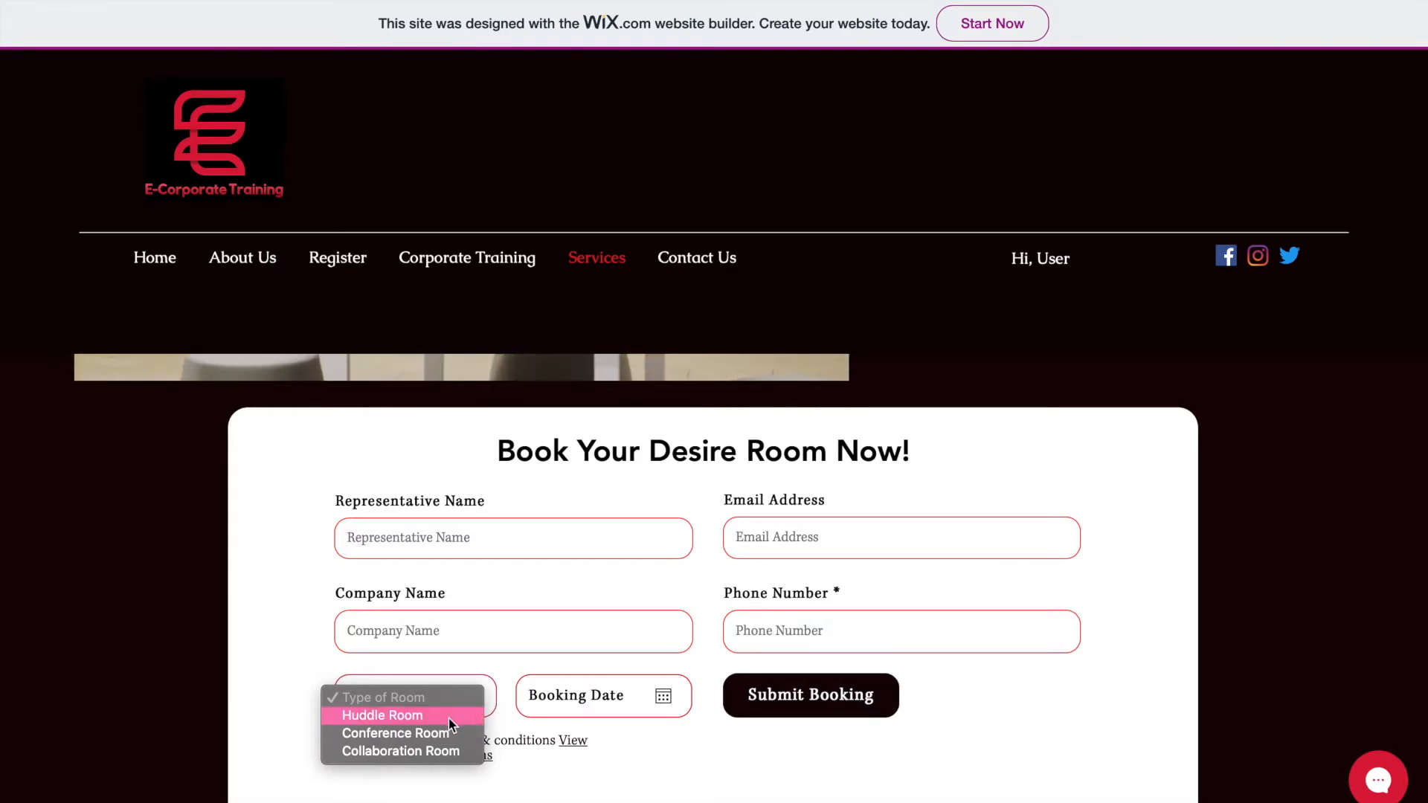
{"action": "left_click", "coordinate": [532, 729]}
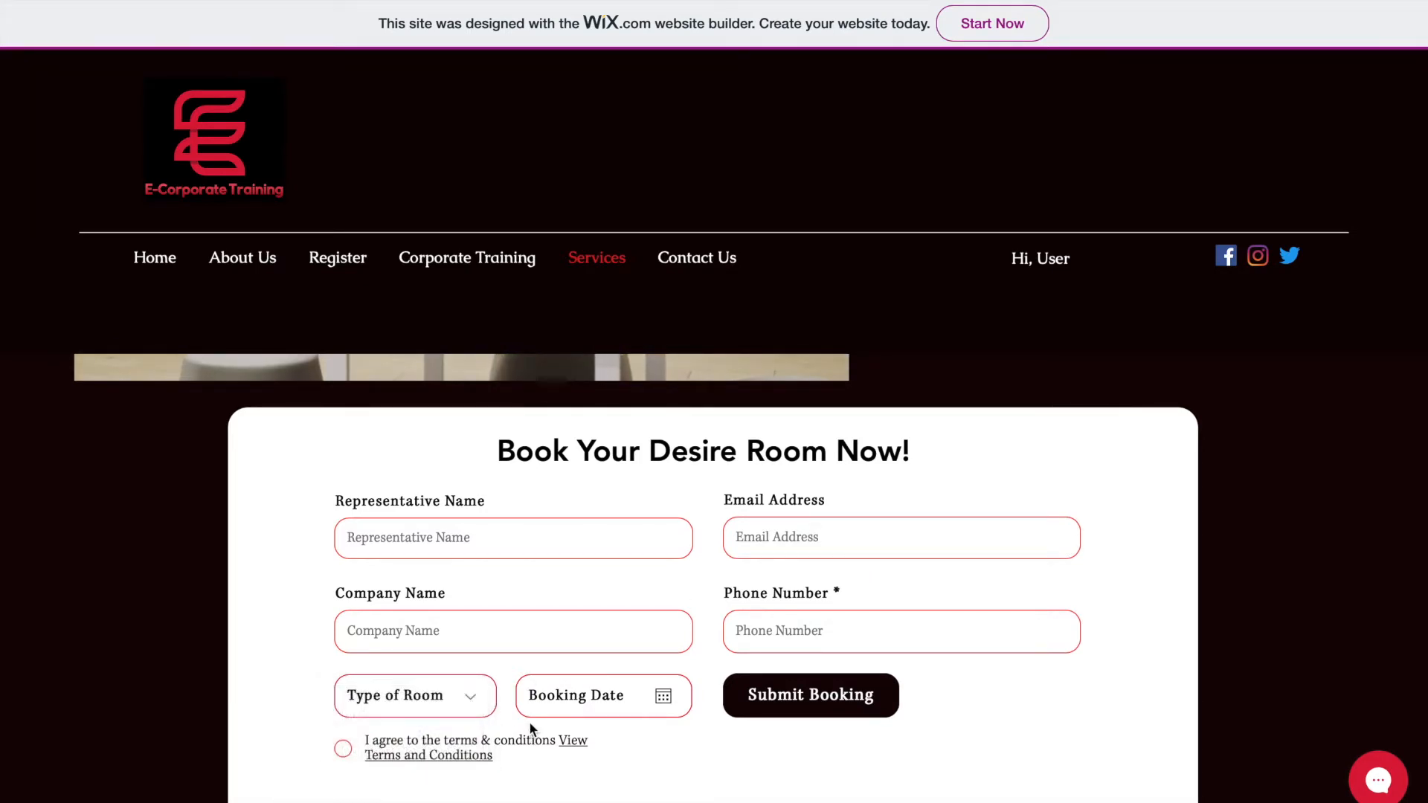
- Open and dismiss the Booking Date calendar without a date, then focus Representative Name
{"action": "left_click", "coordinate": [603, 714]}
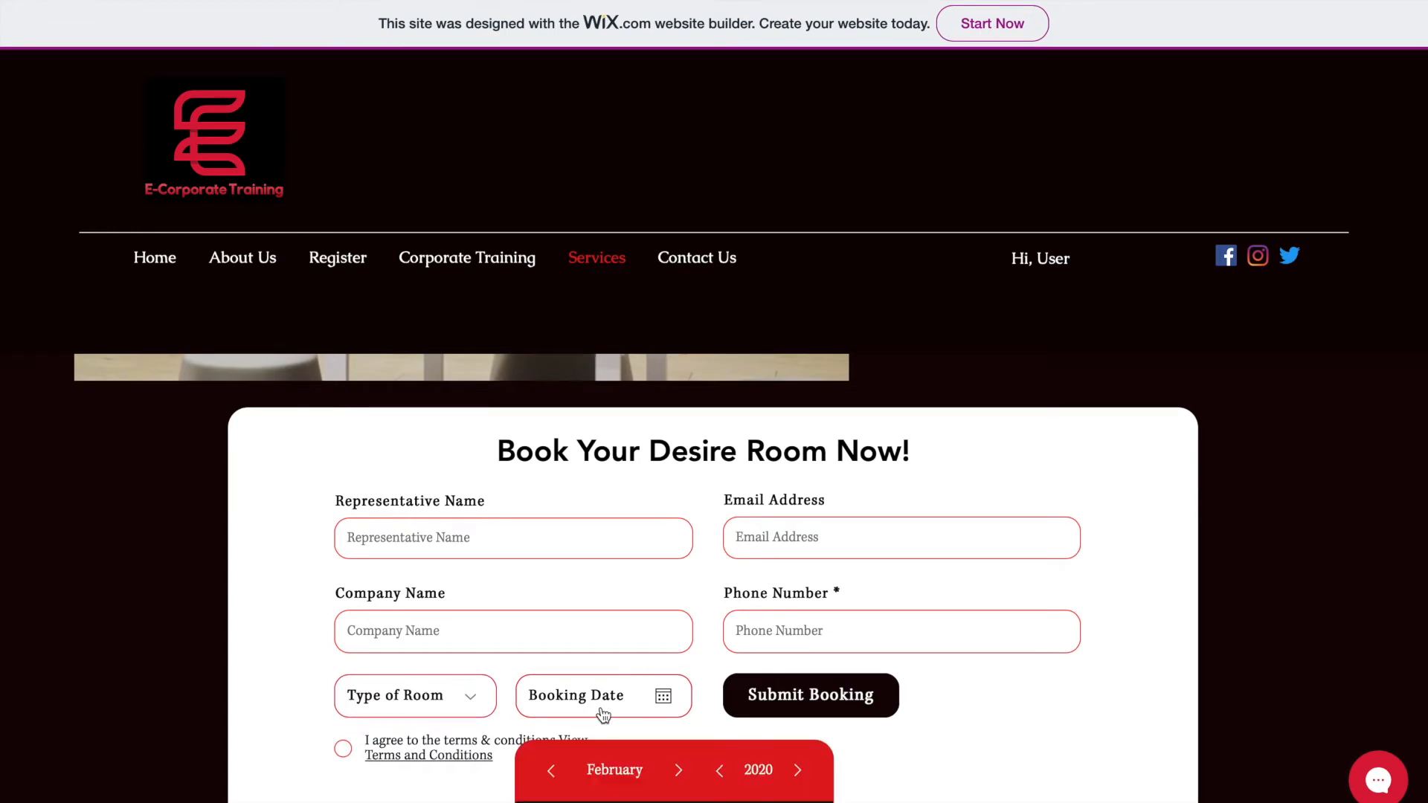
{"action": "scroll", "coordinate": [602, 707], "scroll_direction": "down", "scroll_amount": 3}
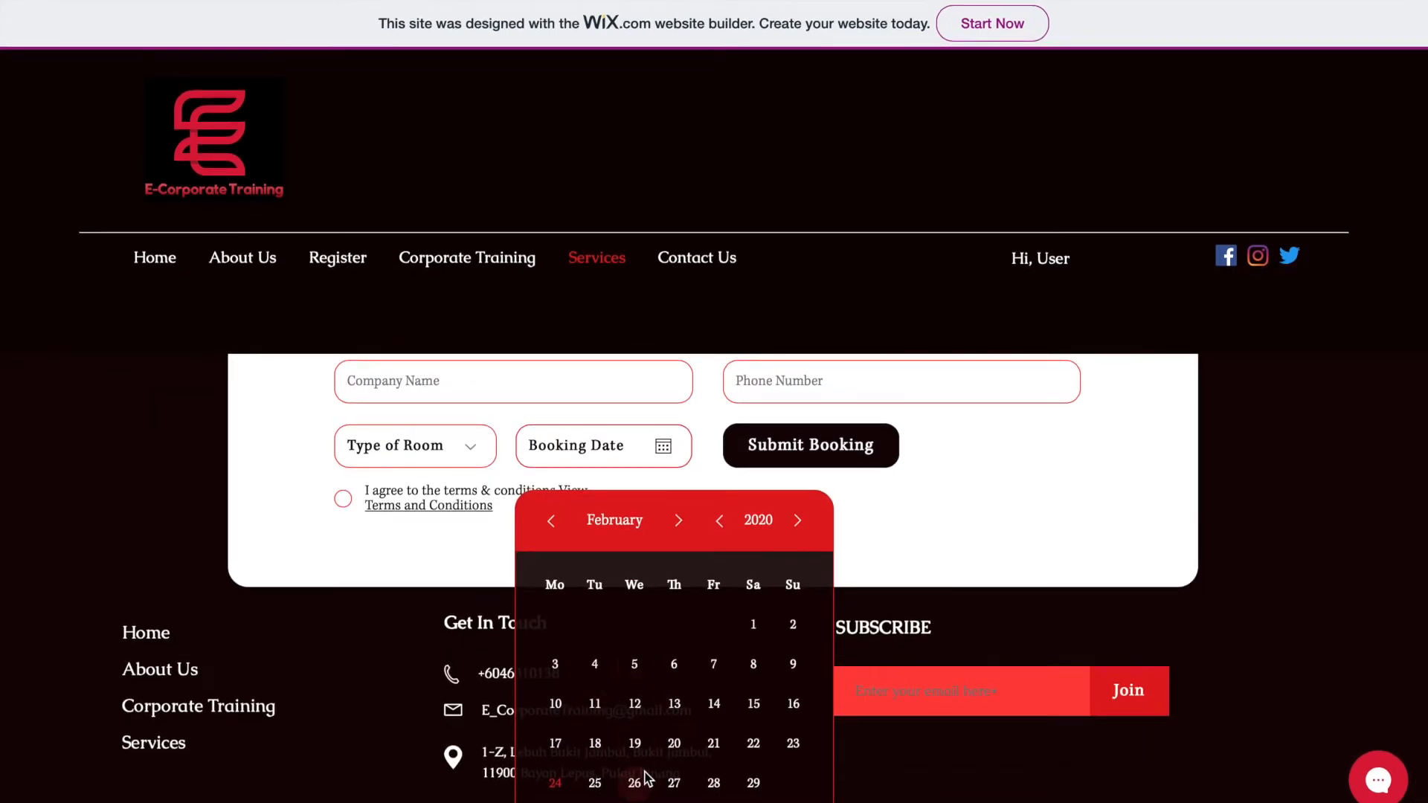
{"action": "left_click", "coordinate": [906, 512]}
{"action": "scroll", "coordinate": [906, 512], "scroll_direction": "up", "scroll_amount": 3}
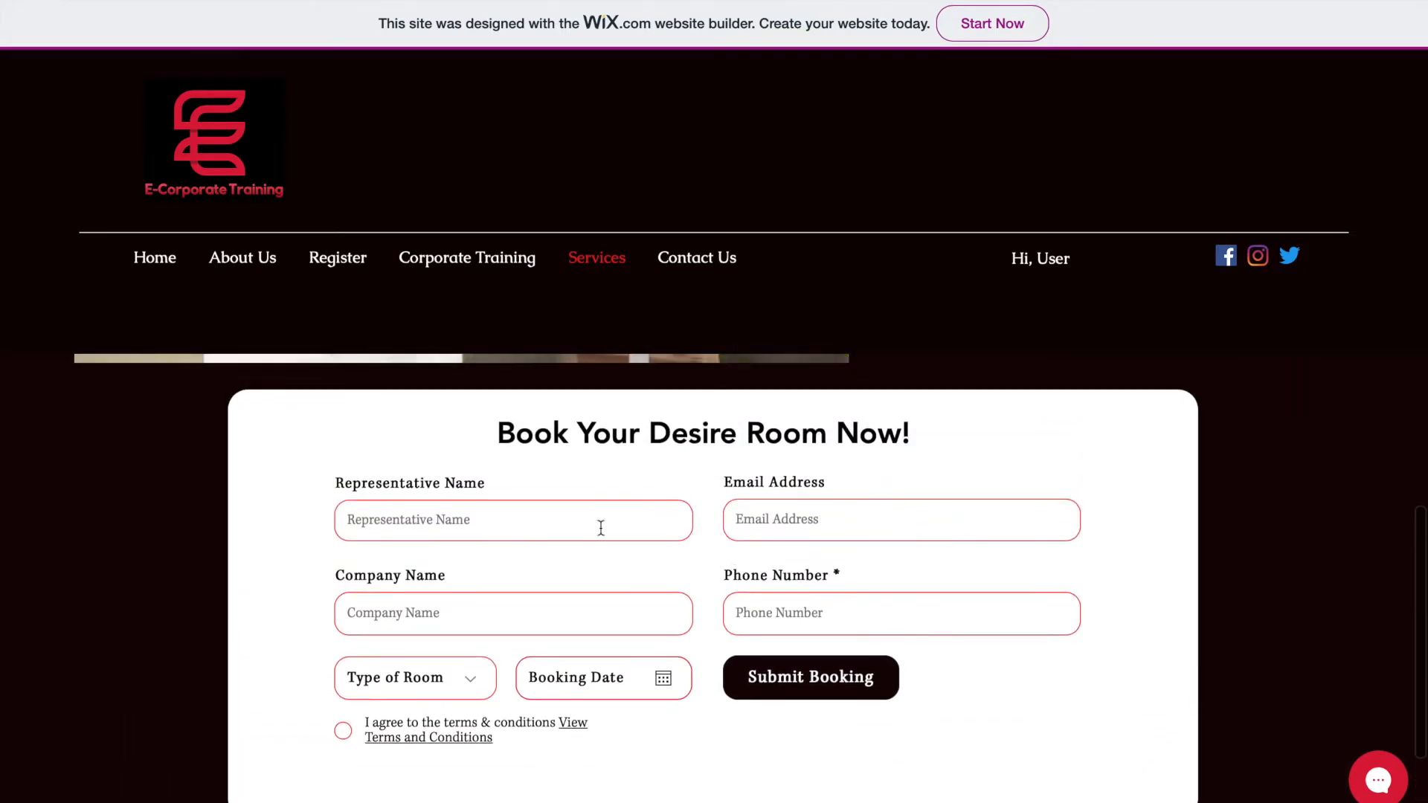
{"action": "left_click", "coordinate": [588, 526]}
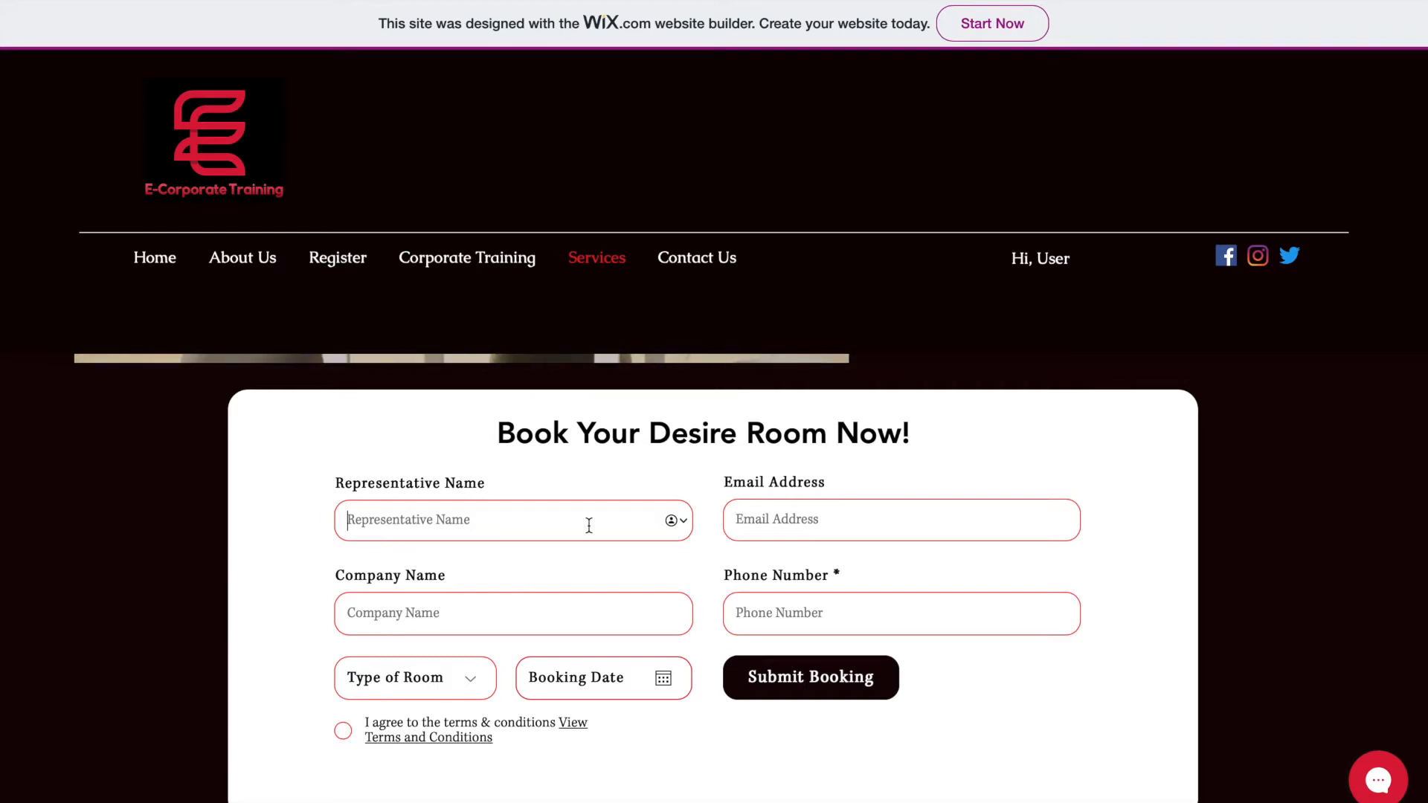
- Fill in the representative's name, e-mail, company 'E-Corporate Web' and phone number
{"action": "type", "text": "Nadh"}
{"action": "key", "text": "BackSpace"}
{"action": "key", "text": "BackSpace"}
{"action": "key", "text": "BackSpace"}
{"action": "key", "text": "BackSpace"}
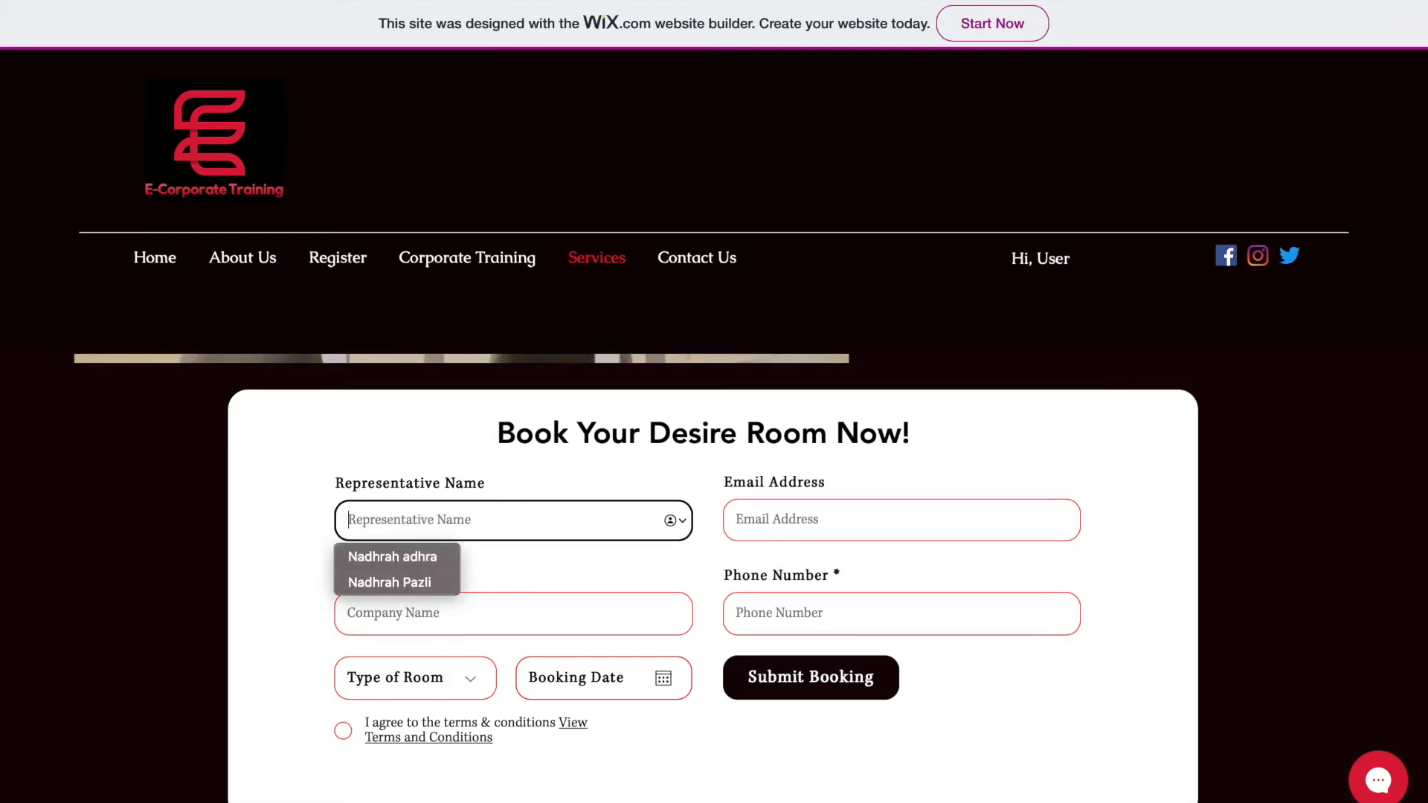
{"action": "type", "text": "Nadhrah"}
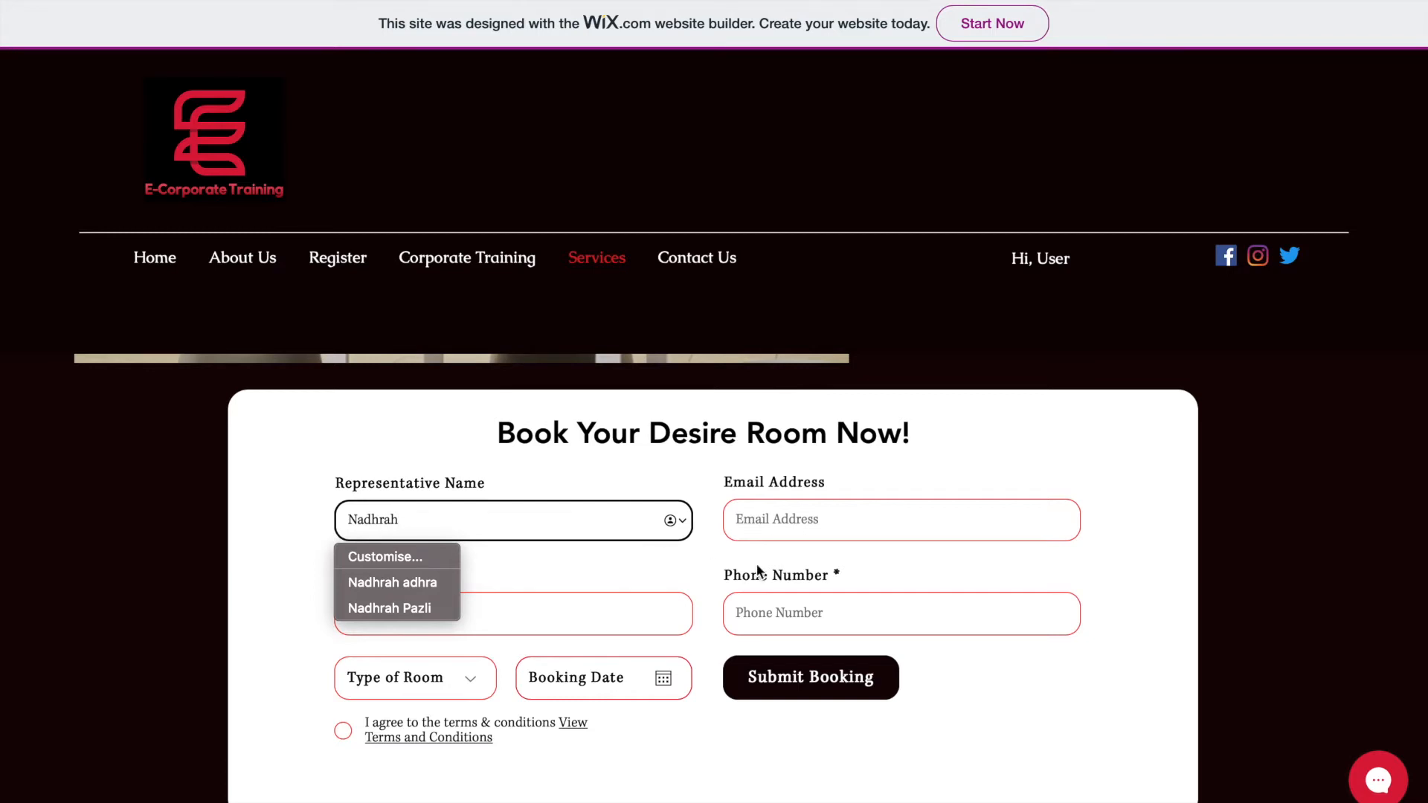
{"action": "left_click", "coordinate": [834, 530]}
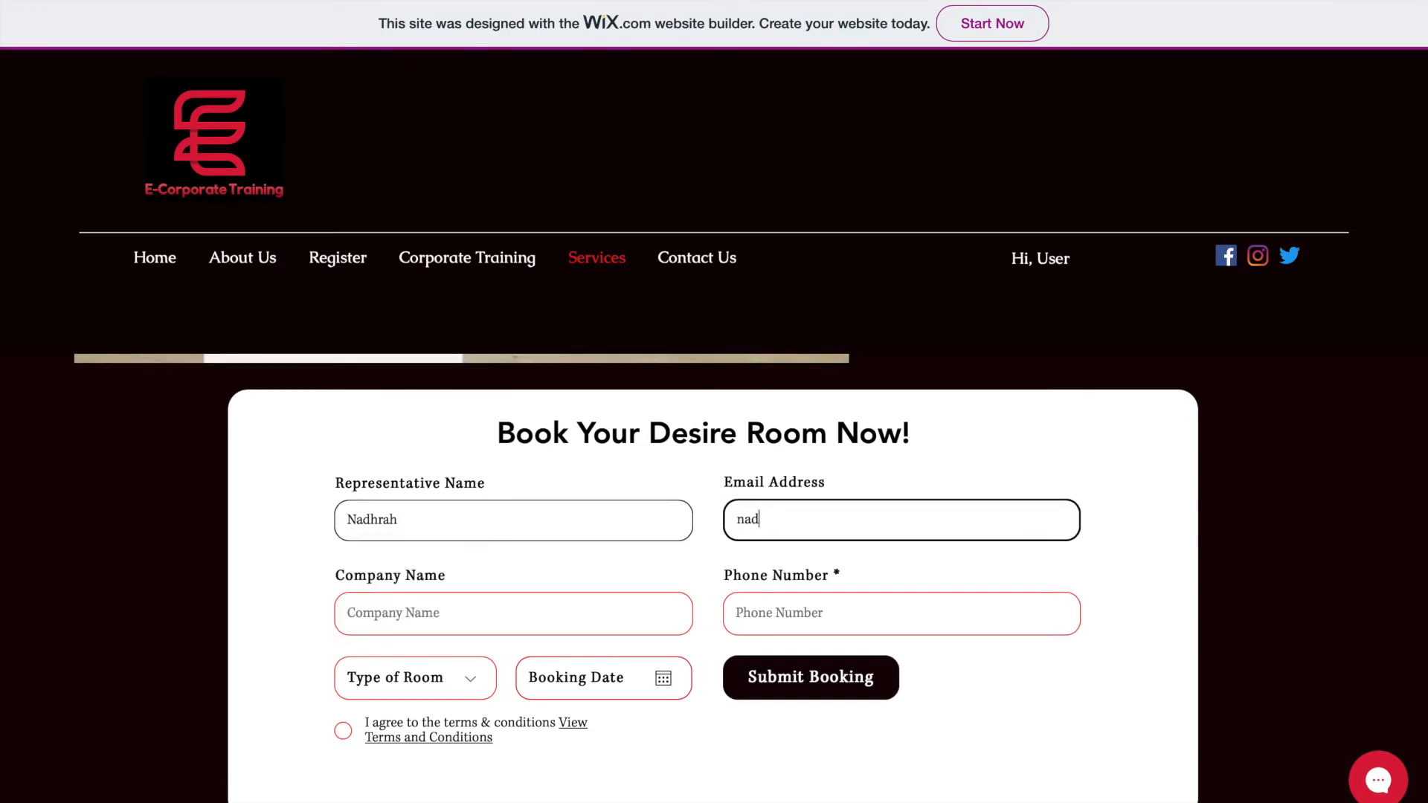
{"action": "left_click", "coordinate": [467, 626]}
{"action": "type", "text": "E"}
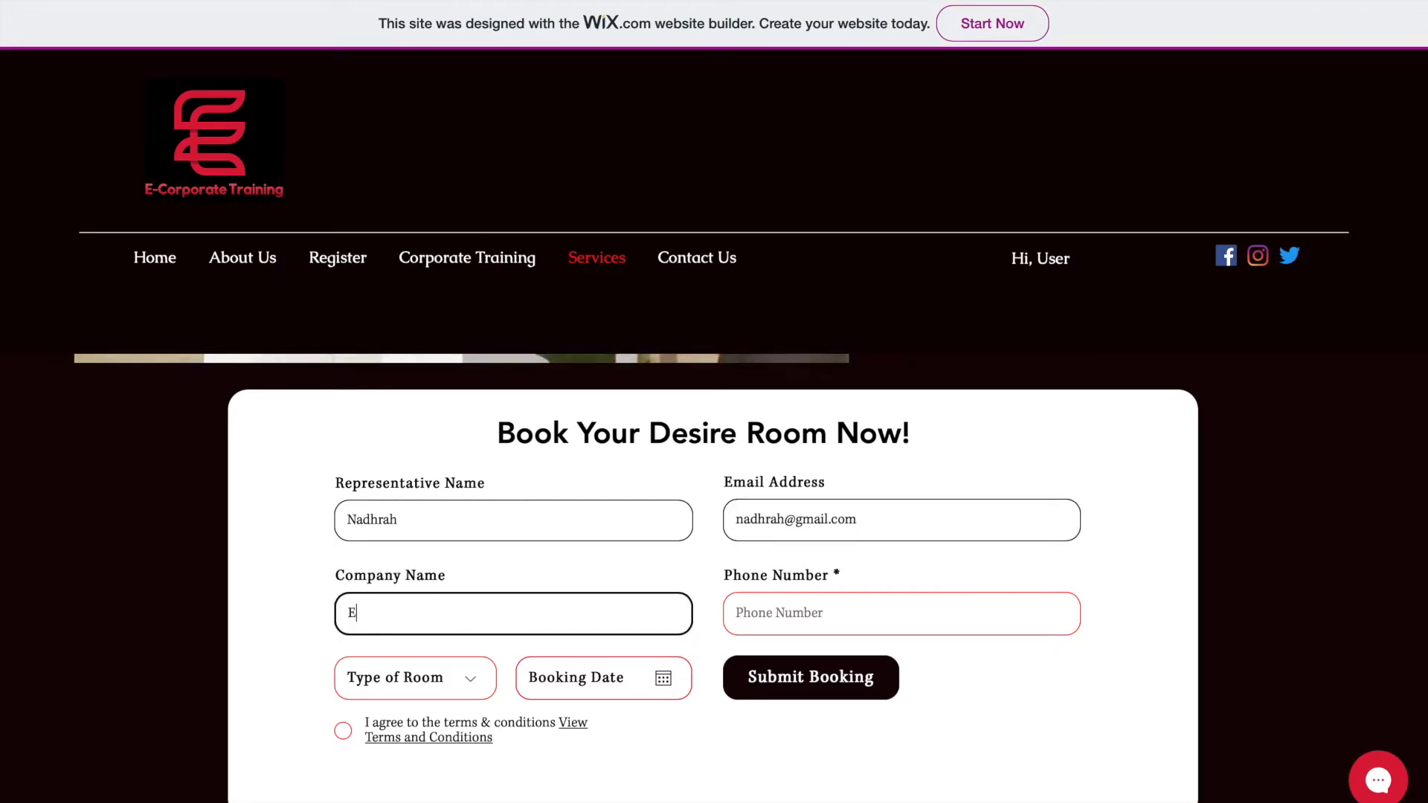
{"action": "type", "text": "-Corporate Web"}
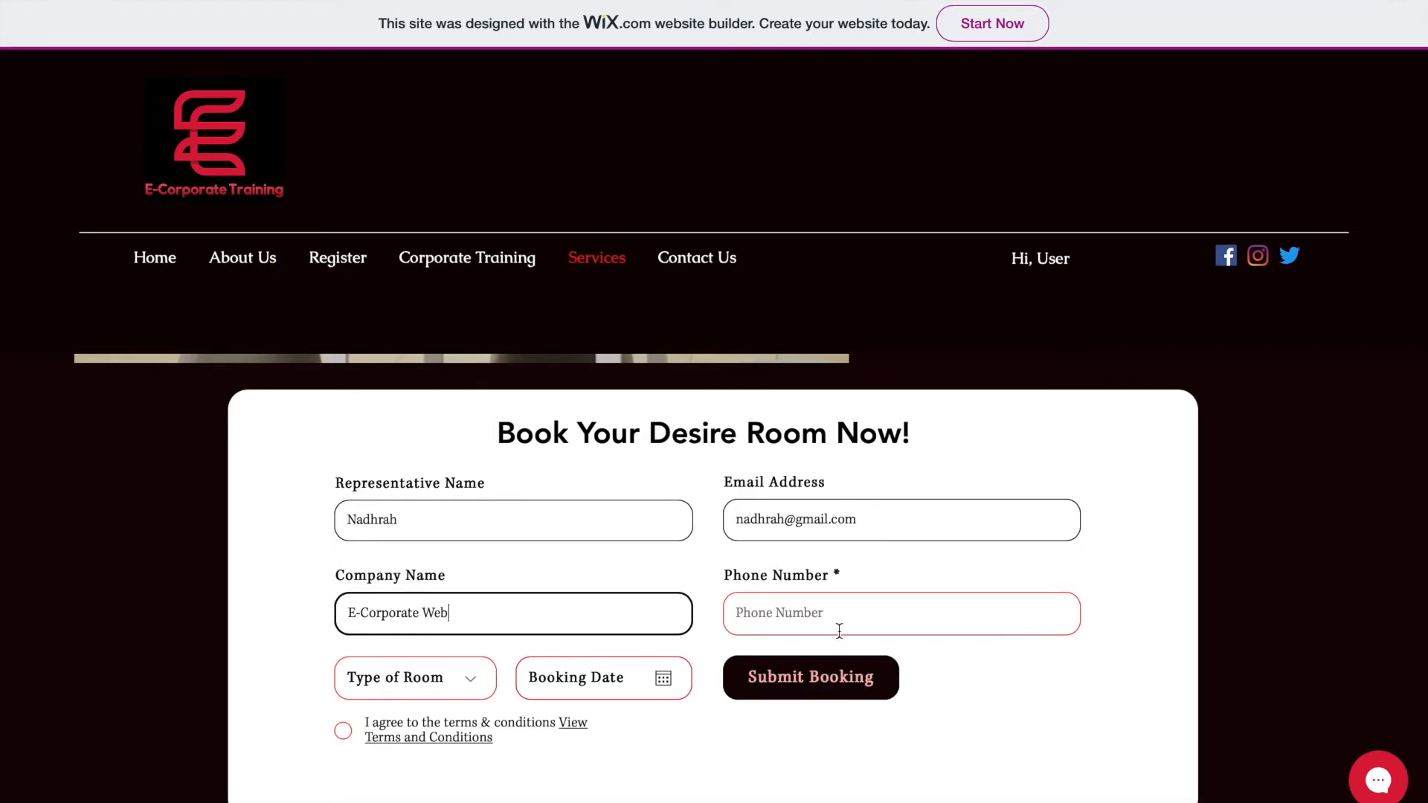
{"action": "left_click", "coordinate": [840, 629]}
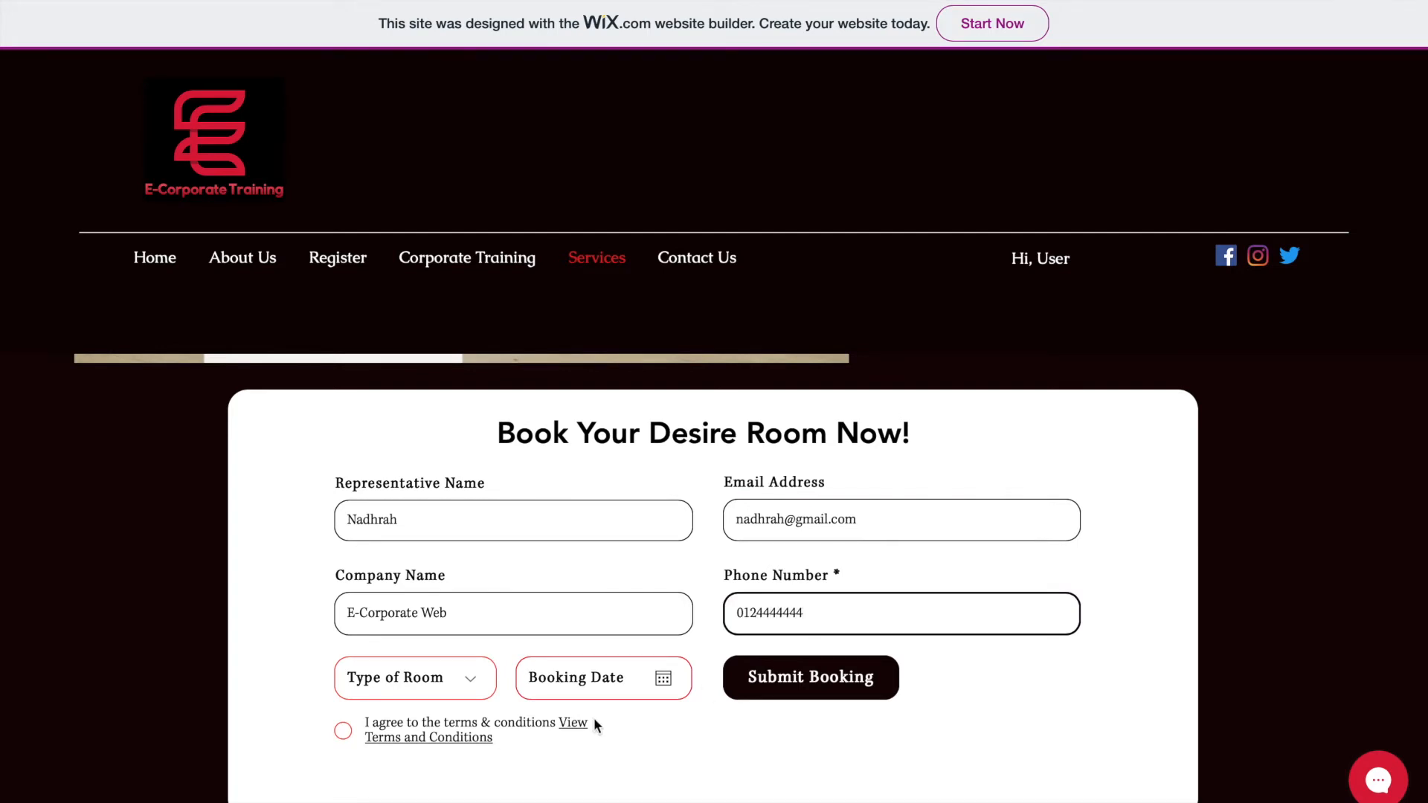
- Choose Conference Room, set the date to 25 February 2020, accept the terms, and submit the booking
{"action": "left_click", "coordinate": [447, 685]}
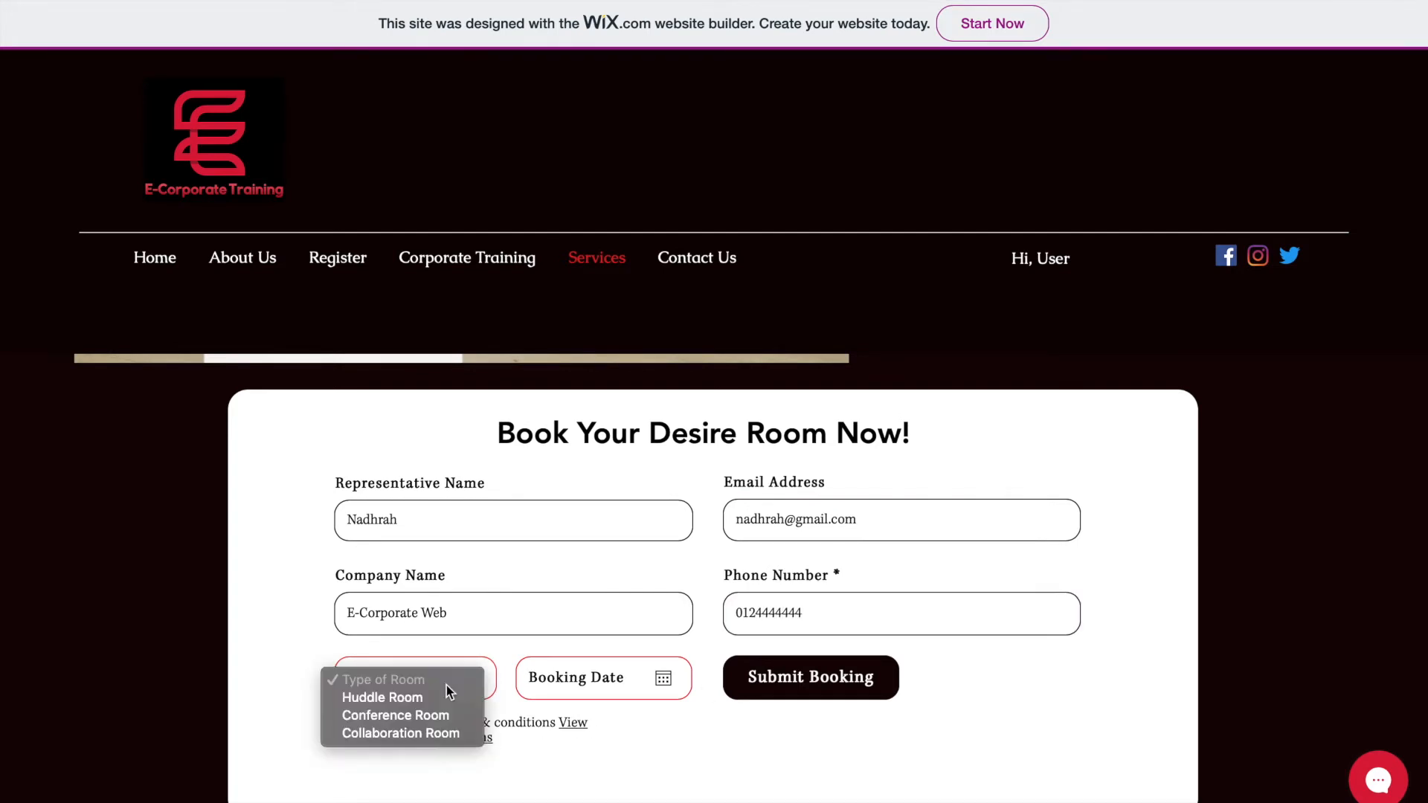
{"action": "left_click", "coordinate": [423, 715]}
{"action": "left_click", "coordinate": [577, 689]}
{"action": "scroll", "coordinate": [580, 697], "scroll_direction": "down", "scroll_amount": 3}
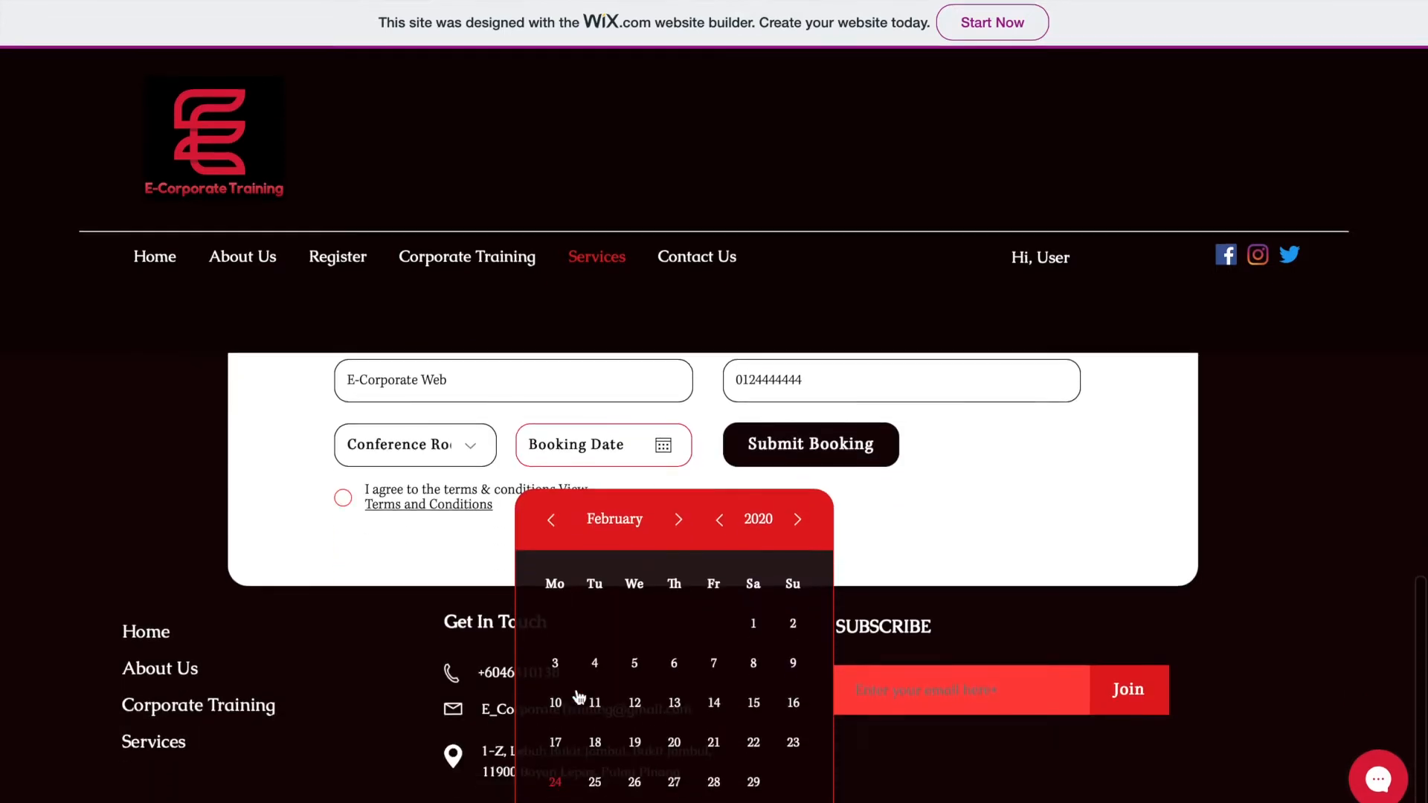
{"action": "left_click", "coordinate": [596, 785]}
{"action": "left_click", "coordinate": [343, 499]}
{"action": "scroll", "coordinate": [744, 532], "scroll_direction": "up", "scroll_amount": 1}
{"action": "scroll", "coordinate": [800, 549], "scroll_direction": "up", "scroll_amount": 1}
{"action": "left_click", "coordinate": [797, 589]}
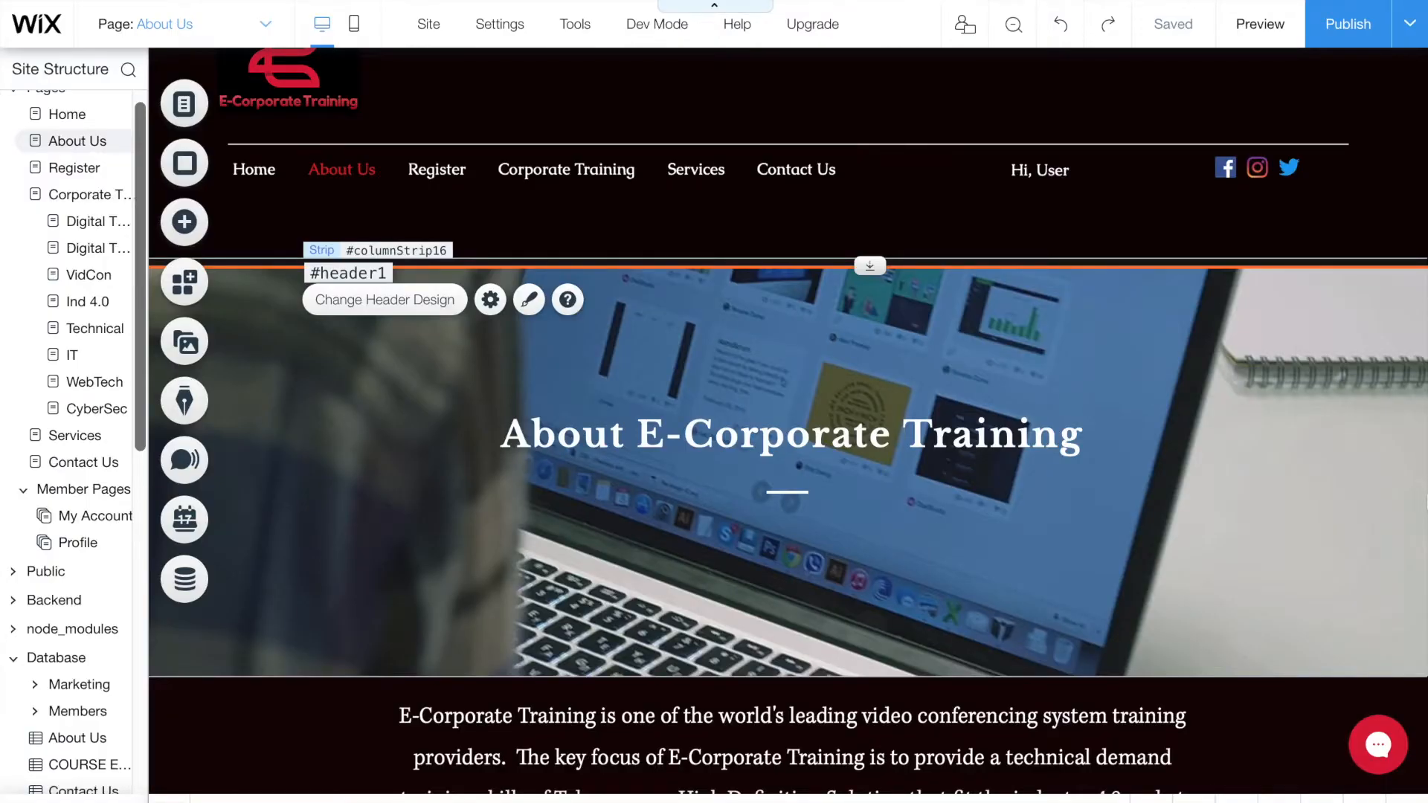
- Select the About Us hero strip with the laptop photo background on the canvas
{"action": "scroll", "coordinate": [789, 417], "scroll_direction": "up", "scroll_amount": 1}
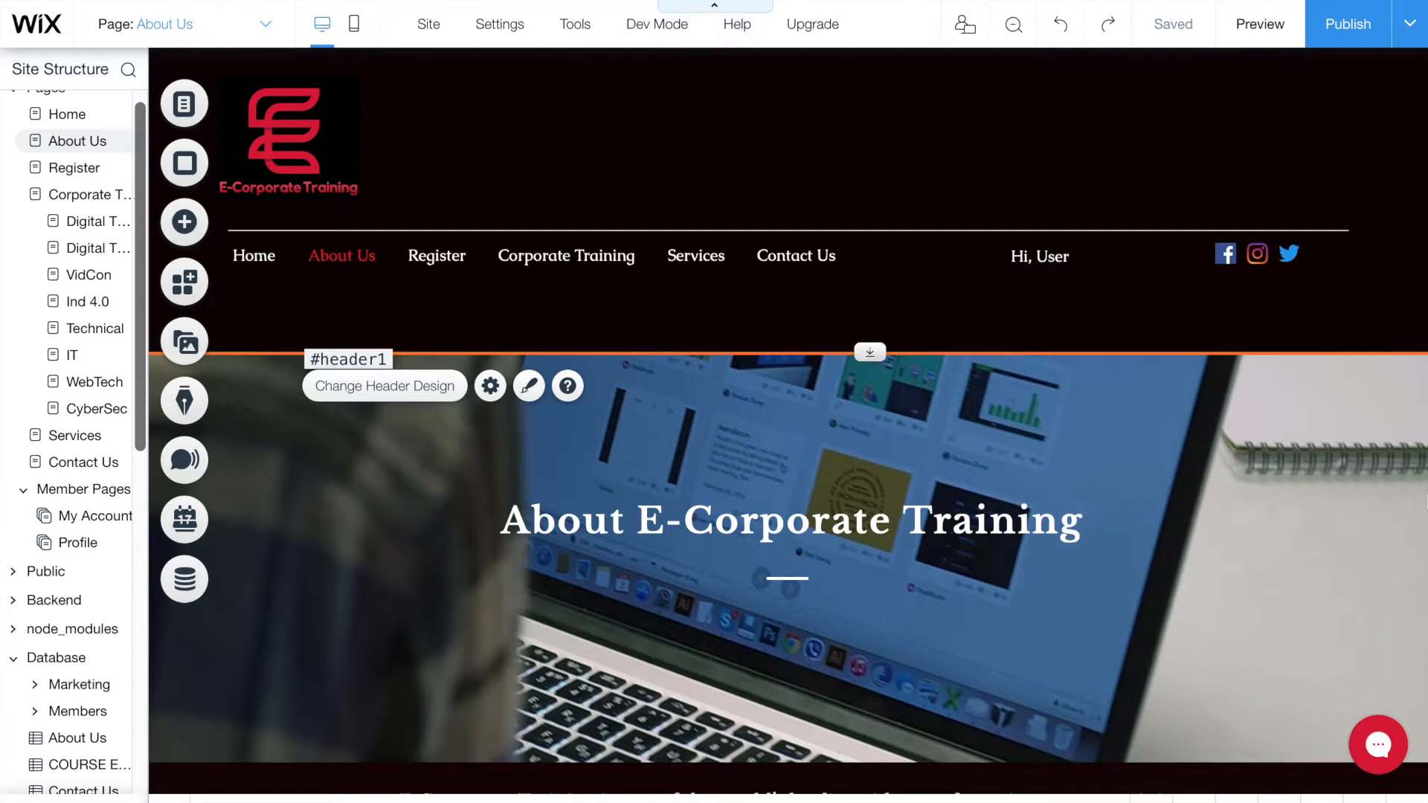
{"action": "scroll", "coordinate": [788, 416], "scroll_direction": "down", "scroll_amount": 1}
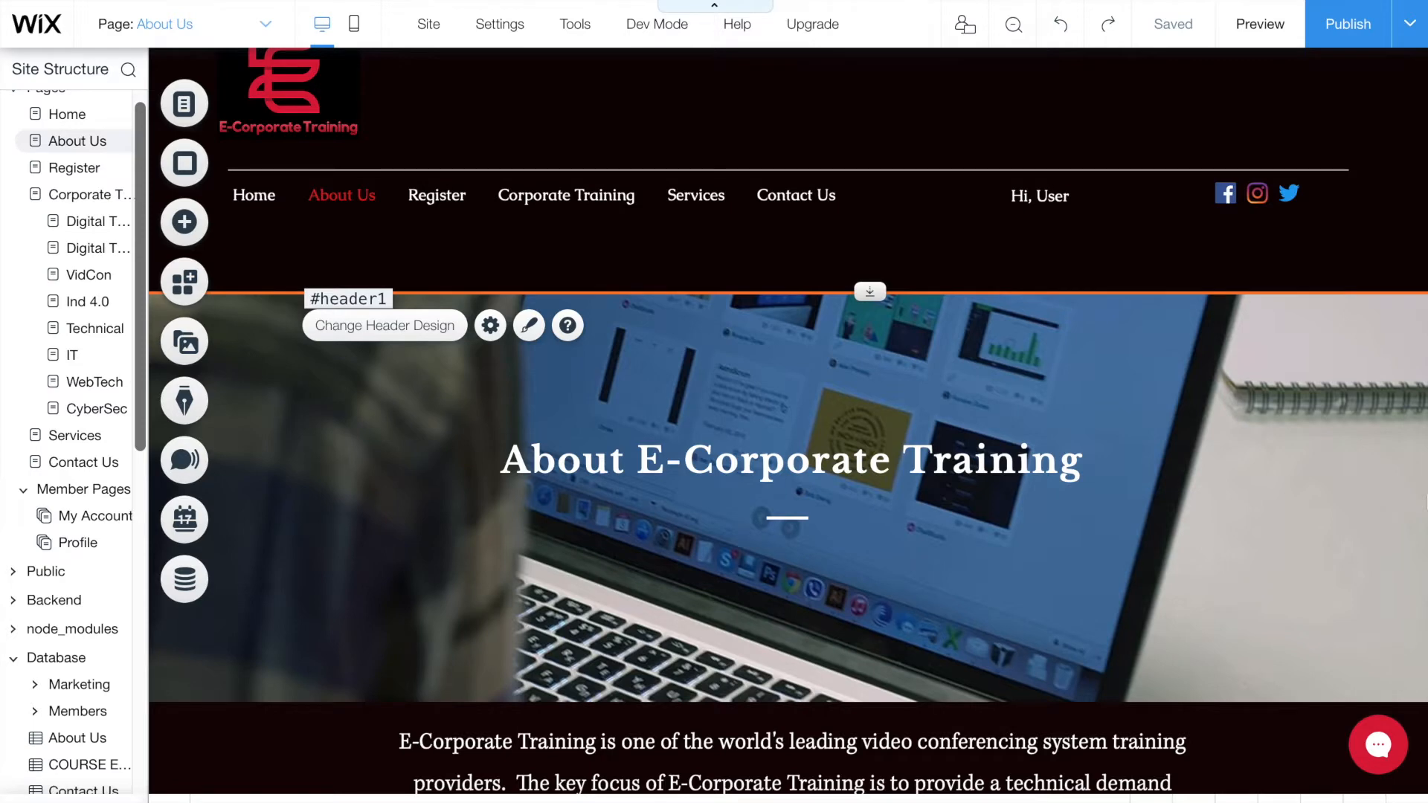
{"action": "left_click", "coordinate": [1351, 530]}
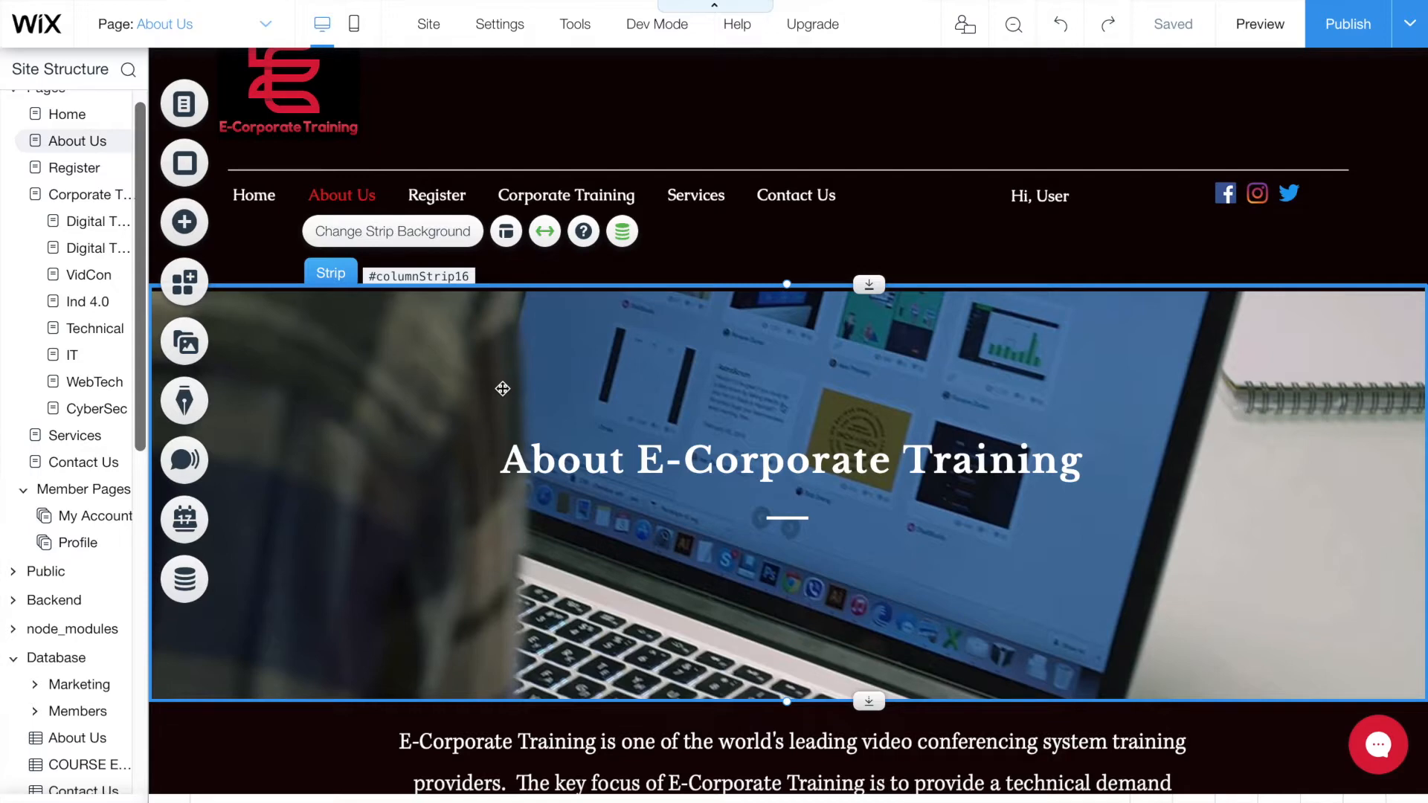
{"action": "left_click", "coordinate": [198, 345]}
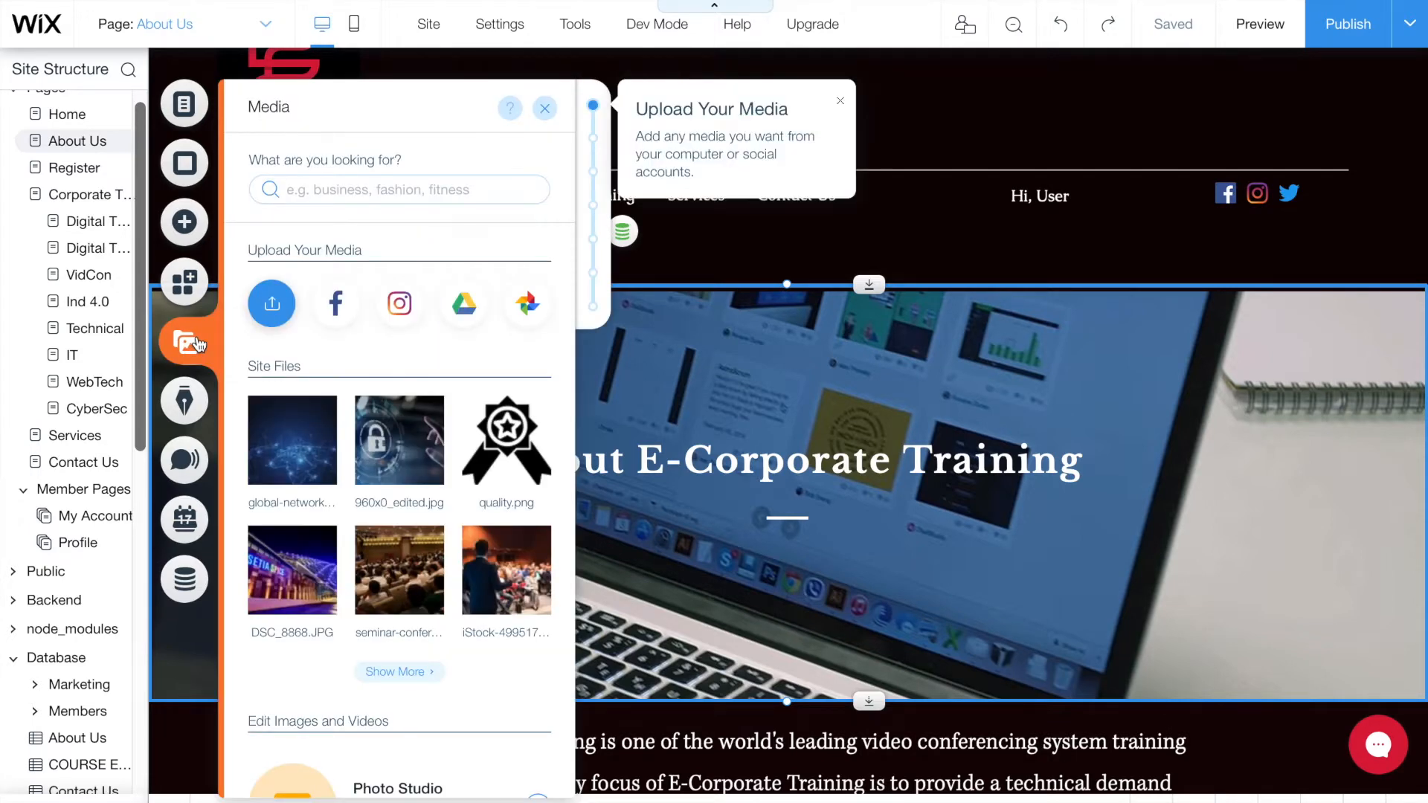
{"action": "scroll", "coordinate": [389, 588], "scroll_direction": "down", "scroll_amount": 10}
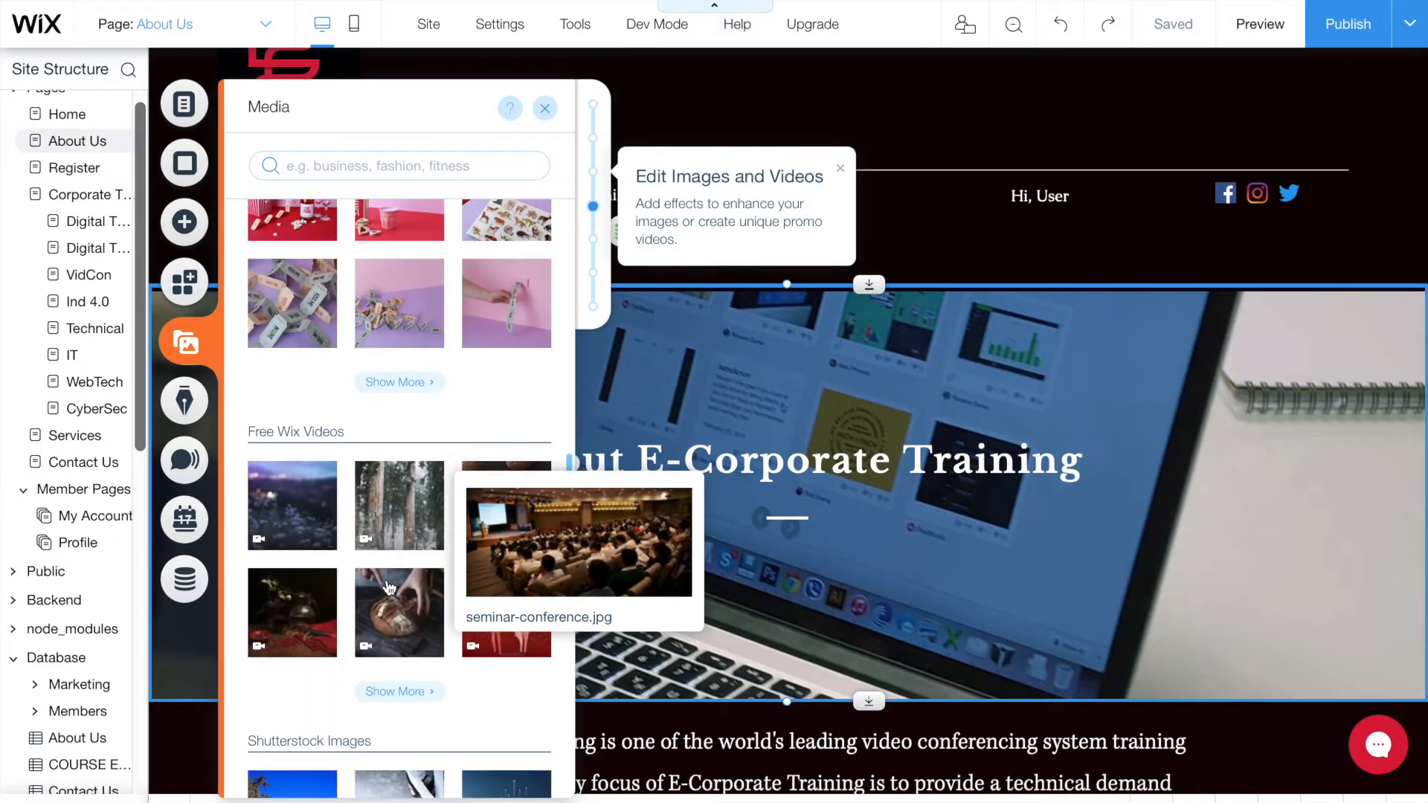
{"action": "scroll", "coordinate": [389, 587], "scroll_direction": "down", "scroll_amount": 2}
{"action": "scroll", "coordinate": [387, 587], "scroll_direction": "up", "scroll_amount": 2}
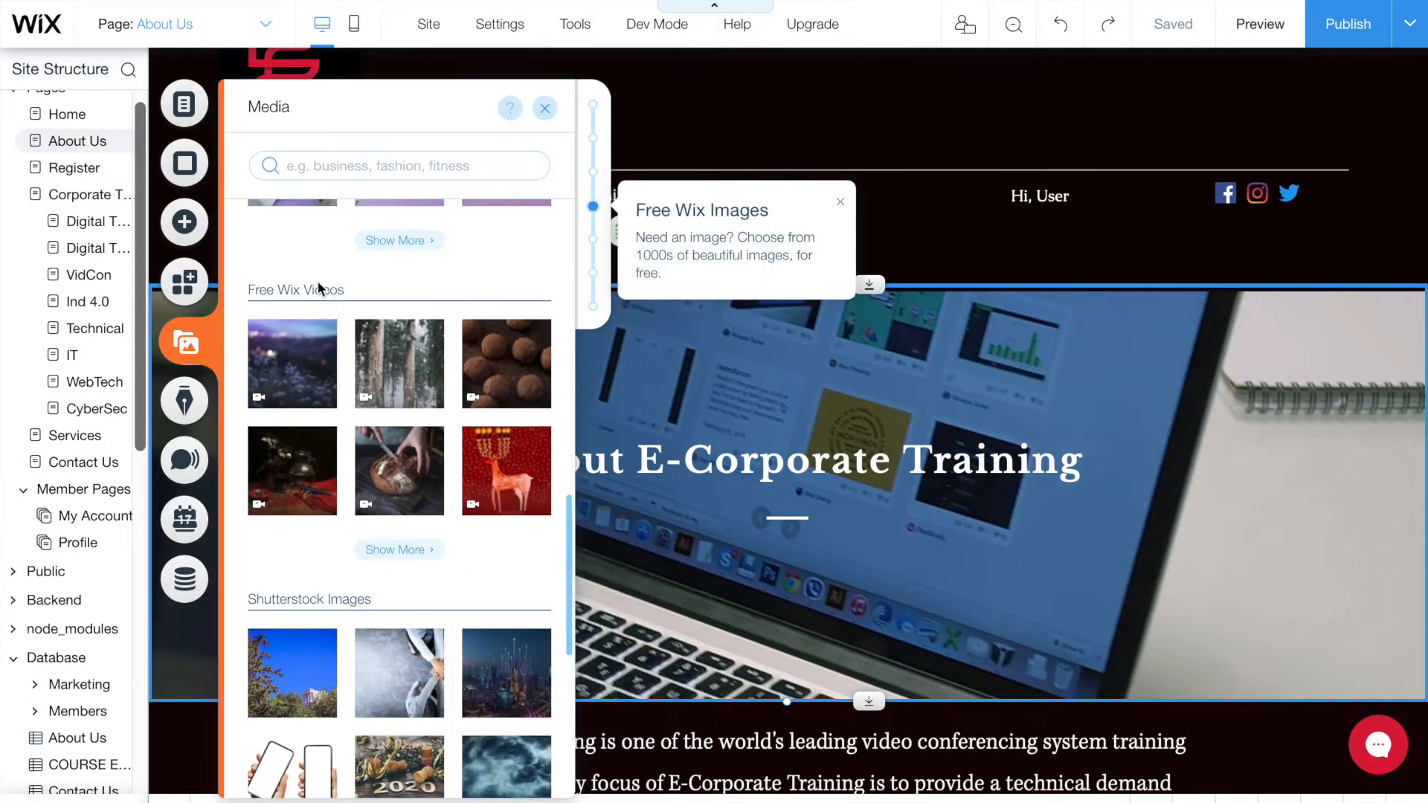
{"action": "left_click", "coordinate": [396, 551]}
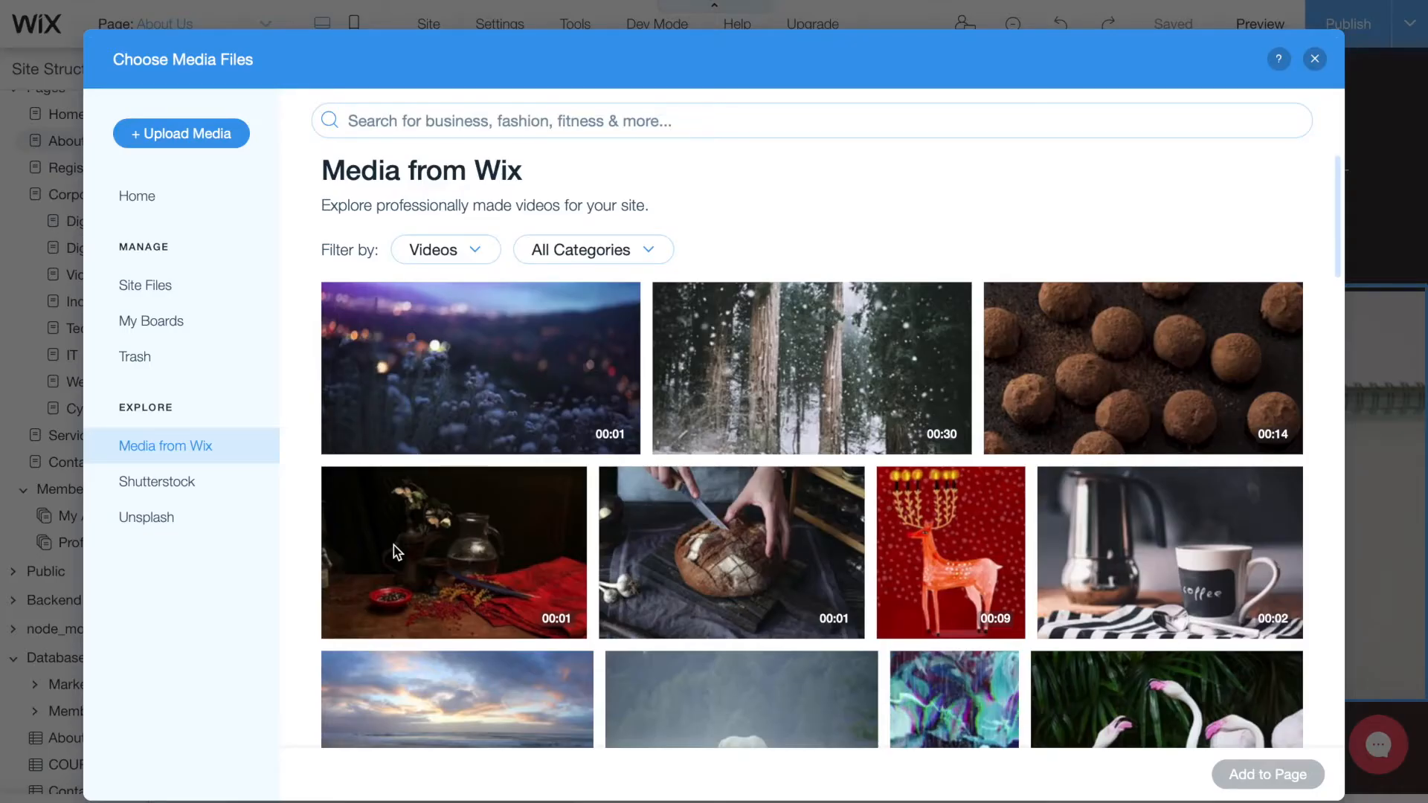
{"action": "left_click", "coordinate": [436, 128]}
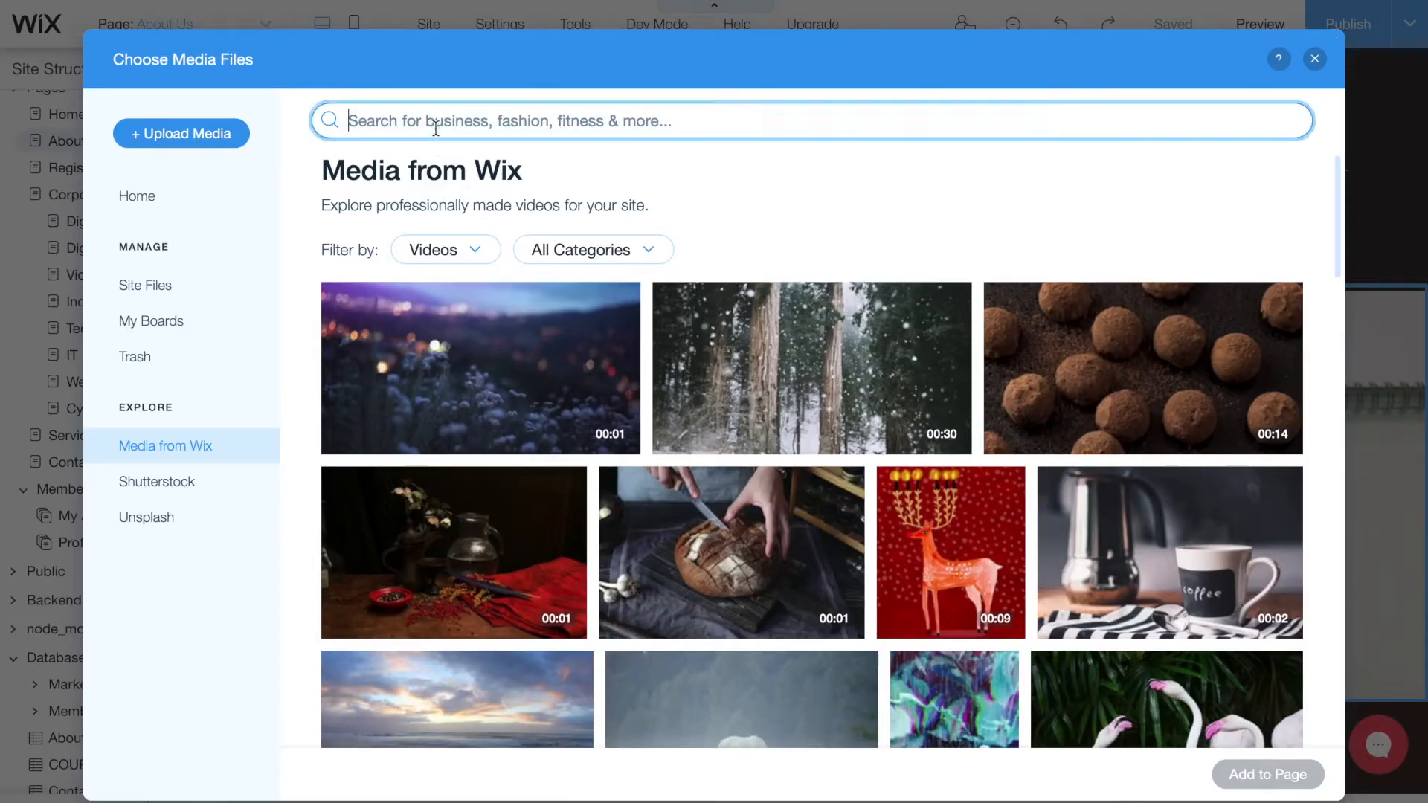
{"action": "type", "text": "business"}
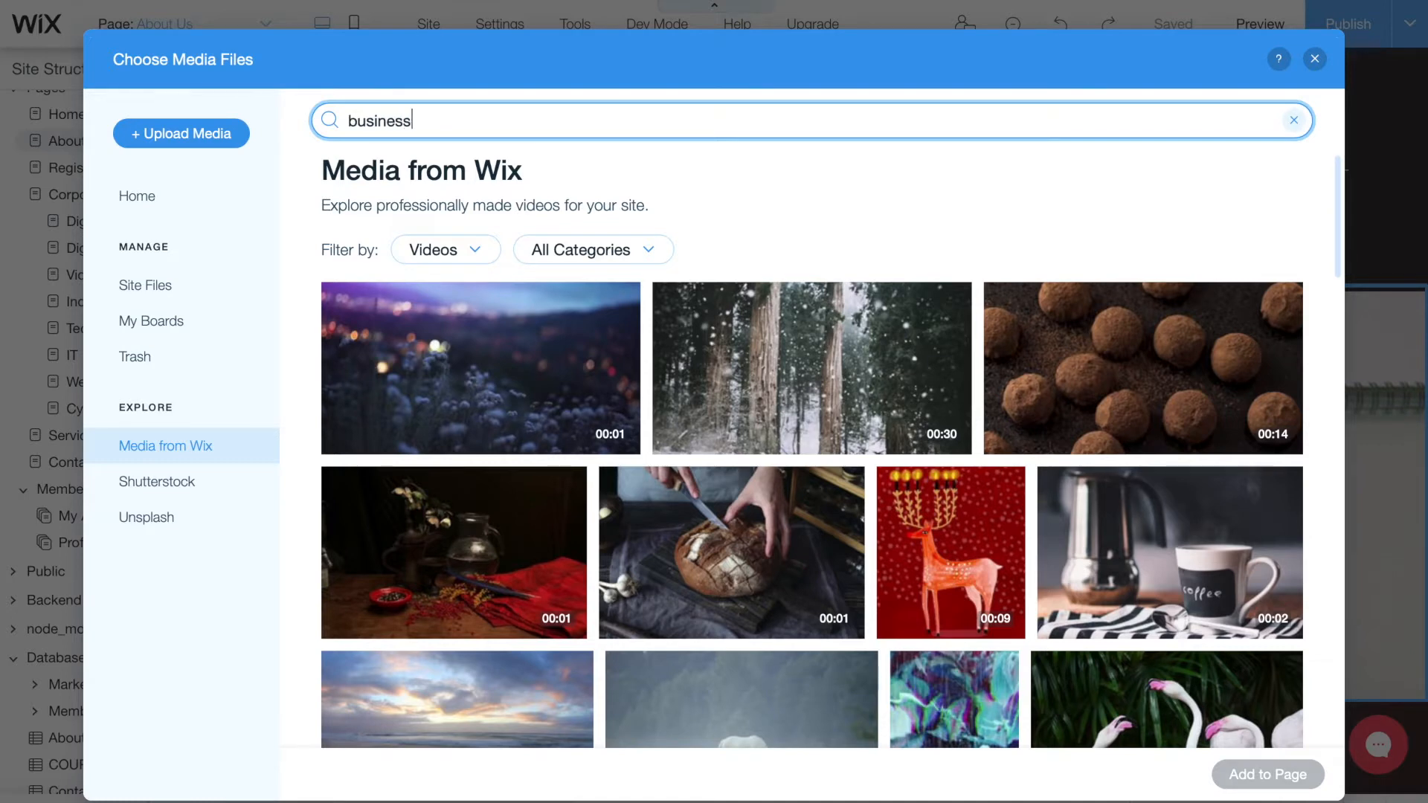
{"action": "key", "text": "Return"}
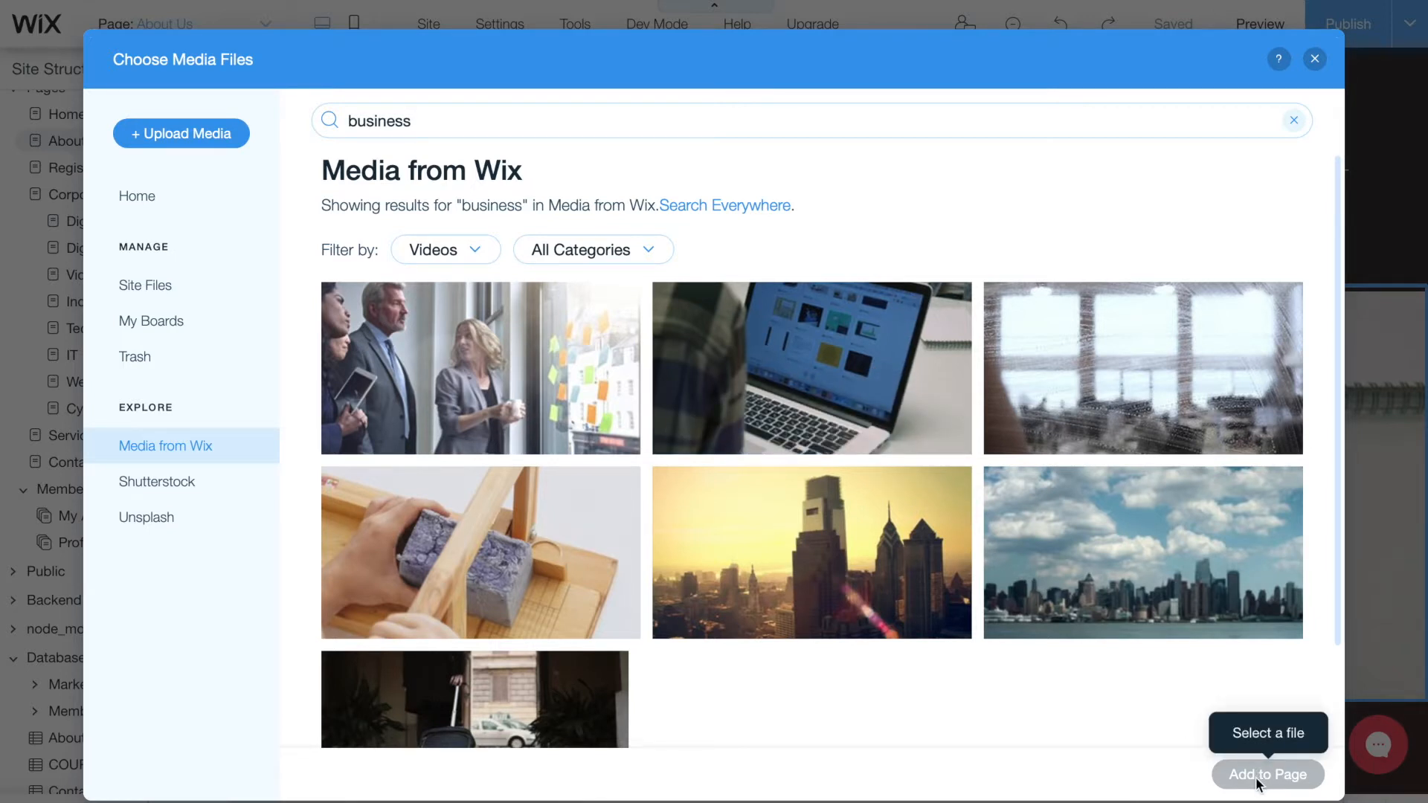
{"action": "left_click", "coordinate": [1315, 60]}
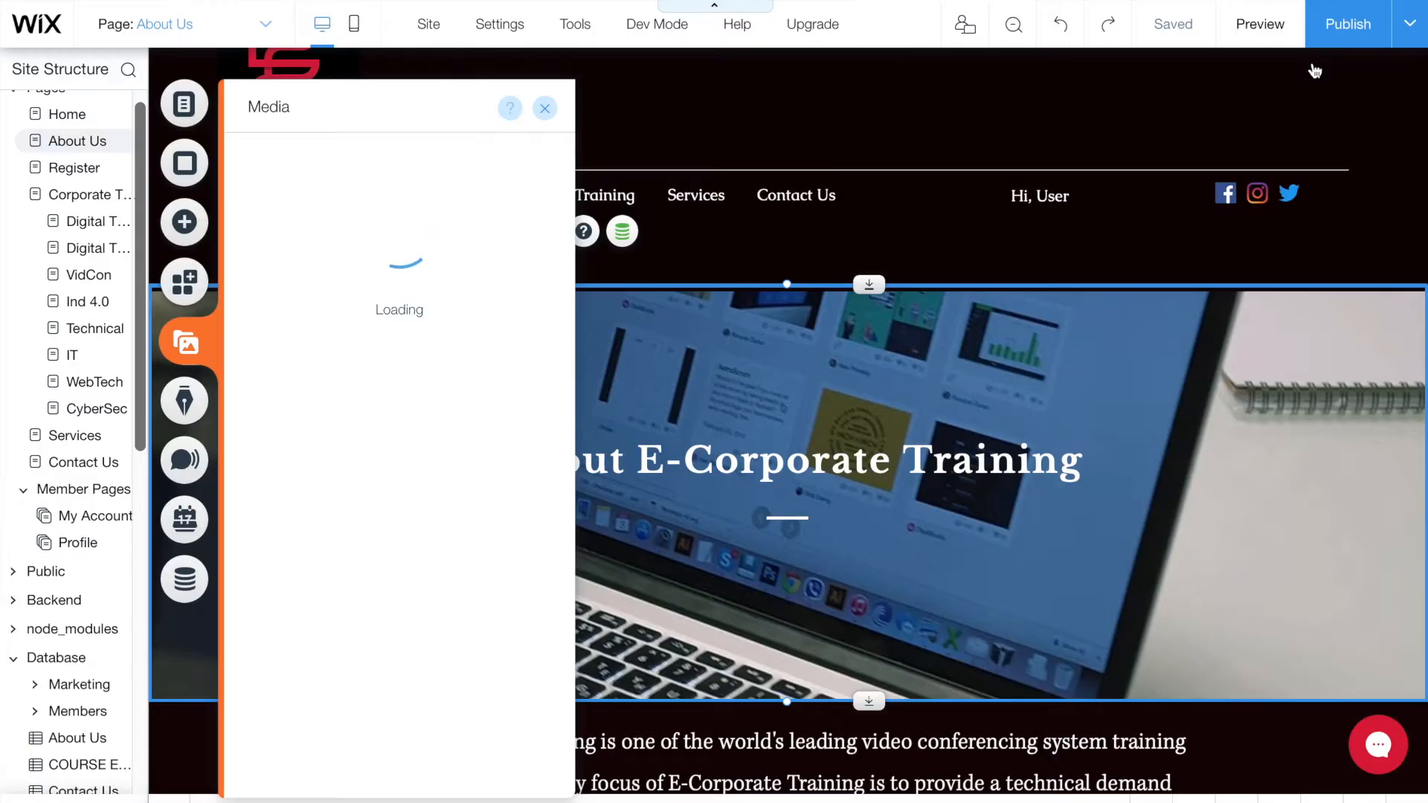
{"action": "left_click", "coordinate": [1229, 430]}
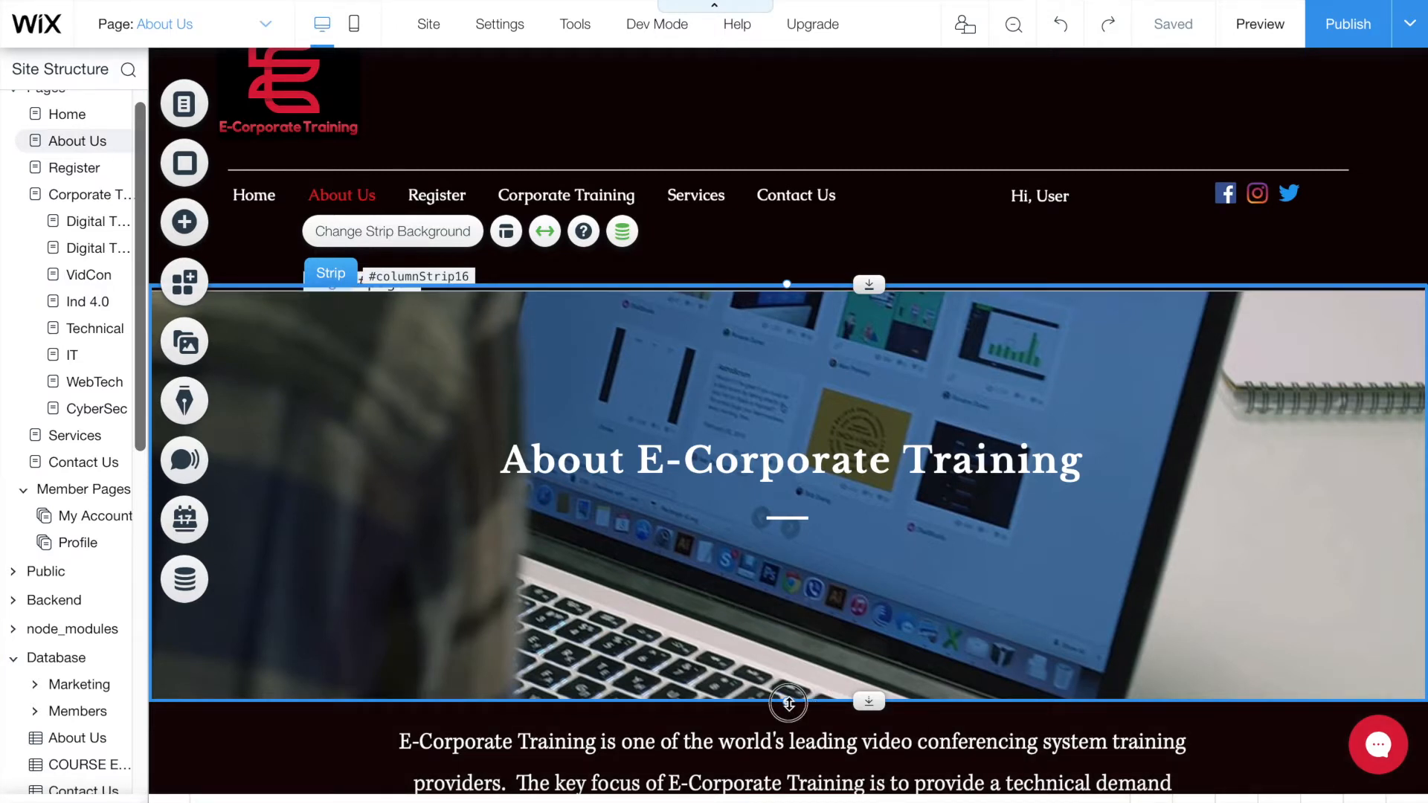
{"action": "left_click_drag", "start_coordinate": [790, 703], "coordinate": [788, 707]}
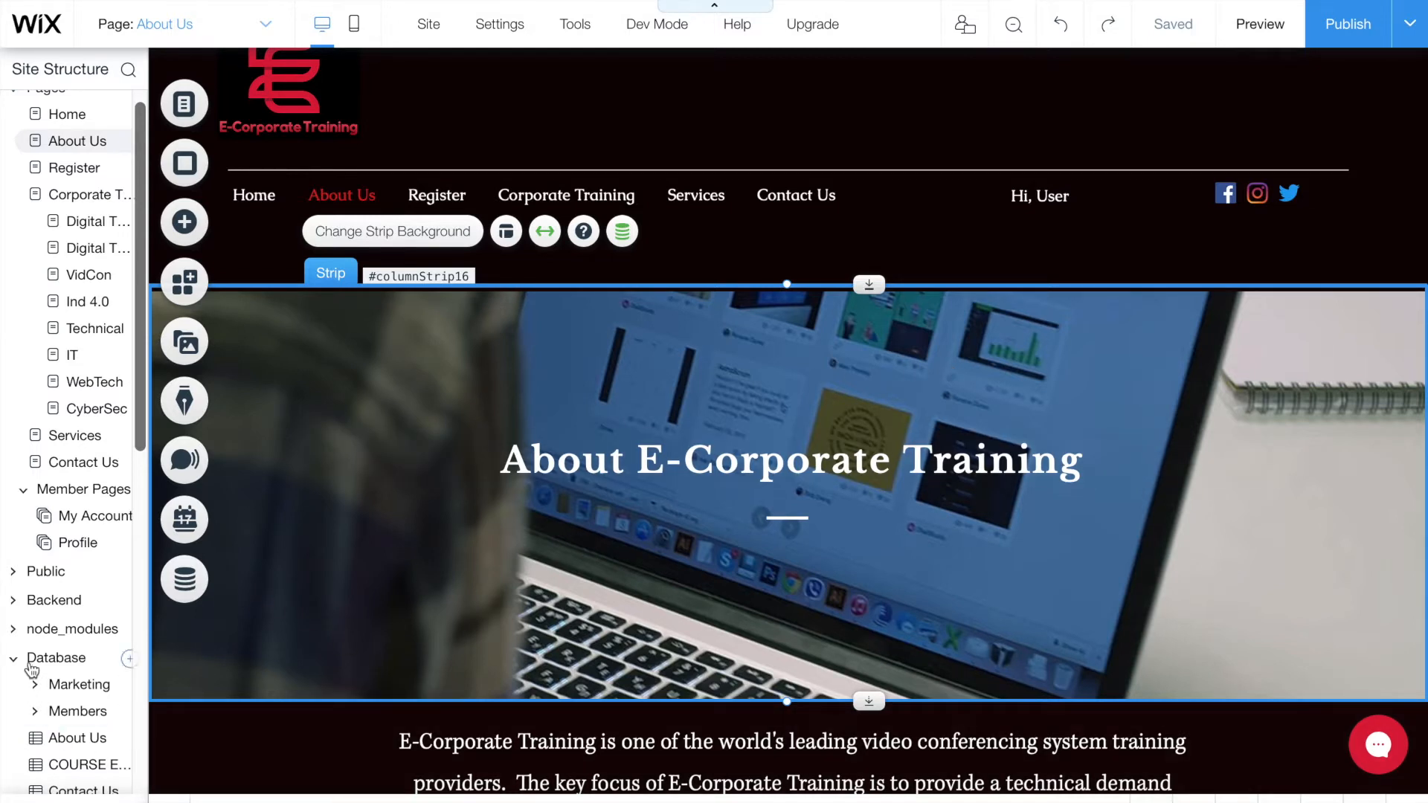
{"action": "left_click", "coordinate": [127, 660]}
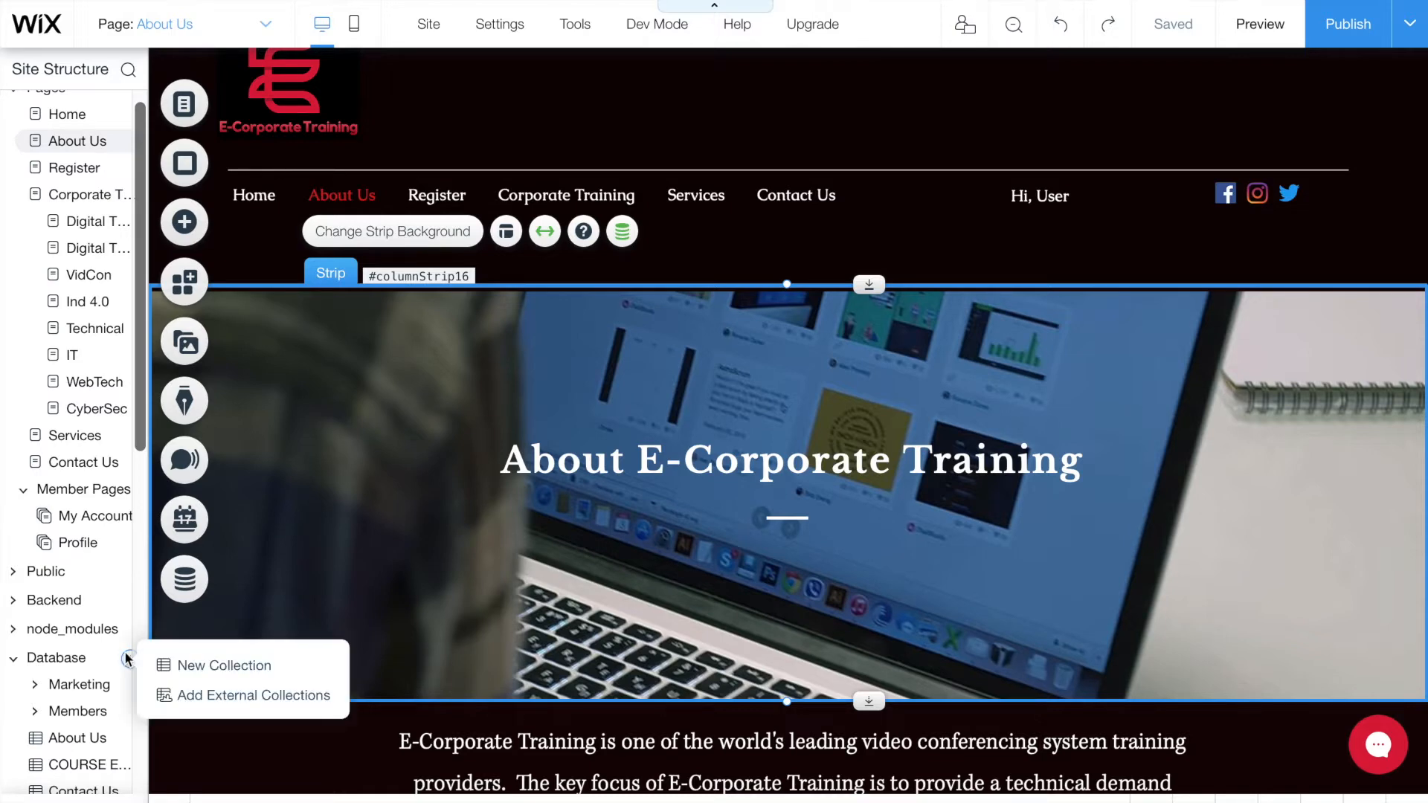
{"action": "left_click", "coordinate": [206, 667]}
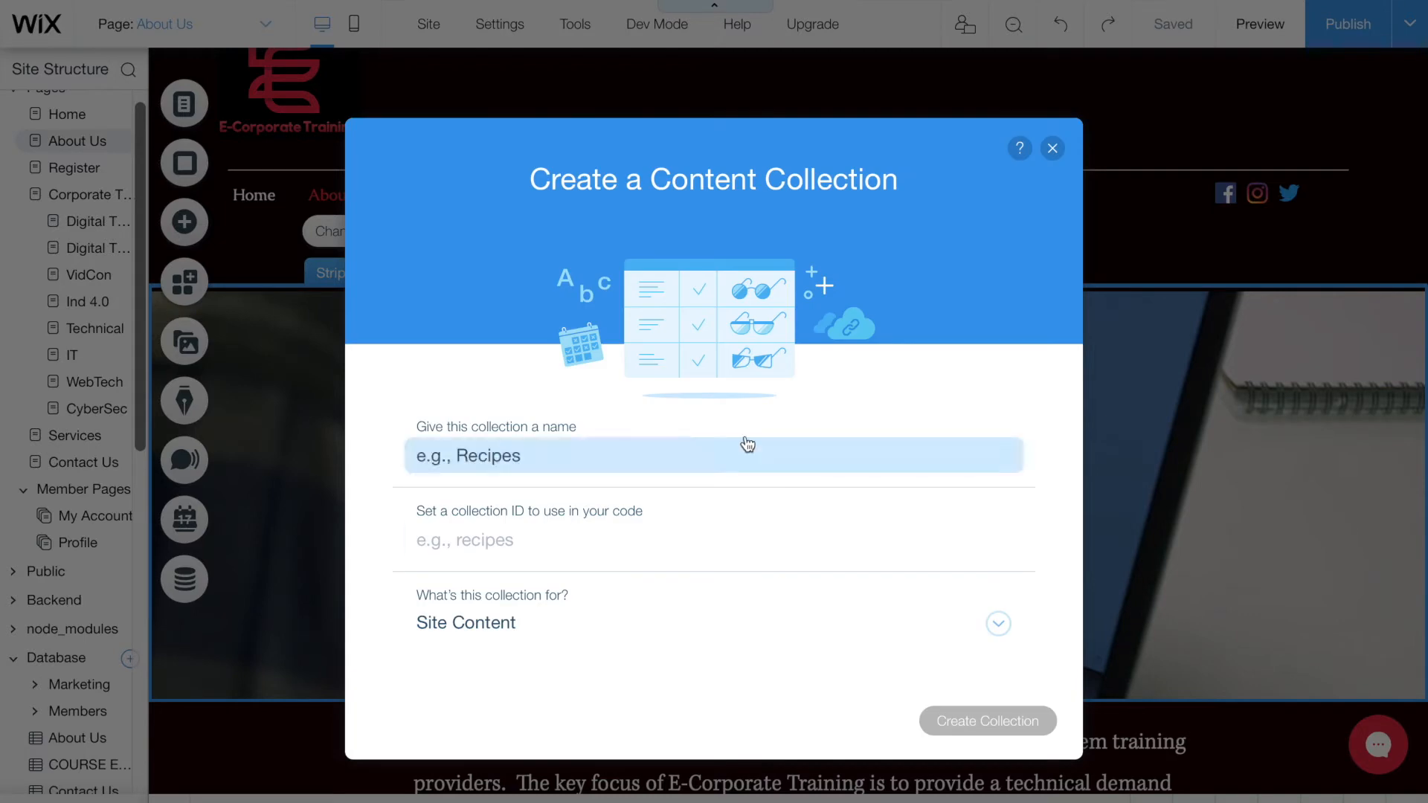
{"action": "left_click", "coordinate": [699, 455]}
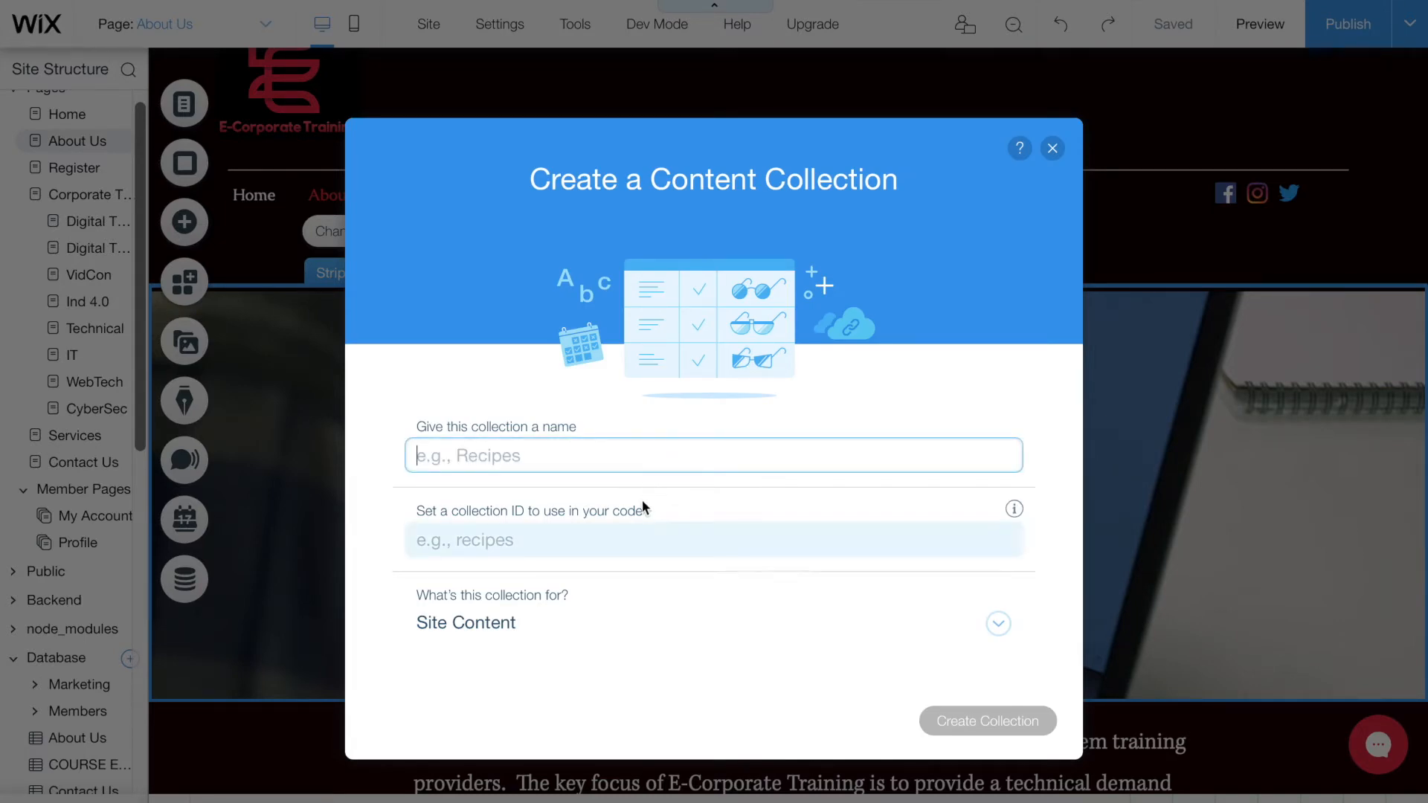
{"action": "left_click", "coordinate": [541, 629]}
{"action": "scroll", "coordinate": [775, 524], "scroll_direction": "down", "scroll_amount": 5}
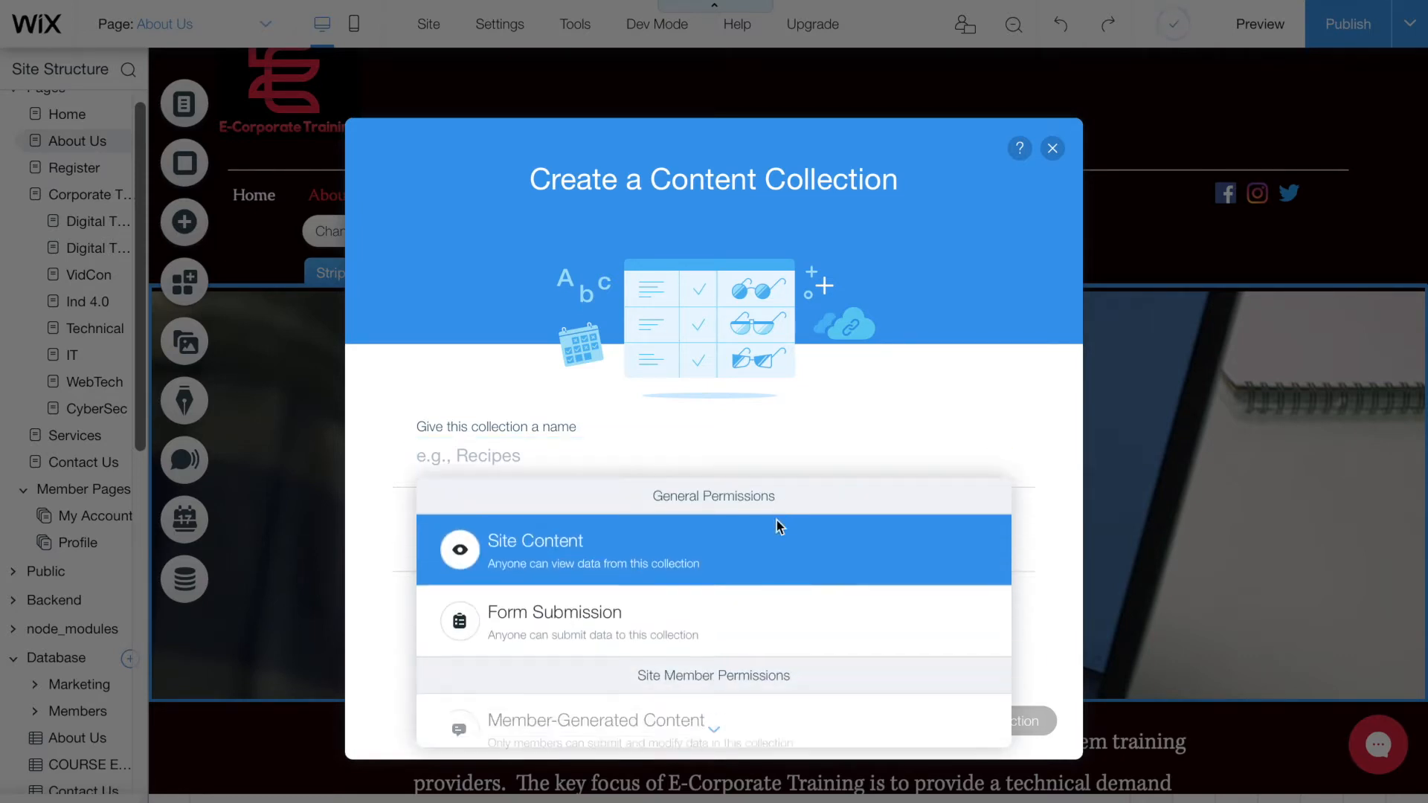
{"action": "scroll", "coordinate": [777, 521], "scroll_direction": "down", "scroll_amount": 3}
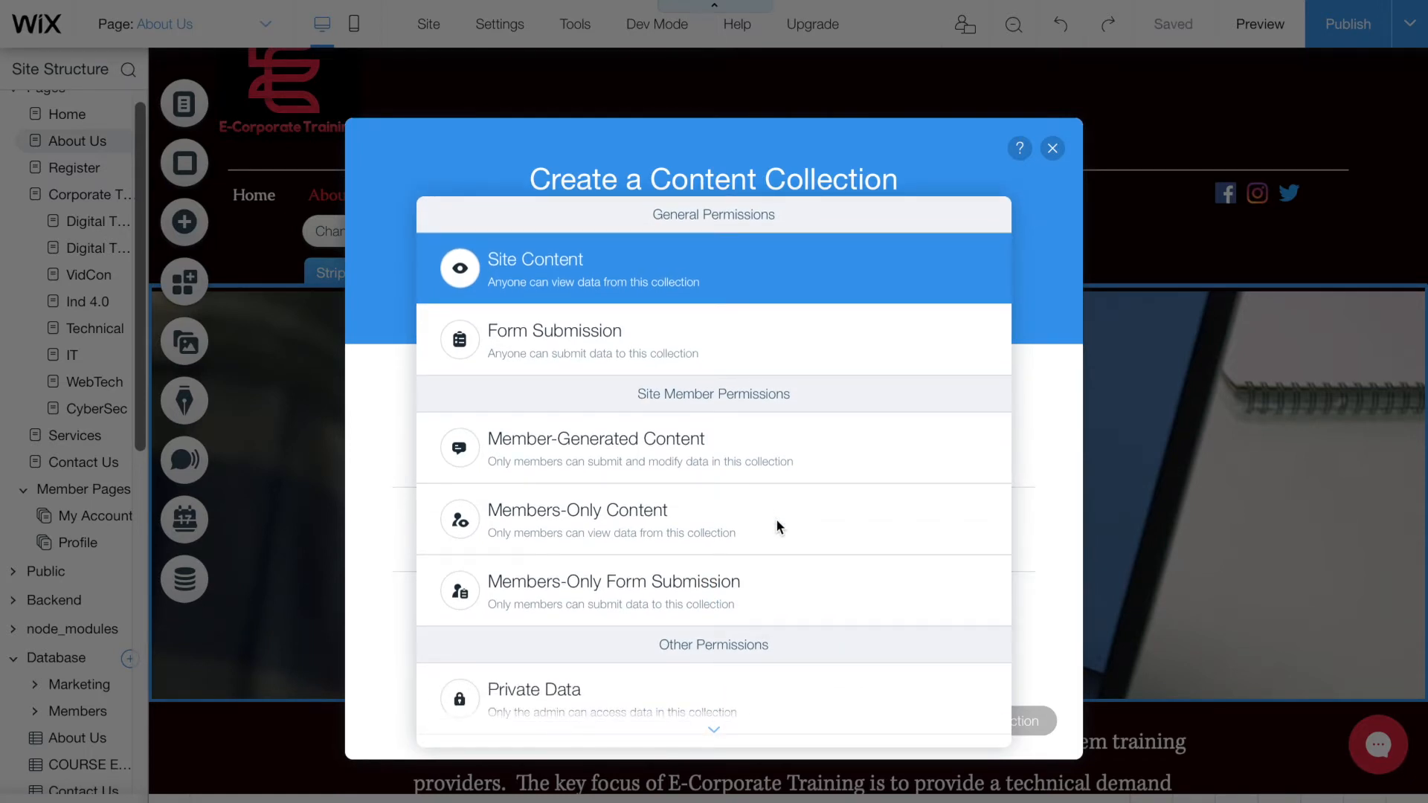
{"action": "scroll", "coordinate": [724, 471], "scroll_direction": "down", "scroll_amount": 2}
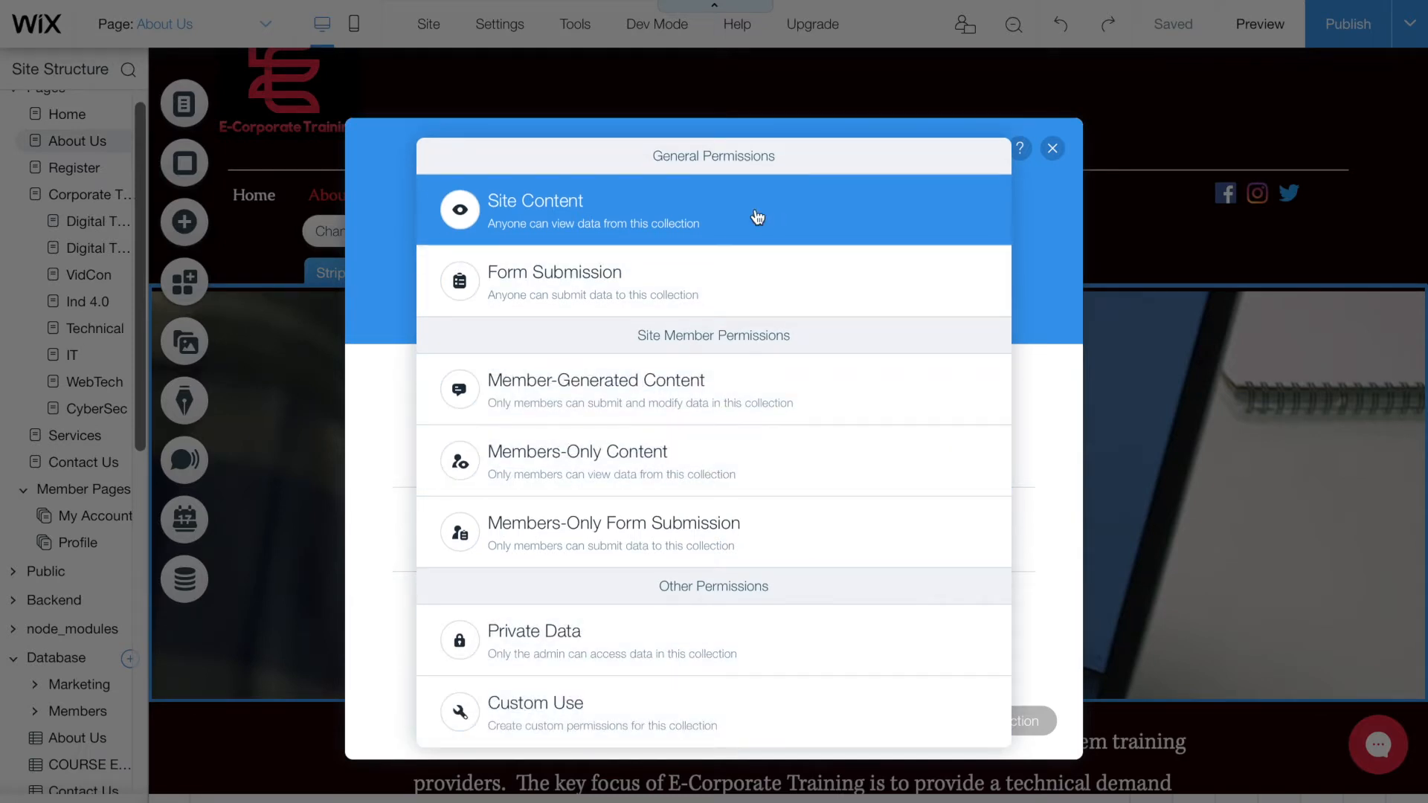
{"action": "left_click", "coordinate": [607, 223]}
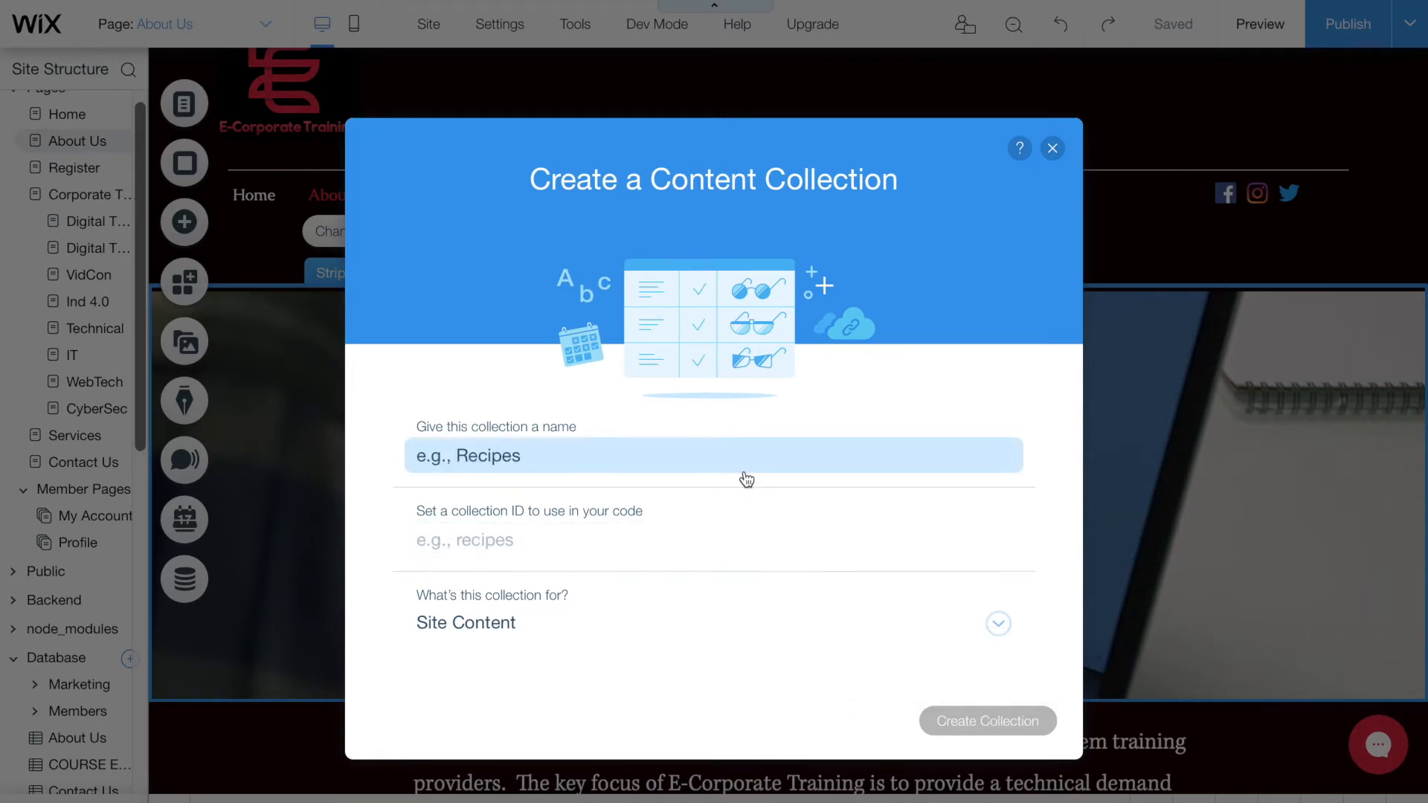
{"action": "left_click", "coordinate": [1053, 149]}
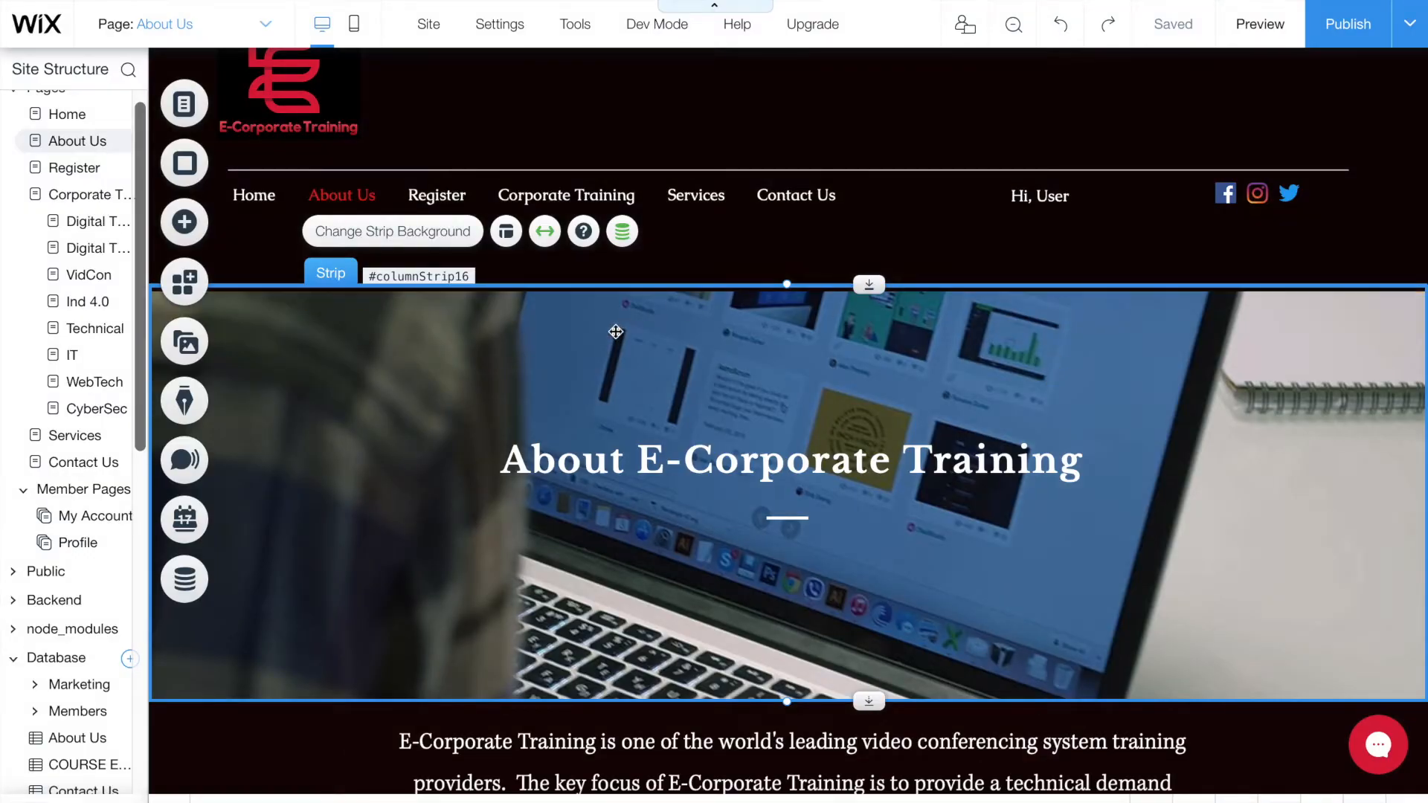
{"action": "scroll", "coordinate": [95, 700], "scroll_direction": "down", "scroll_amount": 1}
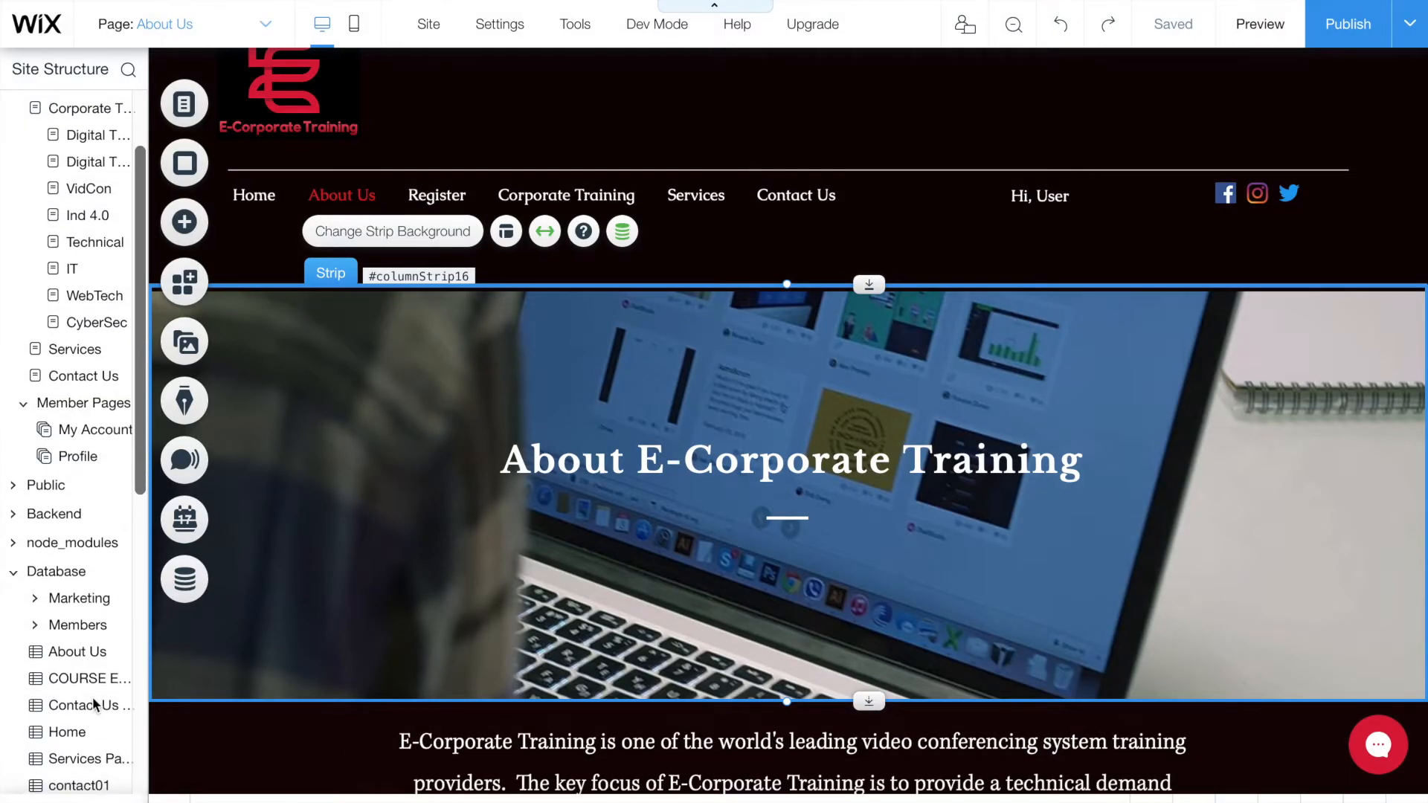
{"action": "left_click", "coordinate": [71, 660]}
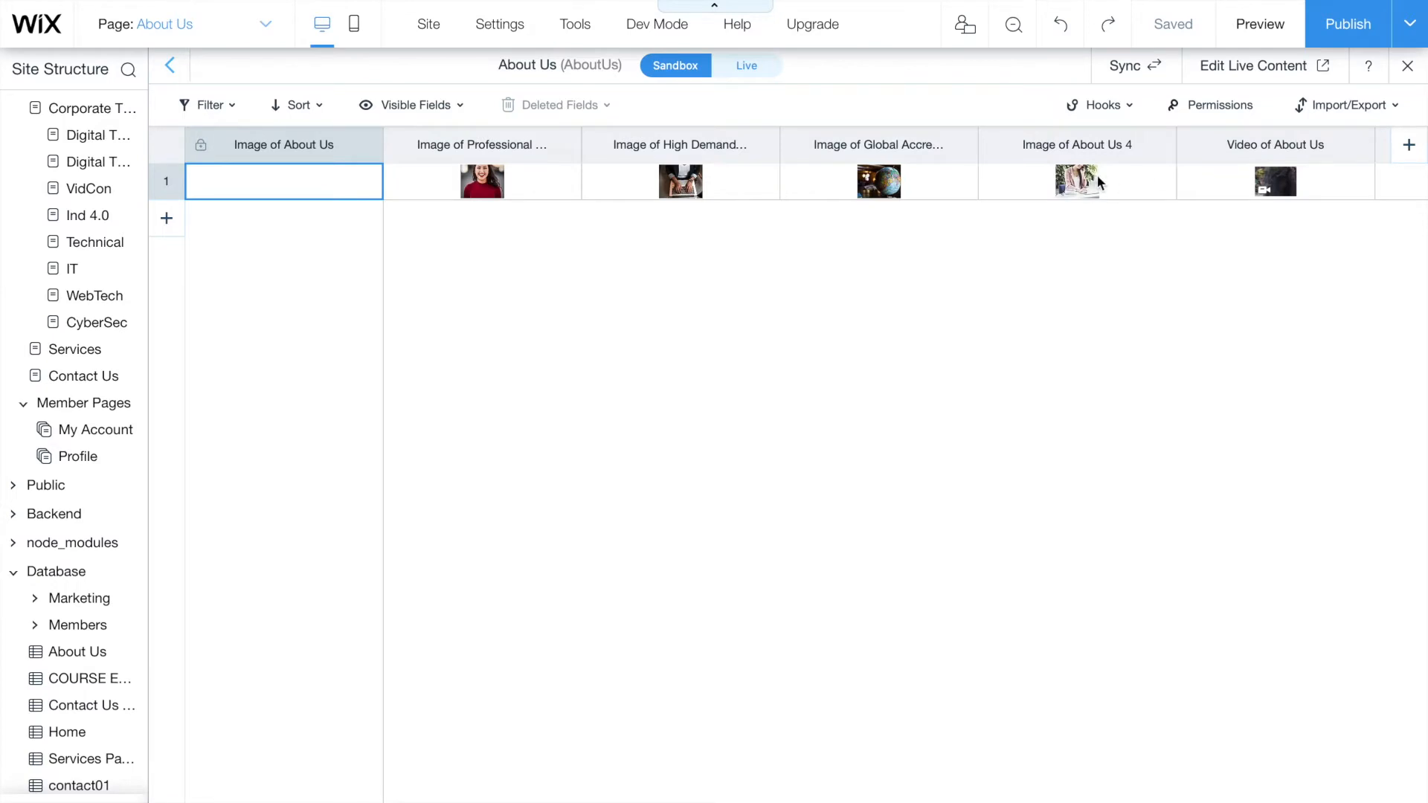
{"action": "mouse_move", "coordinate": [1287, 191]}
{"action": "scroll", "coordinate": [1339, 182], "scroll_direction": "right", "scroll_amount": 3}
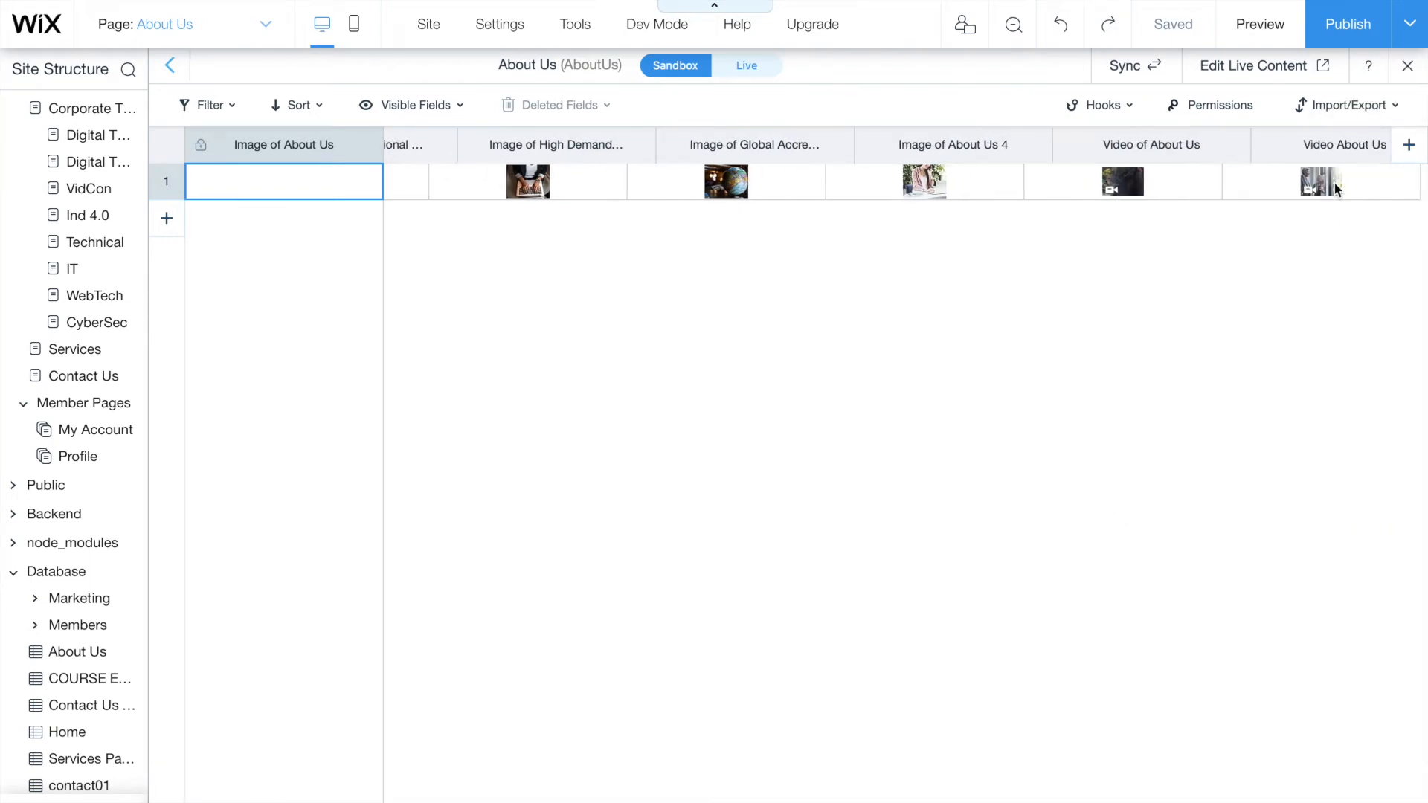
- Add a new collection field named 'Video' with field type Video
{"action": "left_click", "coordinate": [1409, 153]}
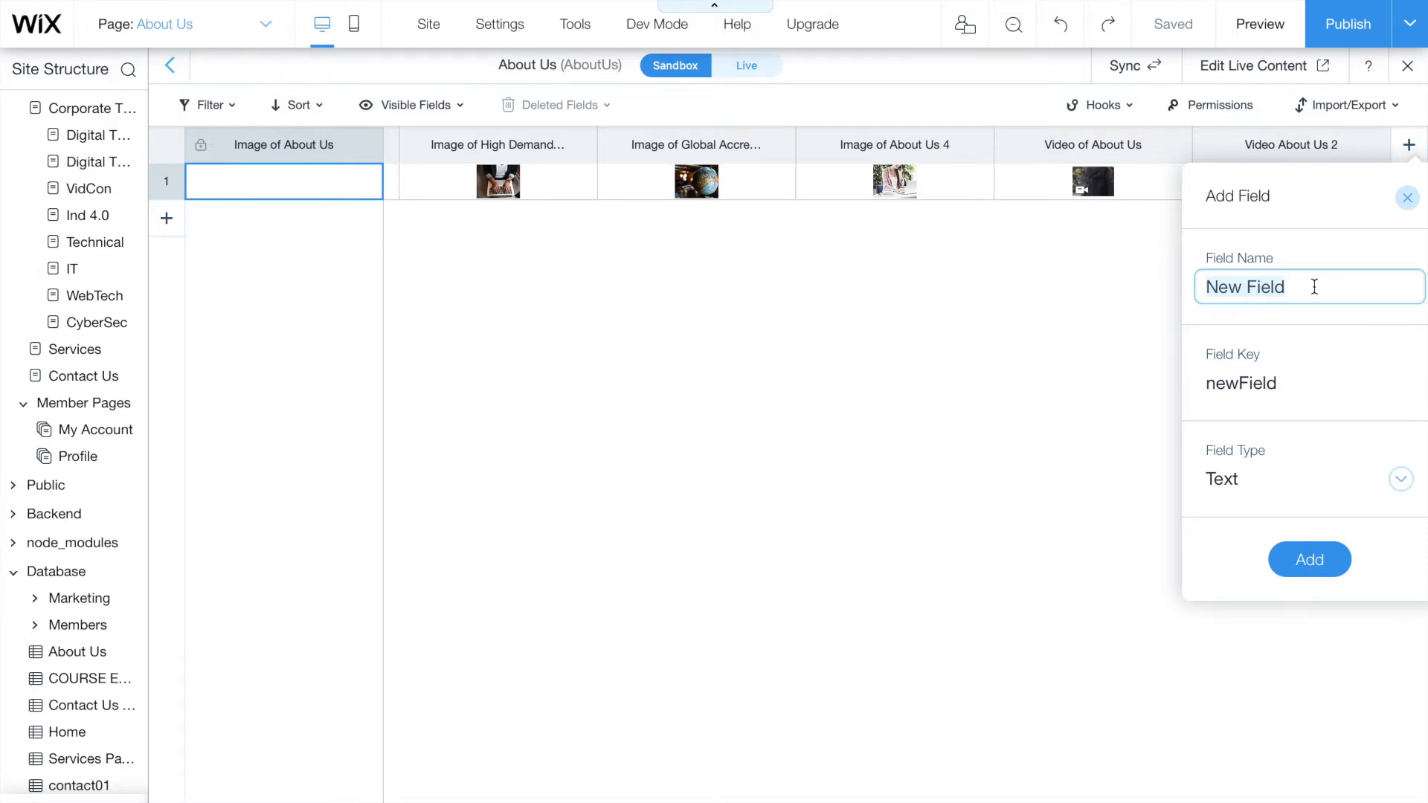
{"action": "key", "text": "BackSpace"}
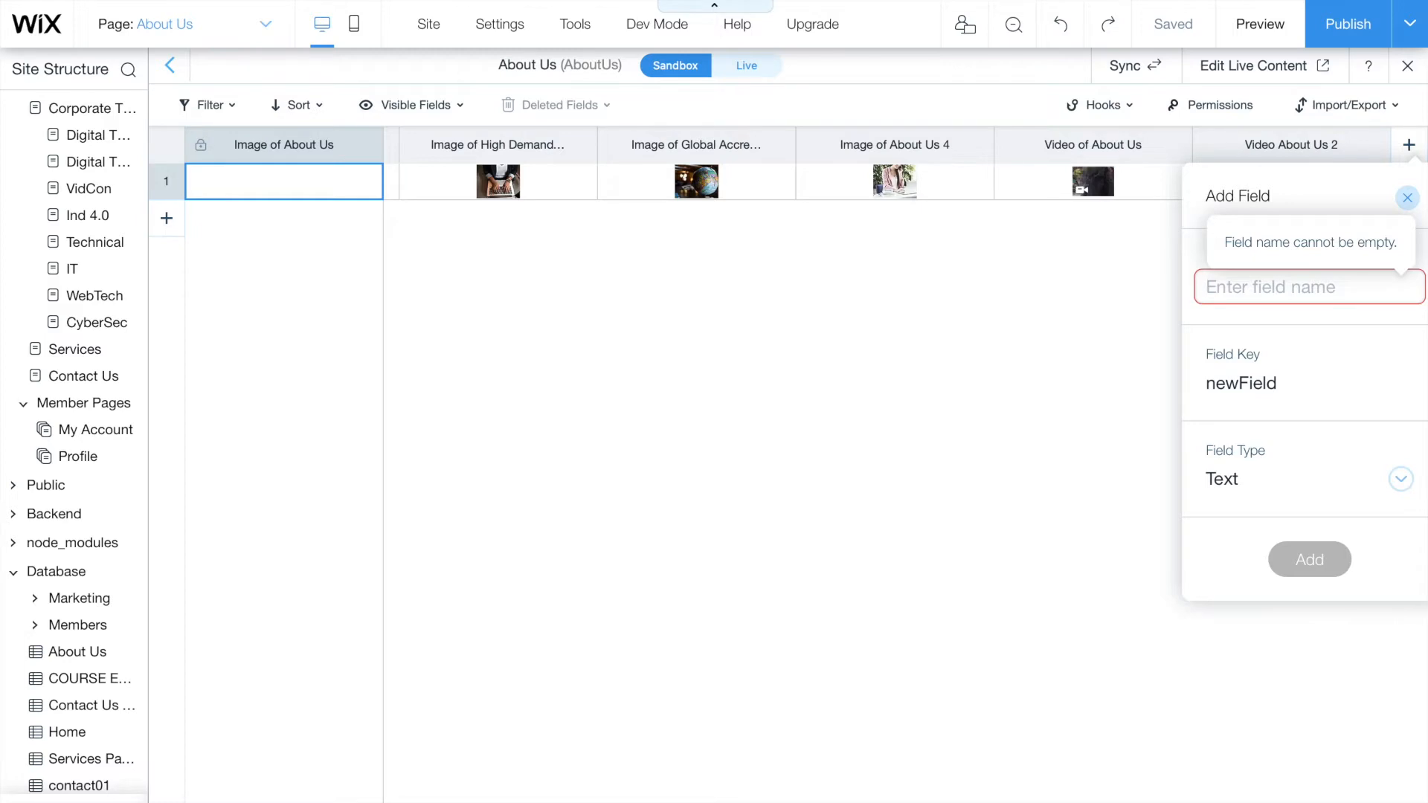
{"action": "type", "text": "Video"}
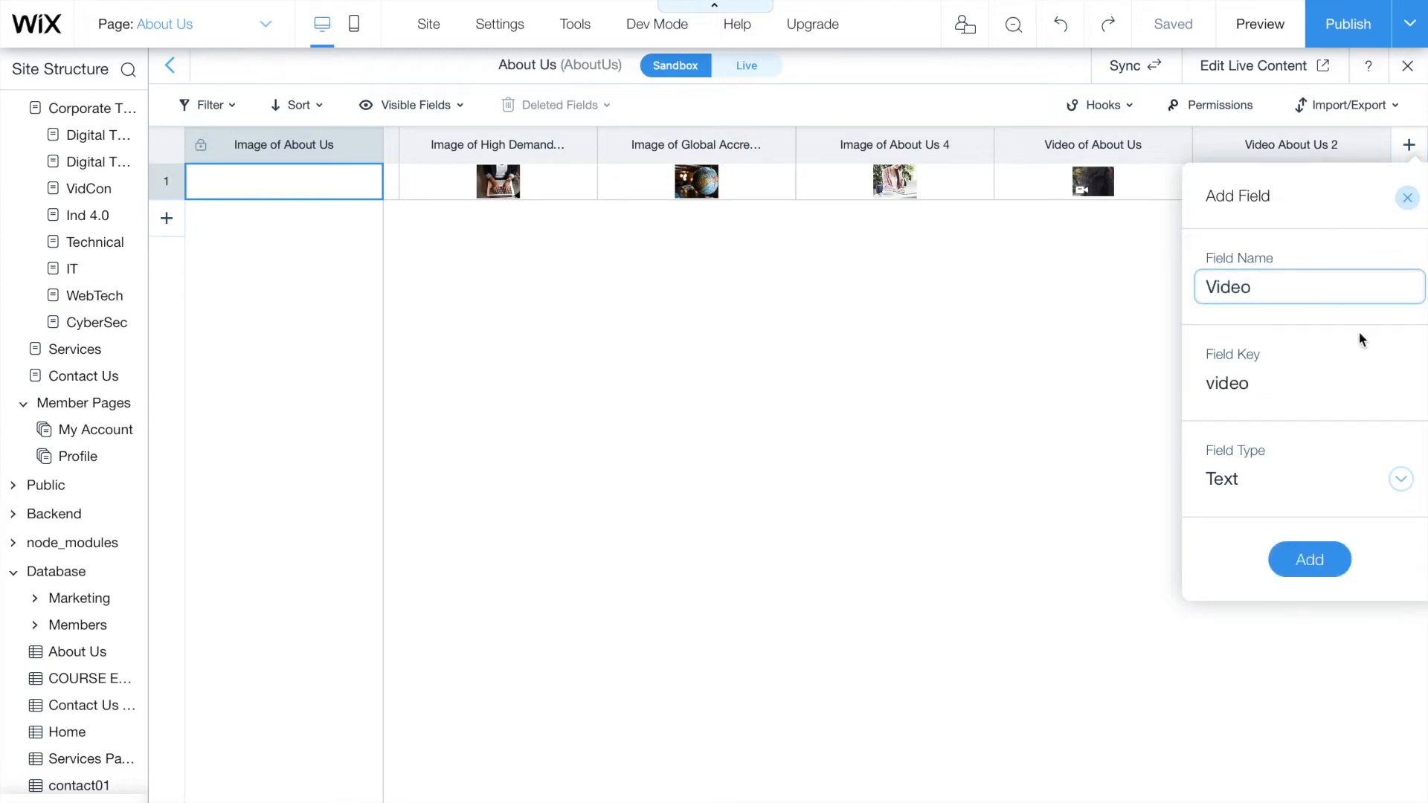
{"action": "left_click", "coordinate": [1393, 491]}
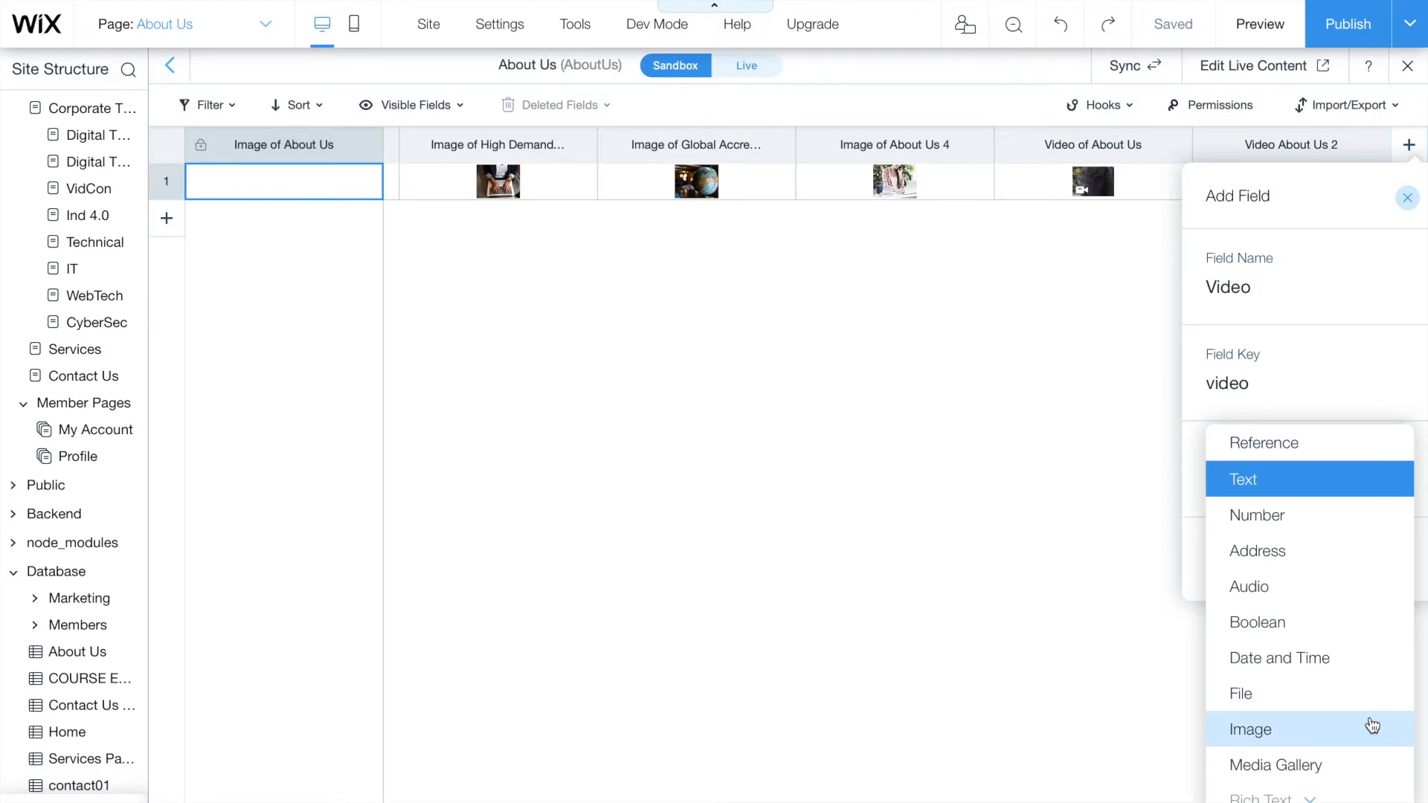
{"action": "scroll", "coordinate": [1372, 725], "scroll_direction": "down", "scroll_amount": 2}
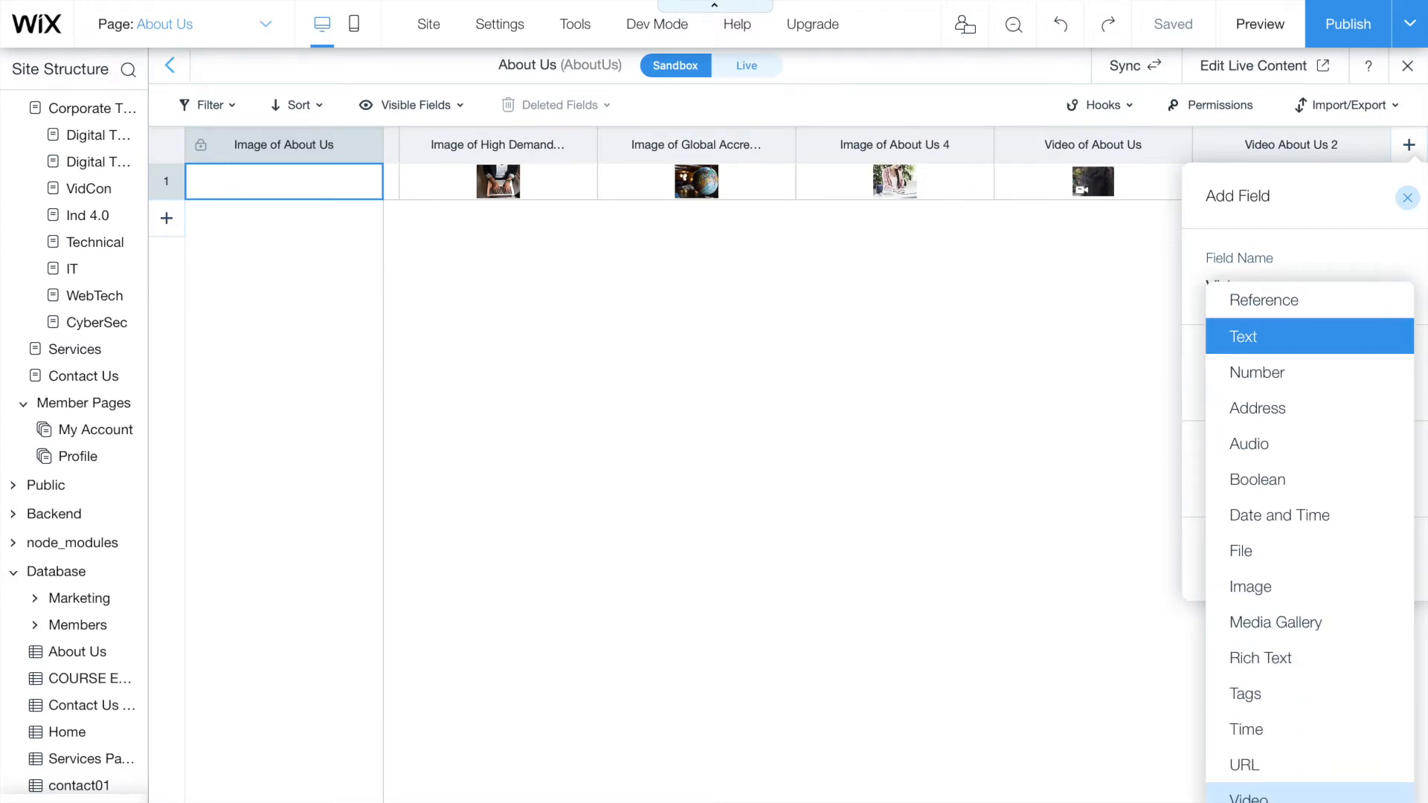
{"action": "left_click", "coordinate": [1249, 794]}
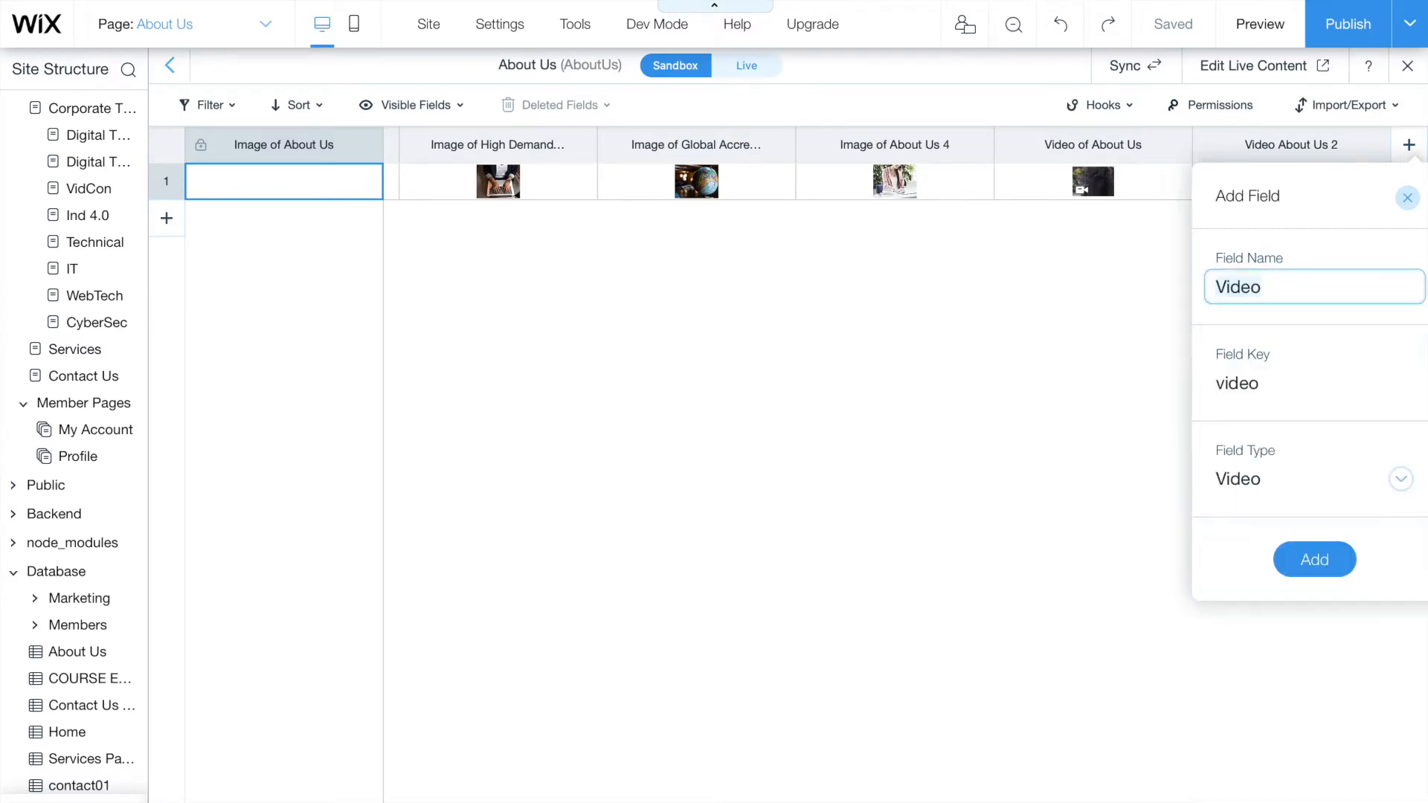
{"action": "left_click", "coordinate": [1325, 566]}
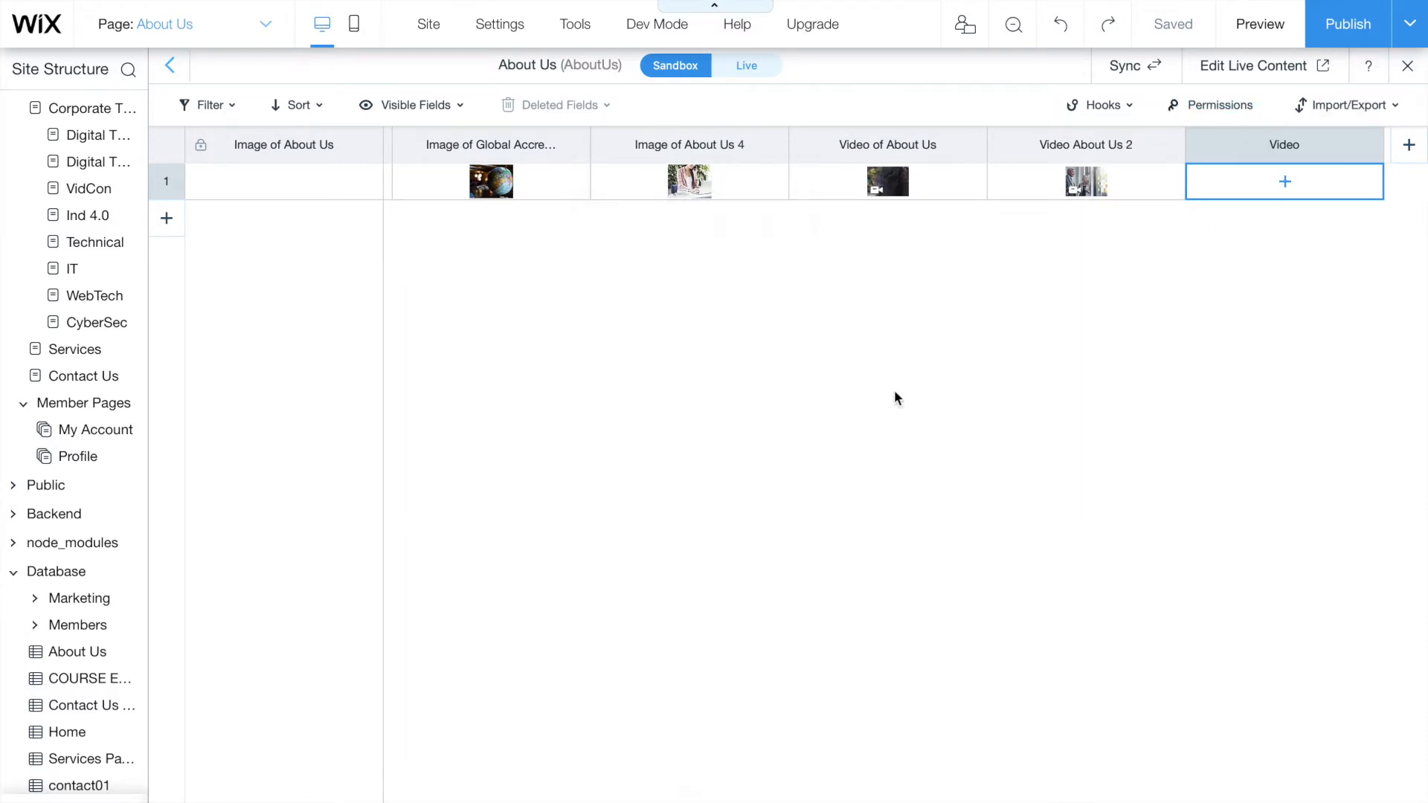
- Put the 'In the Office' stock video, found by searching 'business' in Media from Wix, into the Video cell
{"action": "left_click", "coordinate": [1286, 185]}
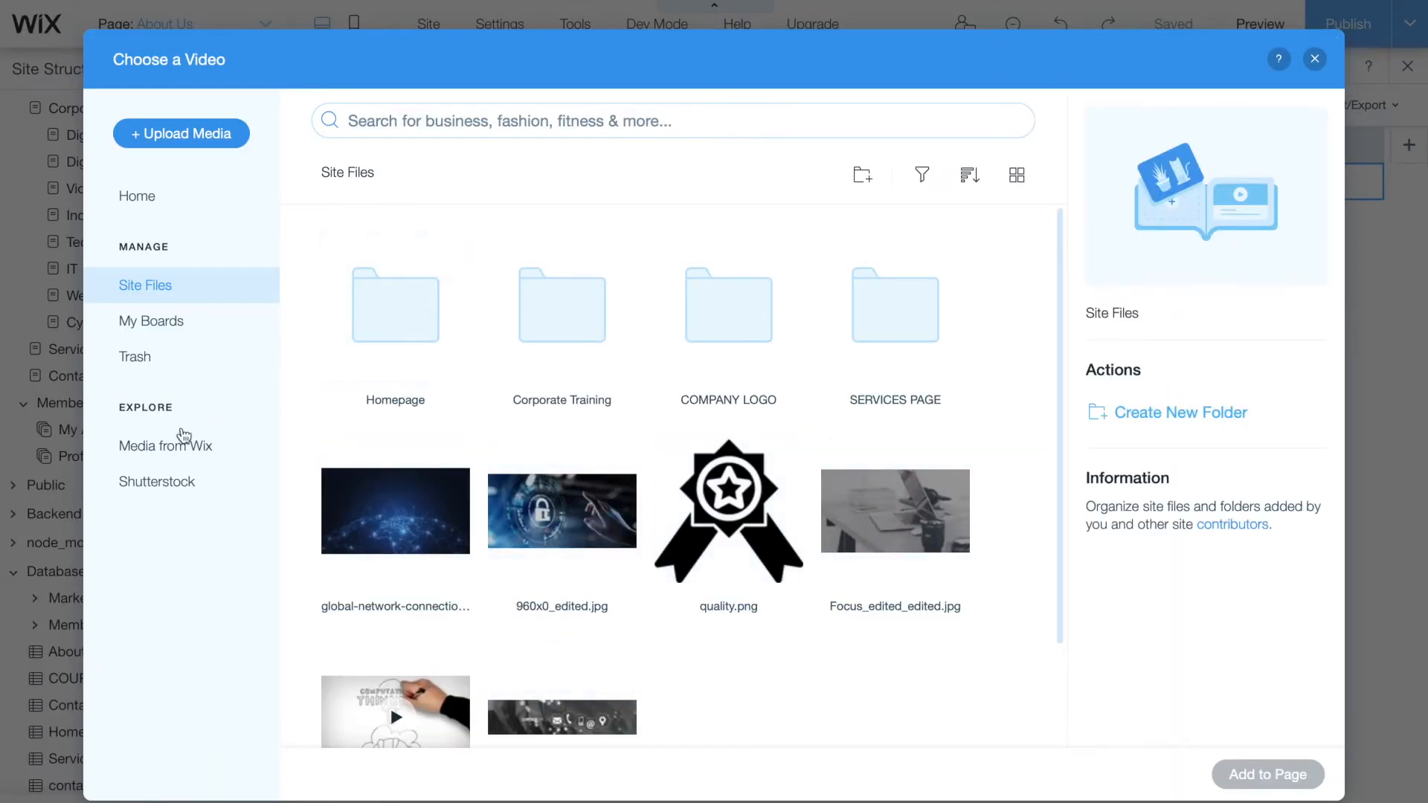
{"action": "left_click", "coordinate": [171, 447]}
{"action": "left_click", "coordinate": [549, 123]}
{"action": "type", "text": "business"}
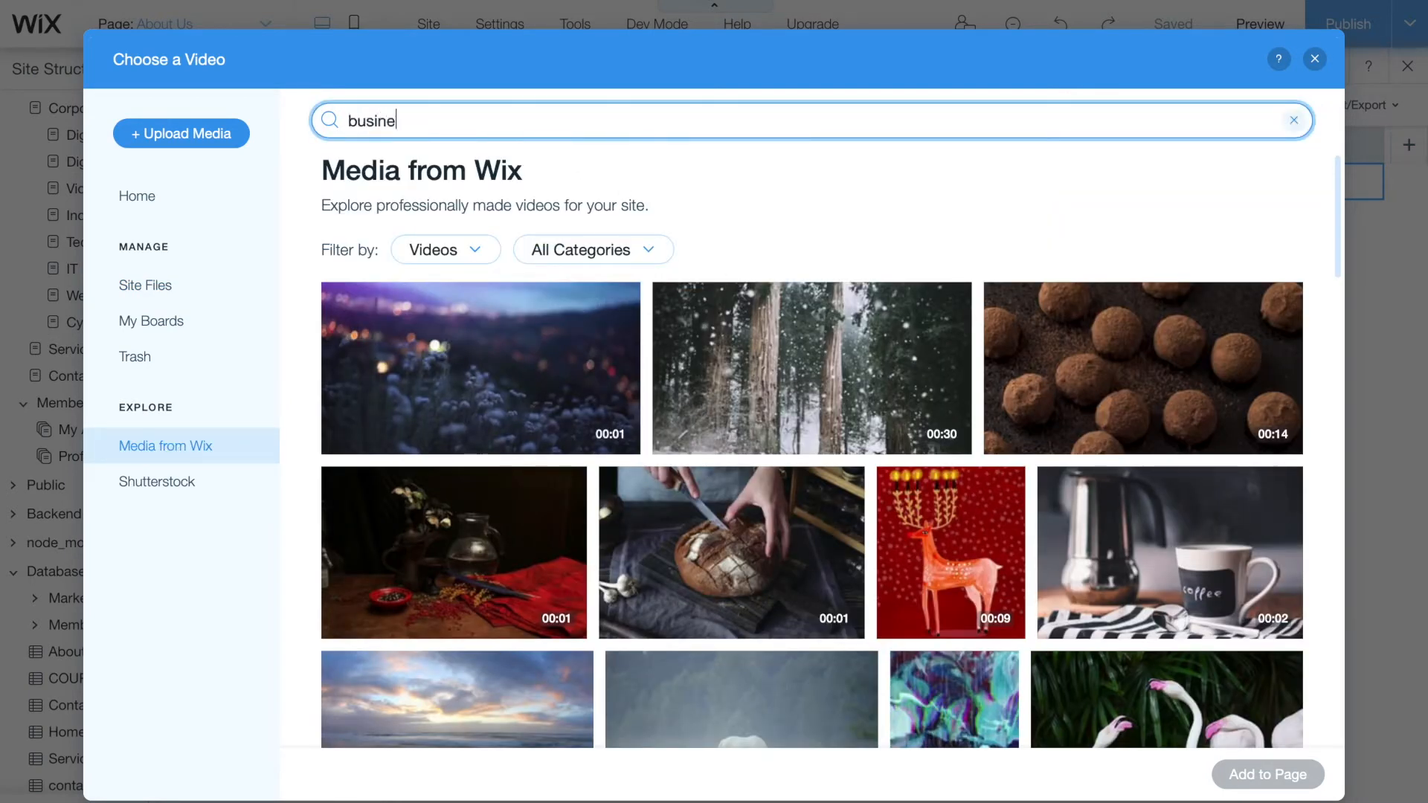
{"action": "key", "text": "Return"}
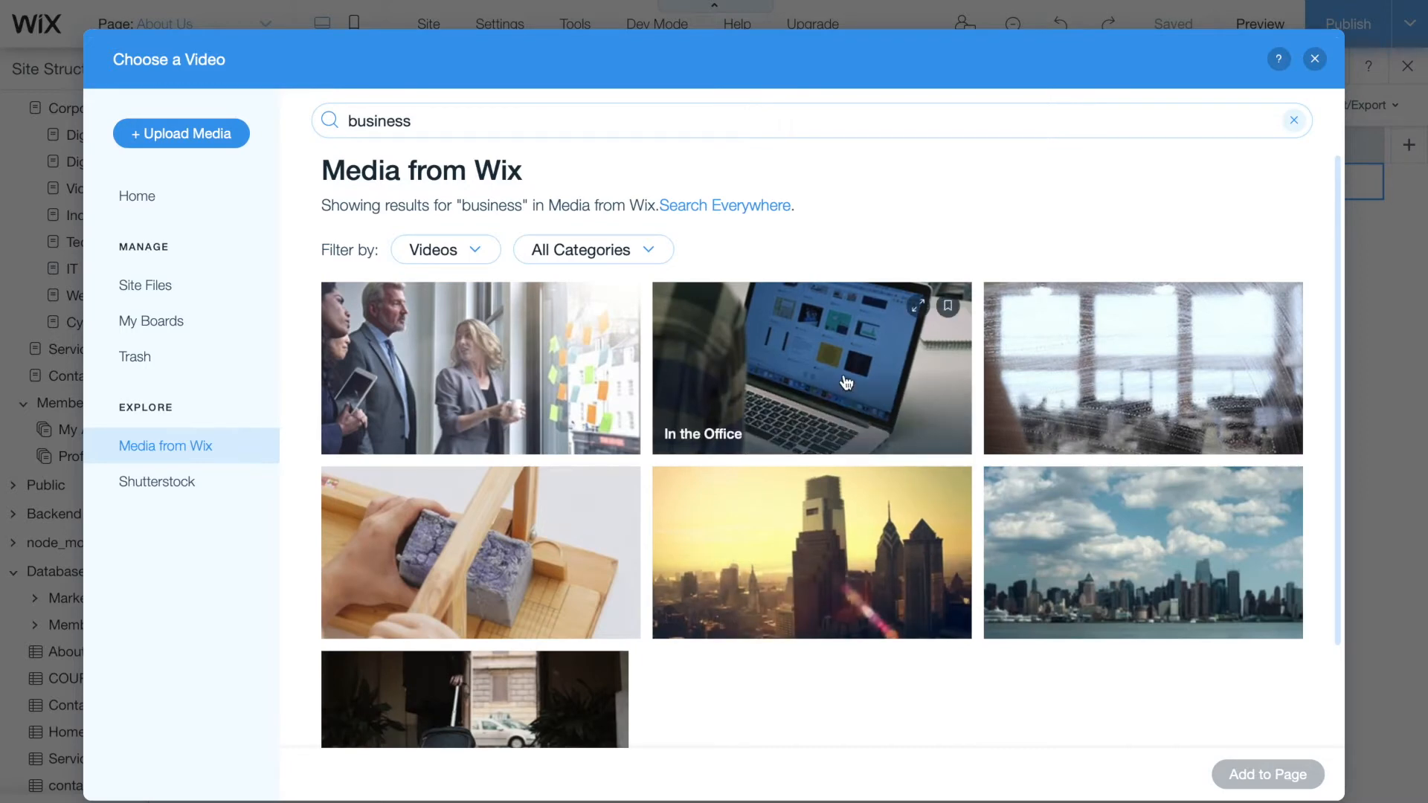
{"action": "left_click", "coordinate": [812, 368]}
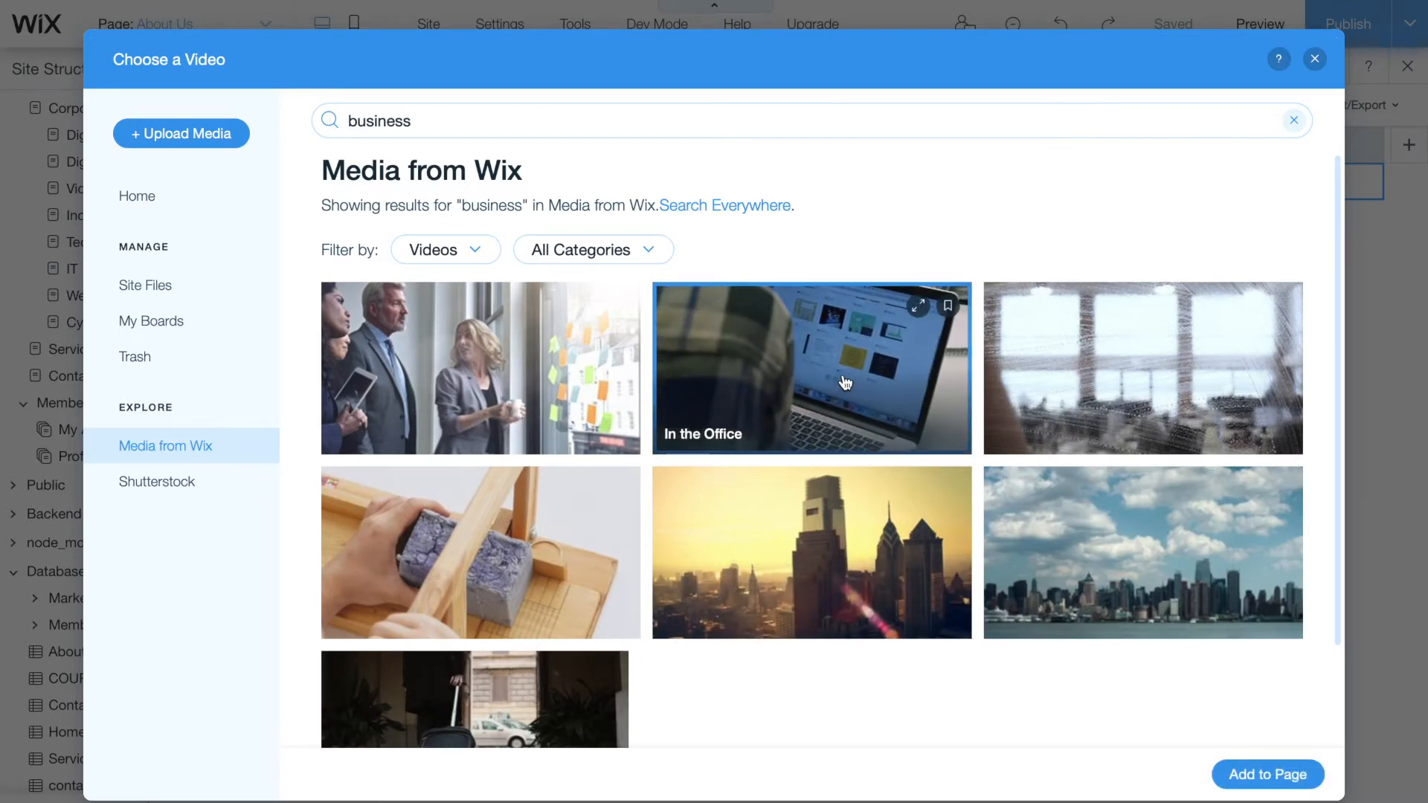
{"action": "left_click", "coordinate": [1297, 776]}
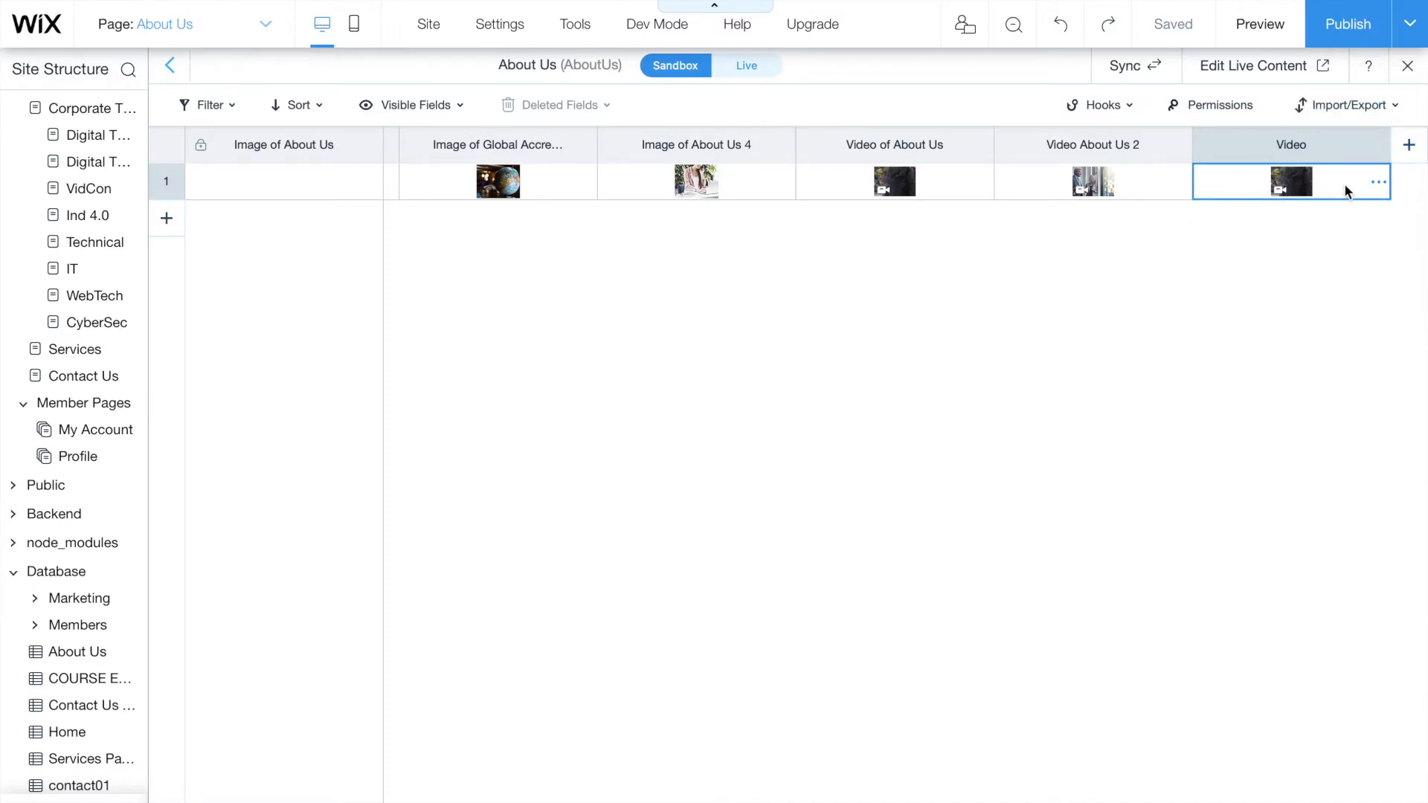
- Sync all About Us items from Sandbox to Live, then close the collection
{"action": "mouse_move", "coordinate": [1264, 186]}
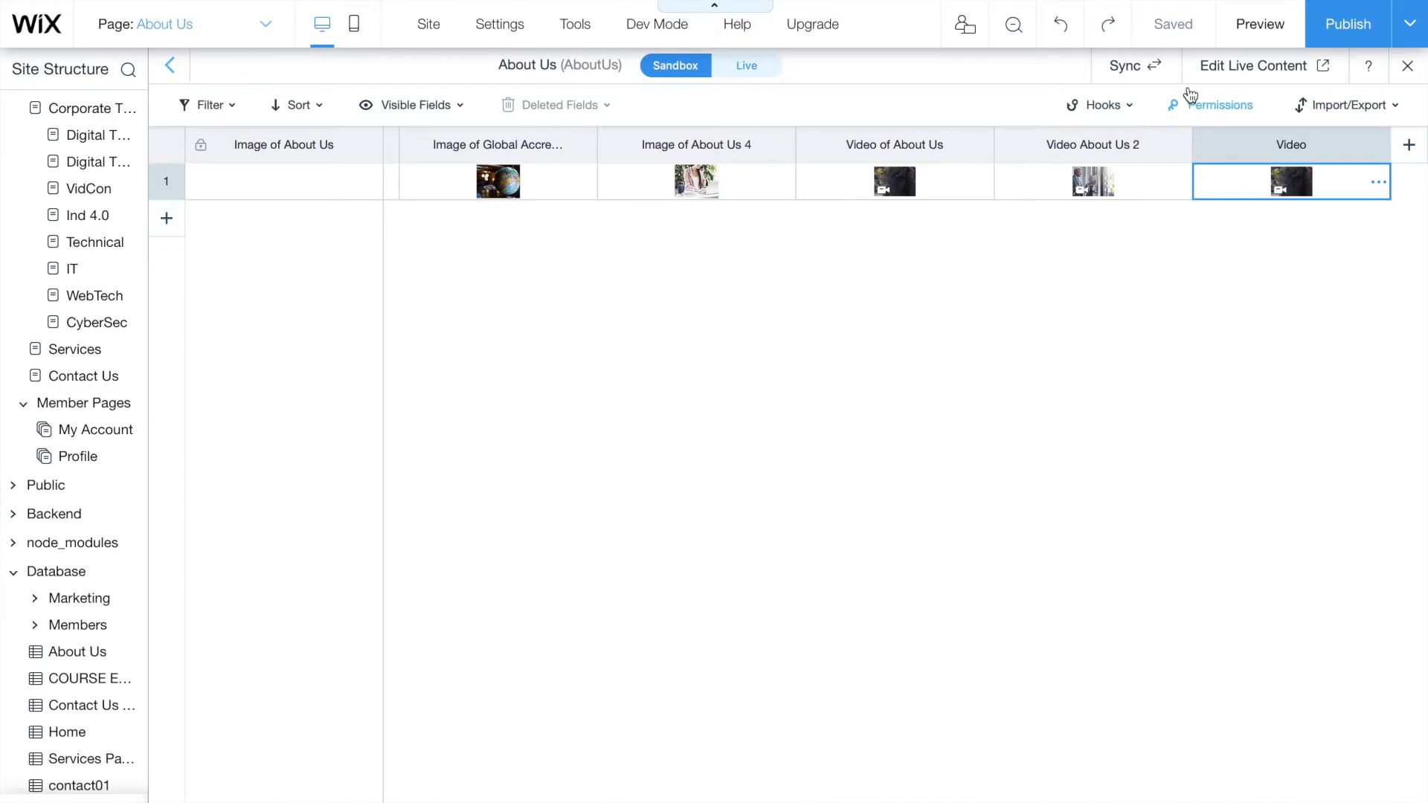
{"action": "mouse_move", "coordinate": [1161, 61]}
{"action": "left_click", "coordinate": [1150, 77]}
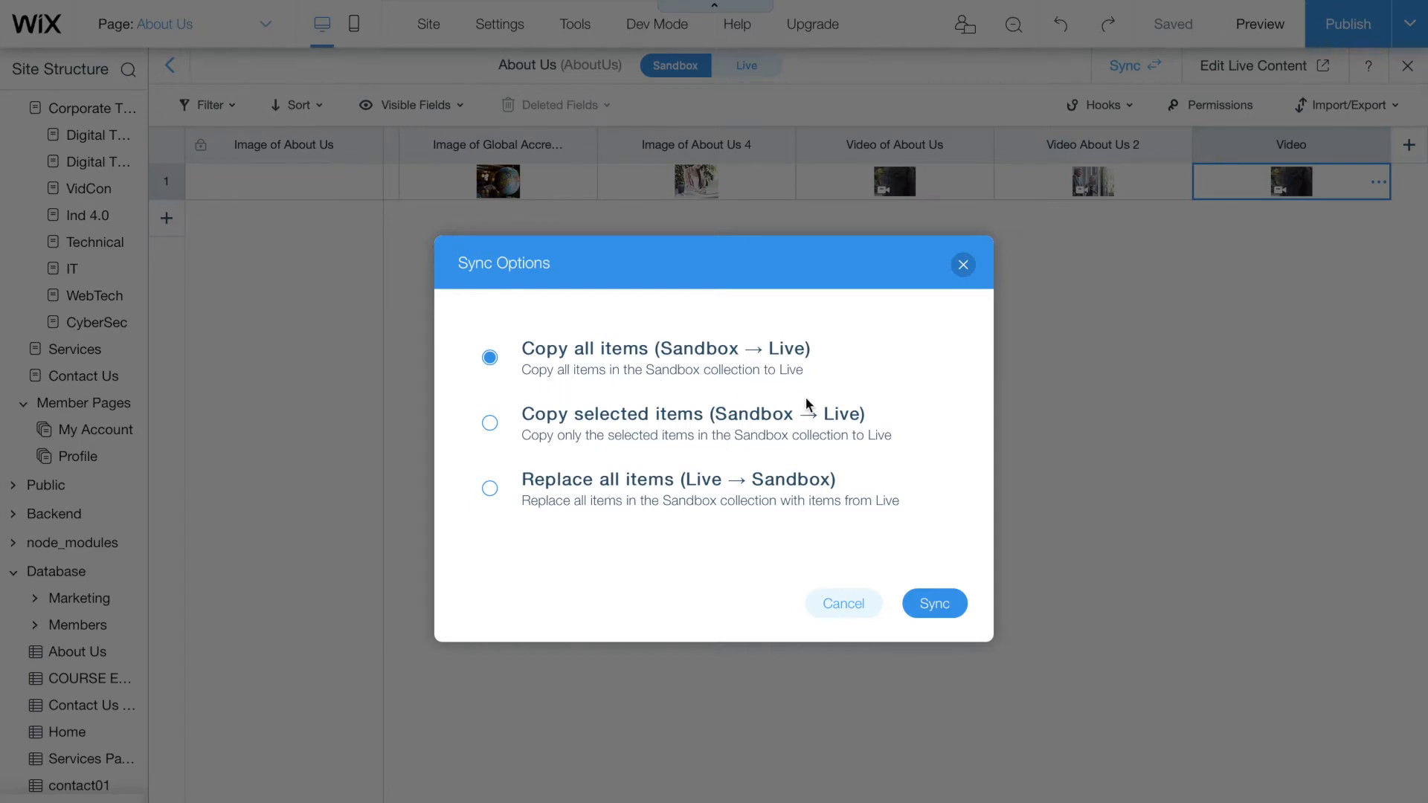
{"action": "left_click", "coordinate": [921, 603]}
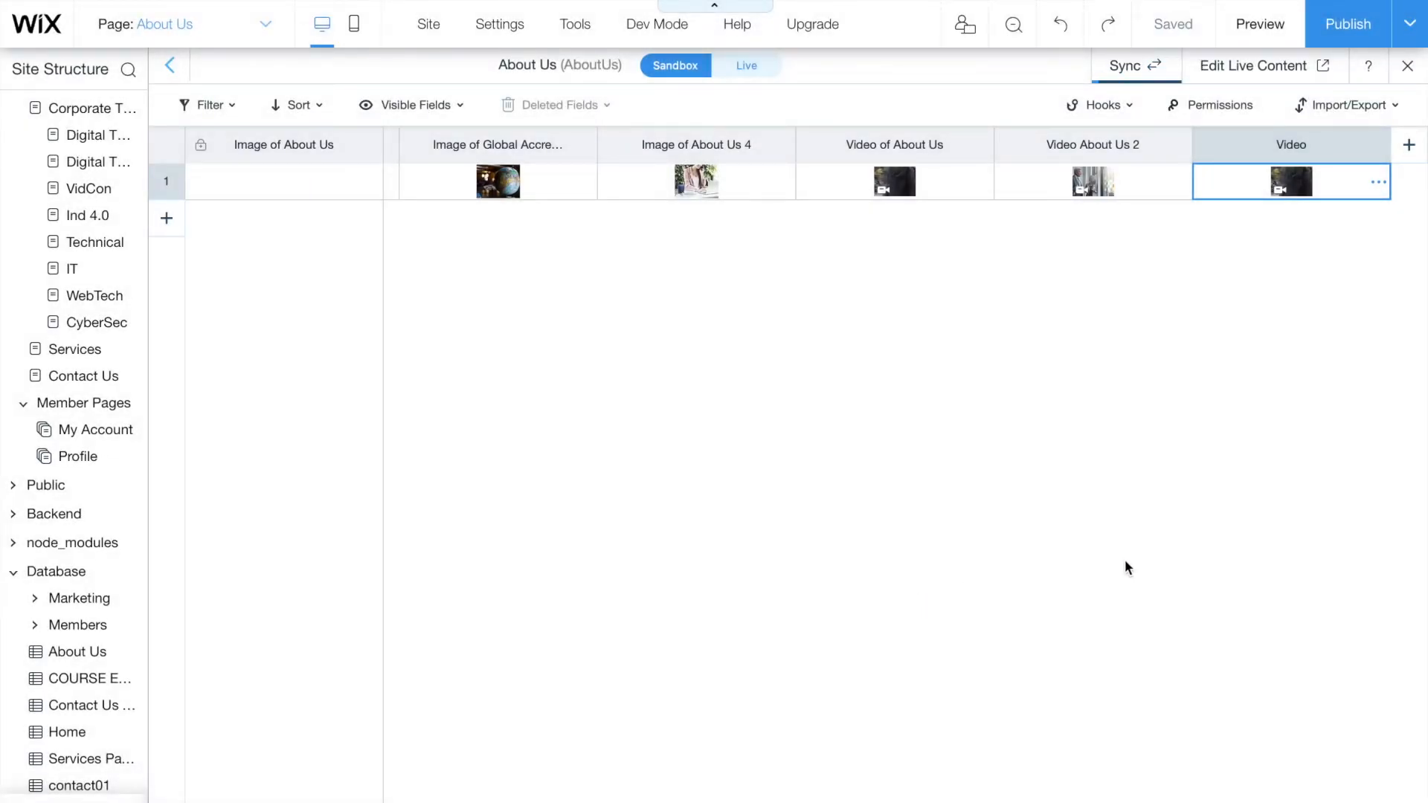
{"action": "left_click", "coordinate": [1408, 65]}
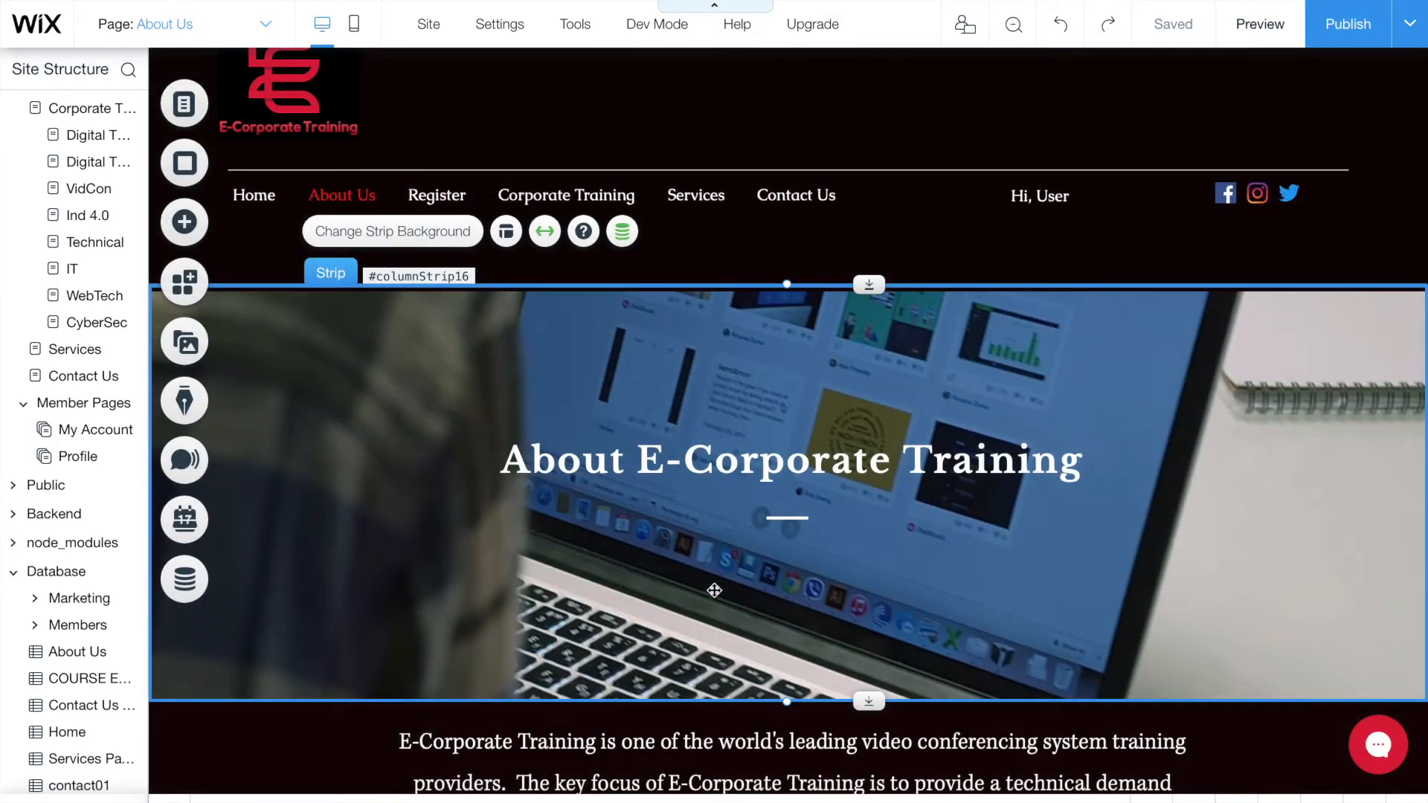
{"action": "left_click", "coordinate": [624, 232]}
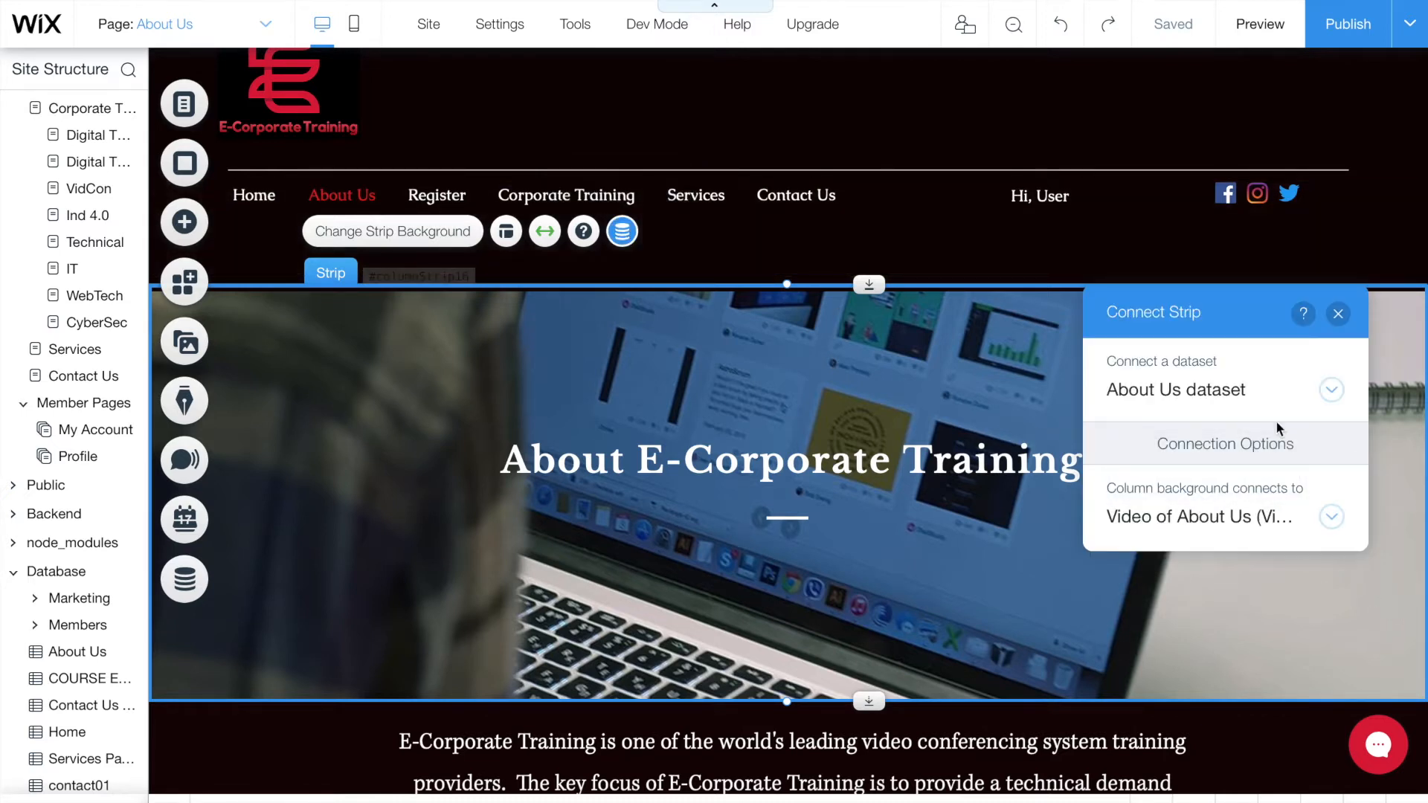
{"action": "left_click", "coordinate": [1330, 391]}
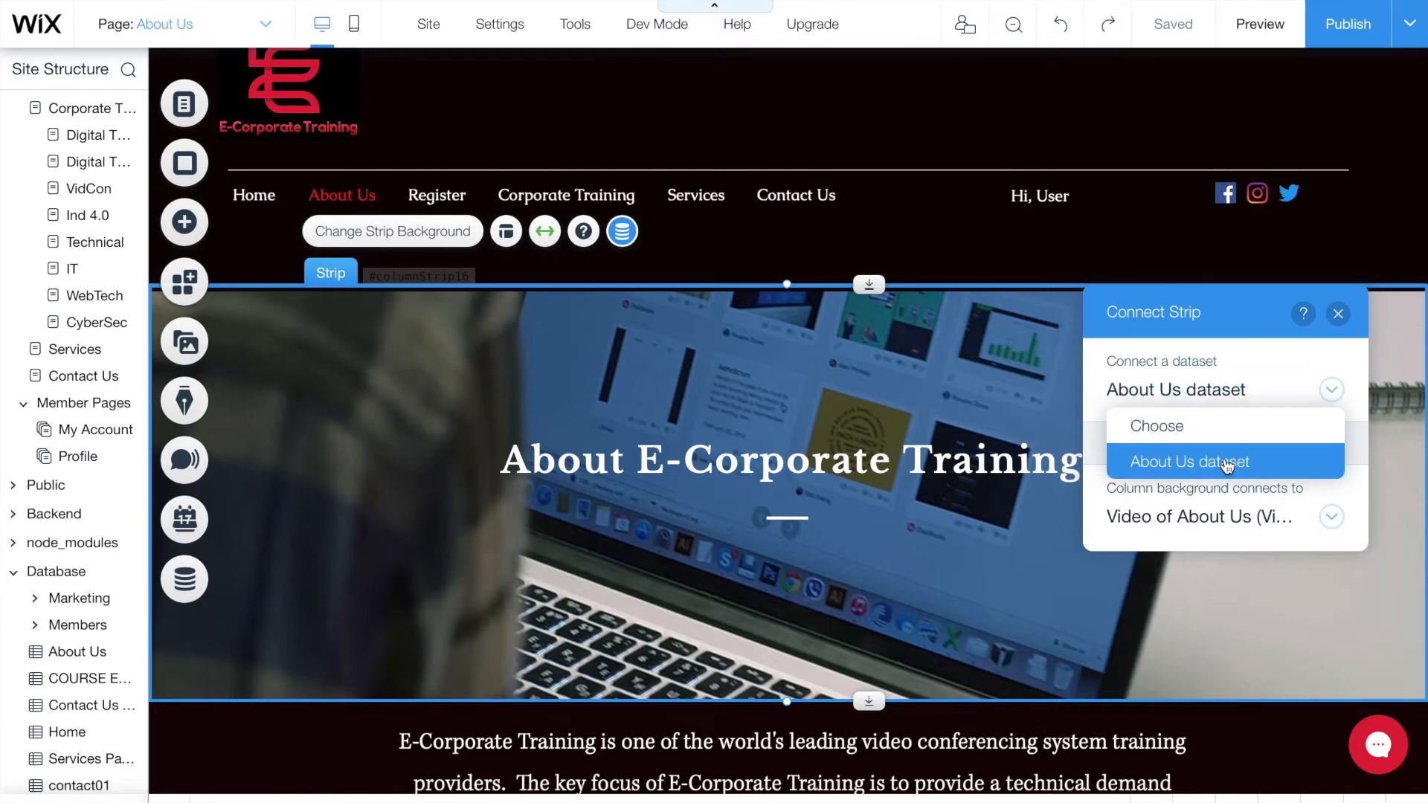
{"action": "left_click", "coordinate": [1332, 390]}
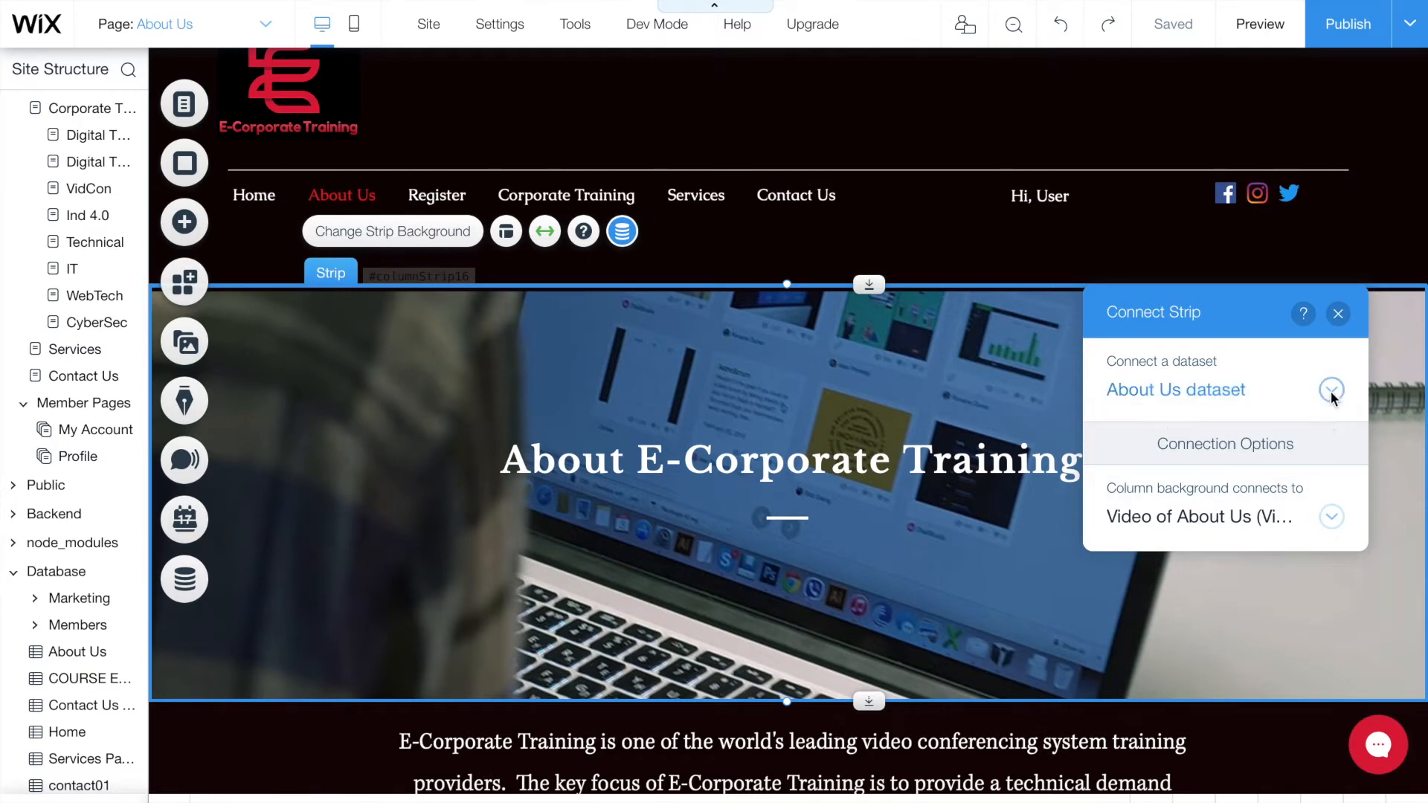
{"action": "left_click", "coordinate": [1331, 519]}
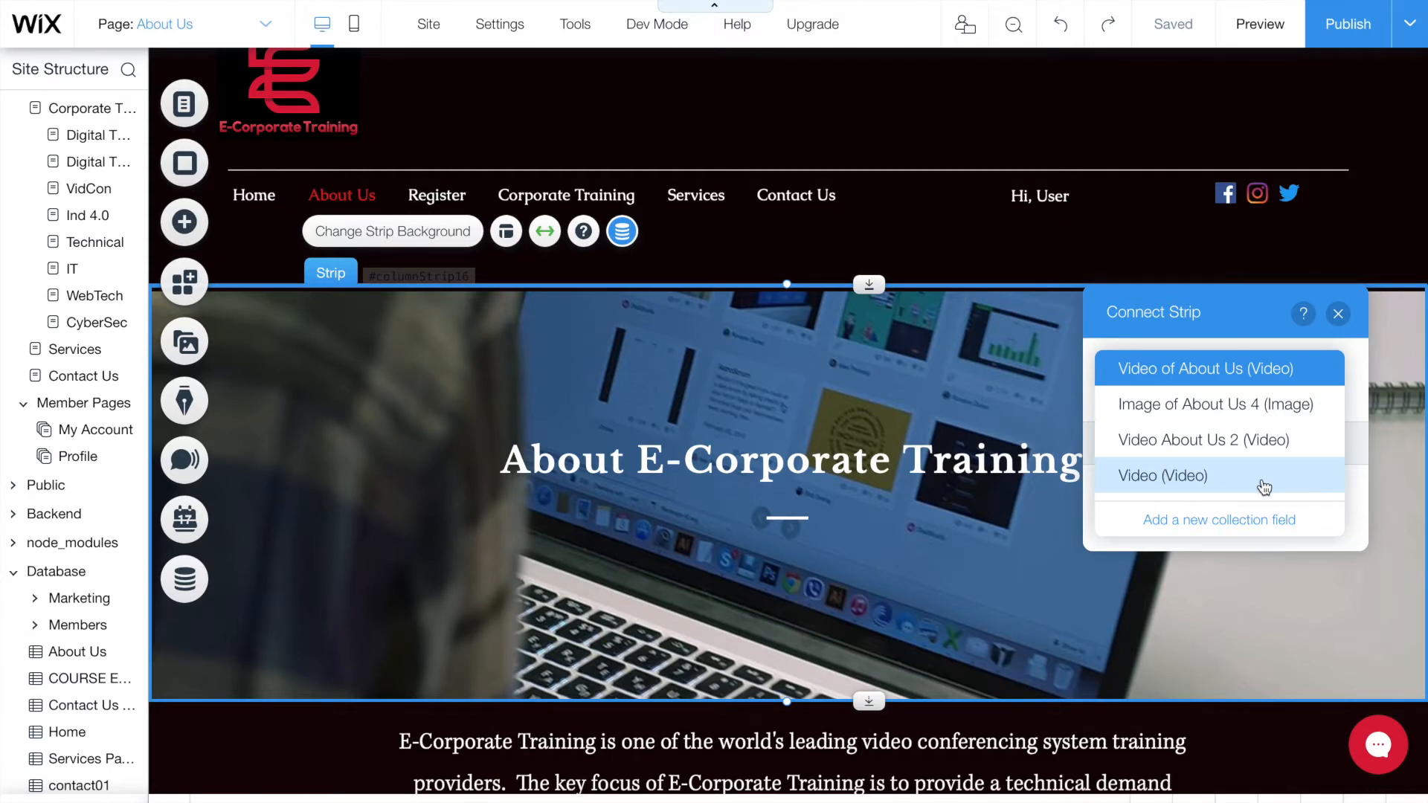
{"action": "left_click", "coordinate": [1339, 315]}
{"action": "left_click", "coordinate": [1339, 314]}
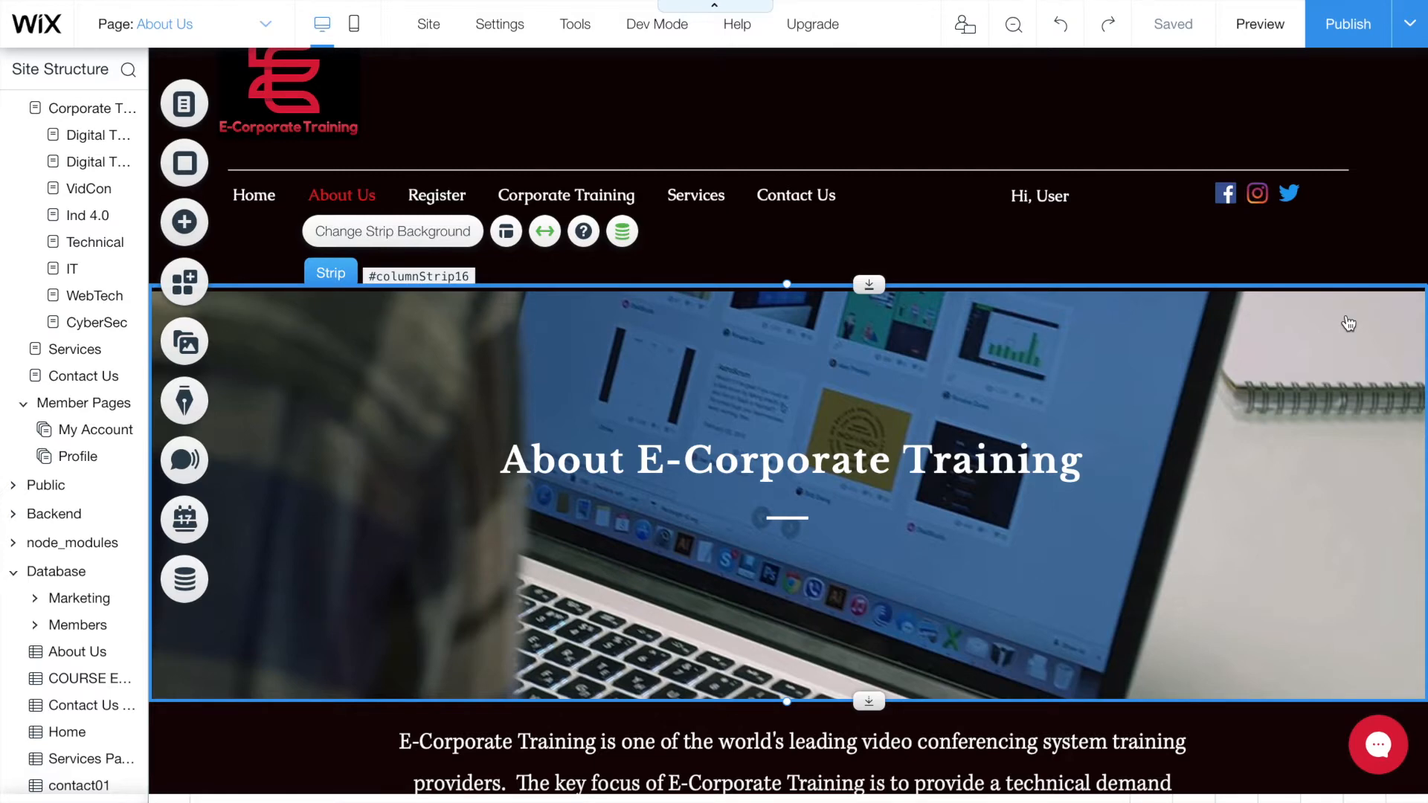
{"action": "scroll", "coordinate": [1339, 327], "scroll_direction": "down", "scroll_amount": 5}
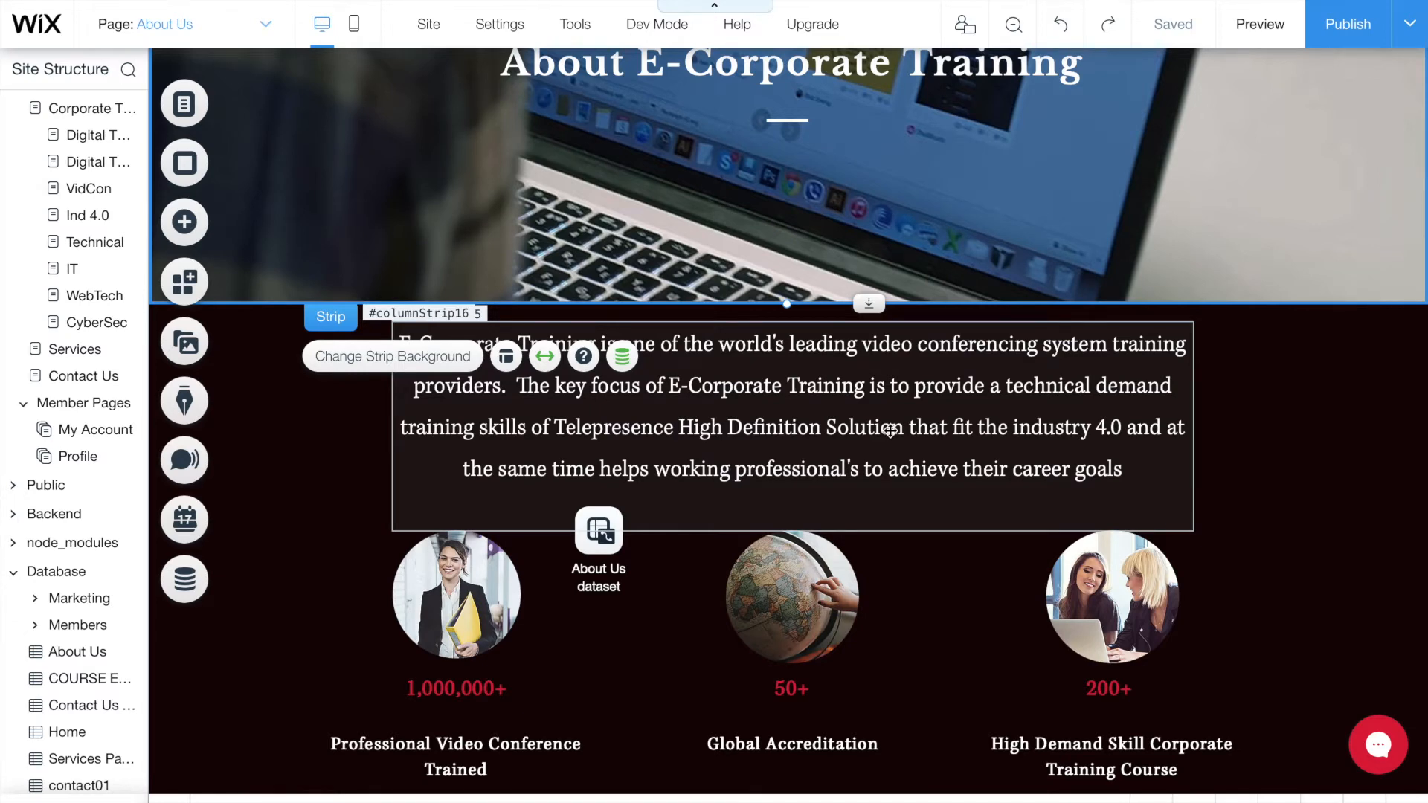
{"action": "left_click", "coordinate": [806, 419]}
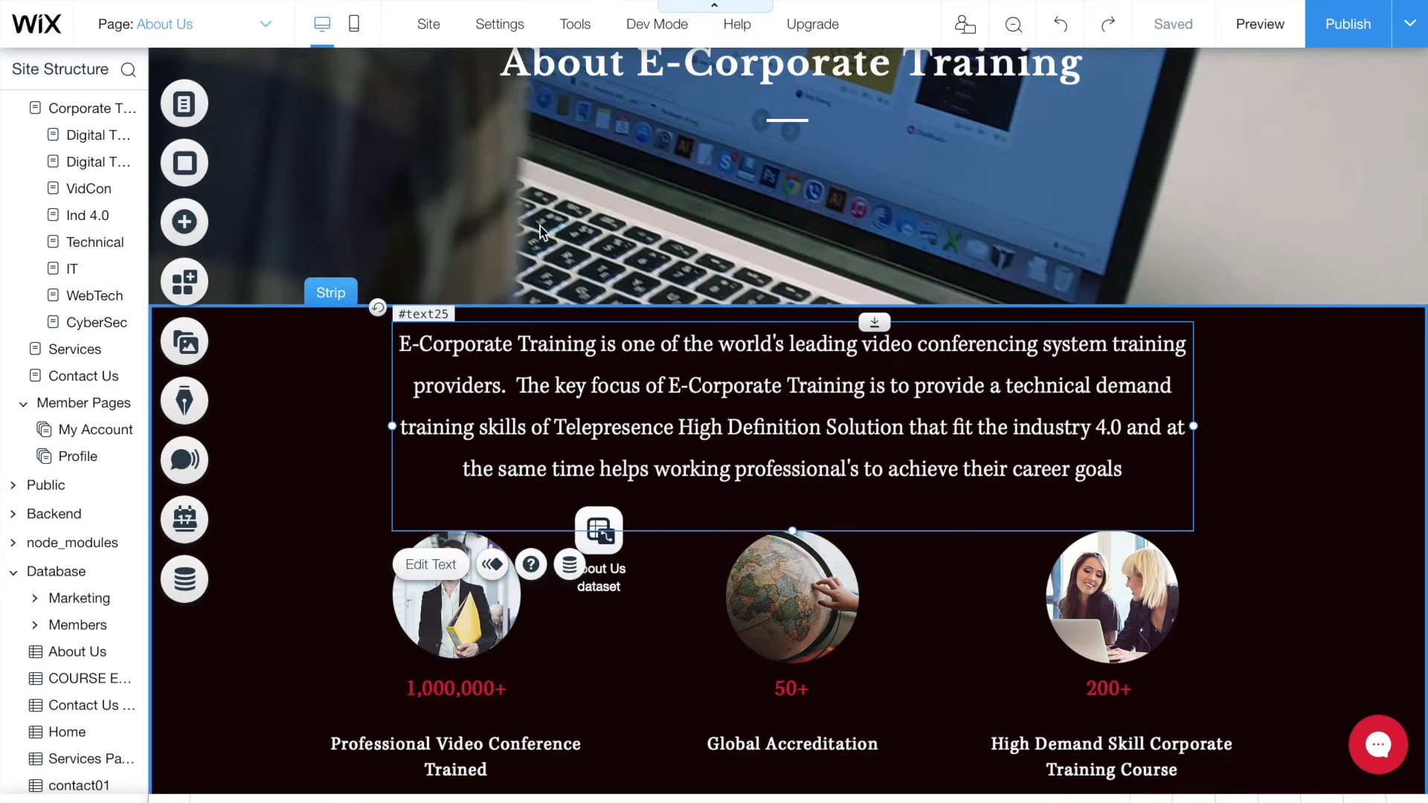
{"action": "left_click", "coordinate": [186, 222]}
{"action": "mouse_move", "coordinate": [264, 137]}
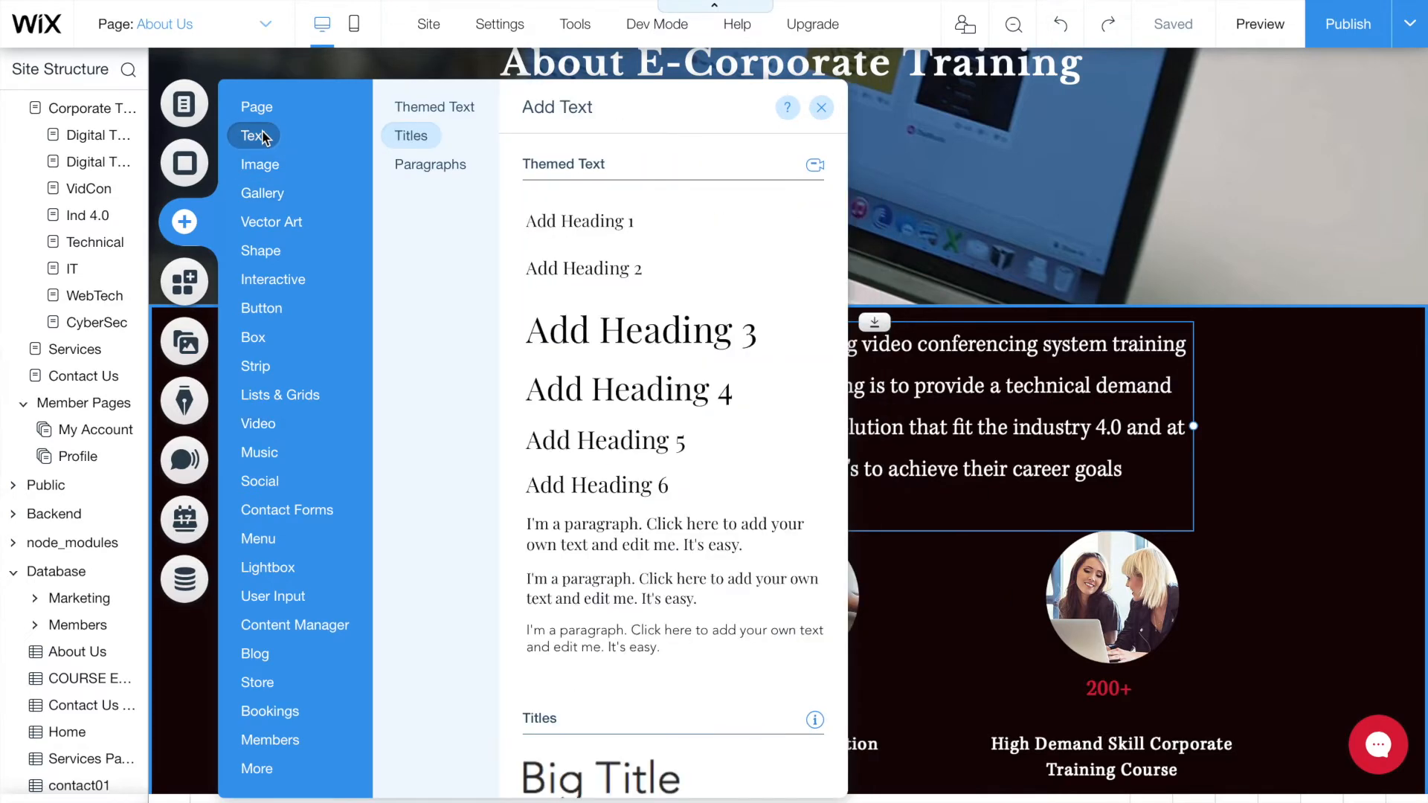
{"action": "left_click", "coordinate": [411, 135]}
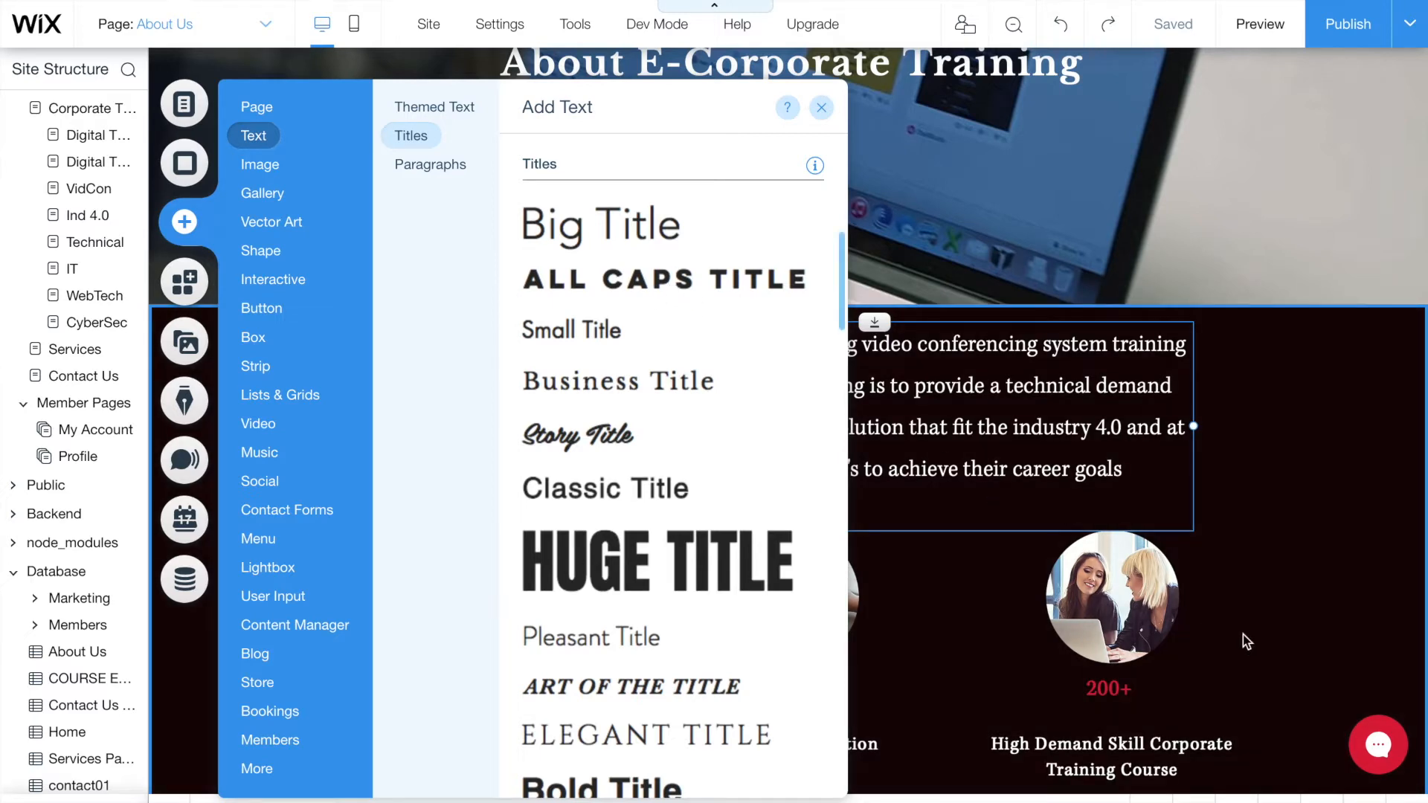
{"action": "left_click", "coordinate": [1129, 487]}
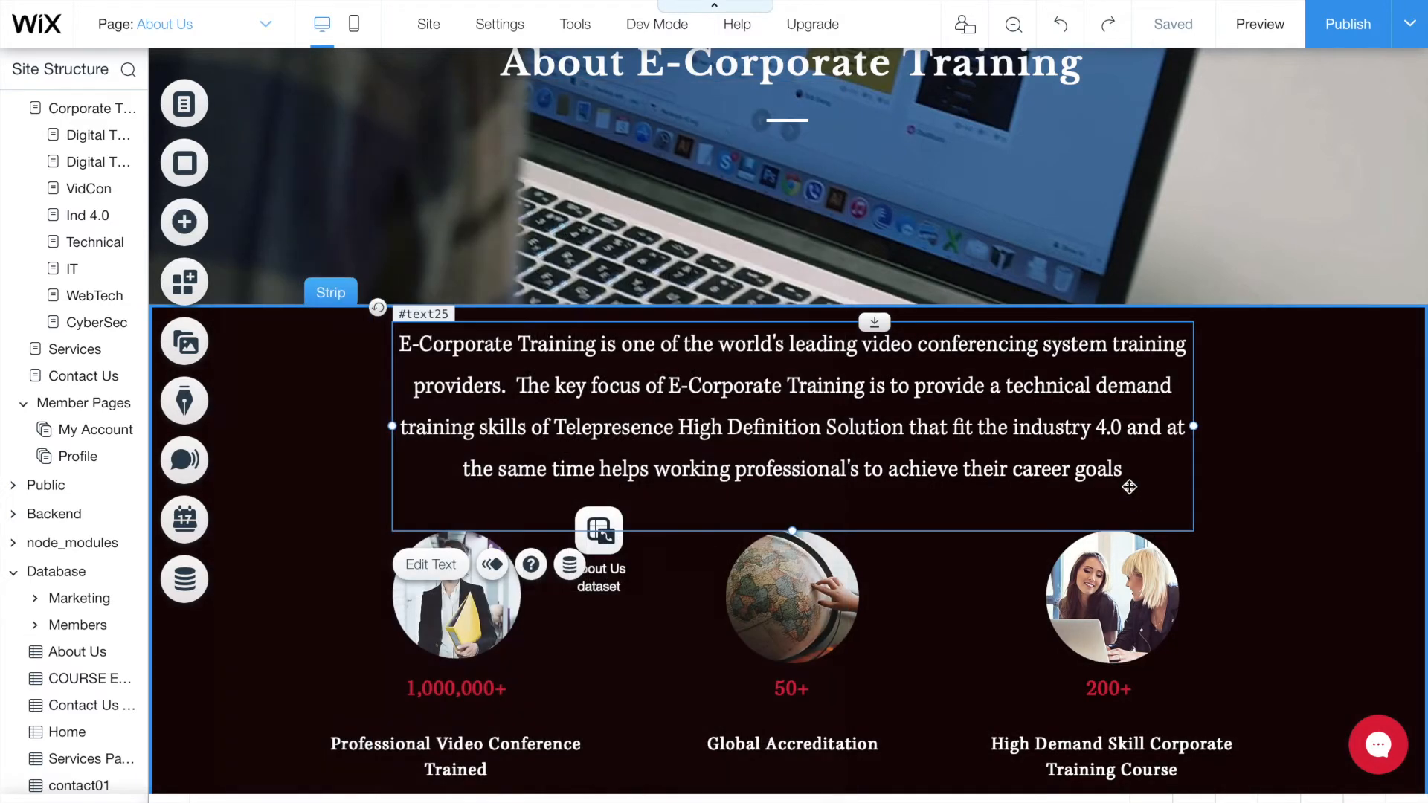
- Review the intro paragraph's Text Settings, keeping Kepler and viewing Effects, then close the panel
{"action": "double_click", "coordinate": [760, 389]}
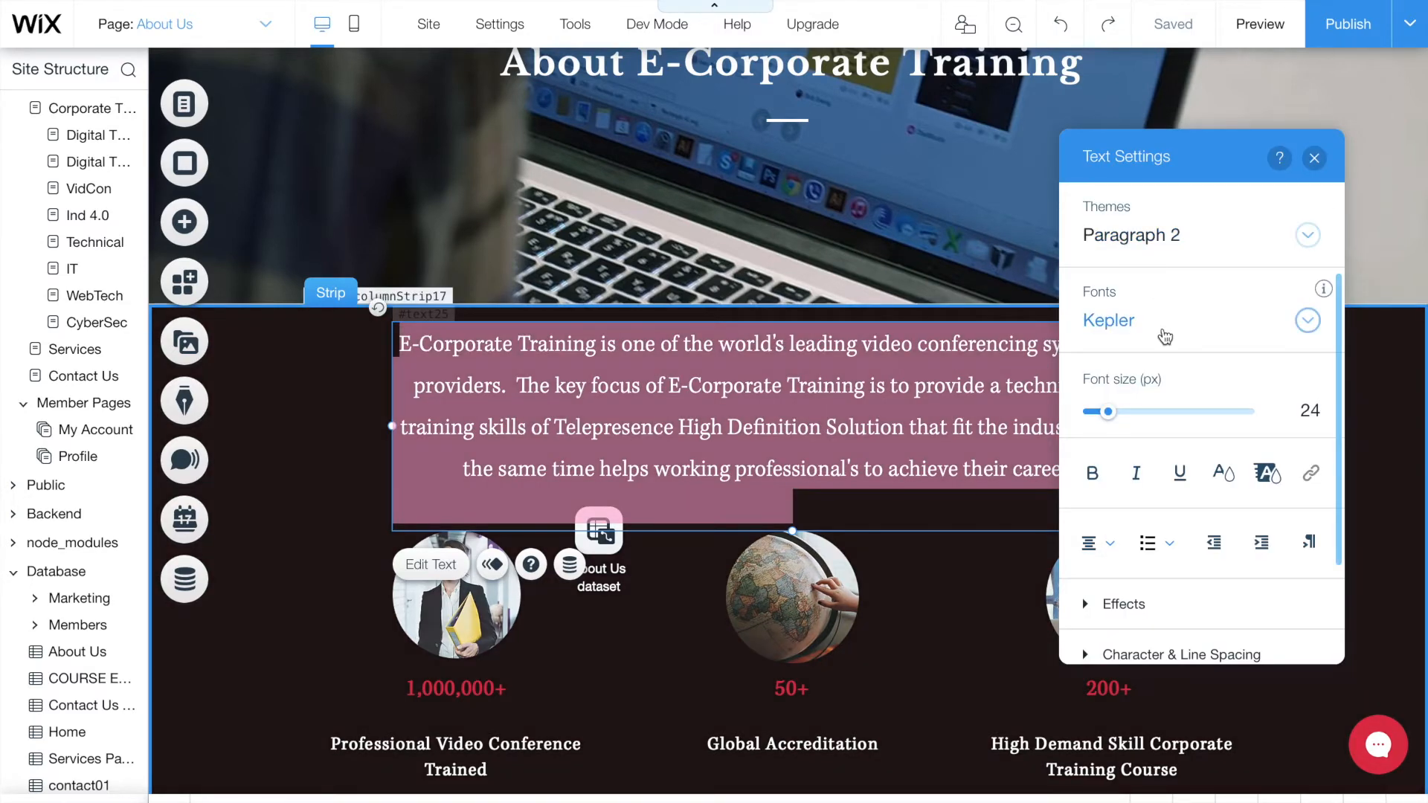
{"action": "left_click", "coordinate": [1165, 335]}
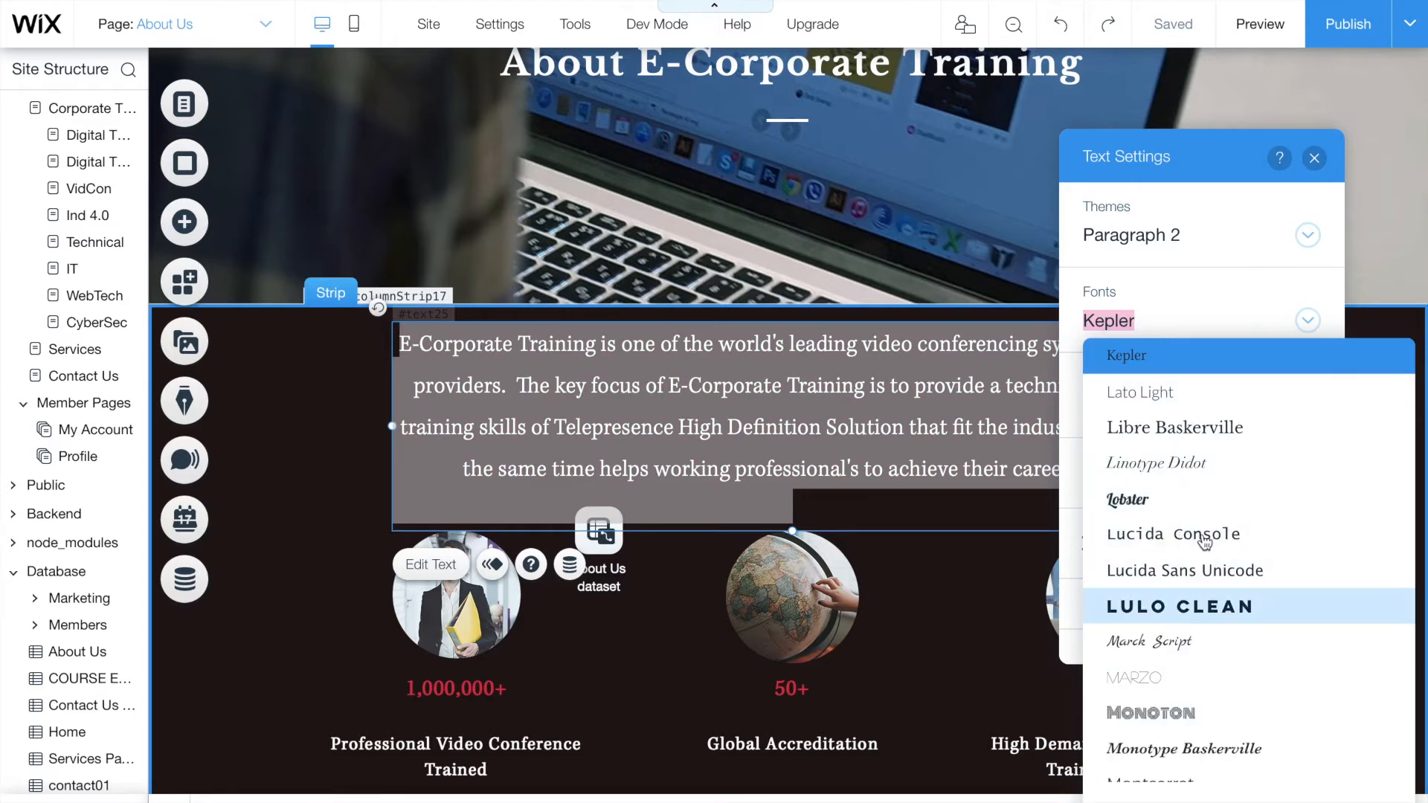
{"action": "left_click", "coordinate": [1144, 325]}
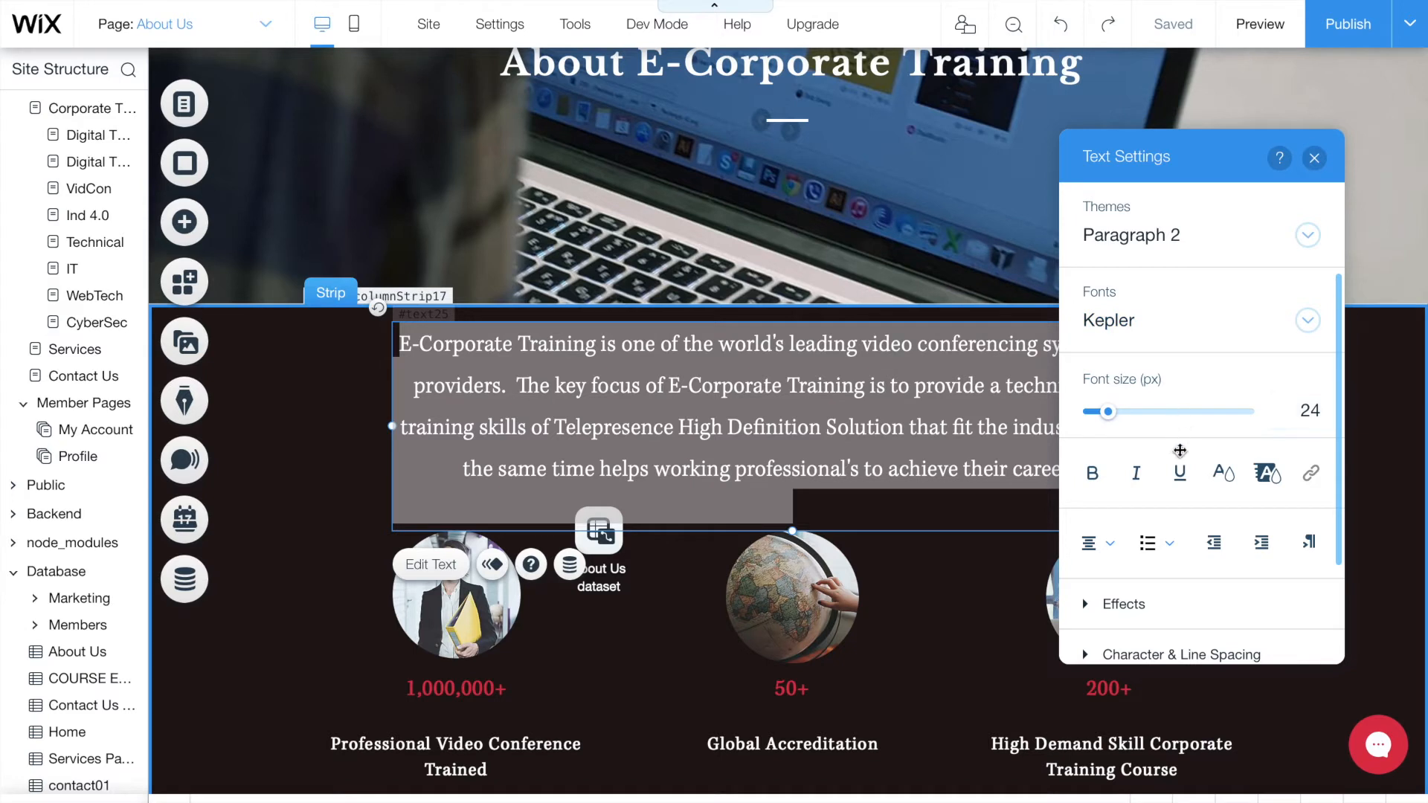
{"action": "scroll", "coordinate": [1176, 485], "scroll_direction": "down", "scroll_amount": 1}
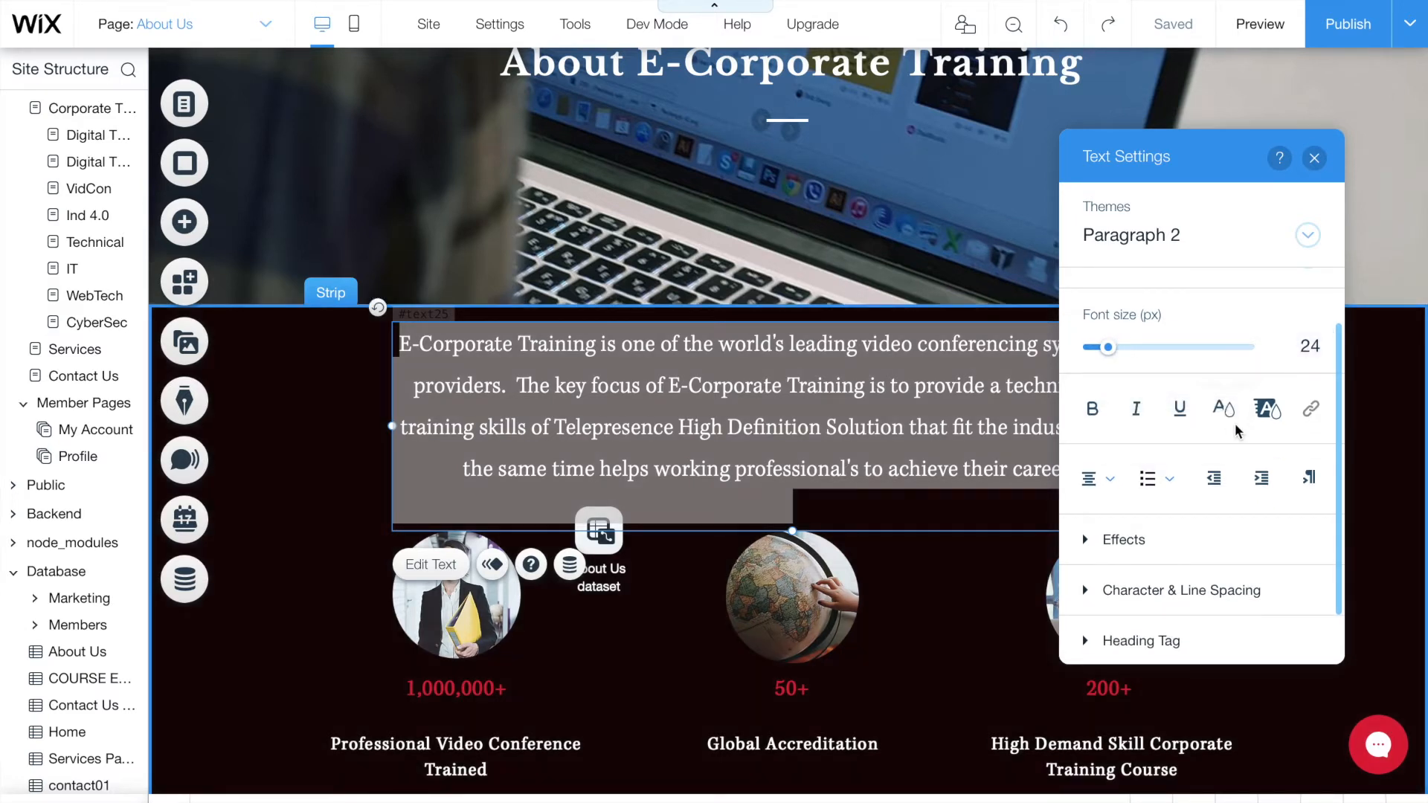
{"action": "scroll", "coordinate": [1180, 517], "scroll_direction": "down", "scroll_amount": 1}
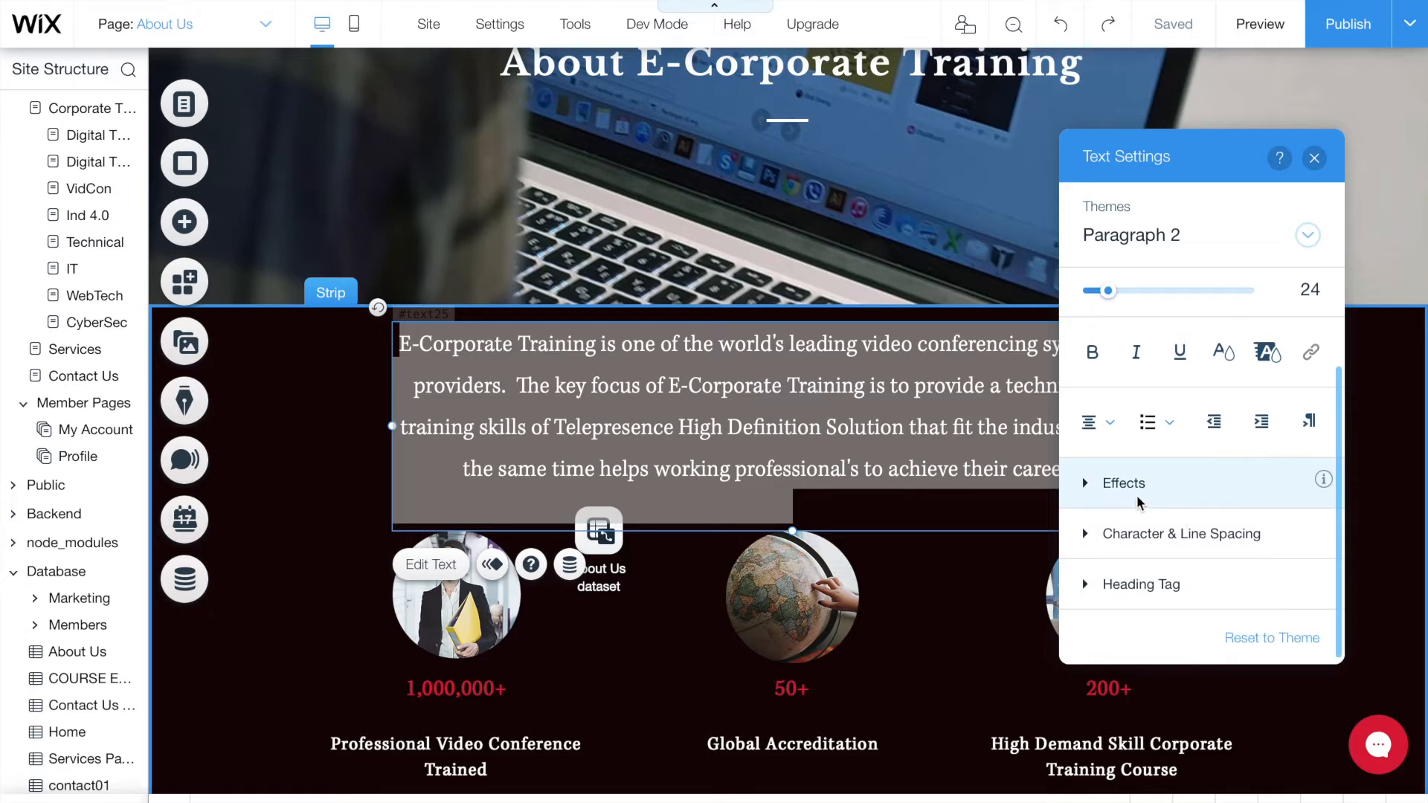
{"action": "left_click", "coordinate": [1101, 492]}
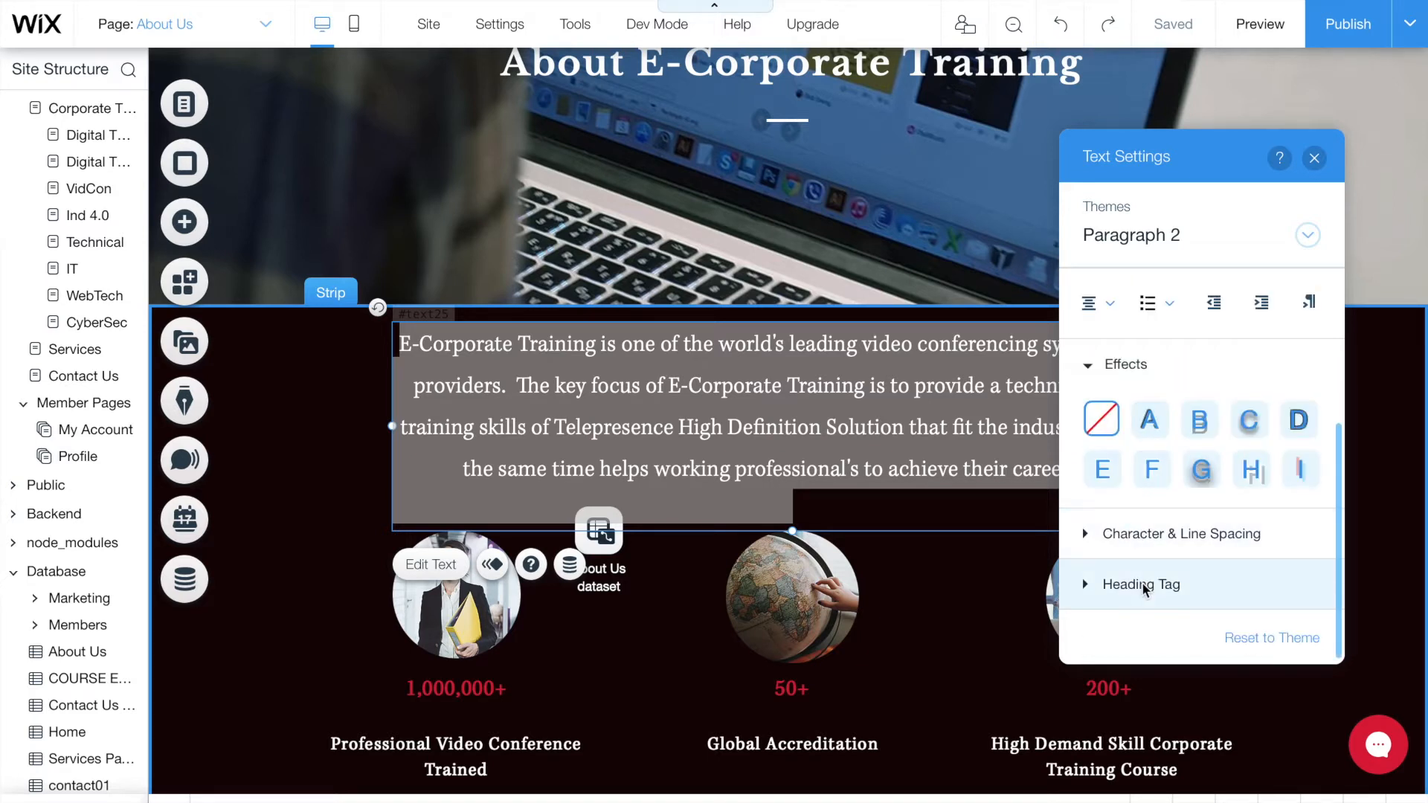
{"action": "scroll", "coordinate": [1139, 526], "scroll_direction": "up", "scroll_amount": 4}
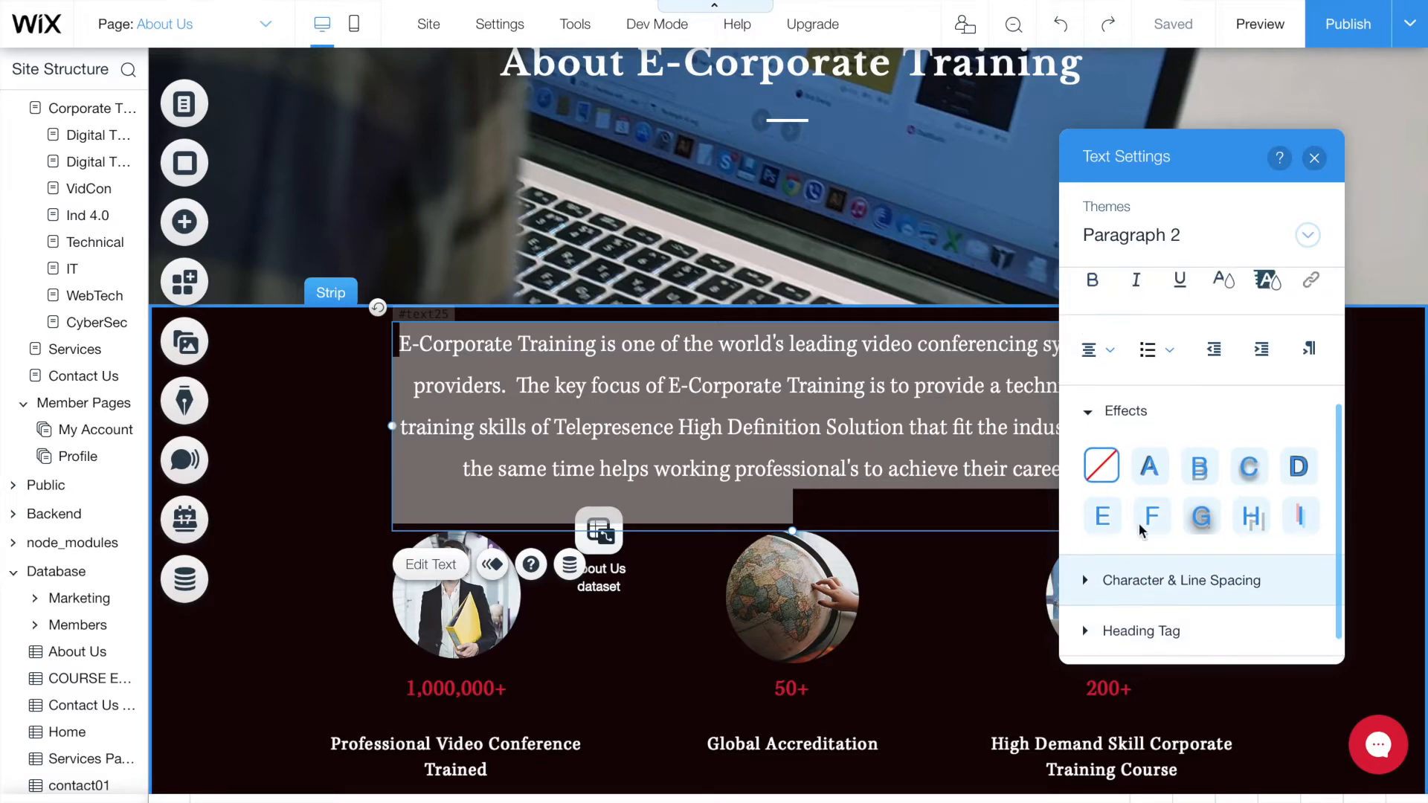
{"action": "left_click", "coordinate": [1315, 158]}
{"action": "left_click", "coordinate": [1297, 408]}
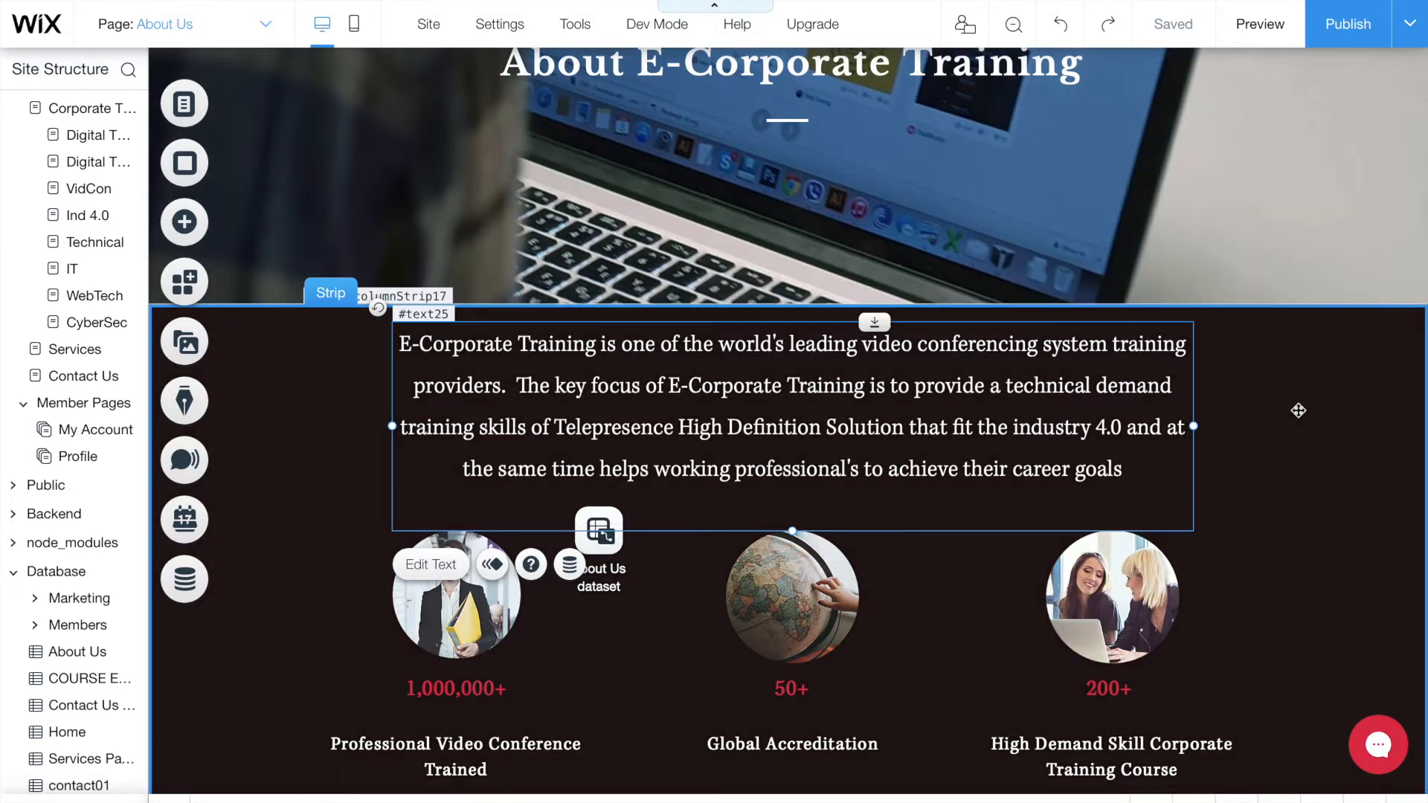
{"action": "scroll", "coordinate": [1299, 410], "scroll_direction": "down", "scroll_amount": 2}
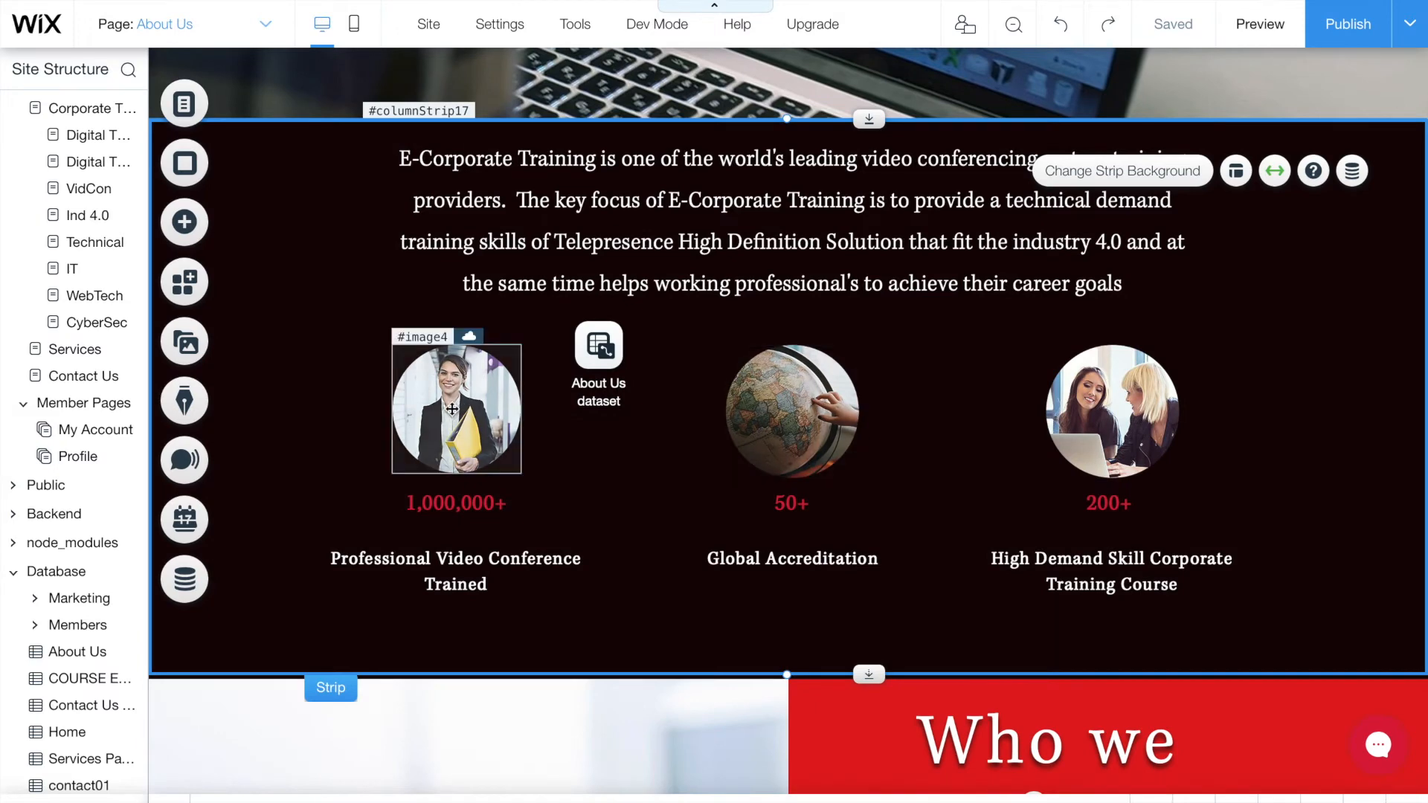
{"action": "left_click", "coordinate": [452, 409]}
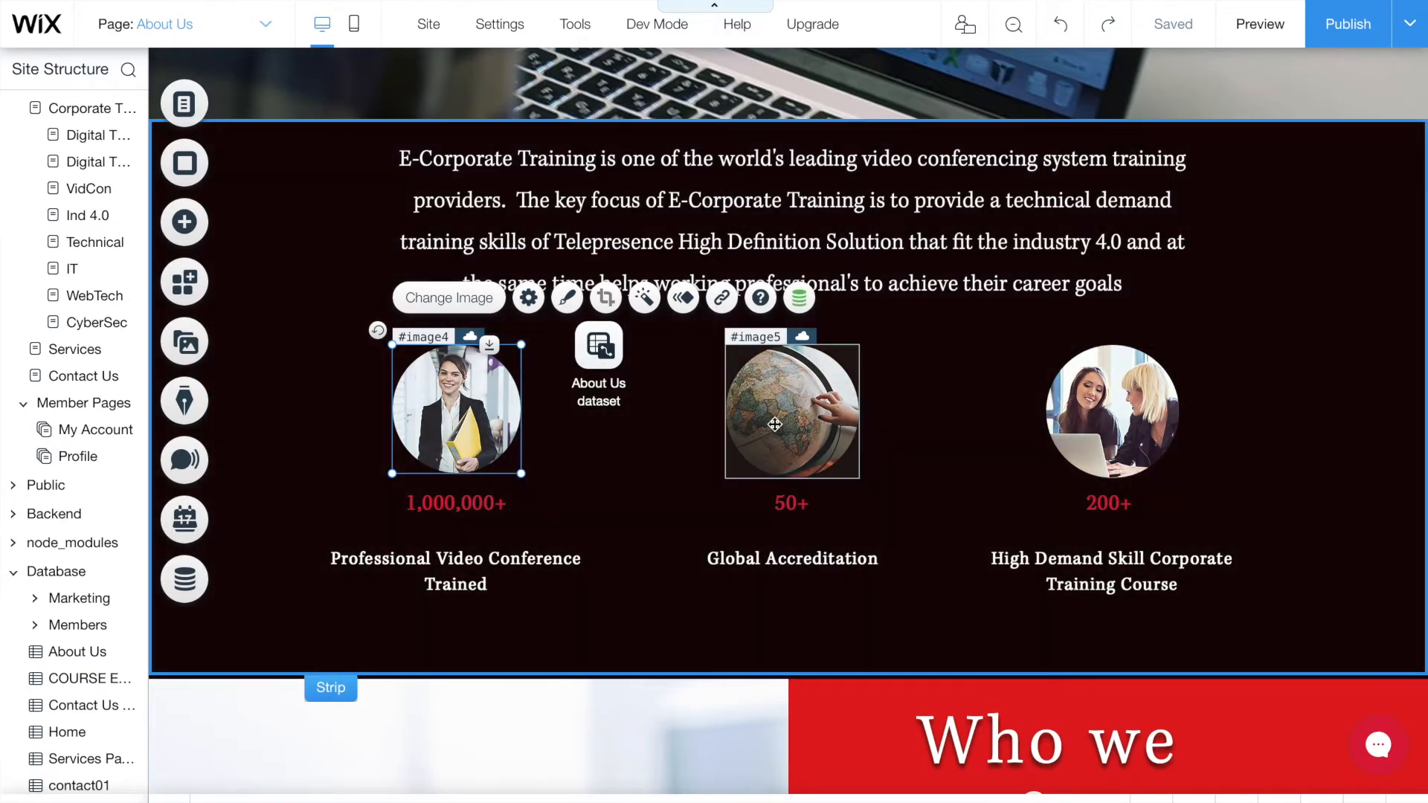
{"action": "left_click", "coordinate": [774, 424]}
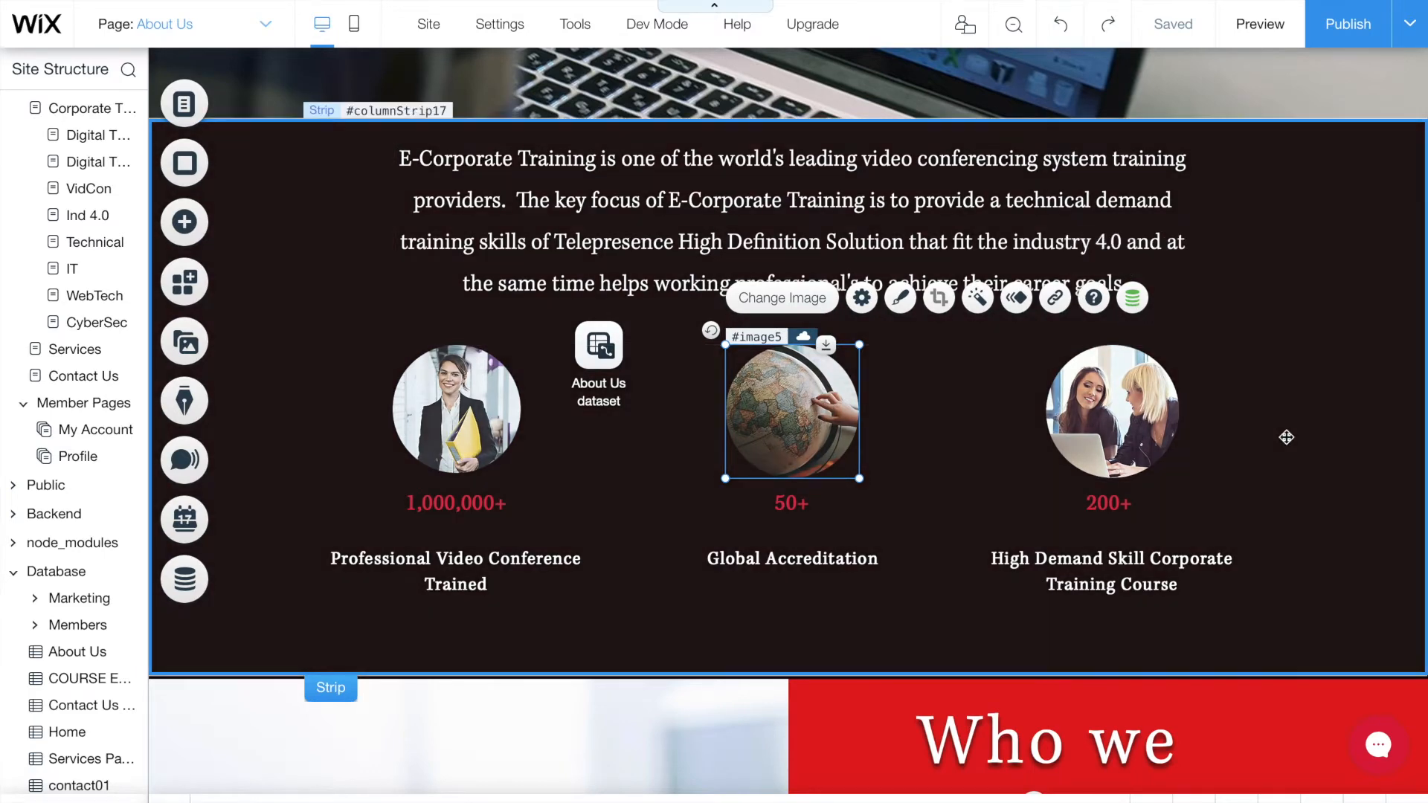
{"action": "left_click", "coordinate": [1285, 437]}
{"action": "scroll", "coordinate": [1287, 437], "scroll_direction": "down", "scroll_amount": 5}
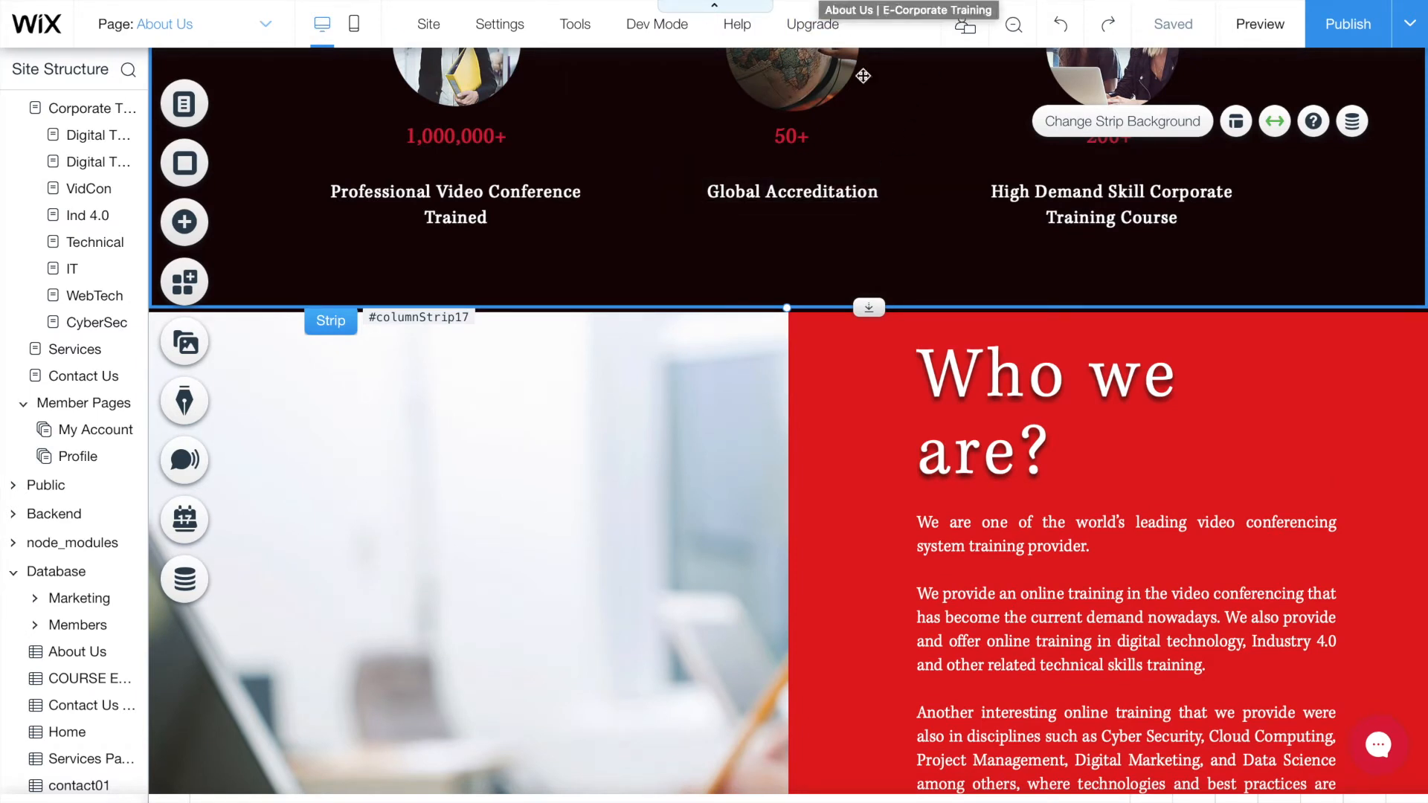
{"action": "scroll", "coordinate": [918, 300], "scroll_direction": "down", "scroll_amount": 3}
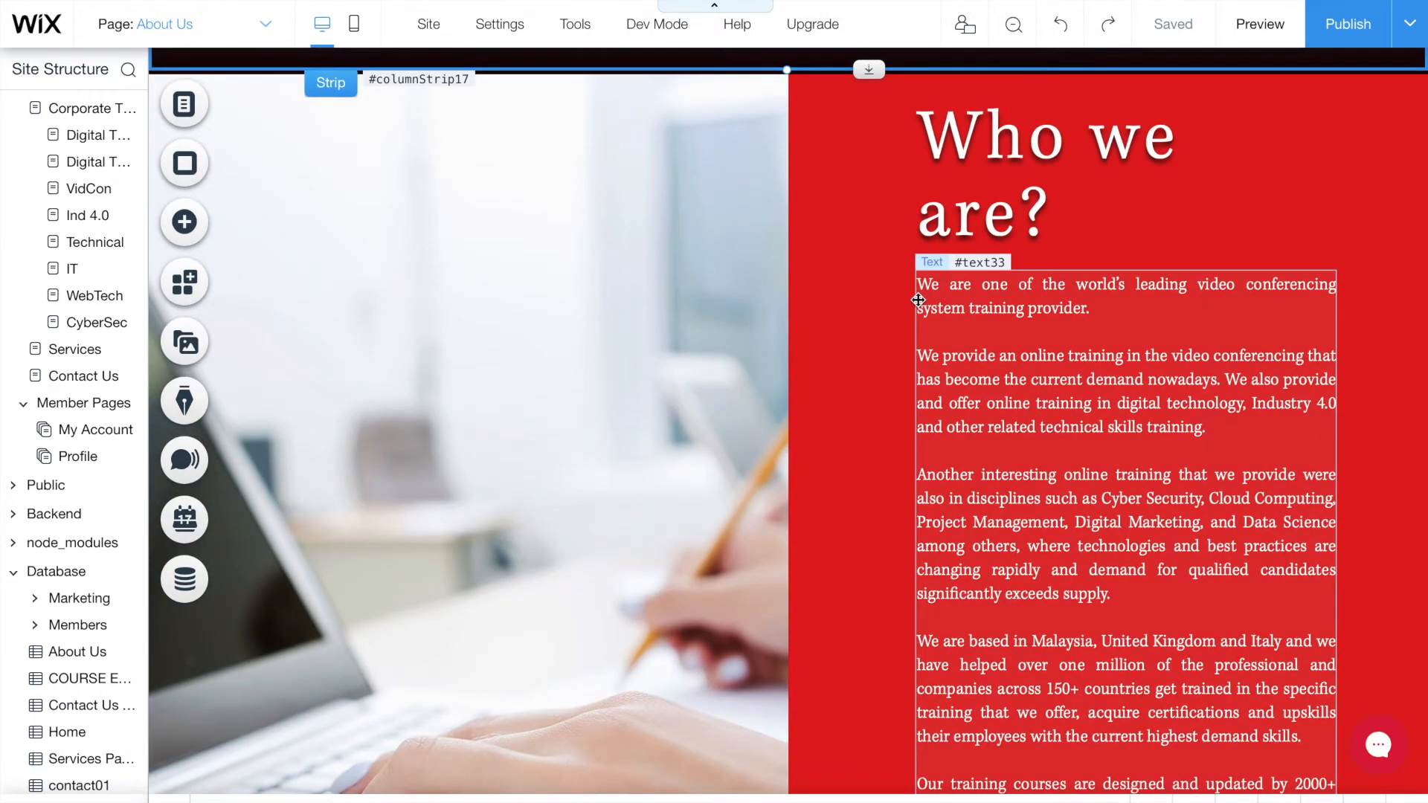
{"action": "scroll", "coordinate": [922, 513], "scroll_direction": "down", "scroll_amount": 3}
{"action": "scroll", "coordinate": [927, 506], "scroll_direction": "up", "scroll_amount": 2}
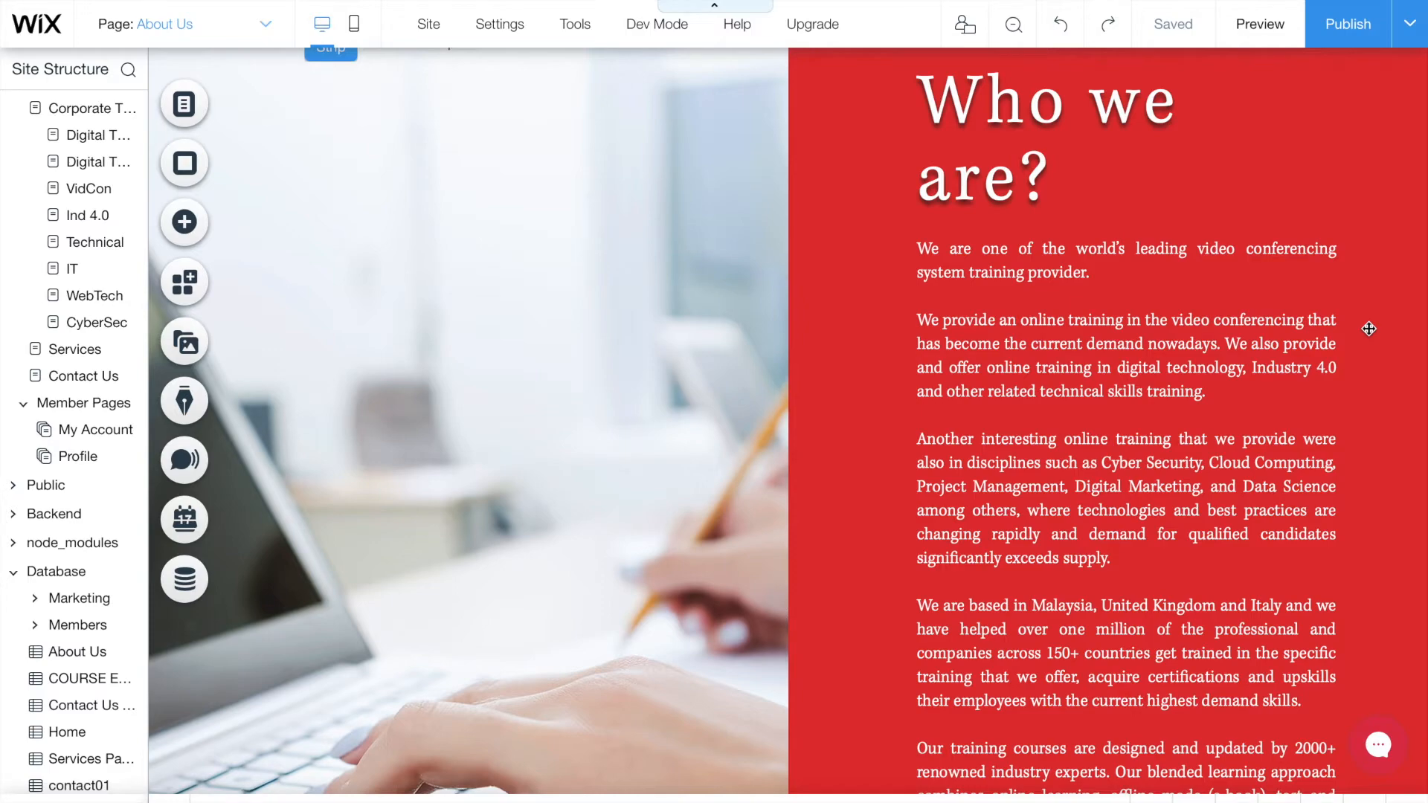
{"action": "scroll", "coordinate": [1369, 329], "scroll_direction": "down", "scroll_amount": 15}
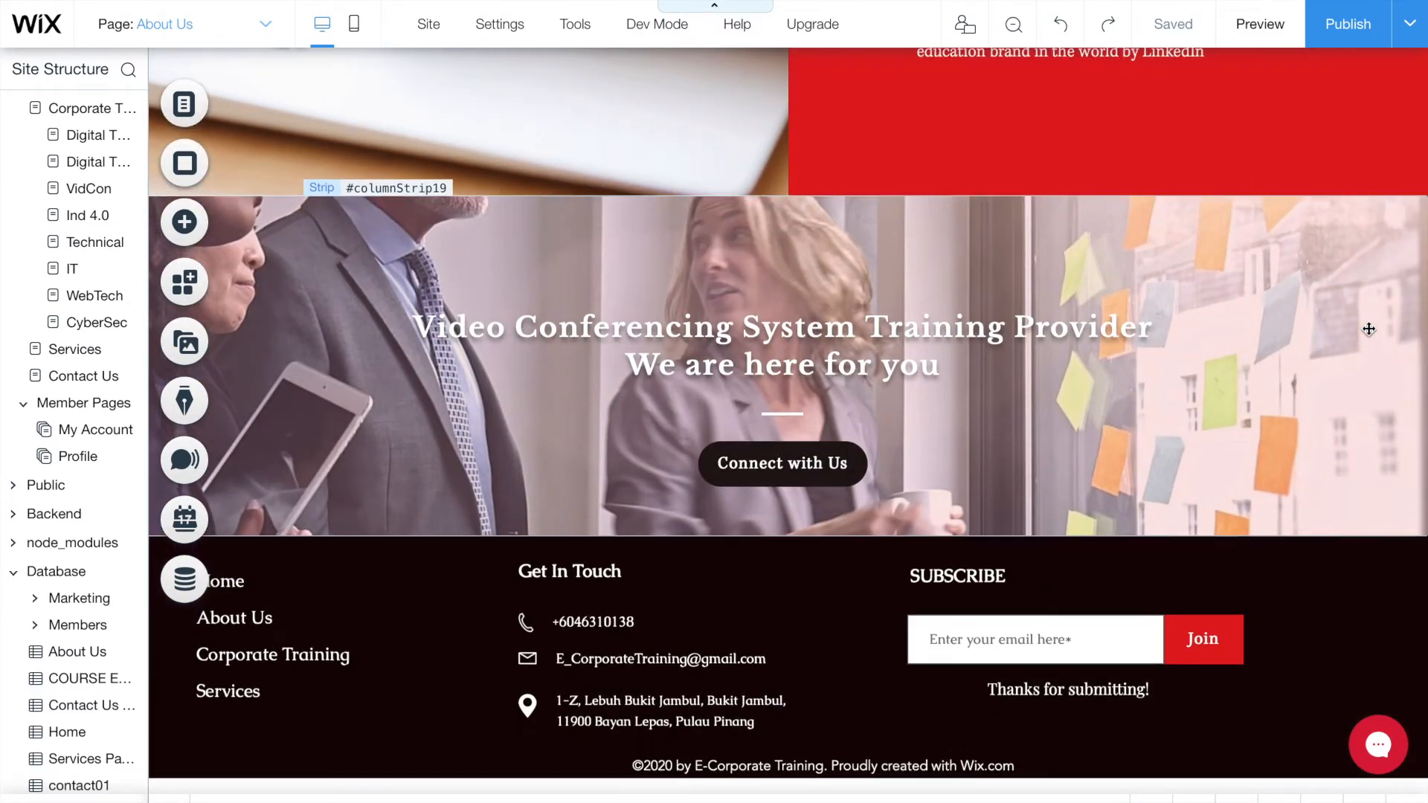
{"action": "scroll", "coordinate": [1369, 329], "scroll_direction": "up", "scroll_amount": 10}
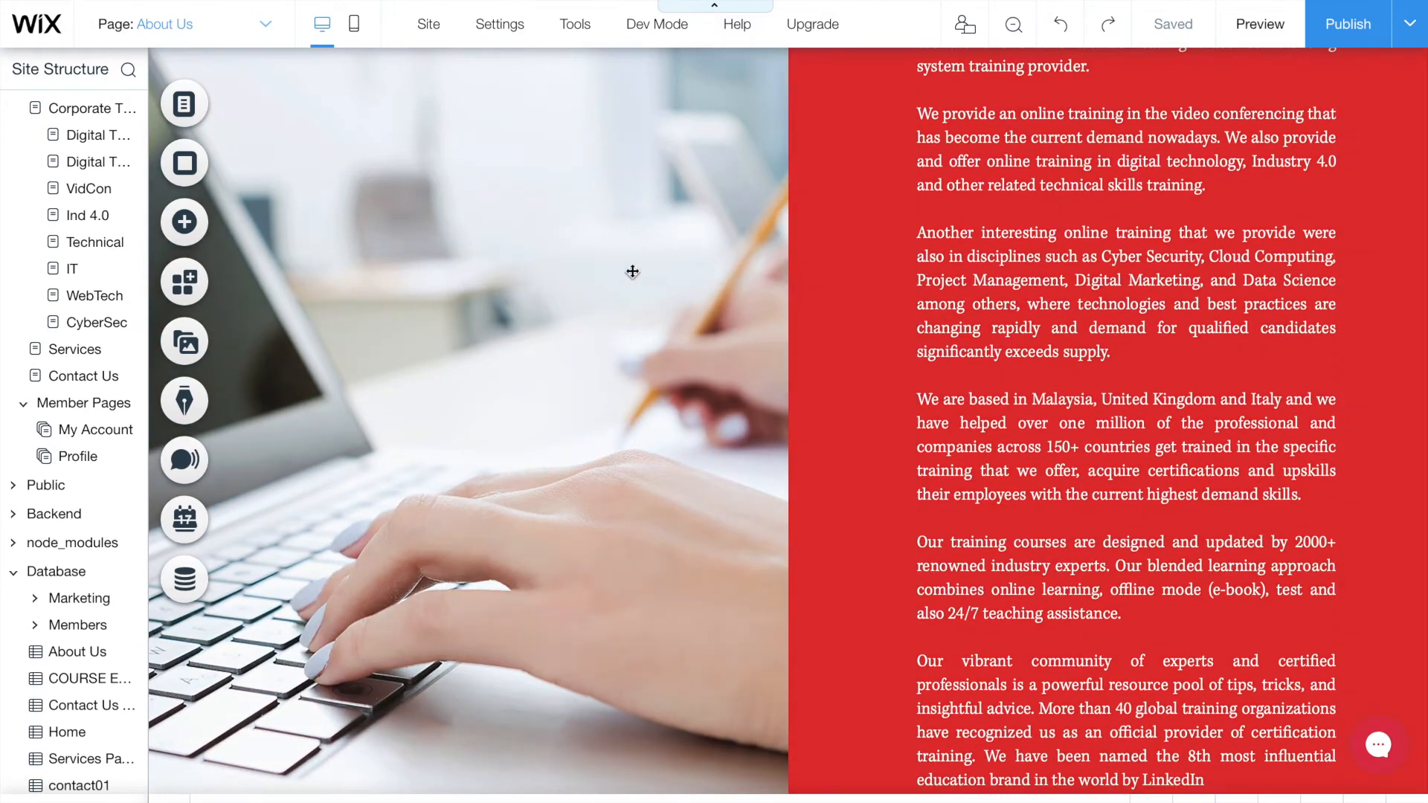
{"action": "left_click", "coordinate": [632, 271]}
{"action": "scroll", "coordinate": [632, 272], "scroll_direction": "up", "scroll_amount": 3}
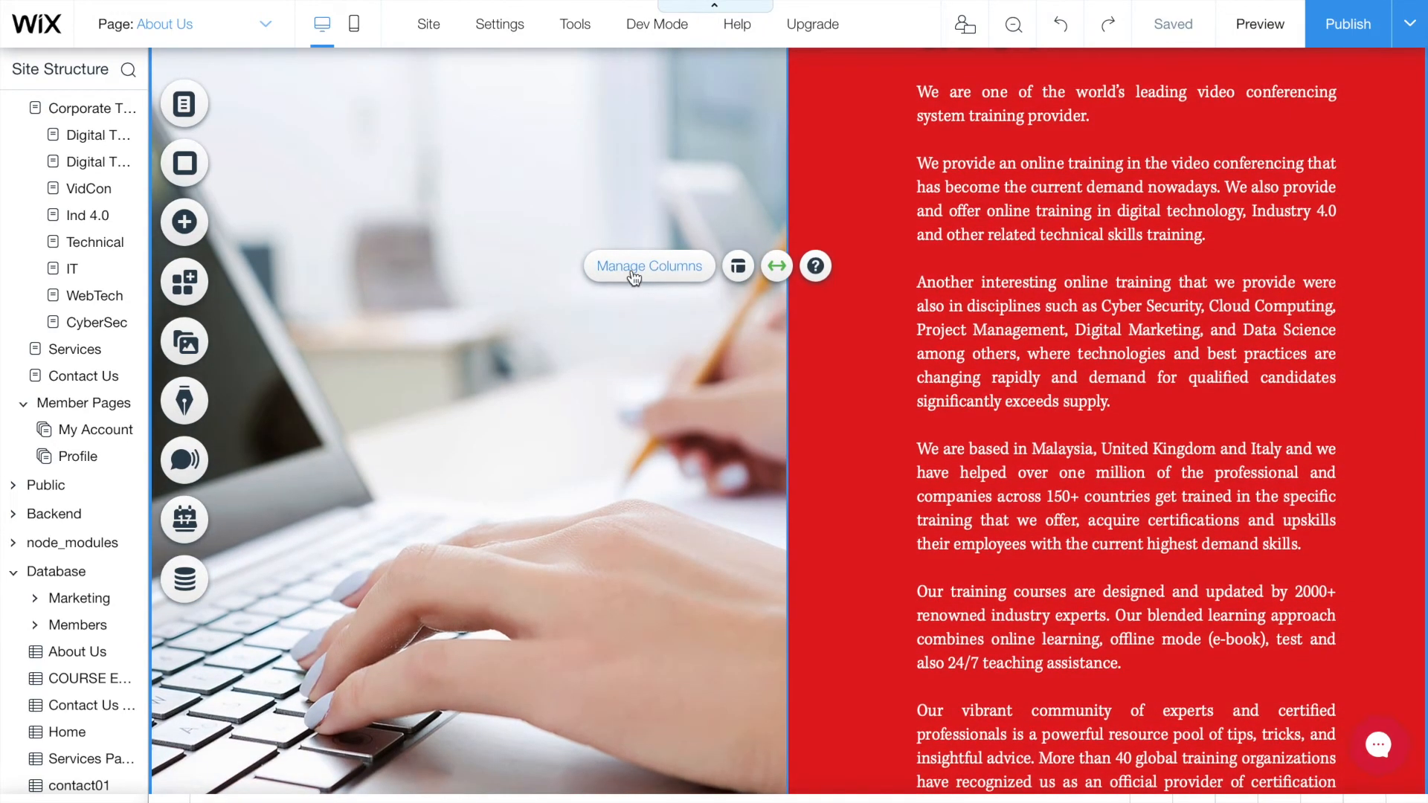
{"action": "scroll", "coordinate": [632, 277], "scroll_direction": "up", "scroll_amount": 2}
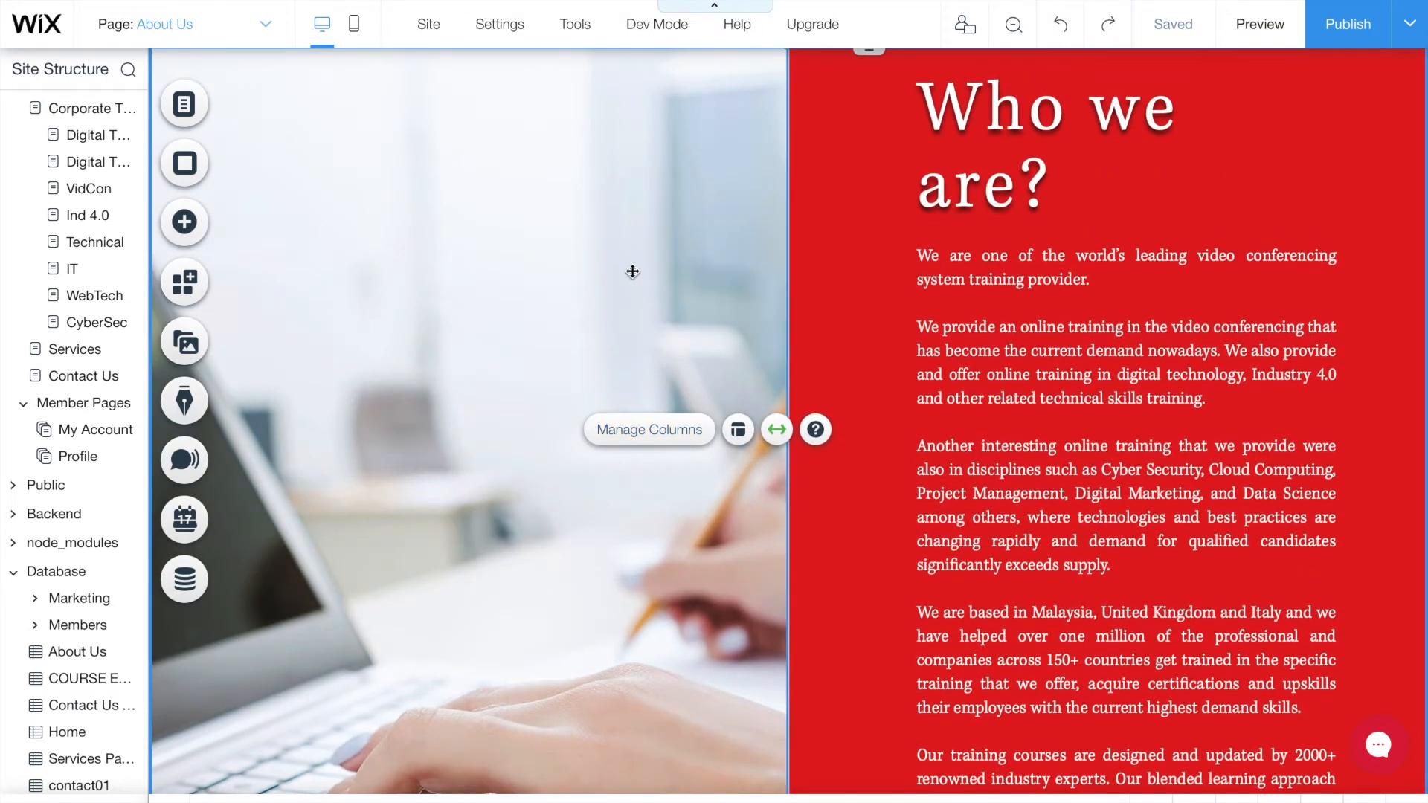
{"action": "left_click", "coordinate": [632, 272]}
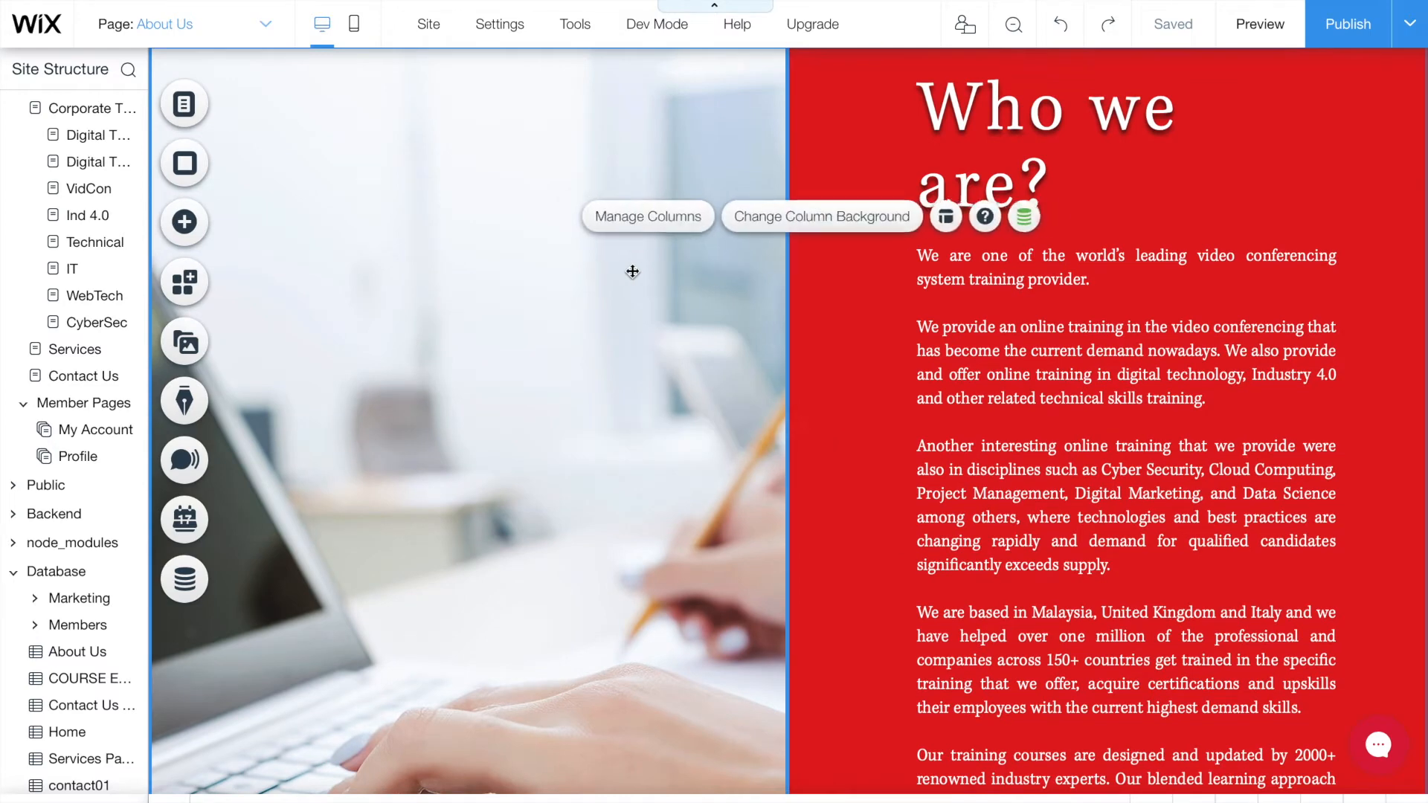
- Open Add > Image and browse My Uploads and the Free Wix Images collection
{"action": "left_click", "coordinate": [186, 223]}
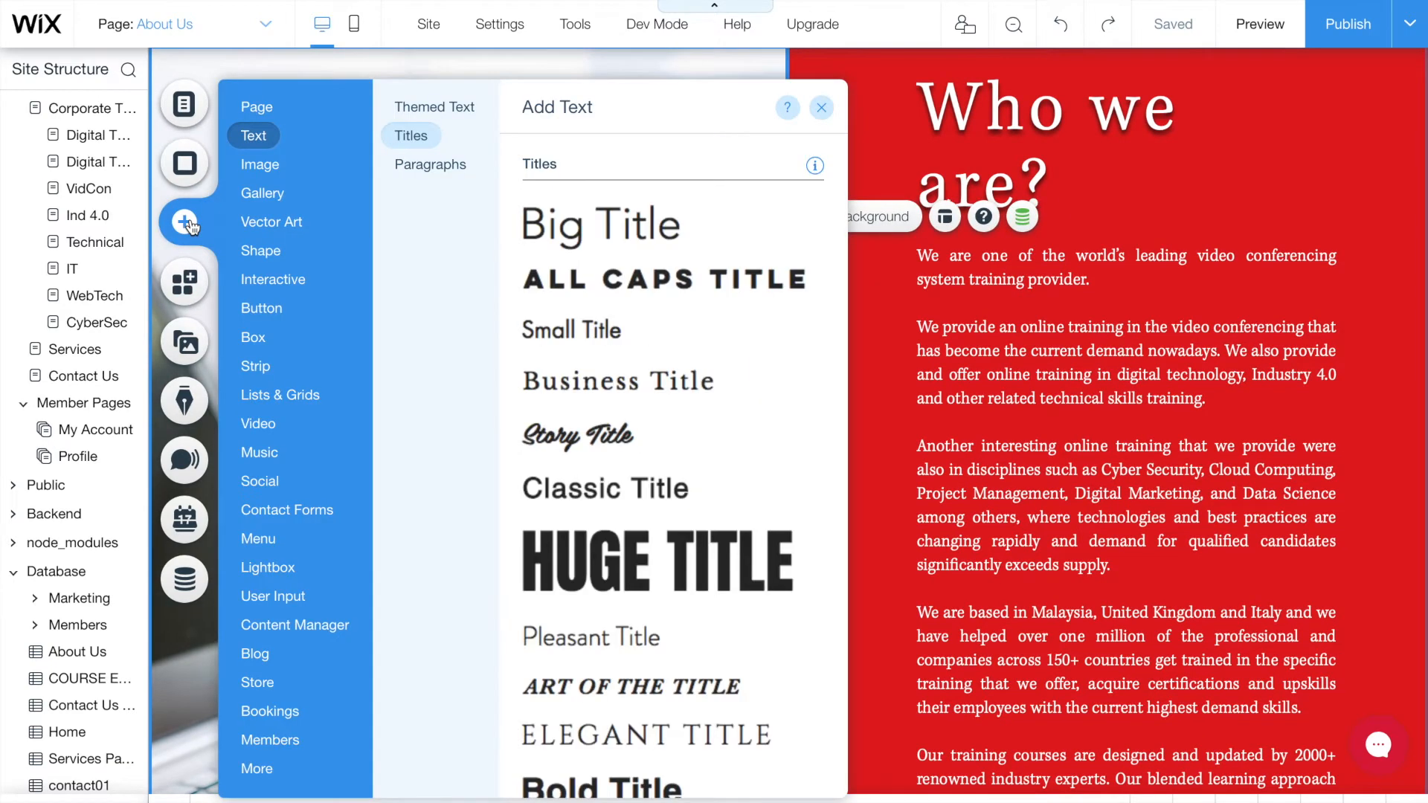
{"action": "left_click", "coordinate": [260, 164]}
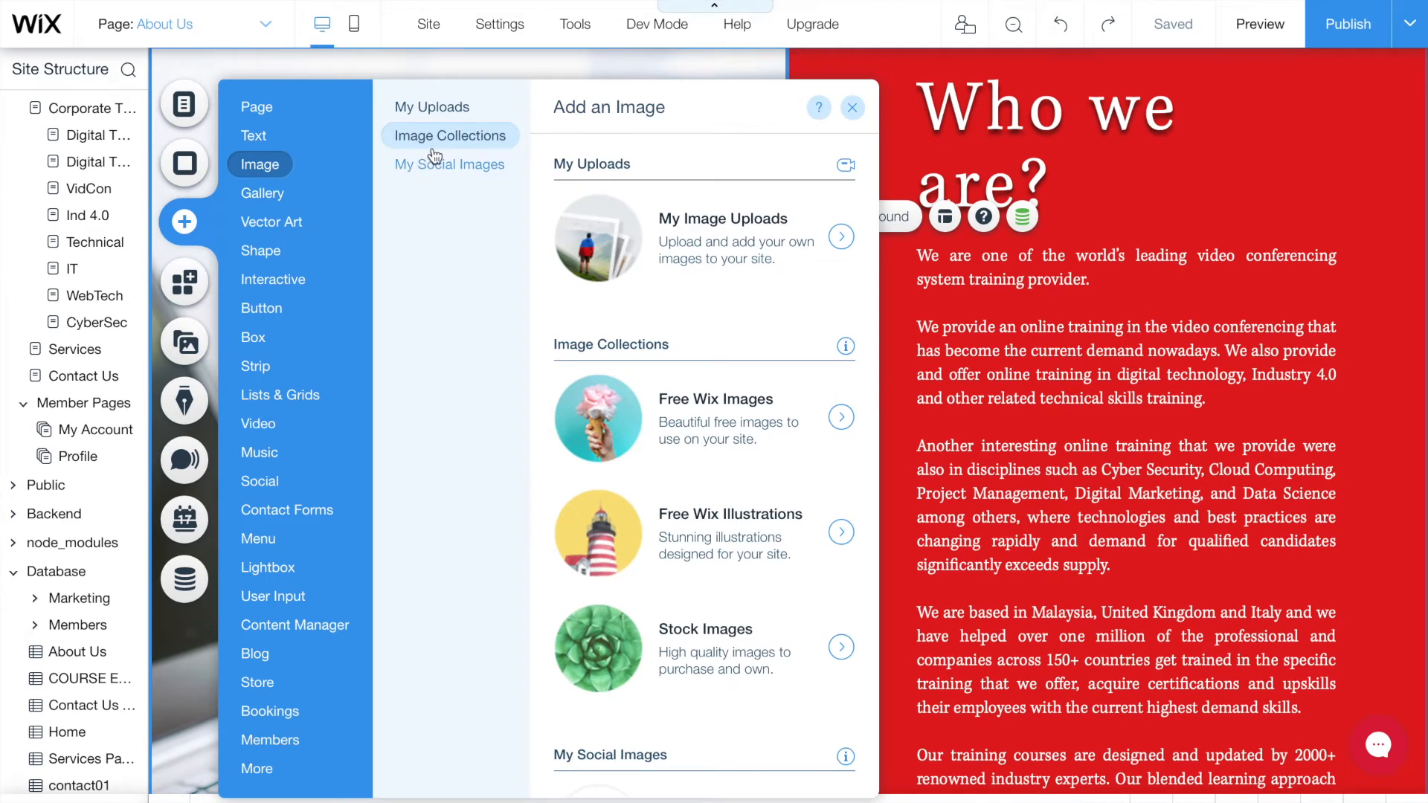
{"action": "left_click", "coordinate": [431, 115]}
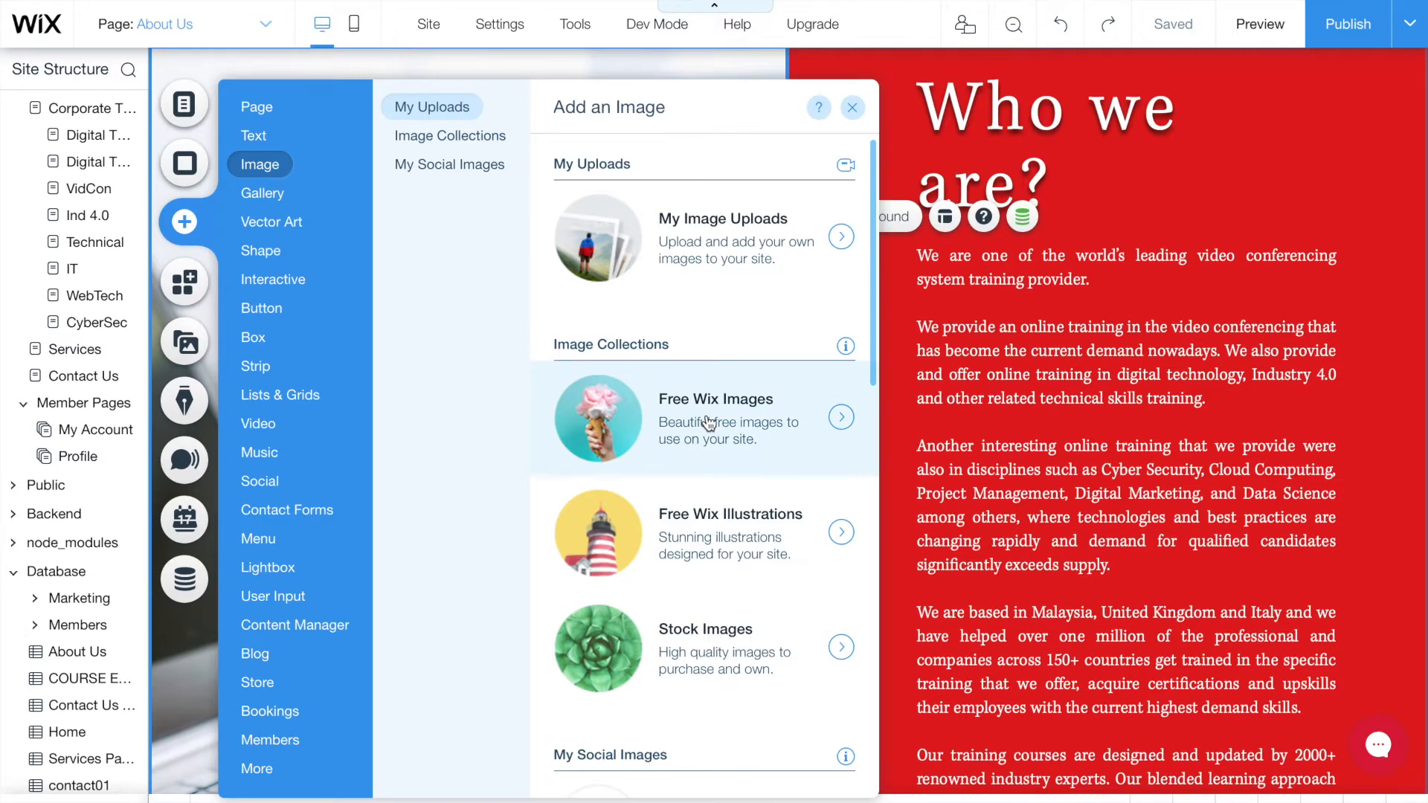
{"action": "left_click", "coordinate": [841, 418]}
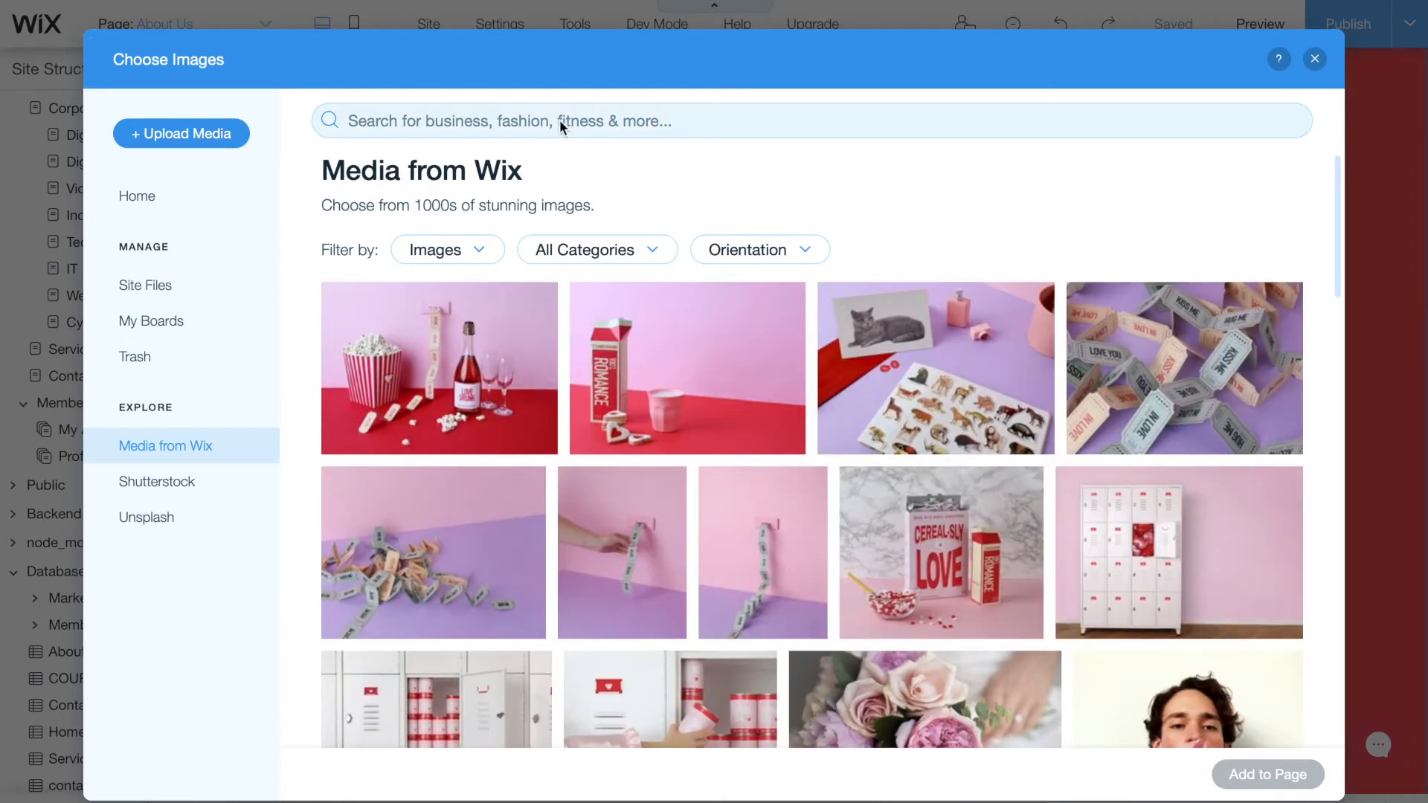
- Search the free images for 'conference' and check the media type filter
{"action": "left_click", "coordinate": [560, 120]}
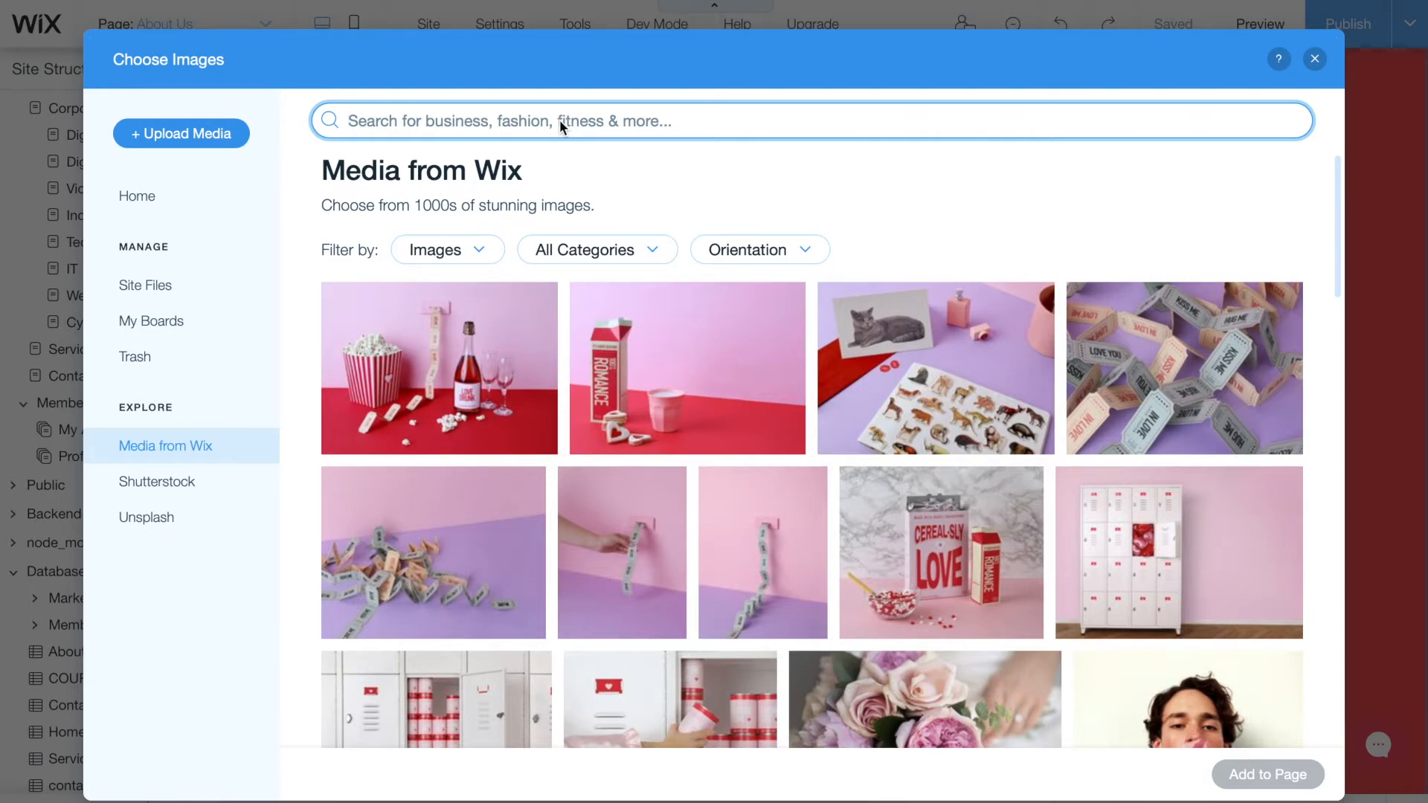
{"action": "type", "text": "confere"}
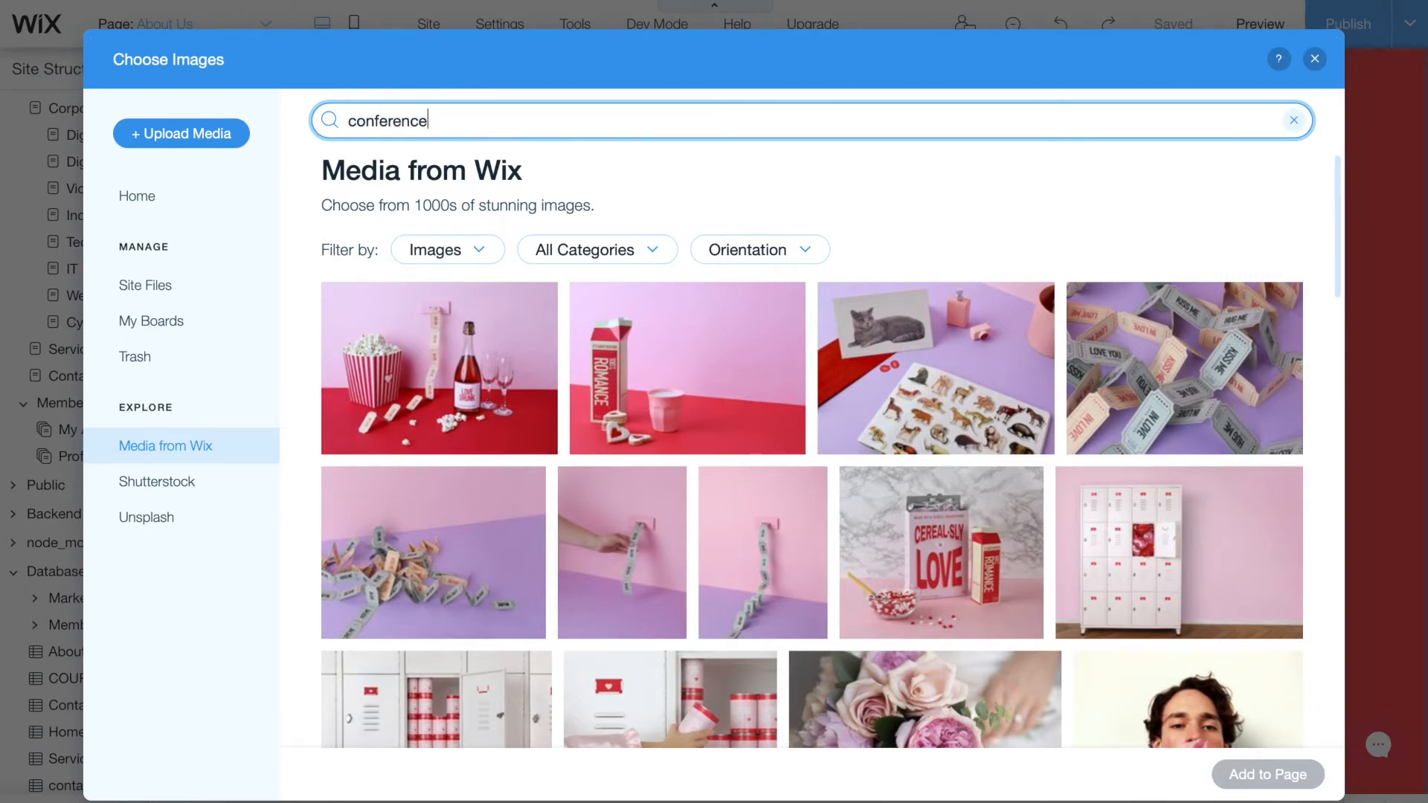
{"action": "type", "text": "nce"}
{"action": "key", "text": "Return"}
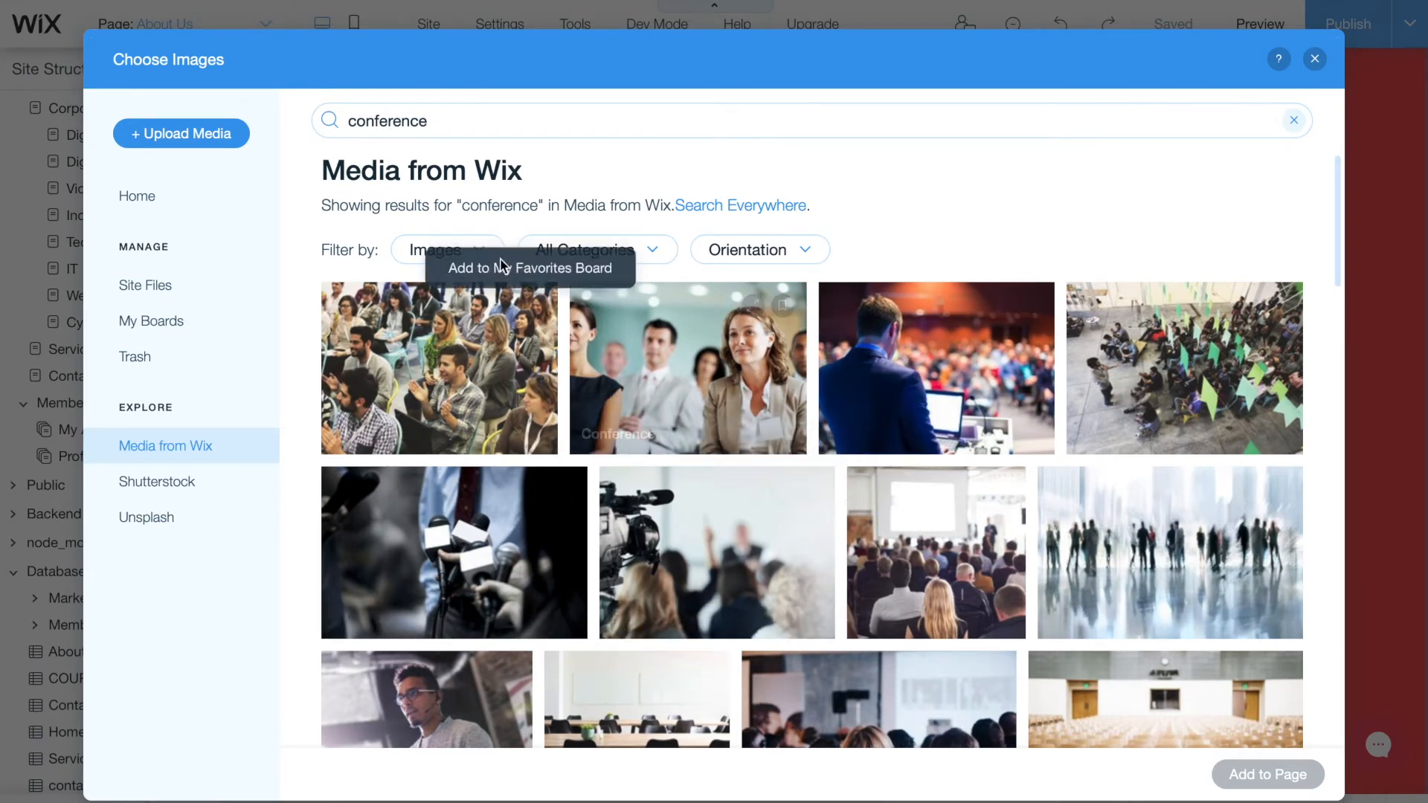
{"action": "left_click", "coordinate": [410, 257]}
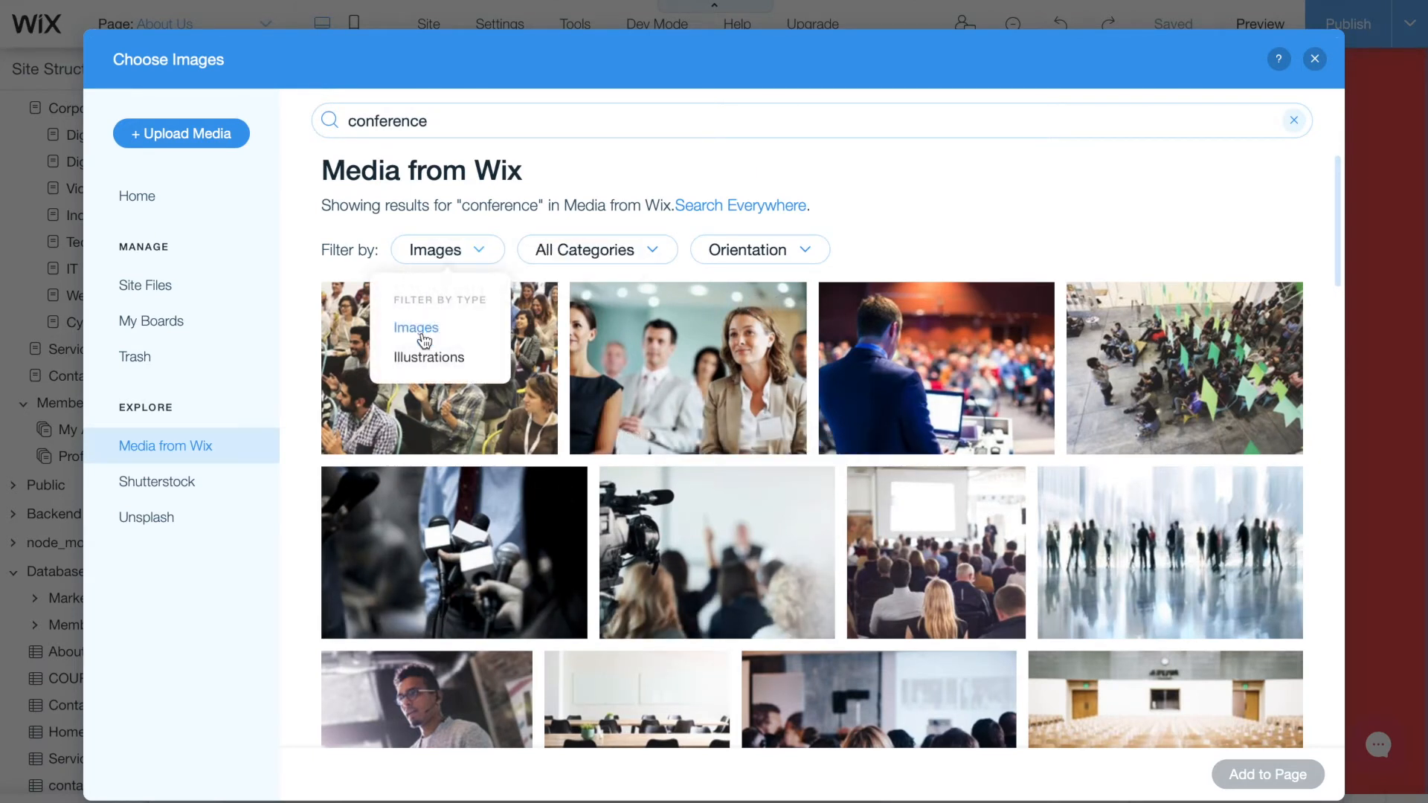
{"action": "left_click", "coordinate": [1025, 261]}
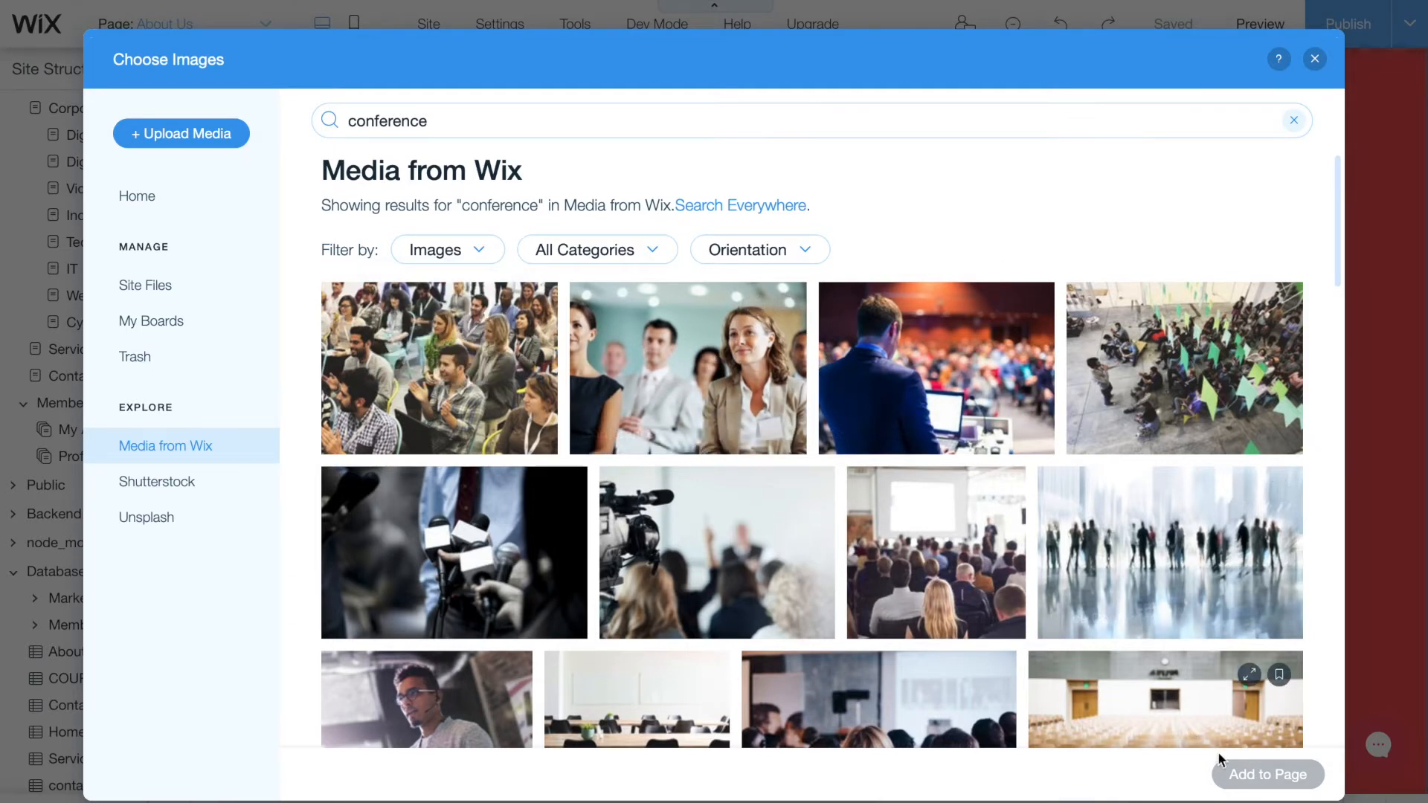
- Close the image picker and Add panel without adding an image, then scroll to the footer
{"action": "left_click", "coordinate": [1315, 59]}
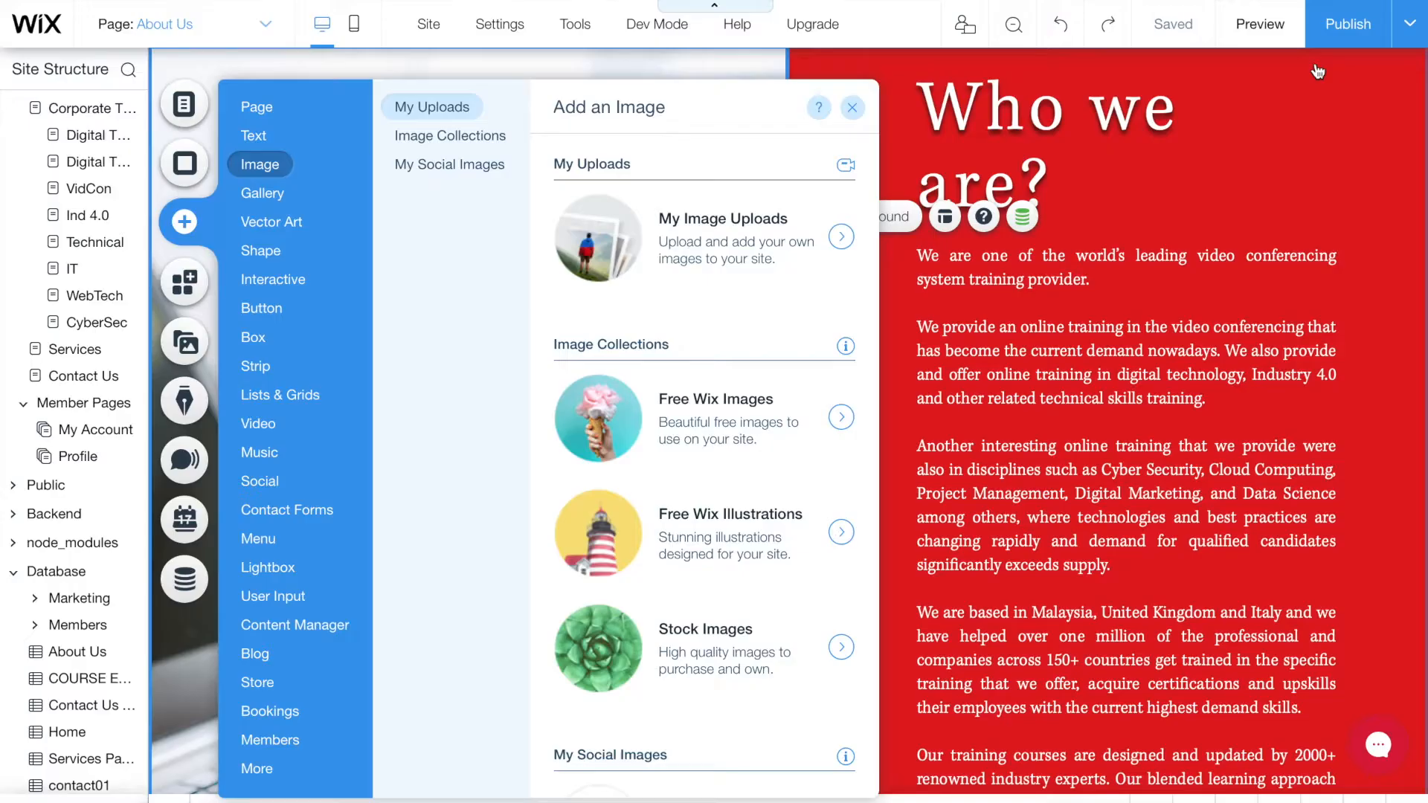
{"action": "left_click", "coordinate": [900, 138]}
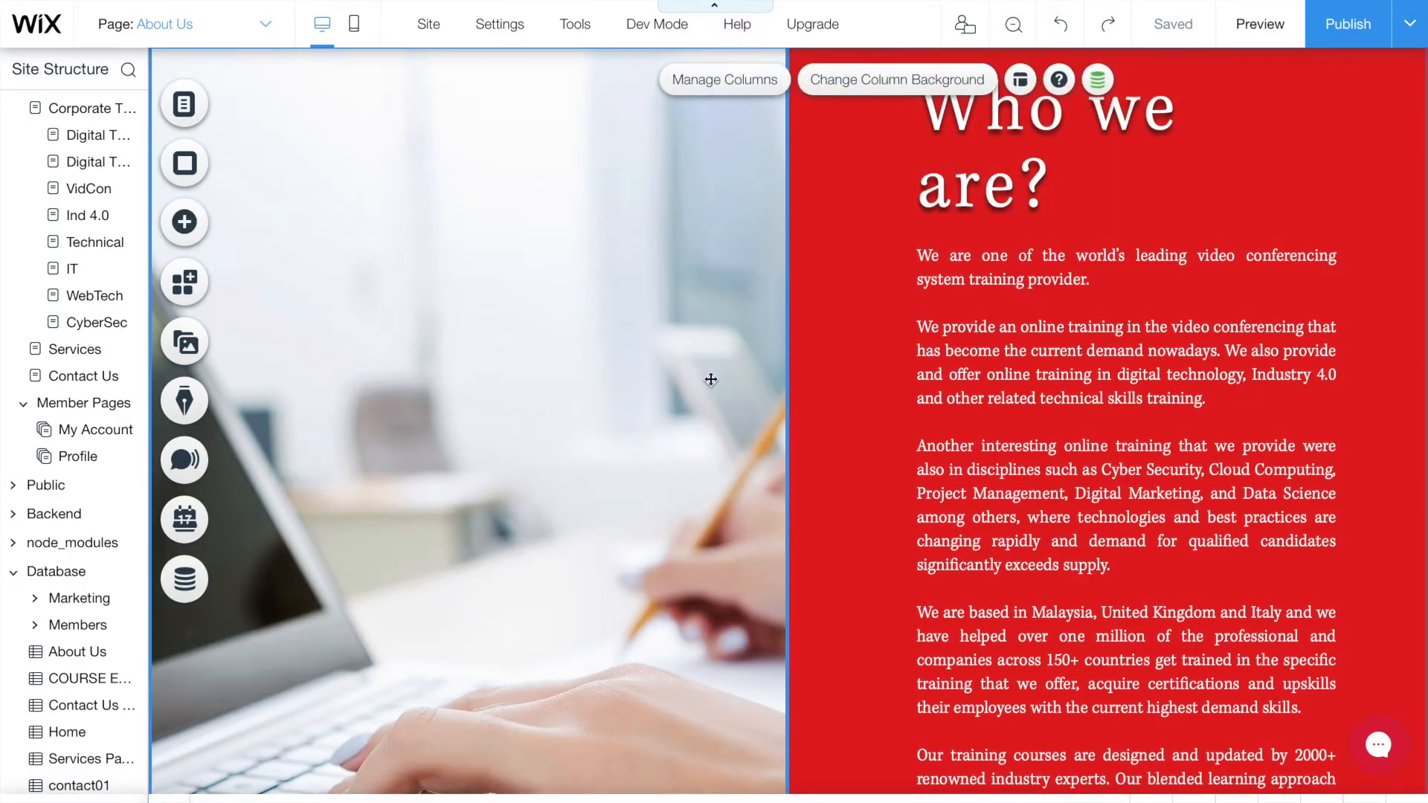
{"action": "scroll", "coordinate": [619, 296], "scroll_direction": "down", "scroll_amount": 3}
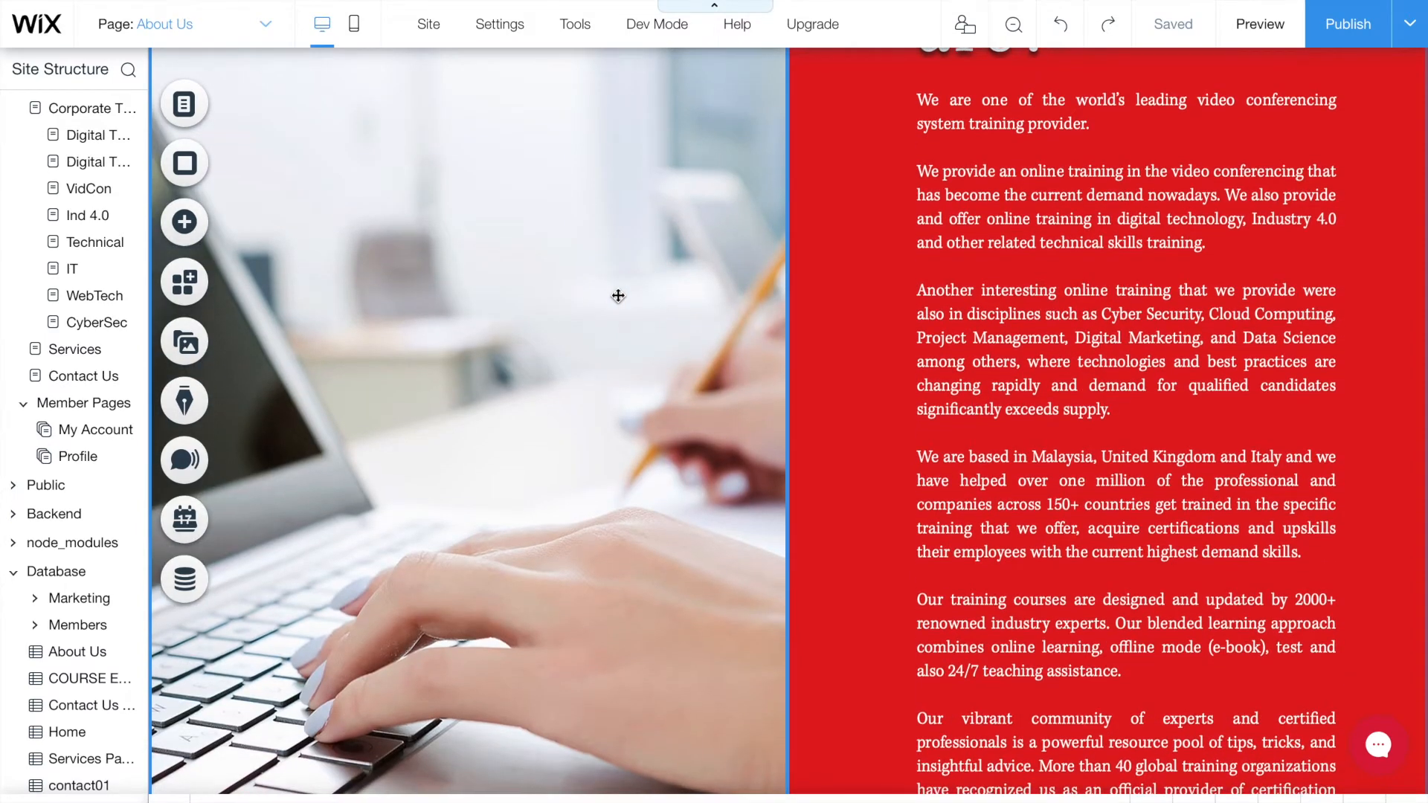
{"action": "scroll", "coordinate": [618, 296], "scroll_direction": "down", "scroll_amount": 10}
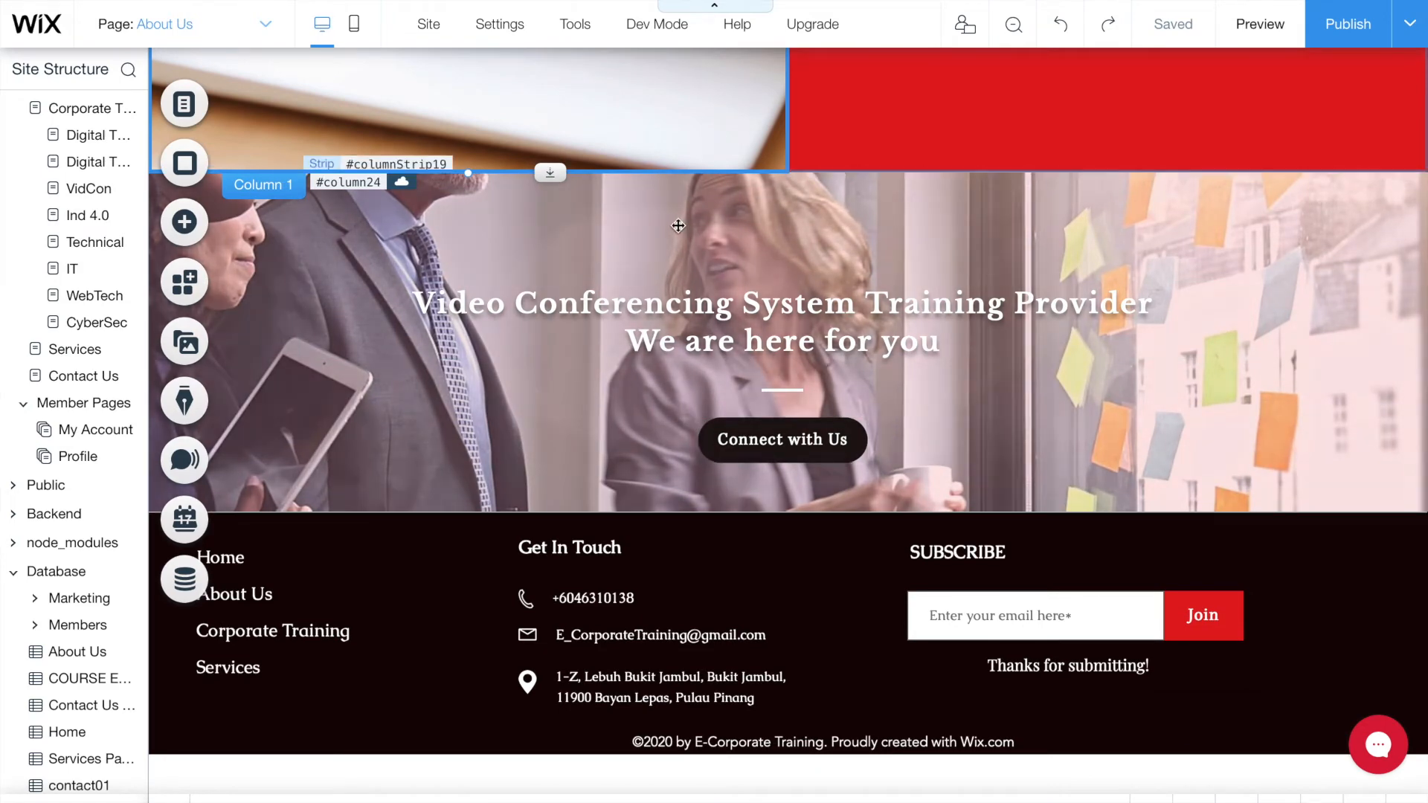
{"action": "left_click", "coordinate": [700, 227]}
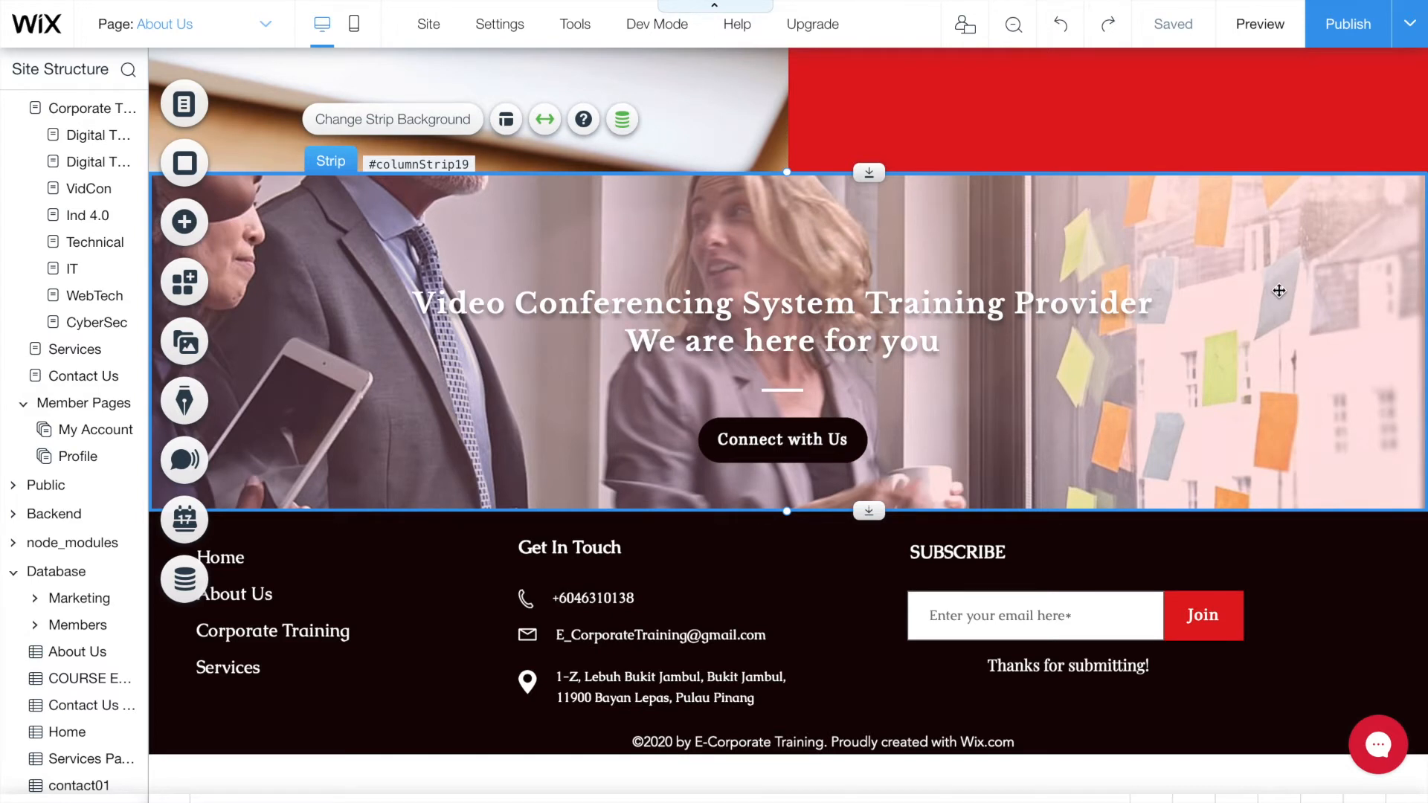
{"action": "left_click", "coordinate": [827, 453]}
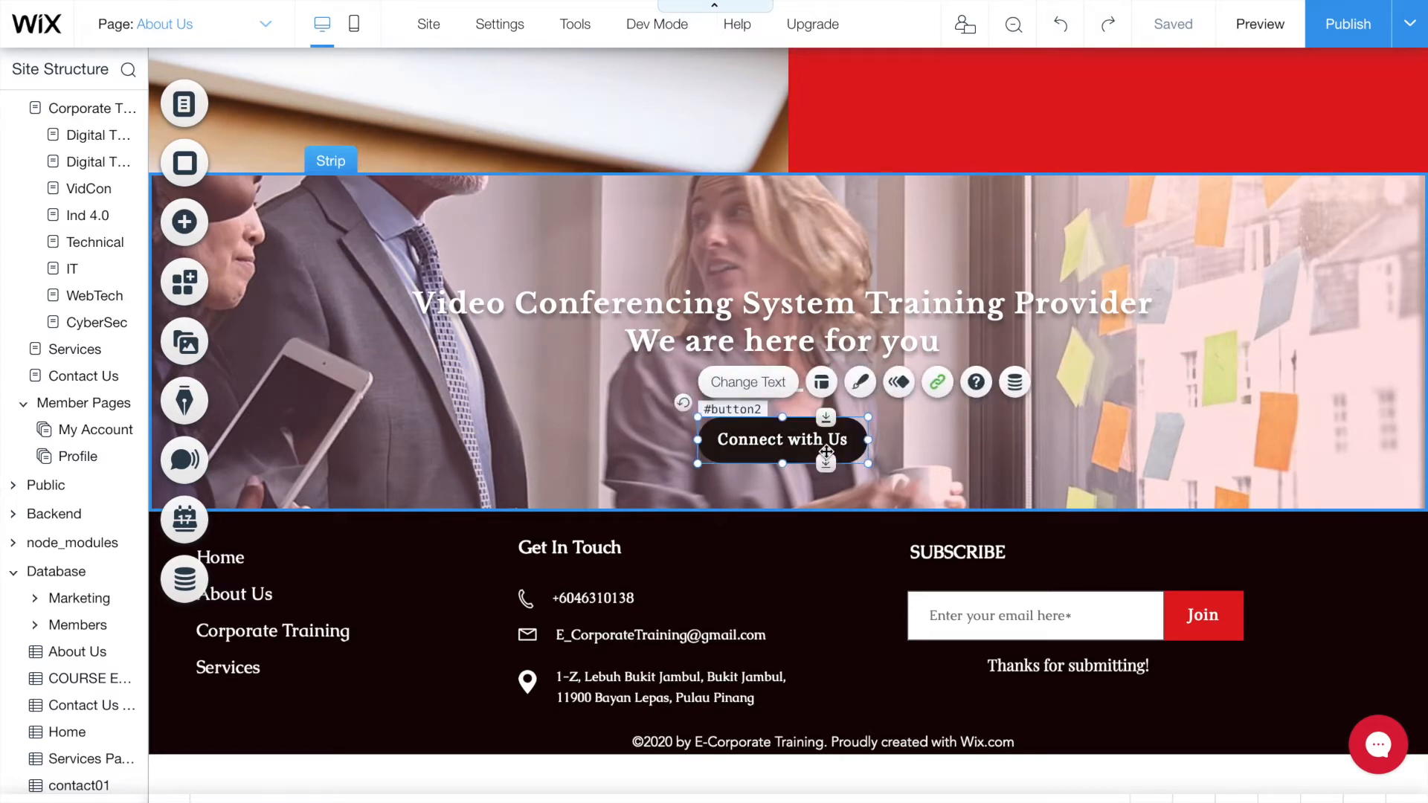
{"action": "left_click", "coordinate": [178, 225]}
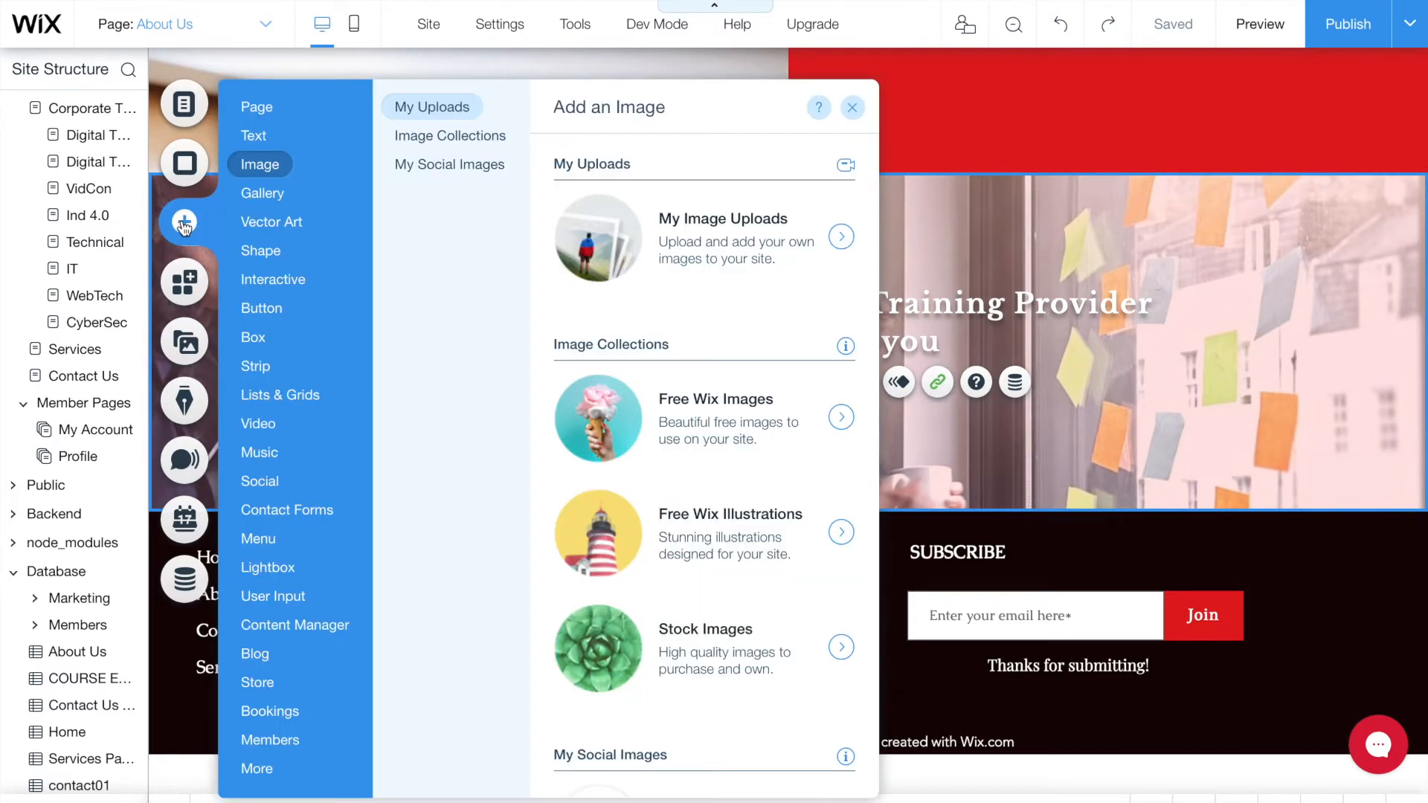
{"action": "left_click", "coordinate": [274, 278]}
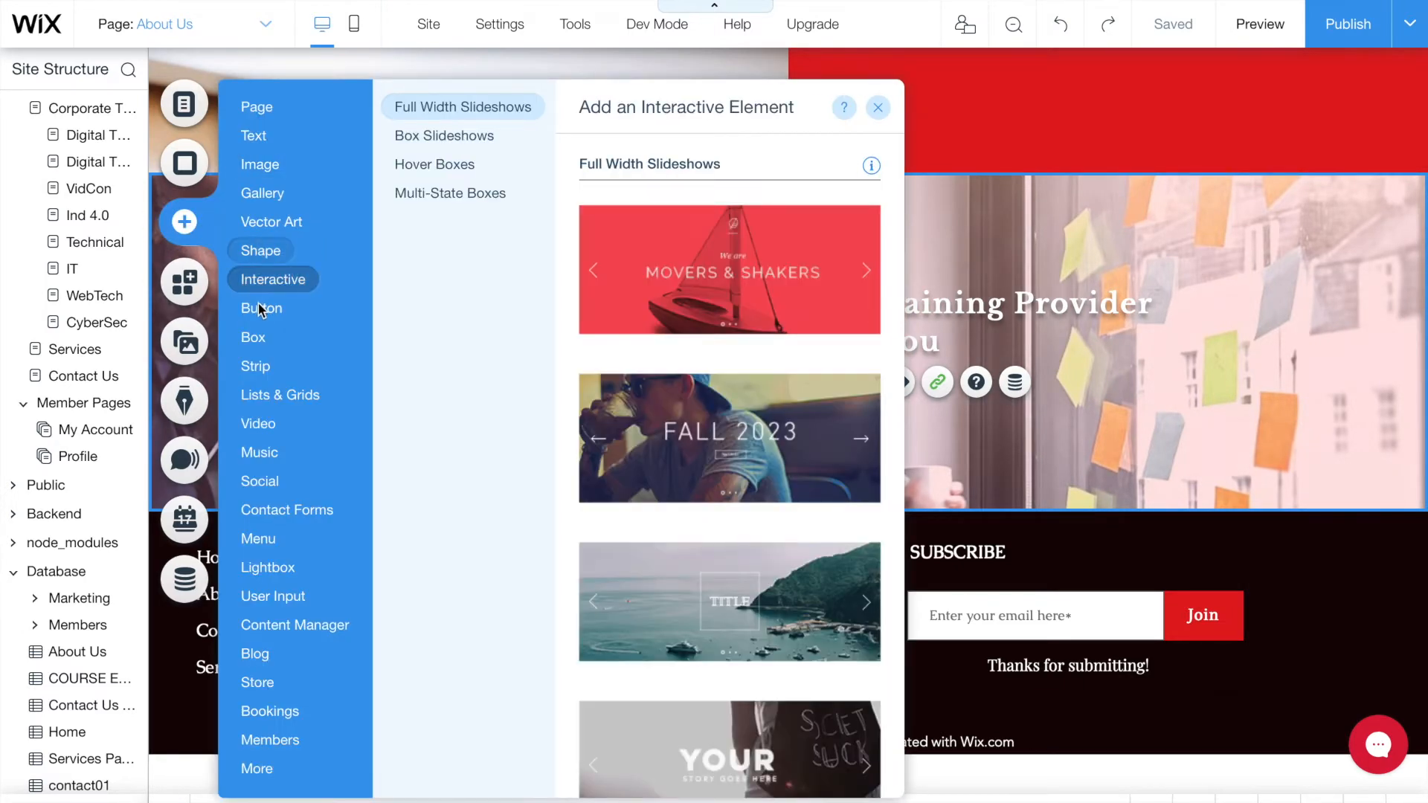
{"action": "mouse_move", "coordinate": [261, 307]}
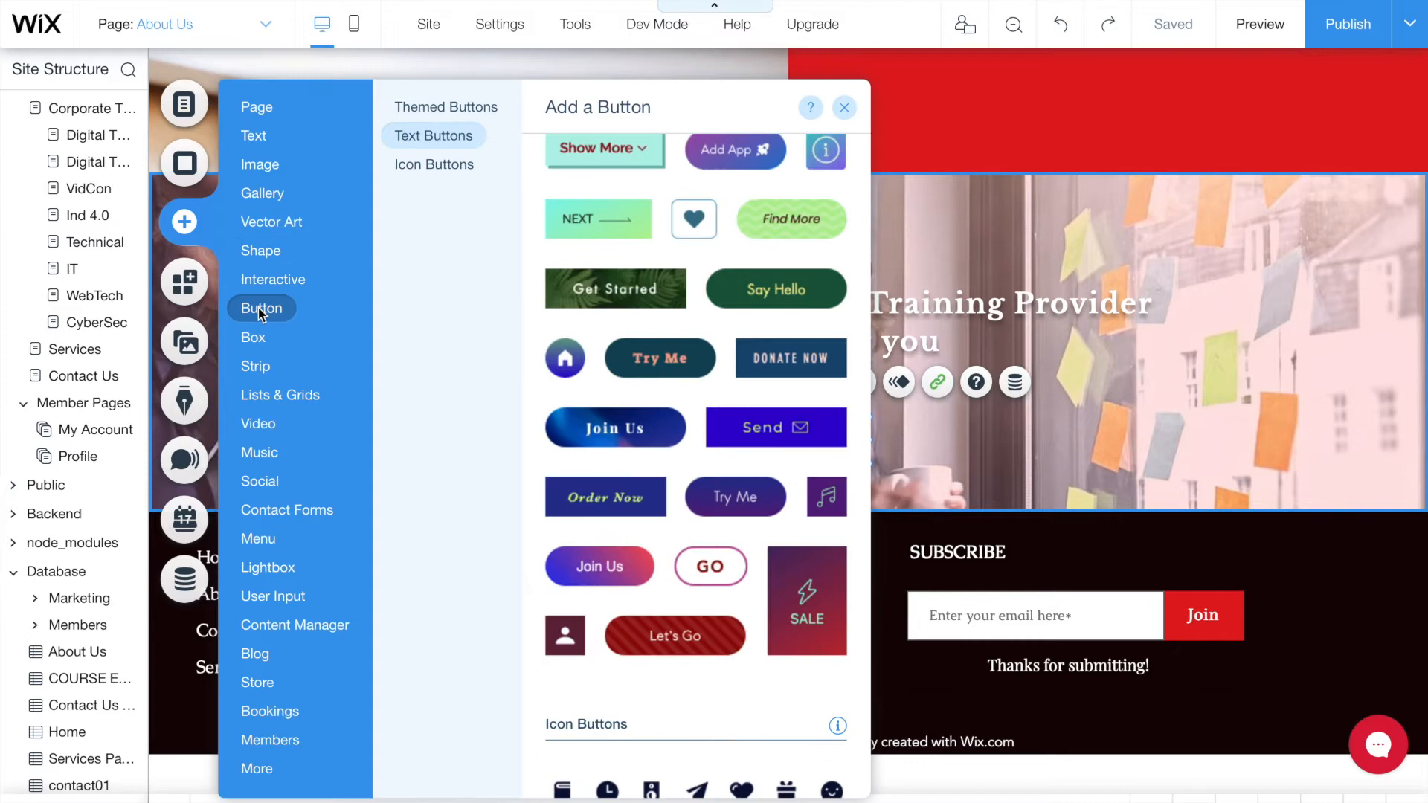
{"action": "left_click", "coordinate": [446, 140]}
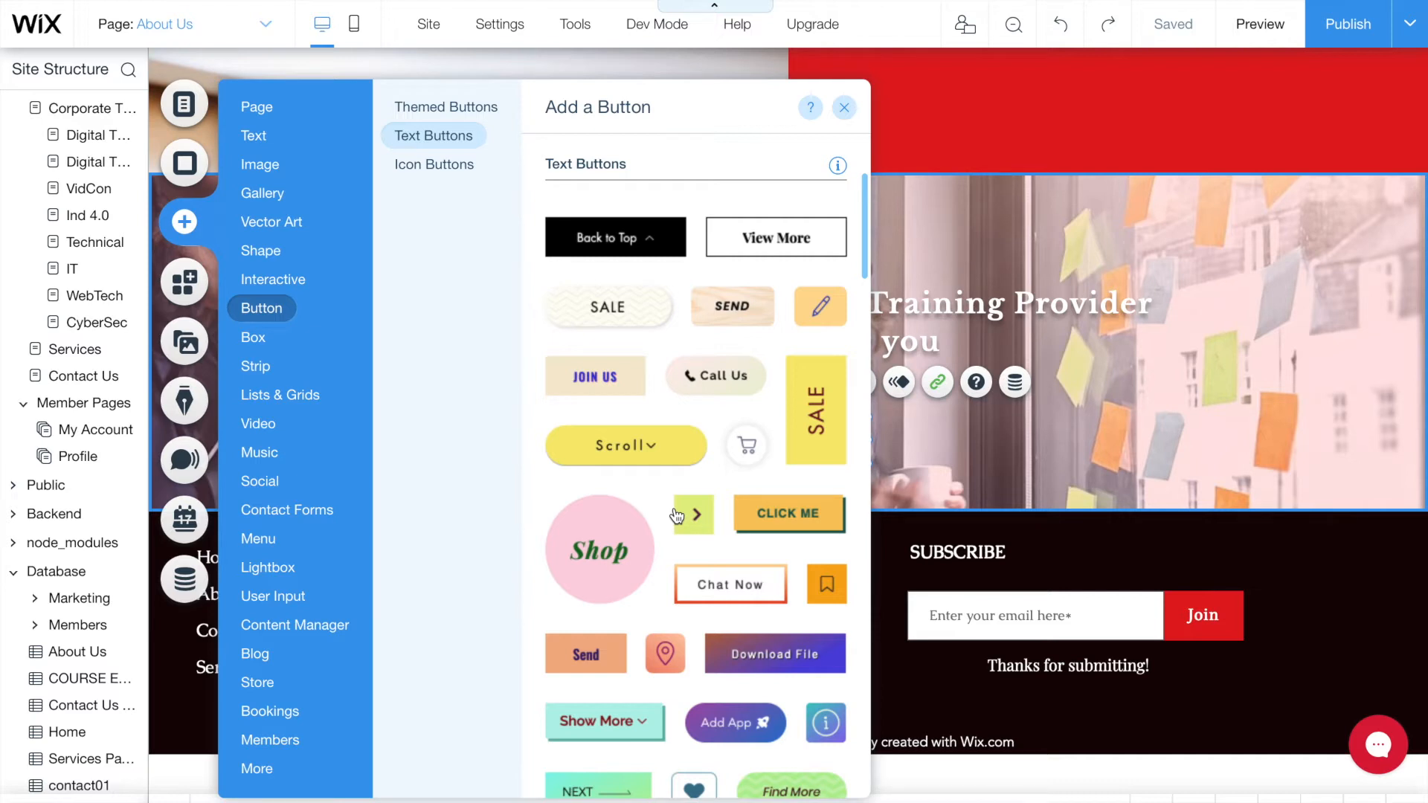
{"action": "left_click", "coordinate": [845, 107]}
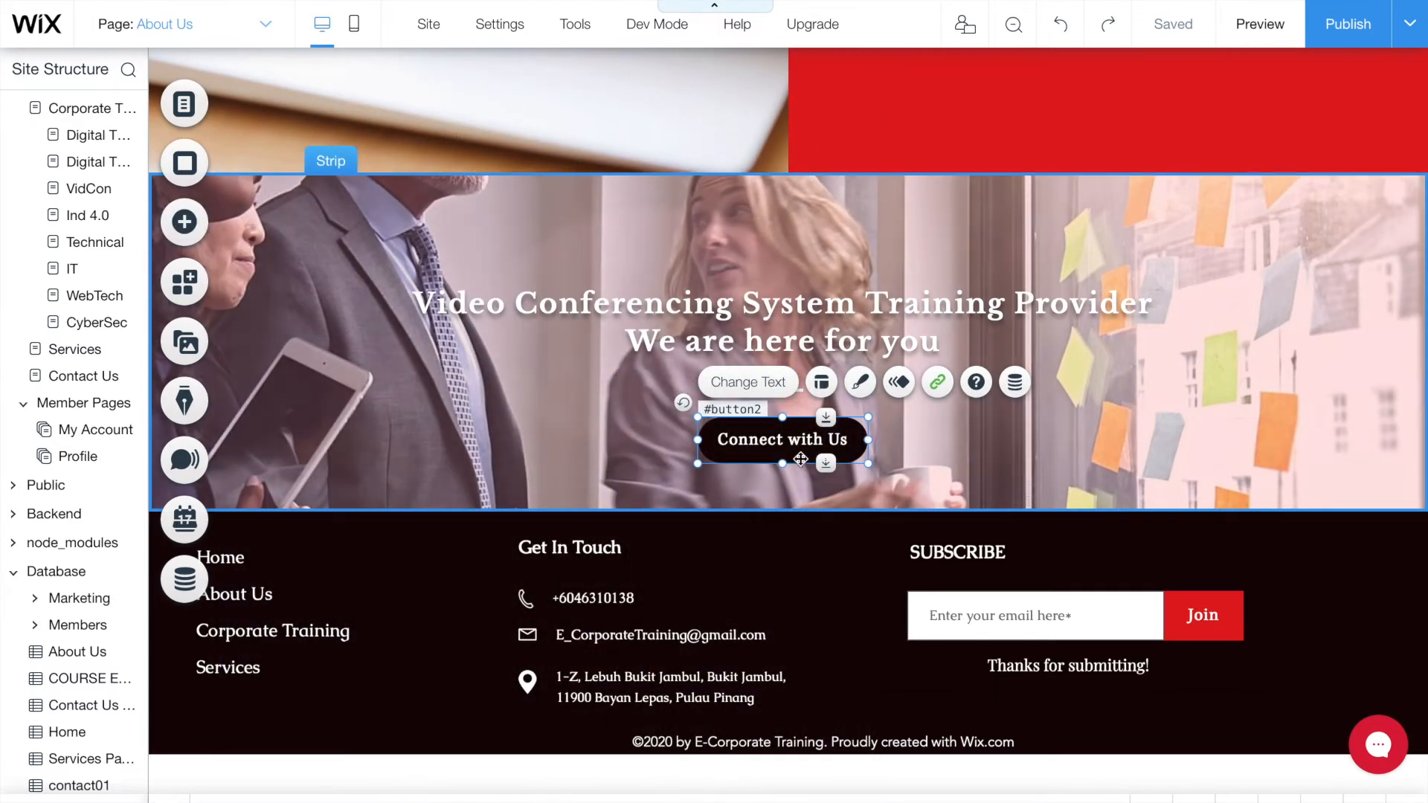
- Set the Connect with Us button's hover text colour to red in its custom design
{"action": "left_click", "coordinate": [862, 392]}
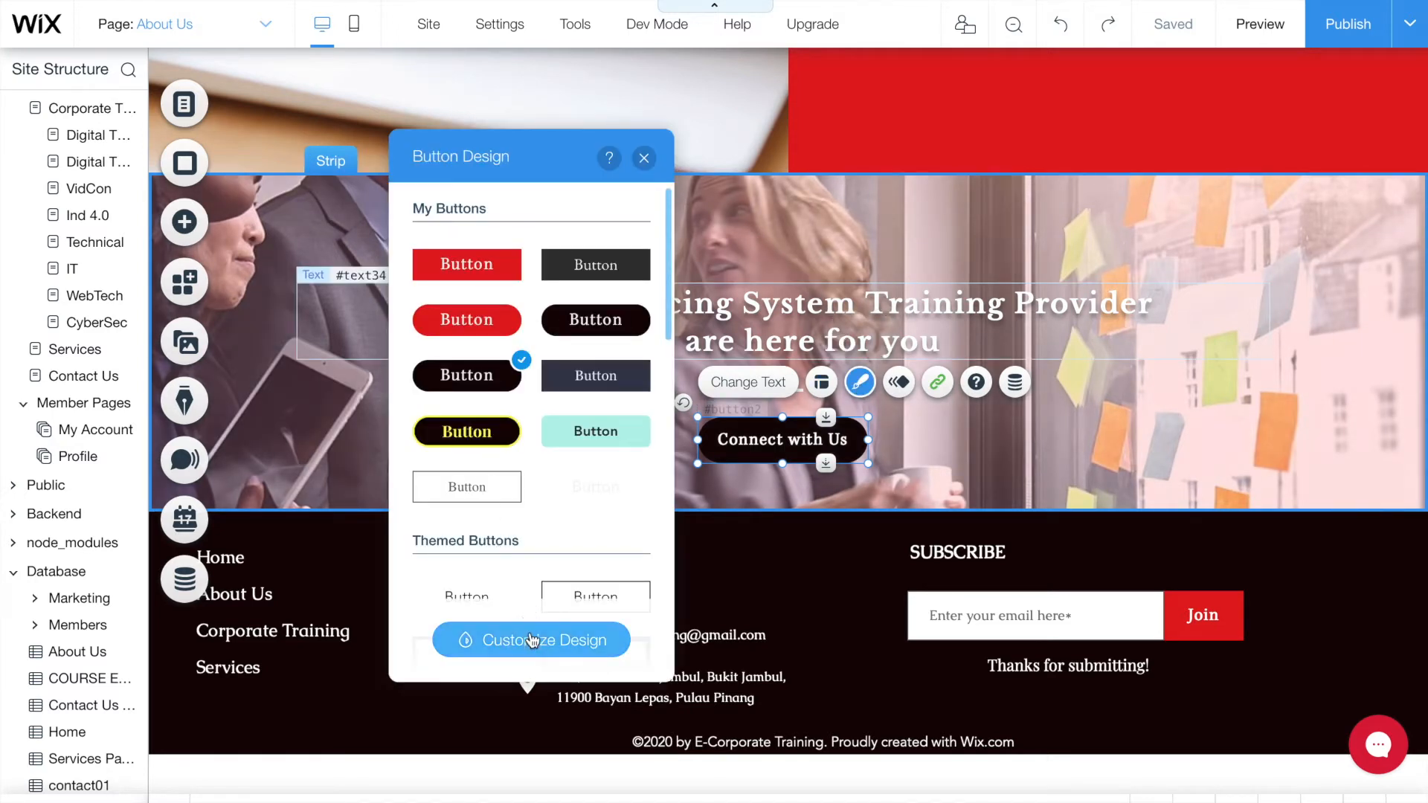
{"action": "left_click", "coordinate": [531, 641]}
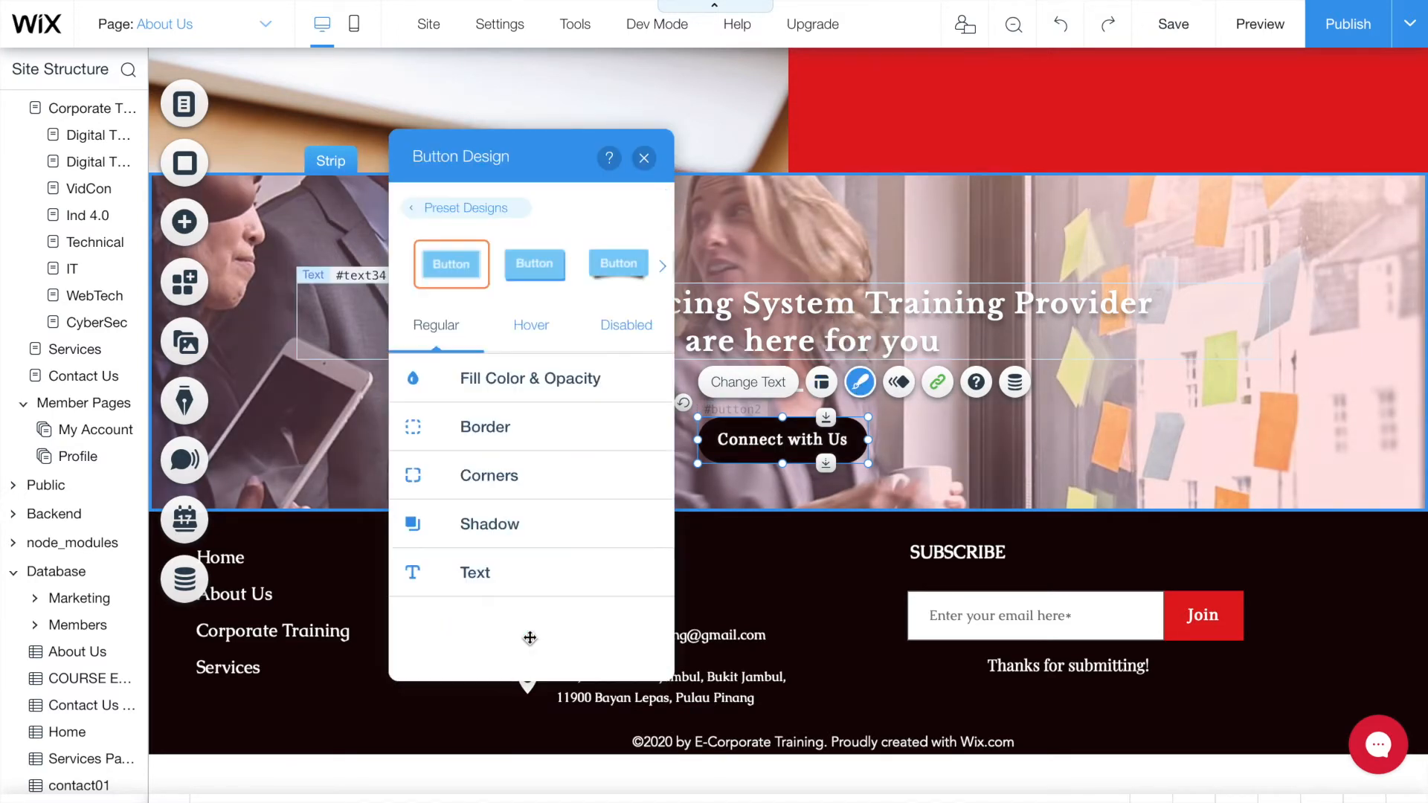
{"action": "left_click", "coordinate": [511, 336]}
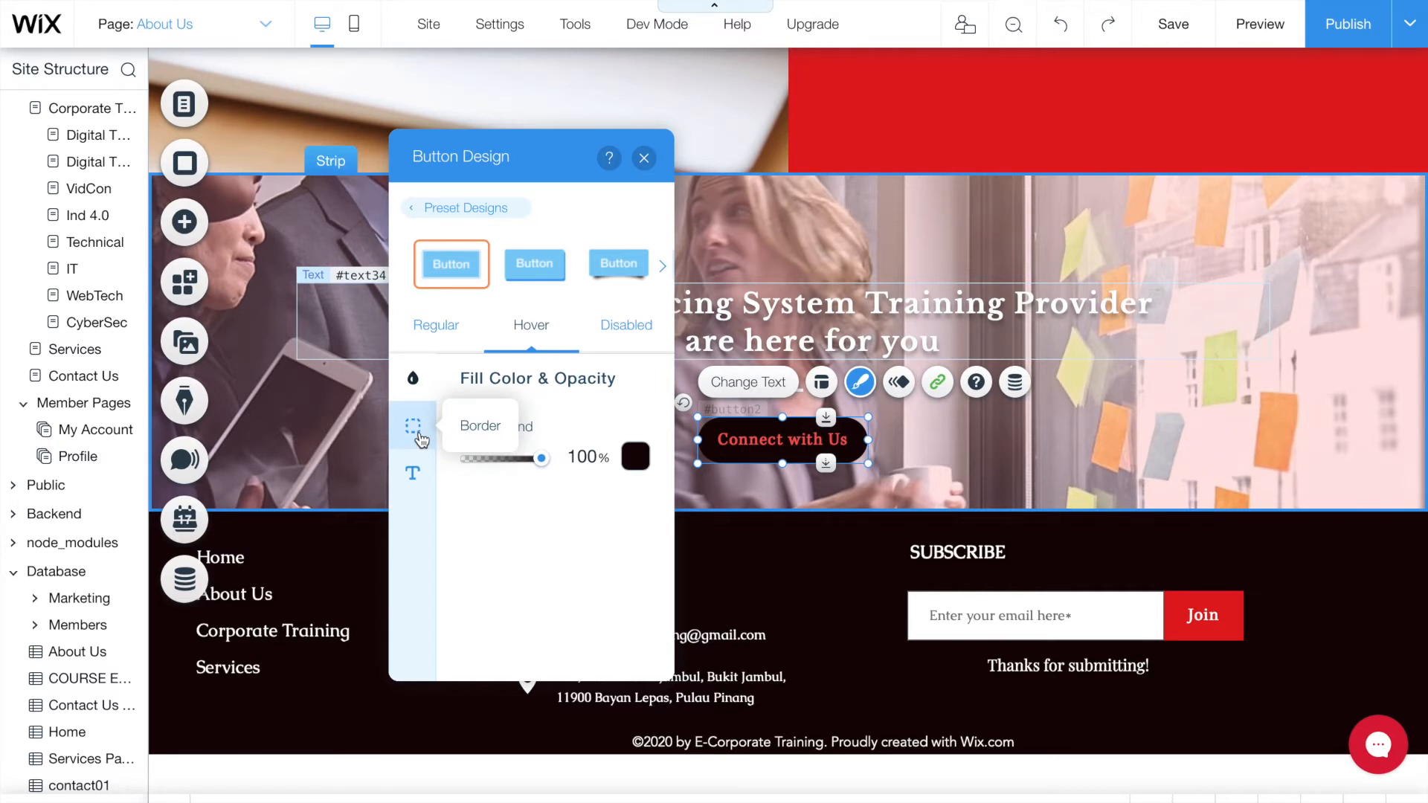
{"action": "left_click", "coordinate": [415, 470]}
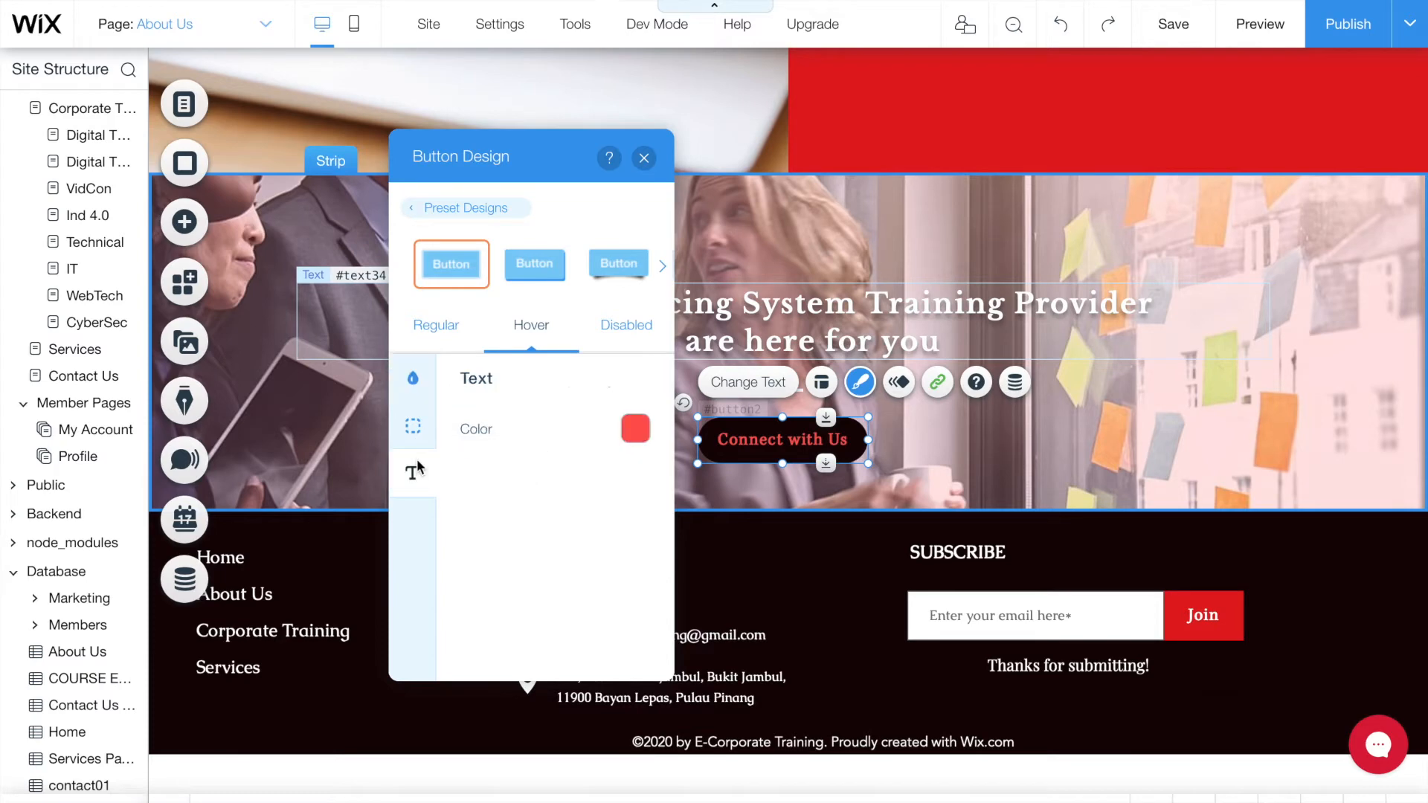
{"action": "left_click", "coordinate": [644, 159]}
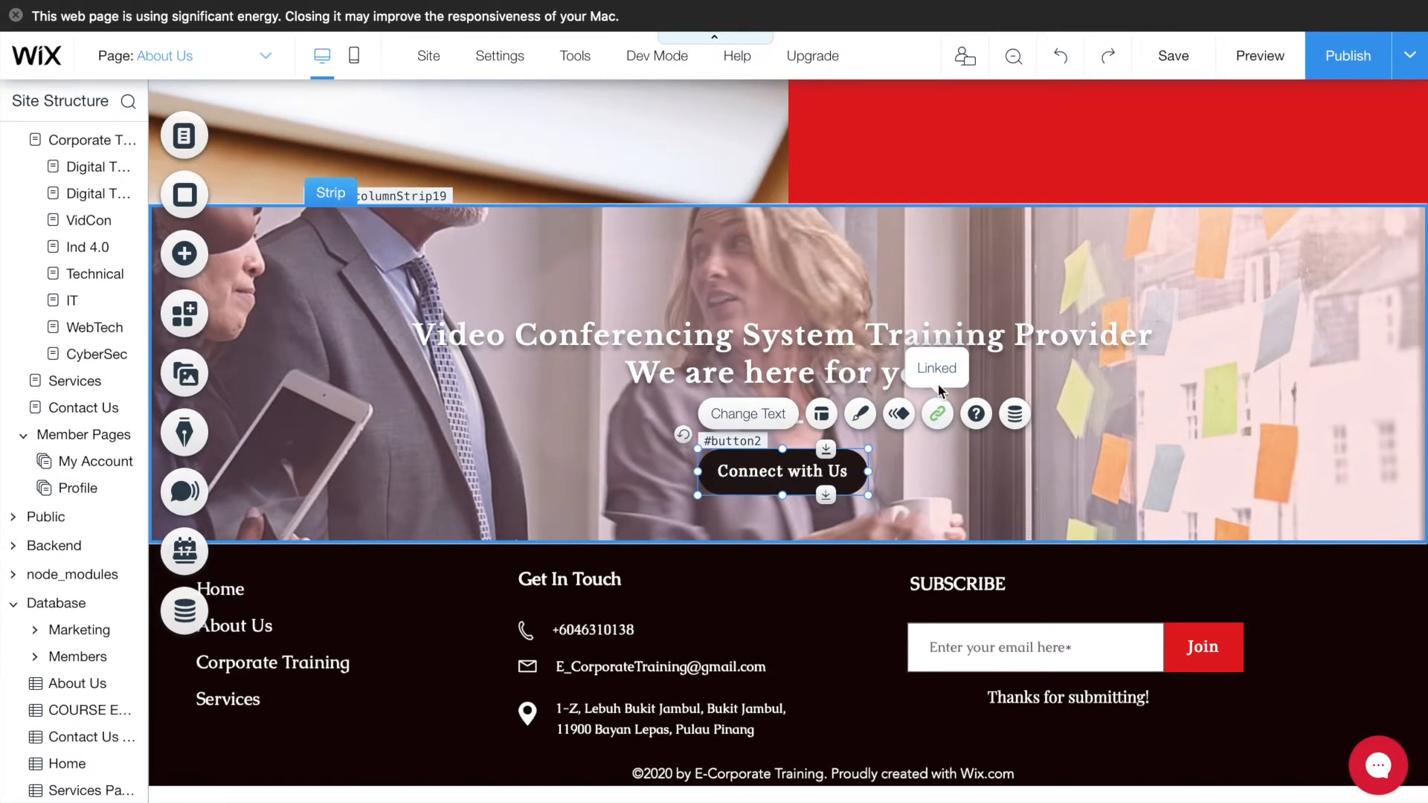
- Point the Connect with Us button's link at the Contact Us page, keeping Current window
{"action": "left_click", "coordinate": [938, 414]}
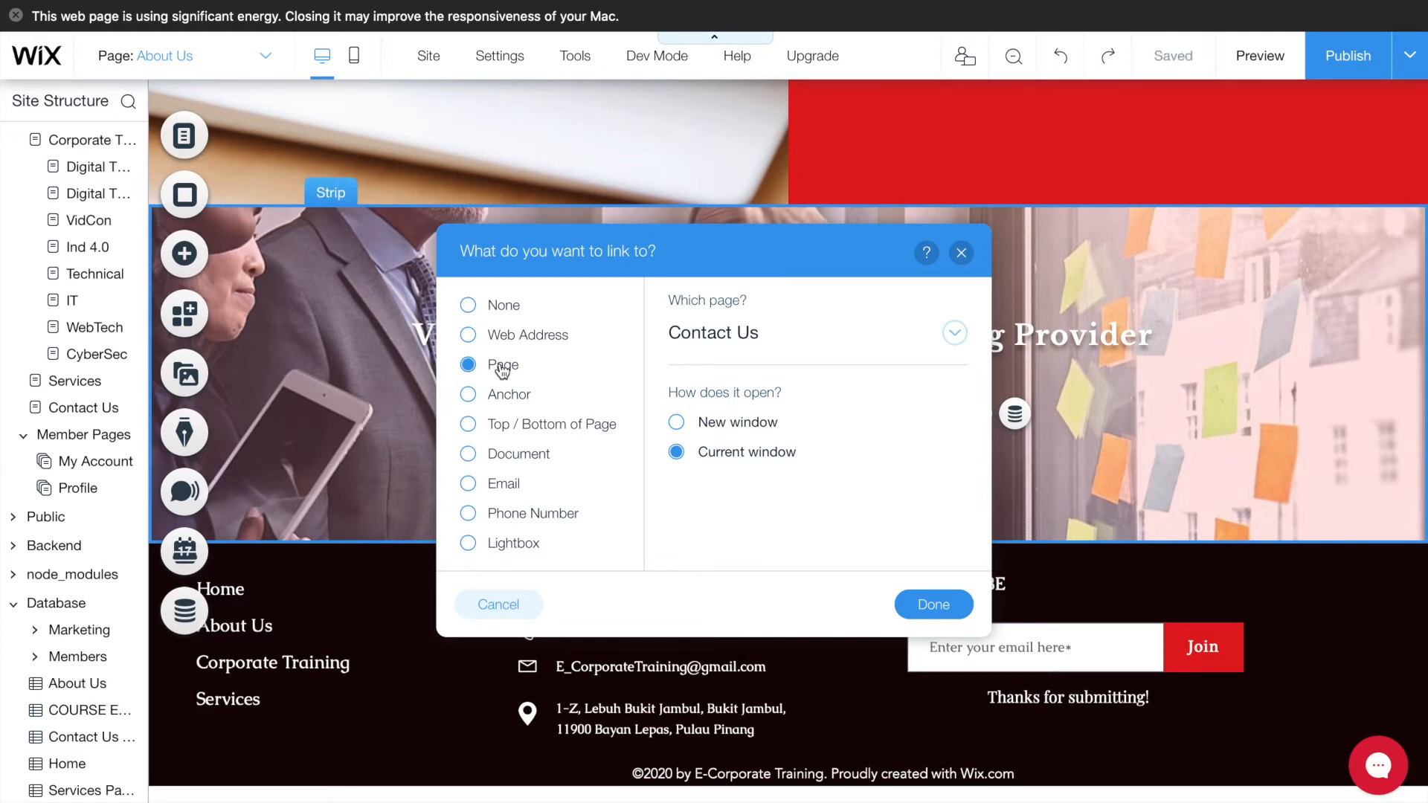
{"action": "left_click", "coordinate": [789, 337]}
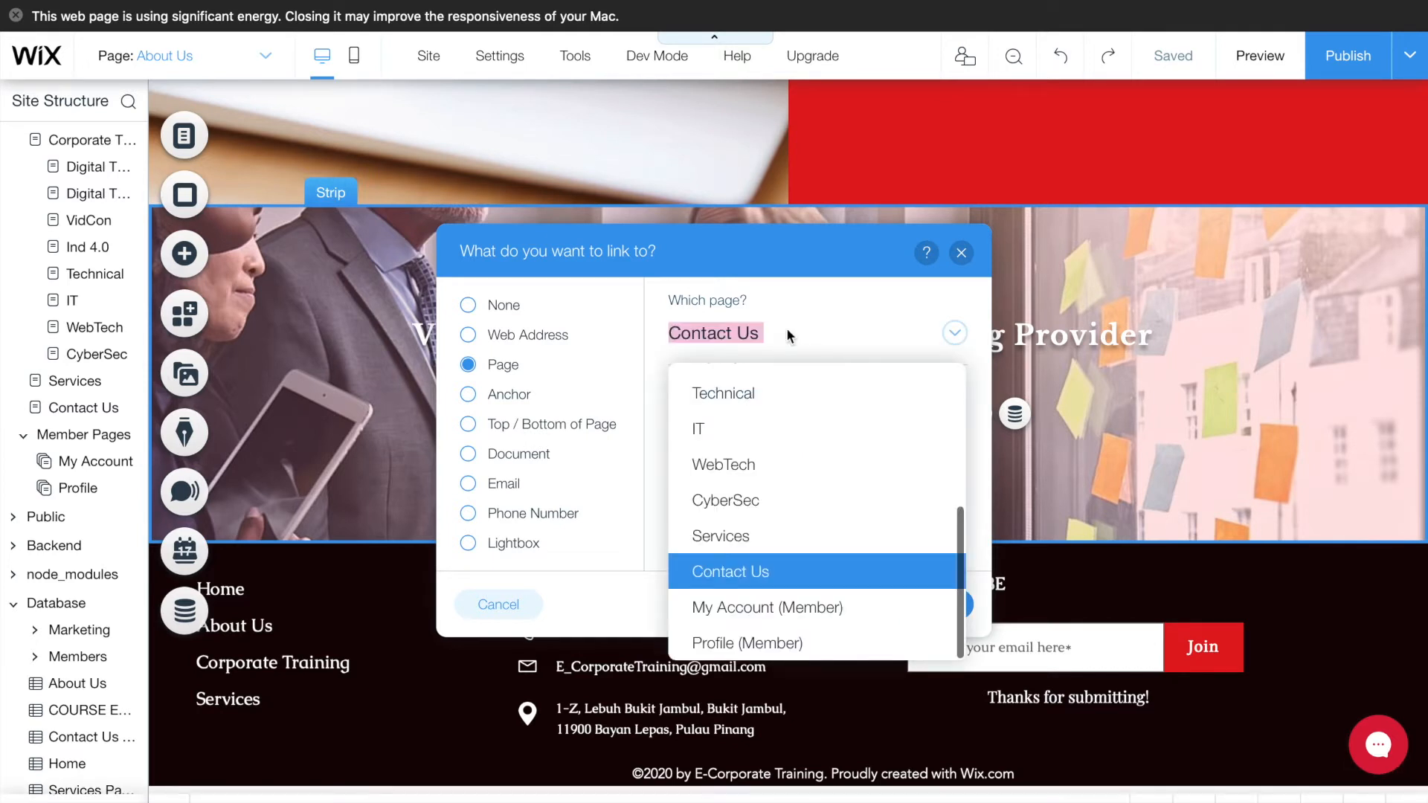
{"action": "left_click", "coordinate": [742, 572]}
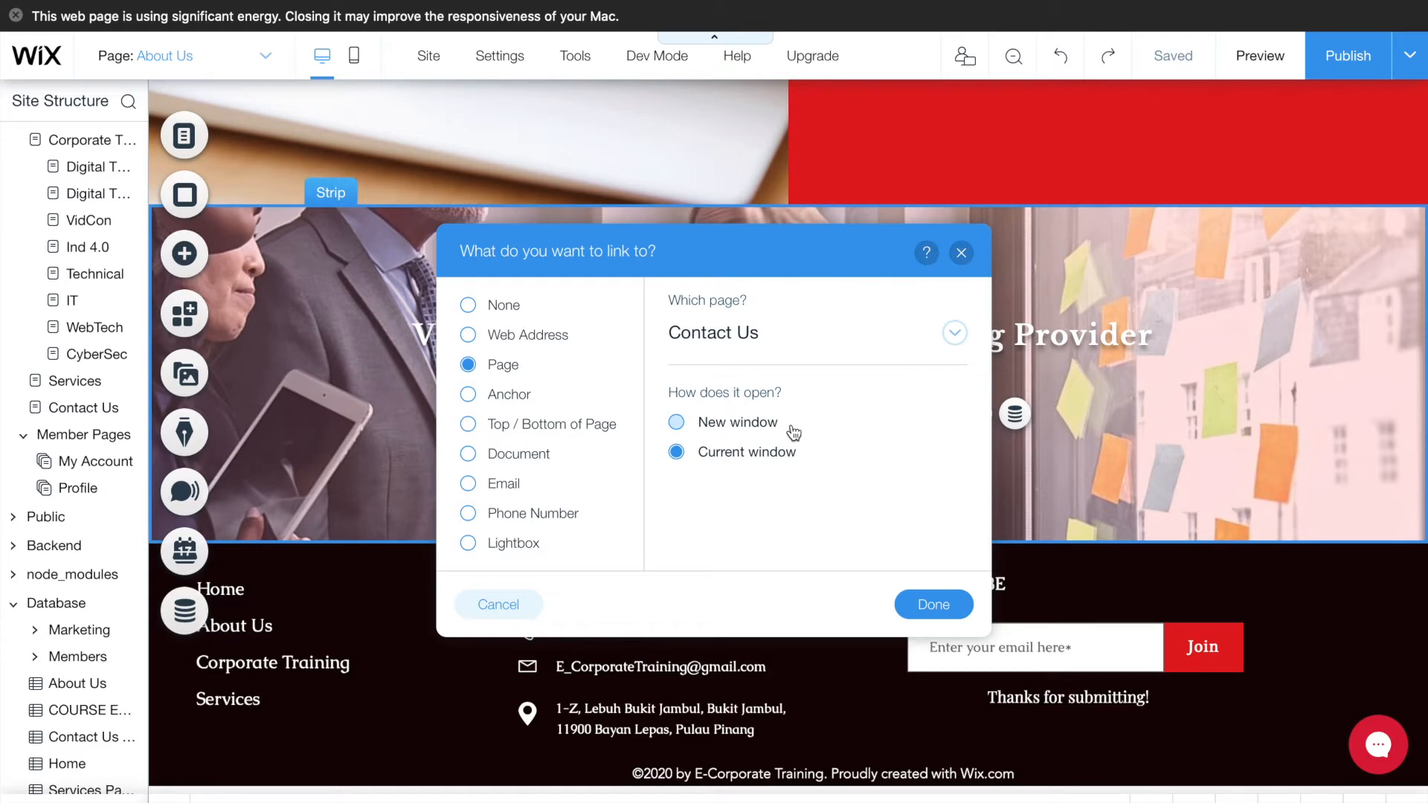
{"action": "left_click", "coordinate": [928, 608]}
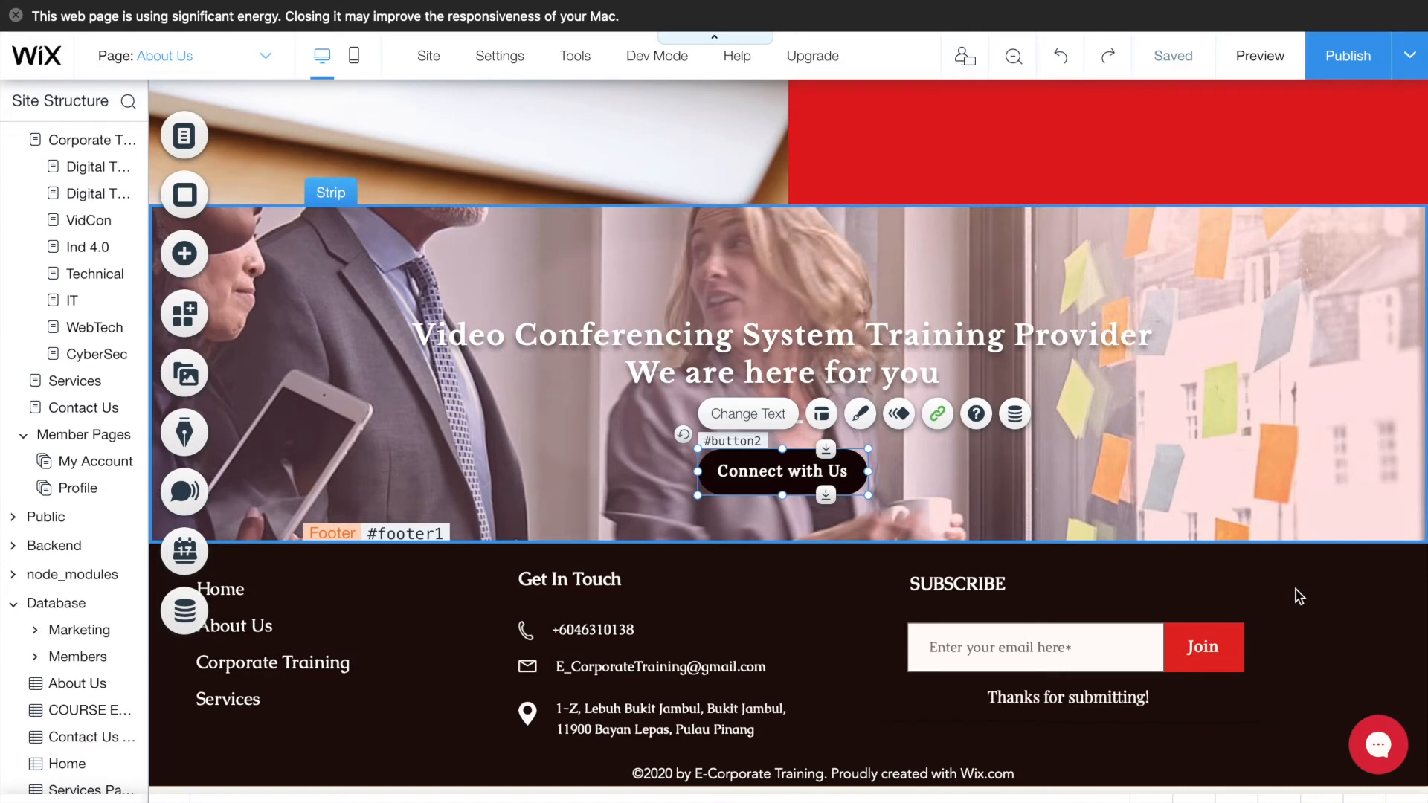
- Scroll to the top of About Us and open the Wix Chat bubble's settings
{"action": "scroll", "coordinate": [1296, 591], "scroll_direction": "up", "scroll_amount": 10}
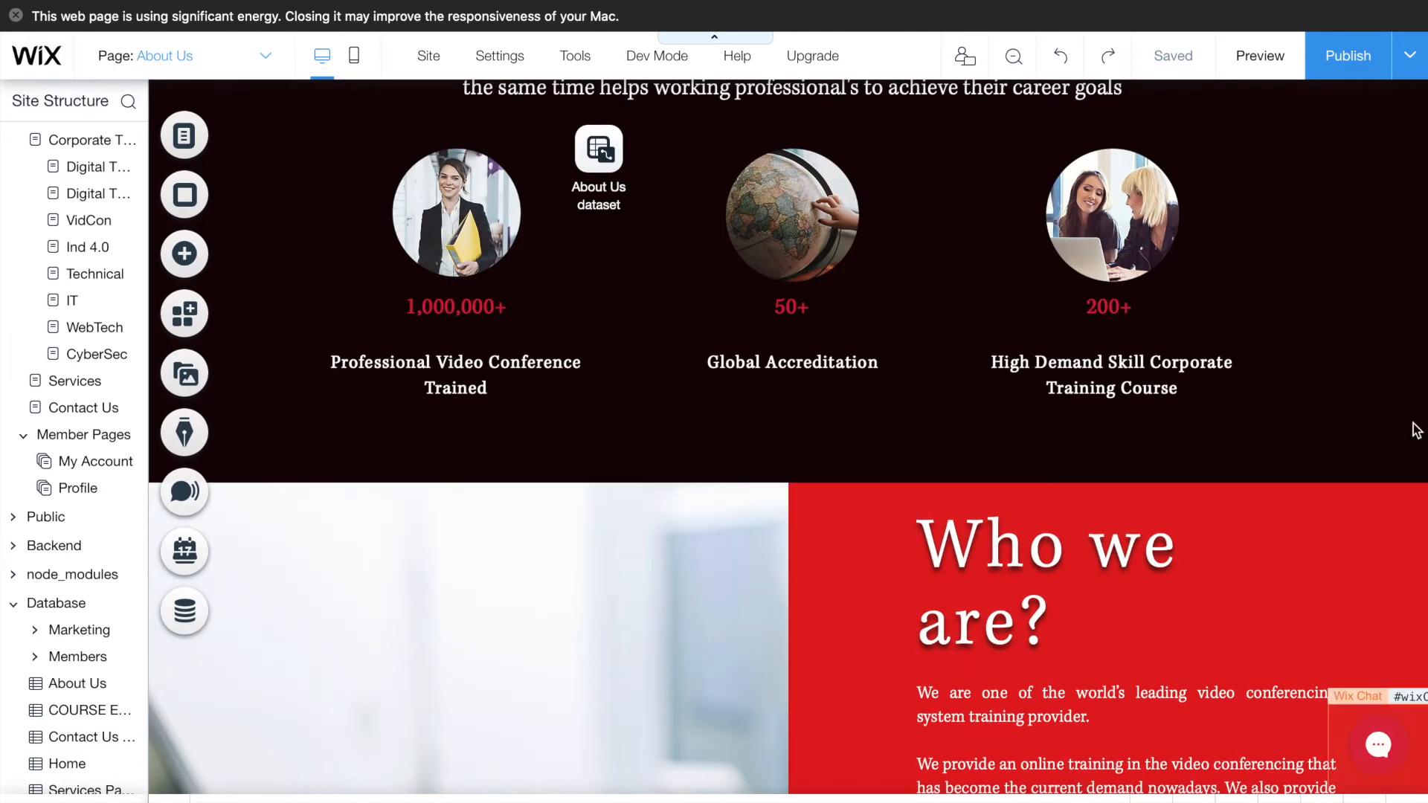
{"action": "scroll", "coordinate": [1393, 372], "scroll_direction": "up", "scroll_amount": 10}
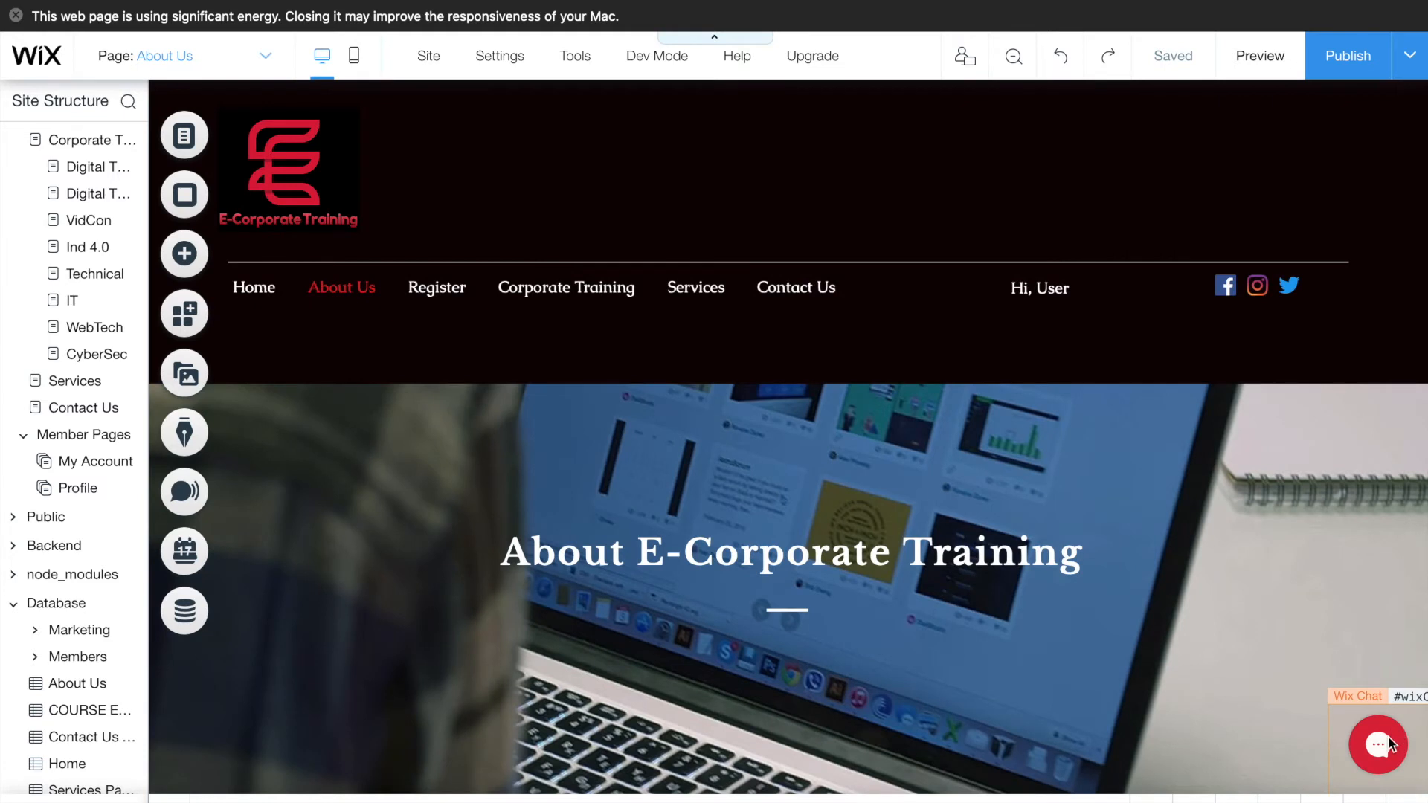
{"action": "left_click", "coordinate": [1388, 744]}
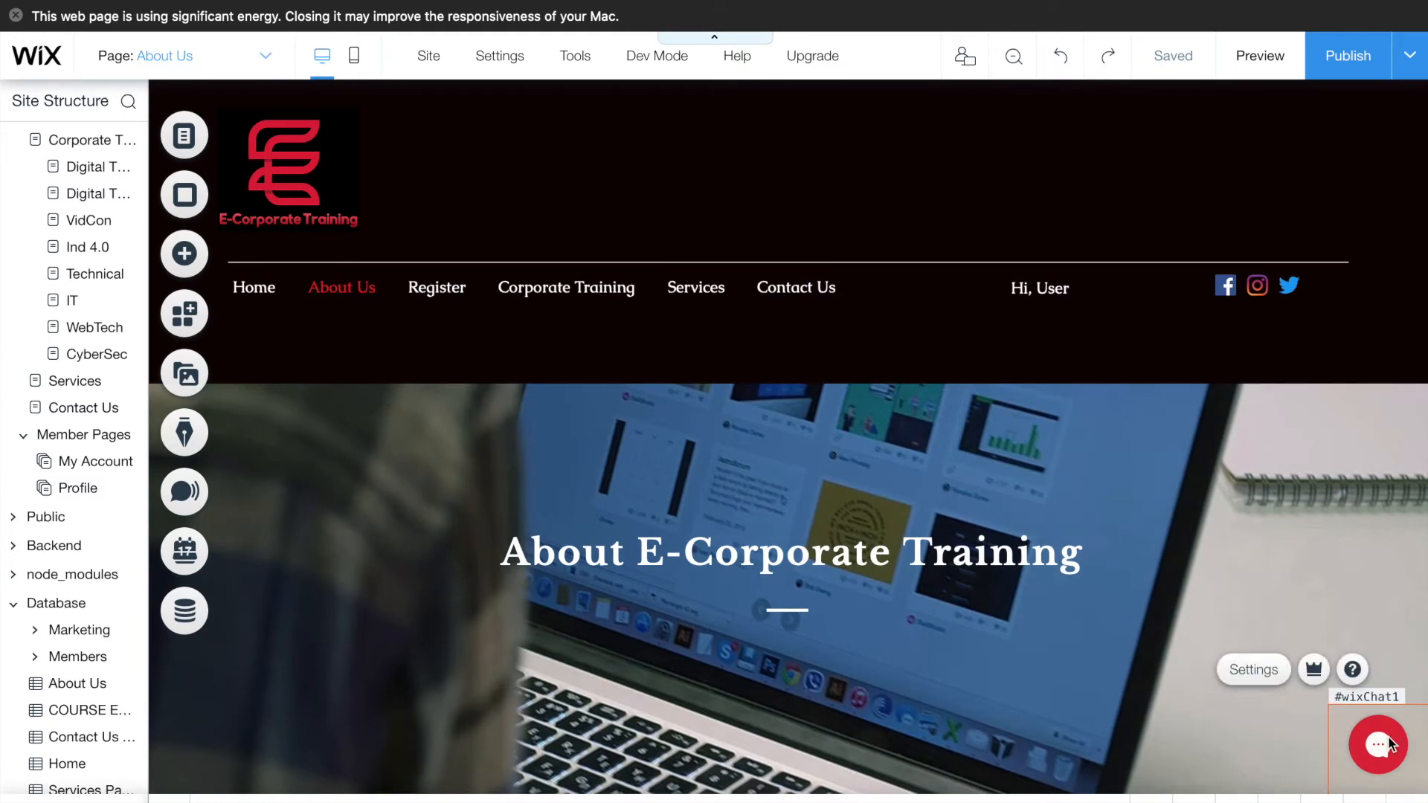
{"action": "double_click", "coordinate": [1388, 744]}
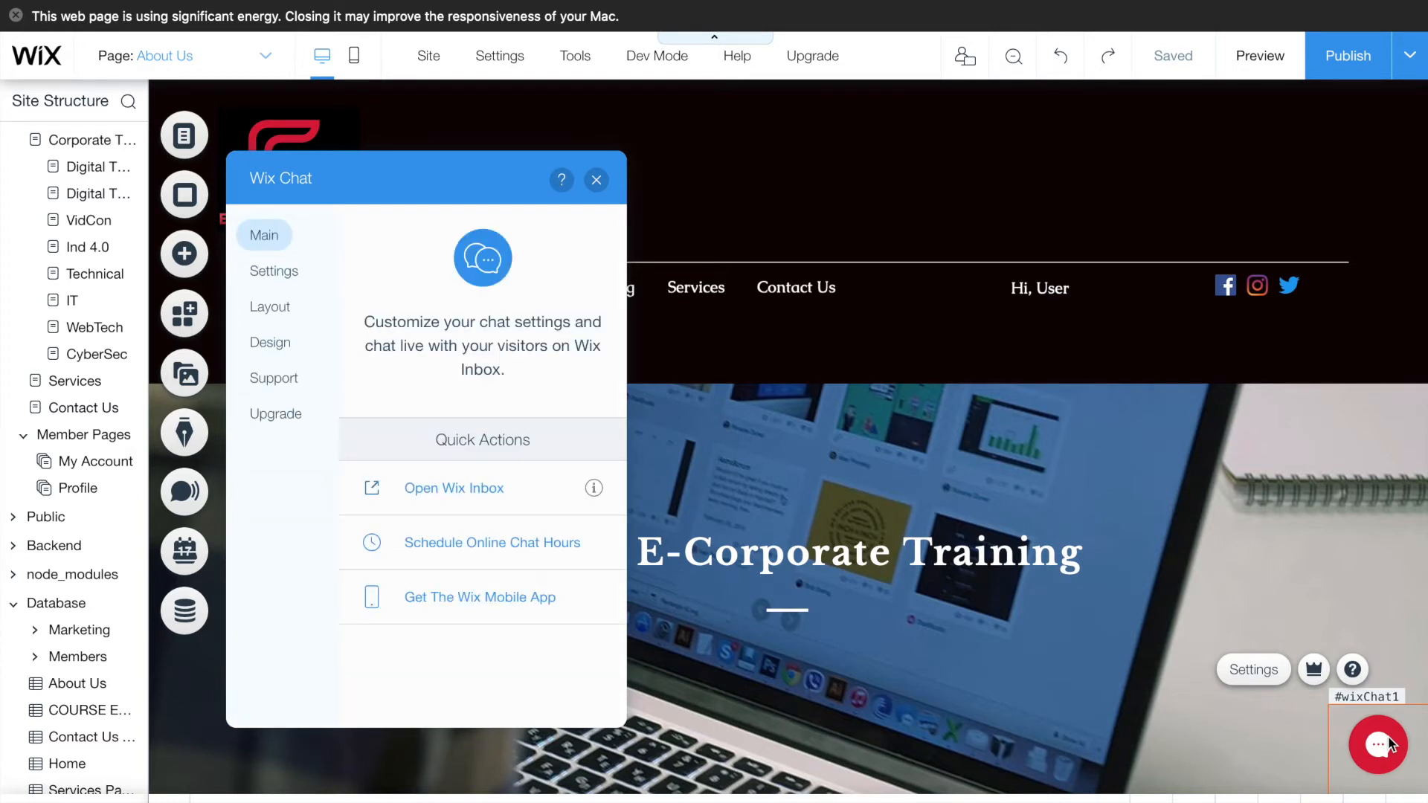
{"action": "left_click", "coordinate": [188, 256]}
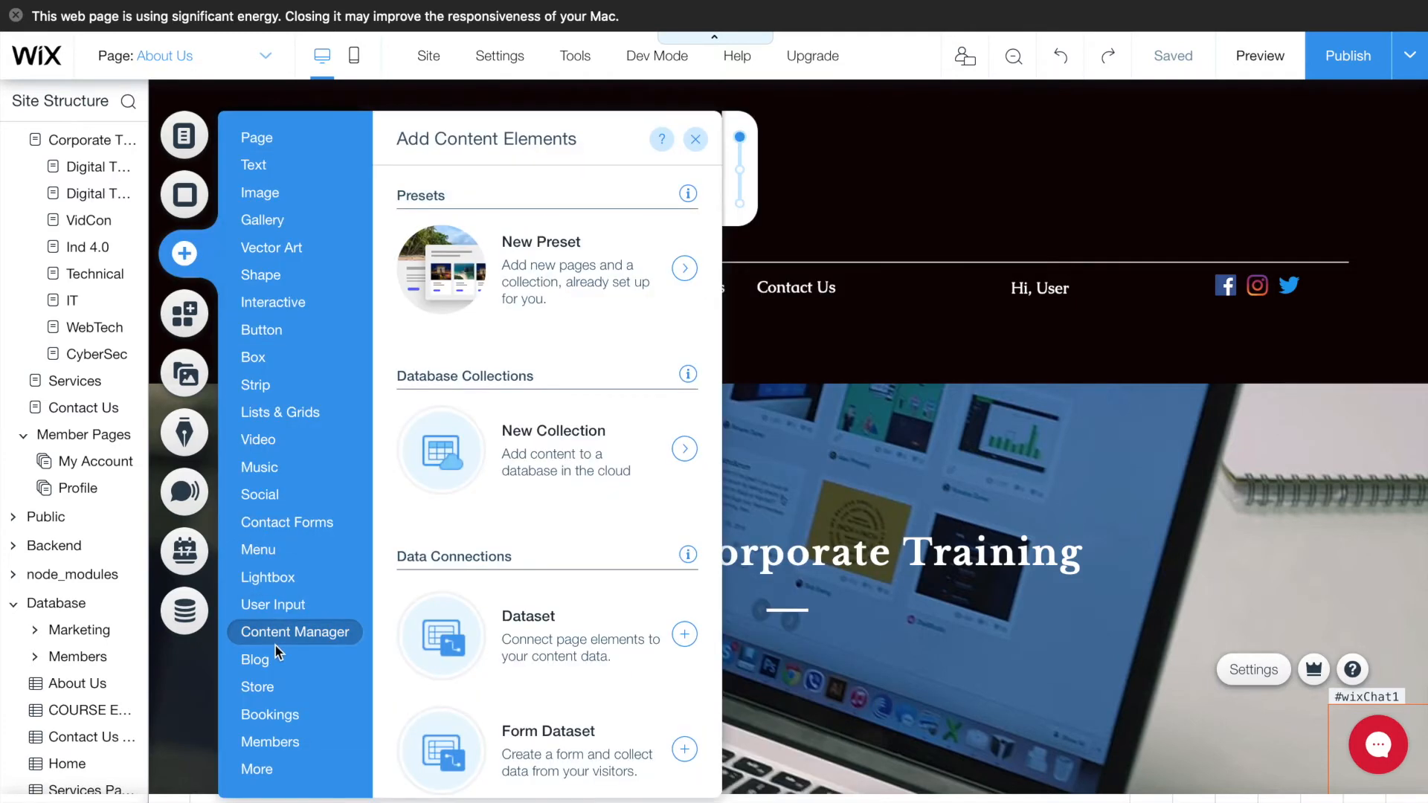
{"action": "mouse_move", "coordinate": [281, 780]}
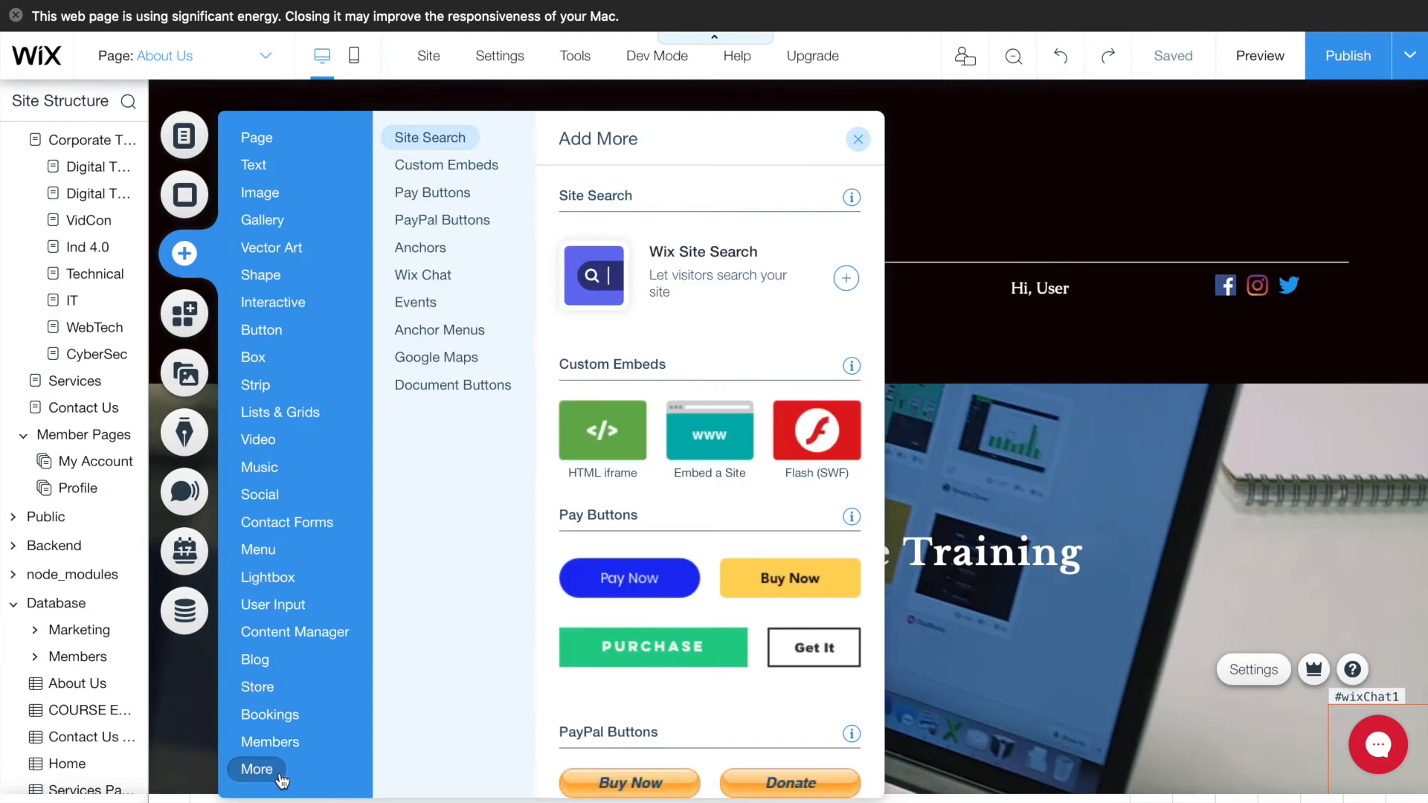
{"action": "mouse_move", "coordinate": [275, 494]}
{"action": "left_click", "coordinate": [435, 276]}
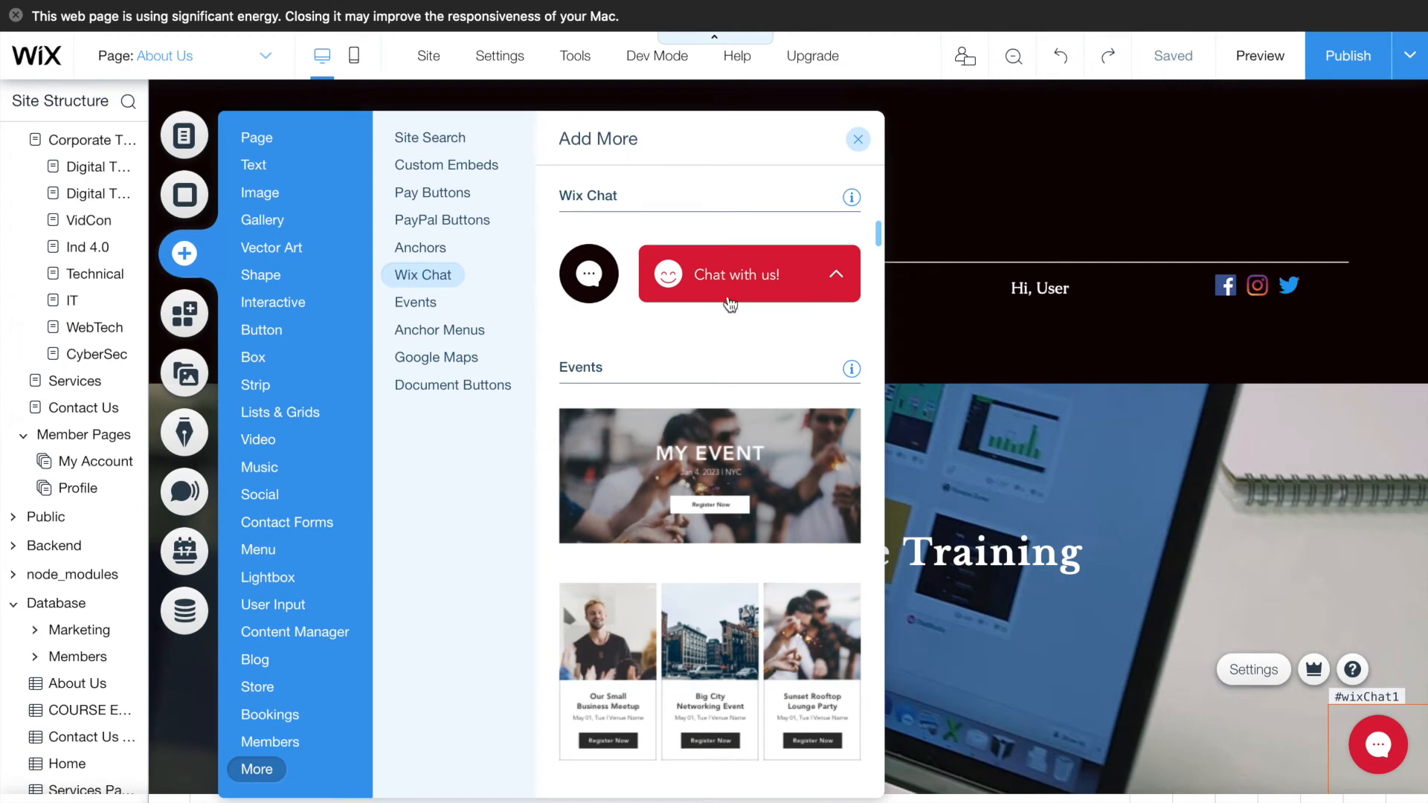
{"action": "left_click", "coordinate": [858, 140]}
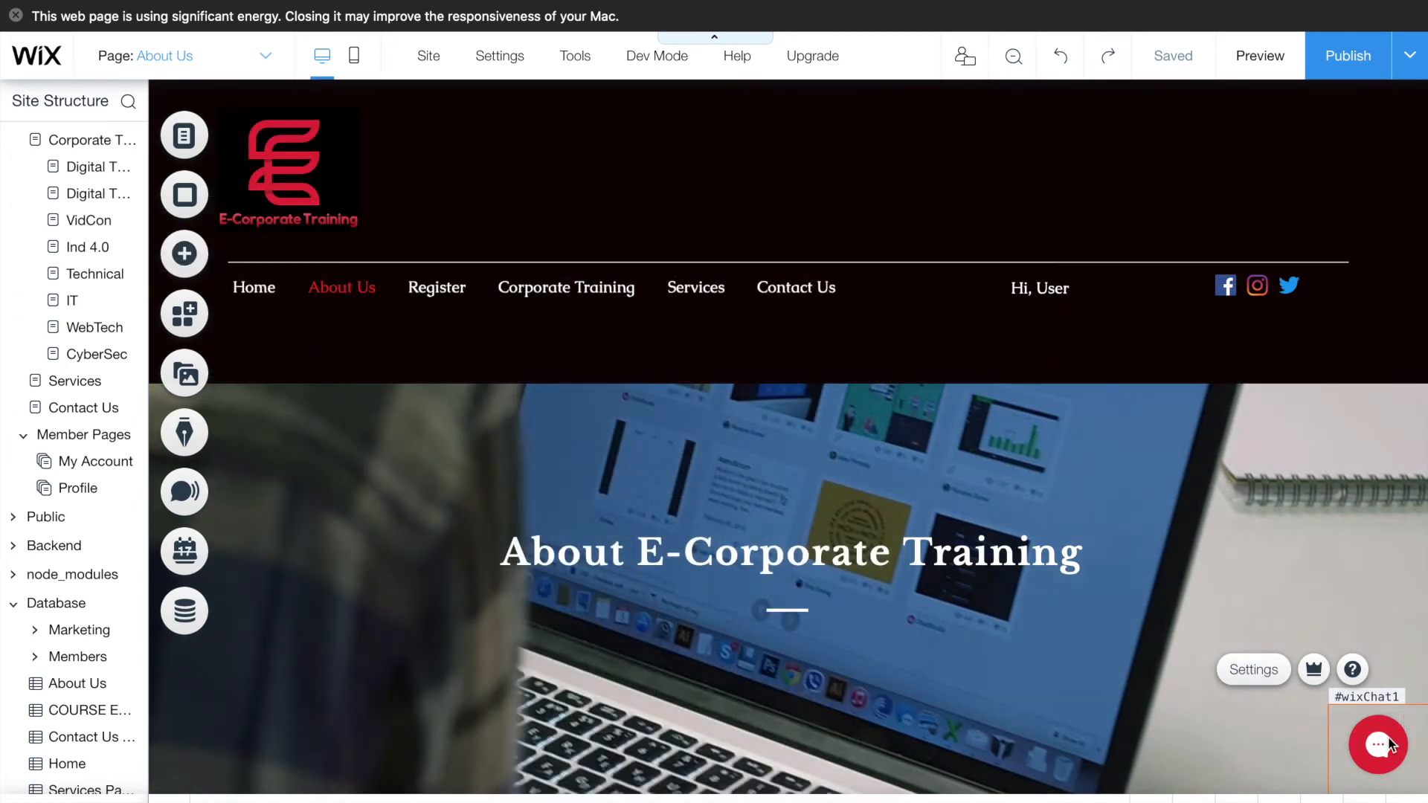
{"action": "double_click", "coordinate": [1380, 744]}
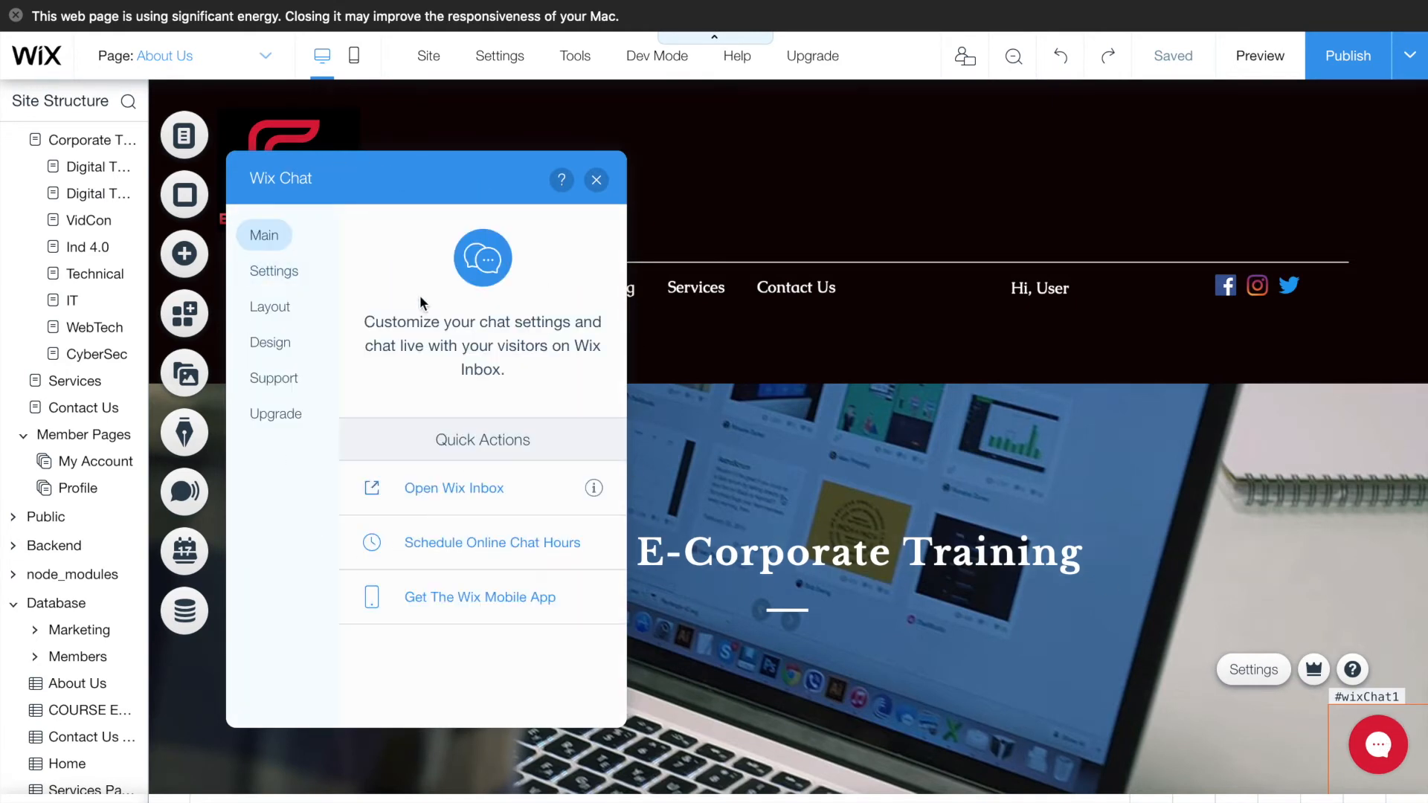
- Check the chat's visitor settings, then show Layout with the Rounded chatbox at Bottom right
{"action": "left_click", "coordinate": [294, 275]}
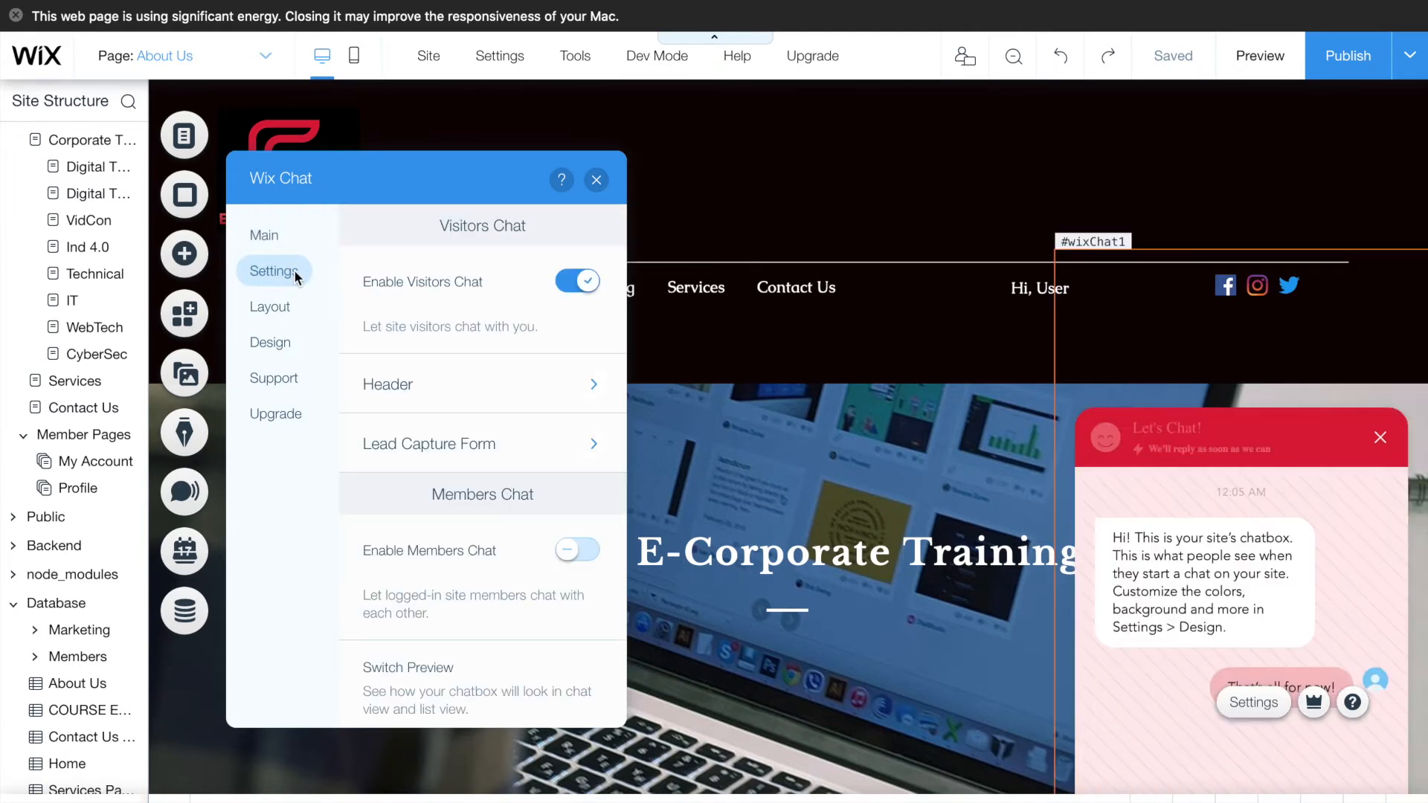
{"action": "mouse_move", "coordinate": [429, 283]}
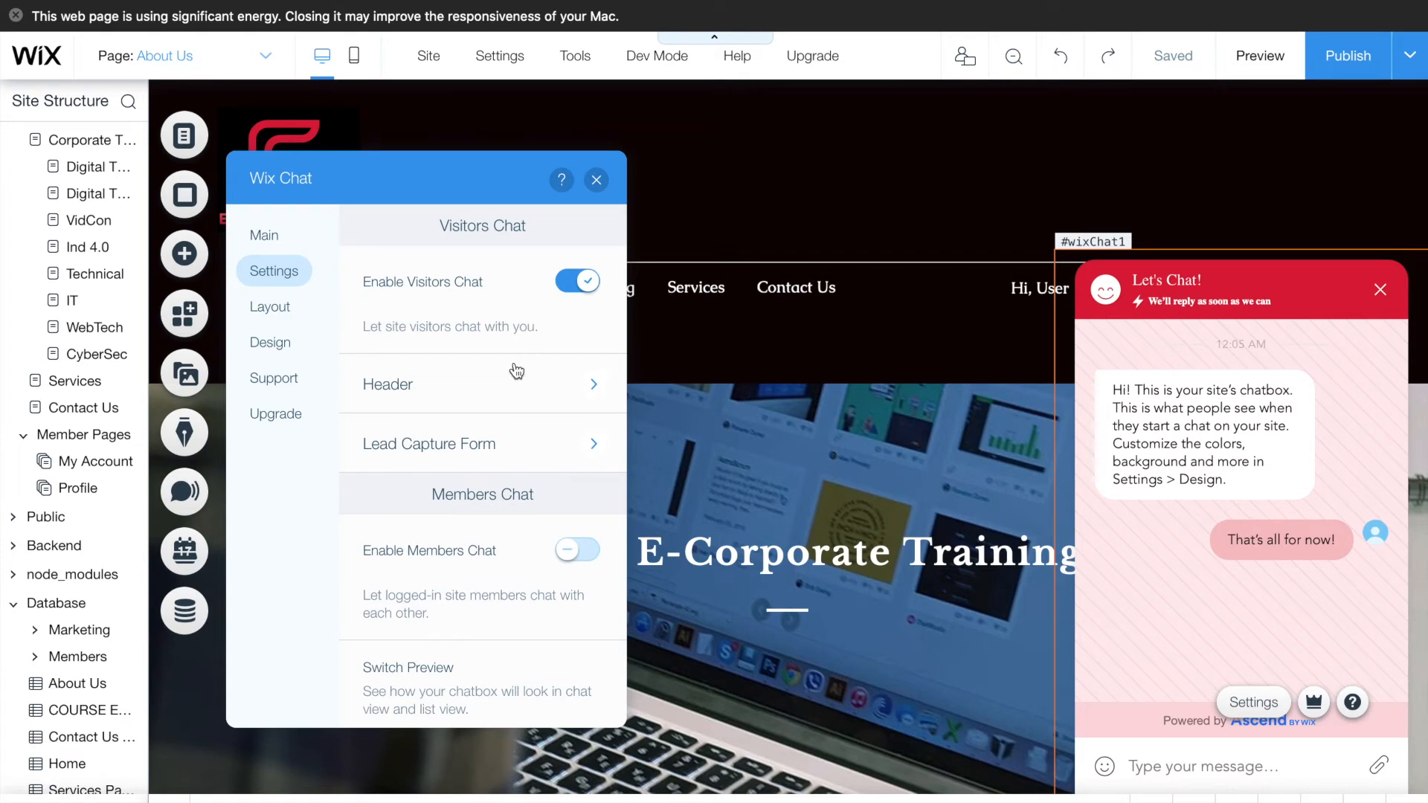
{"action": "mouse_move", "coordinate": [477, 287]}
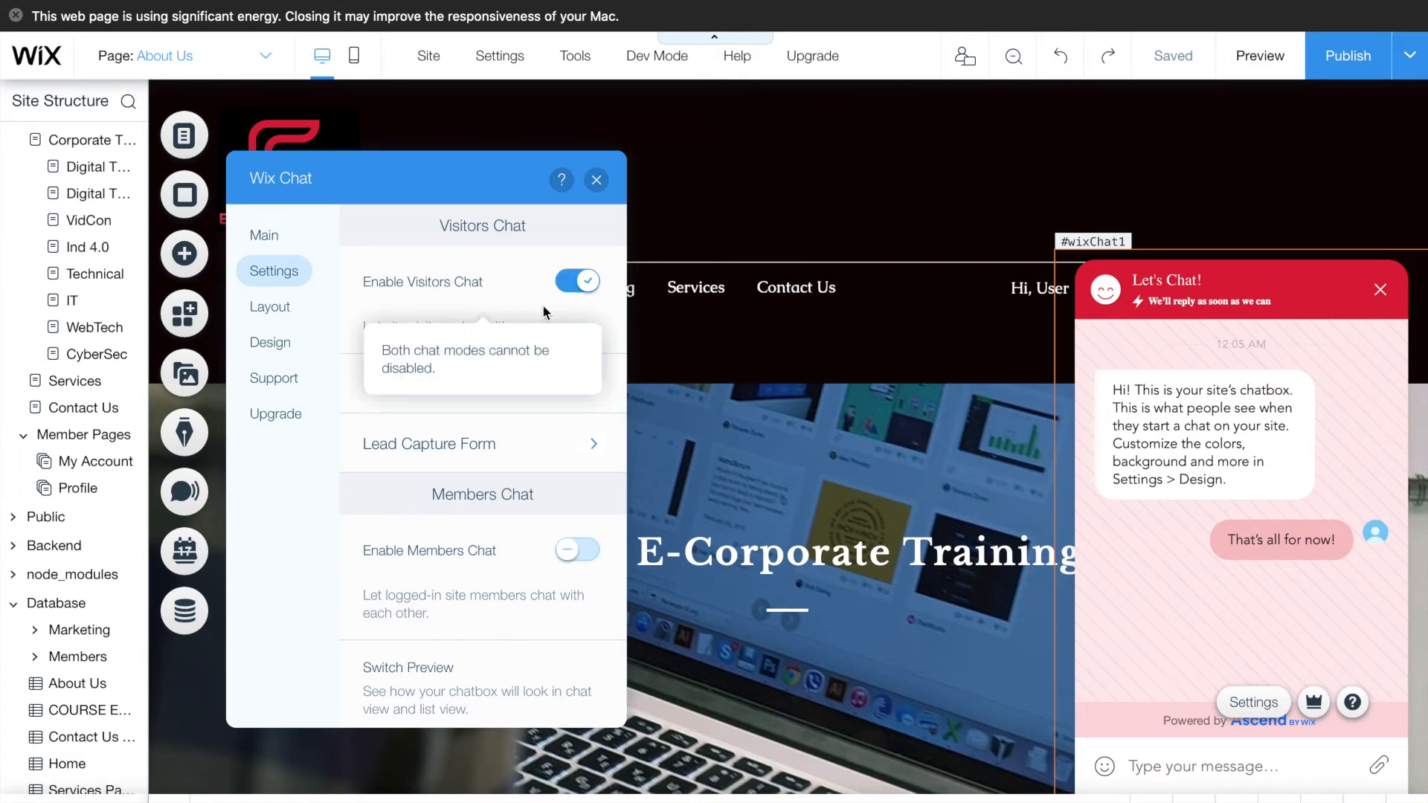
{"action": "scroll", "coordinate": [494, 417], "scroll_direction": "down", "scroll_amount": 5}
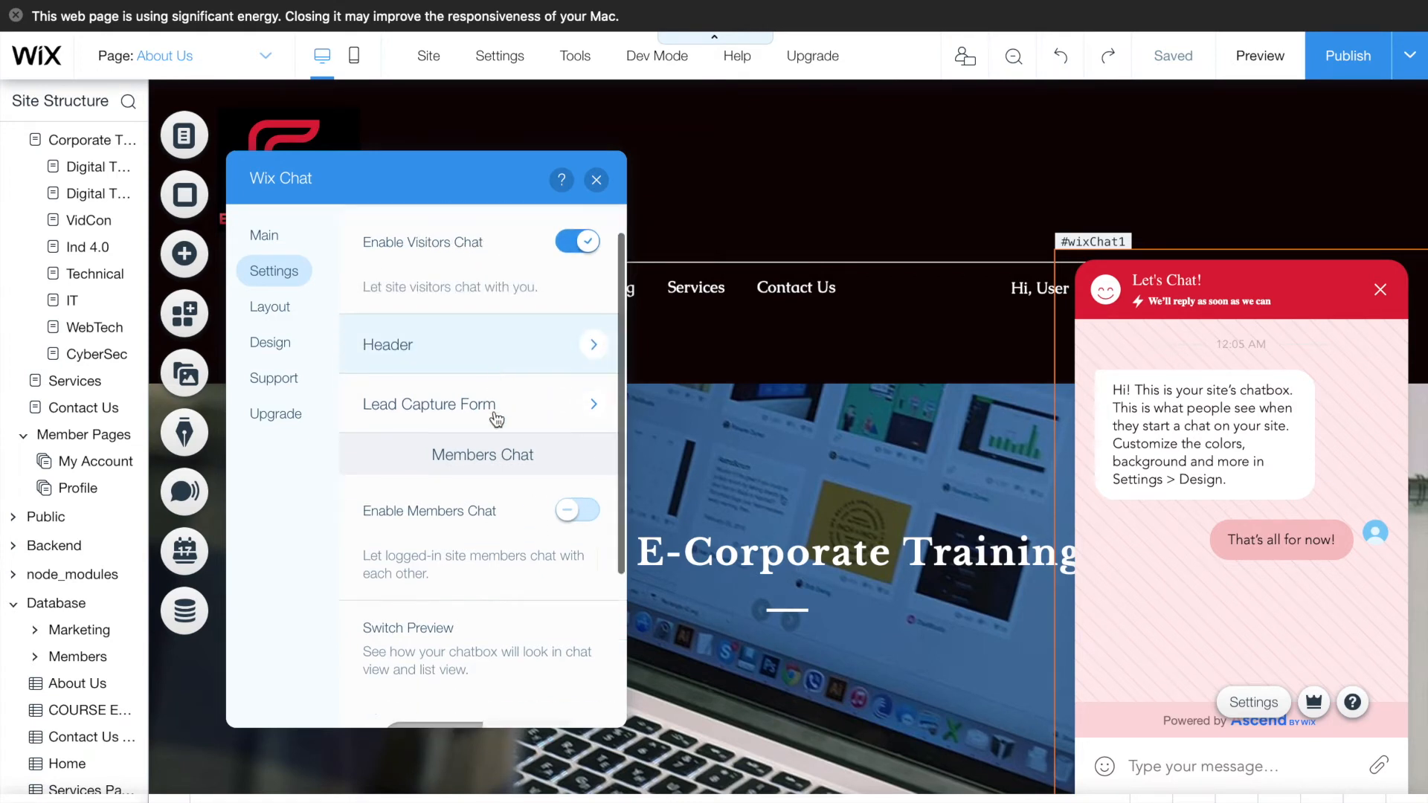
{"action": "scroll", "coordinate": [494, 409], "scroll_direction": "up", "scroll_amount": 5}
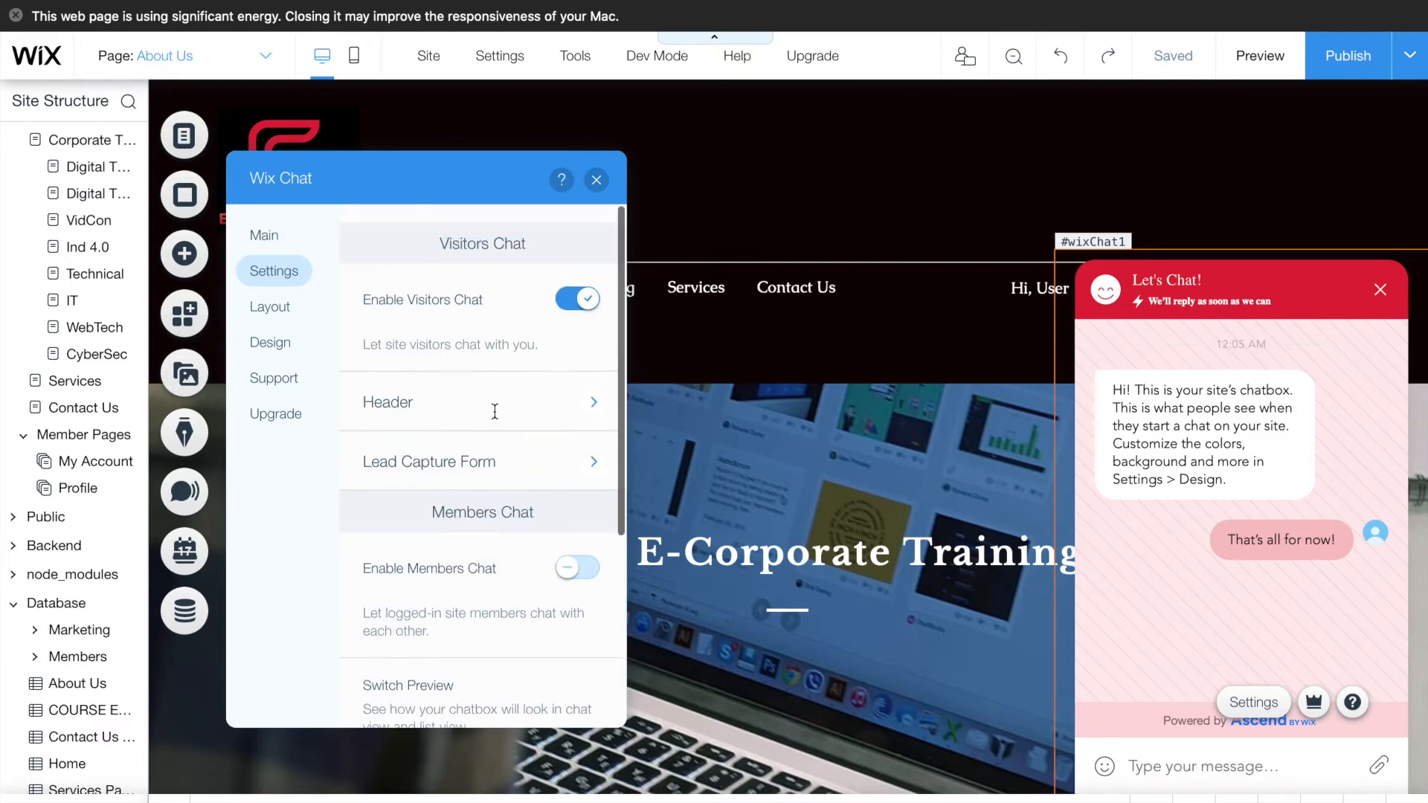
{"action": "left_click", "coordinate": [275, 307]}
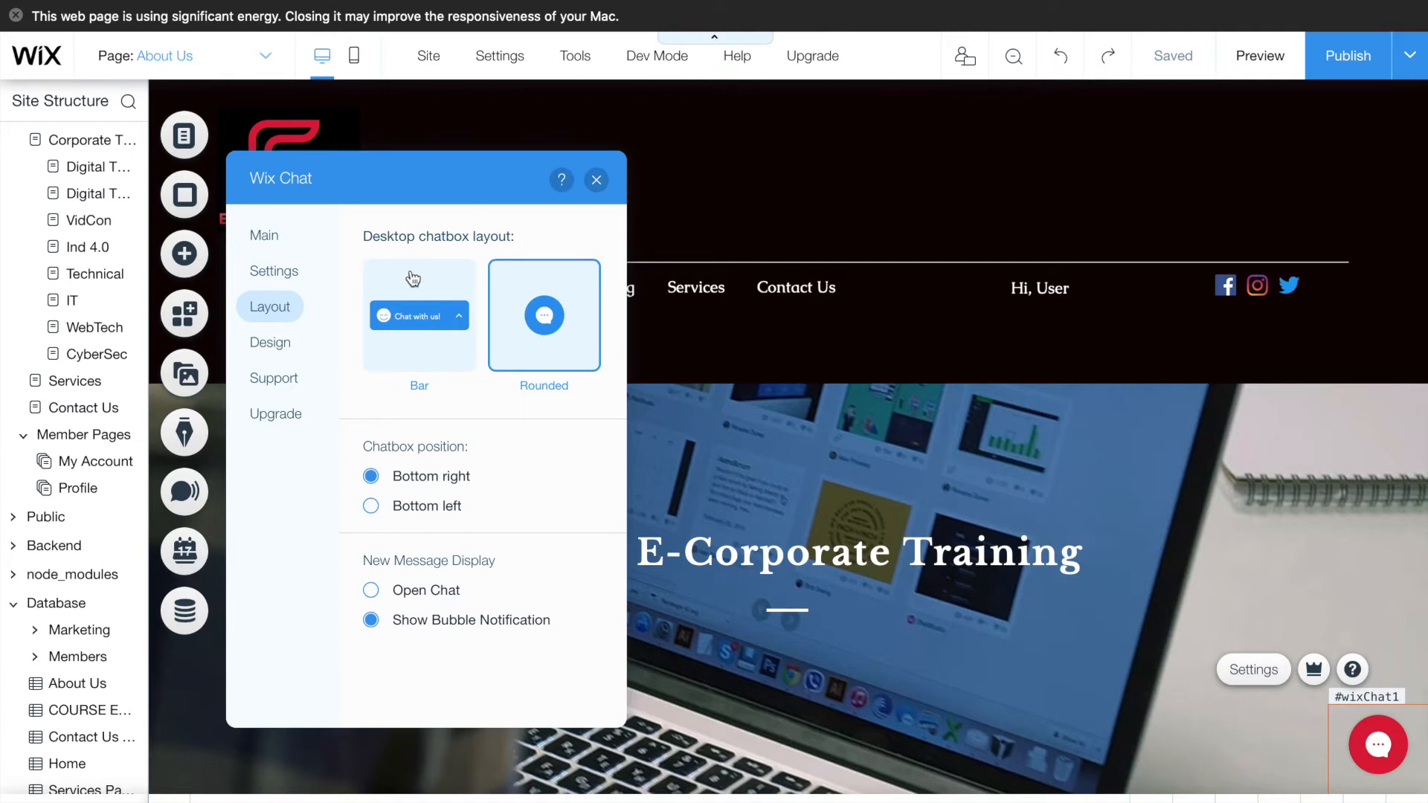
- Keep the Rounded chatbox layout with Show Bubble Notification for new messages, after trying Bar
{"action": "left_click", "coordinate": [448, 355]}
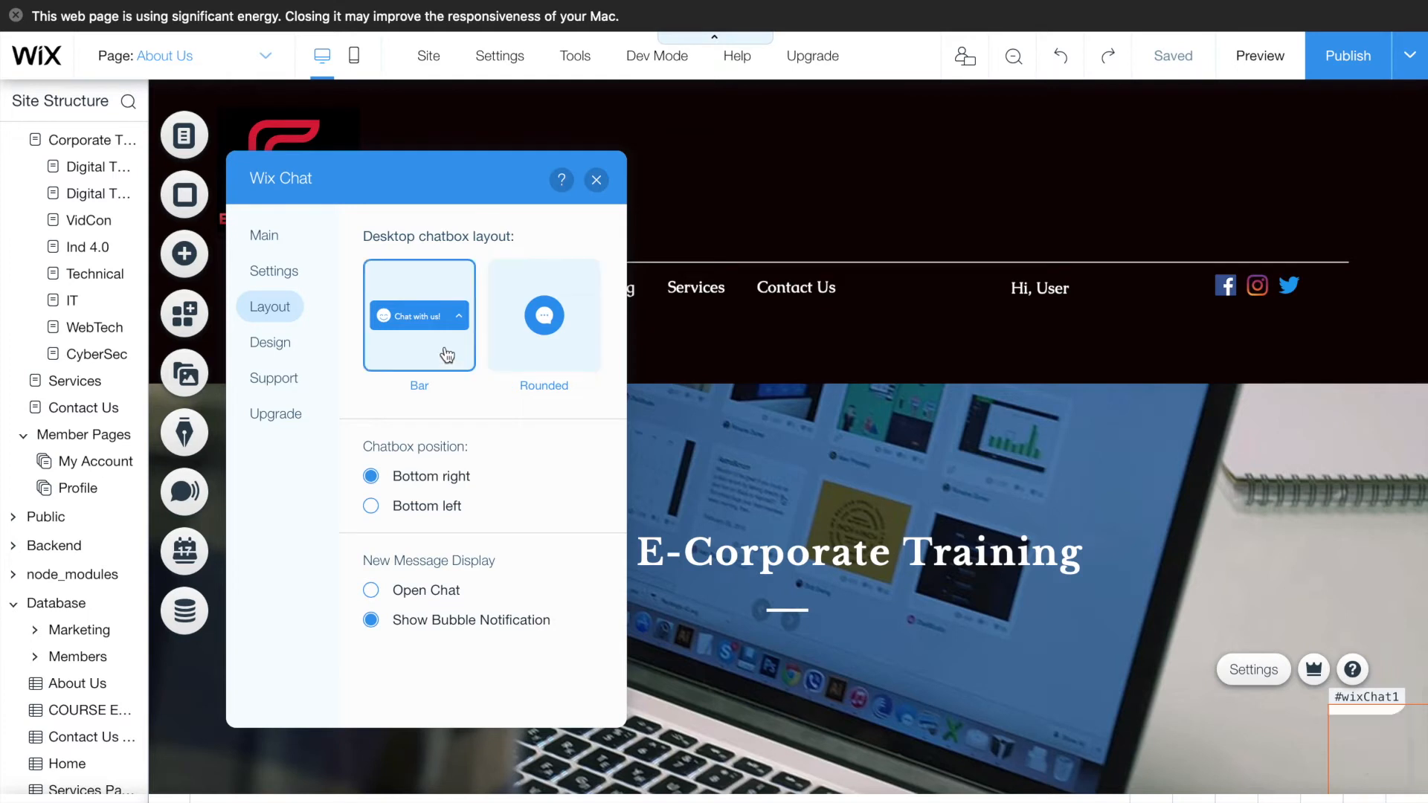
{"action": "left_click", "coordinate": [516, 347]}
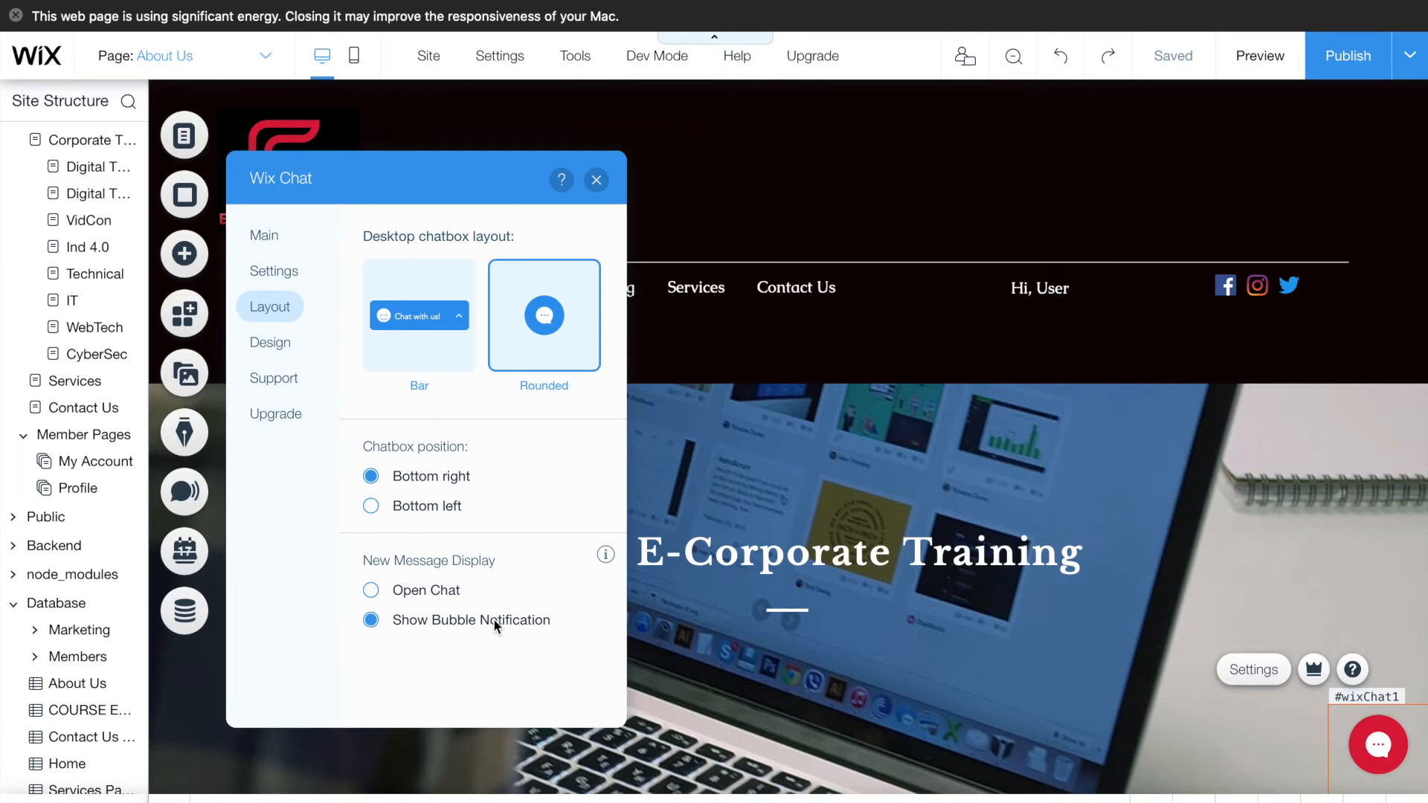
{"action": "left_click", "coordinate": [372, 591]}
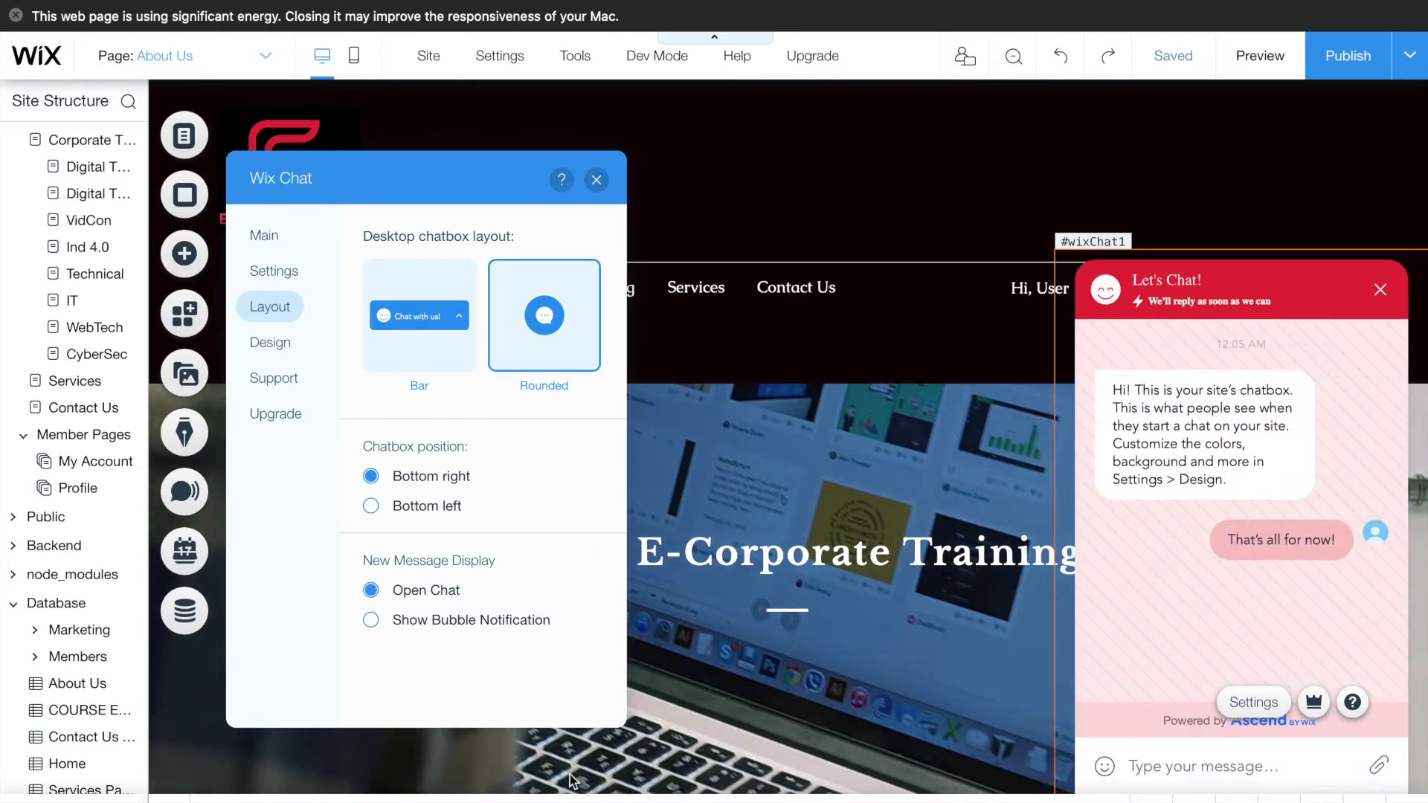
{"action": "left_click", "coordinate": [371, 620]}
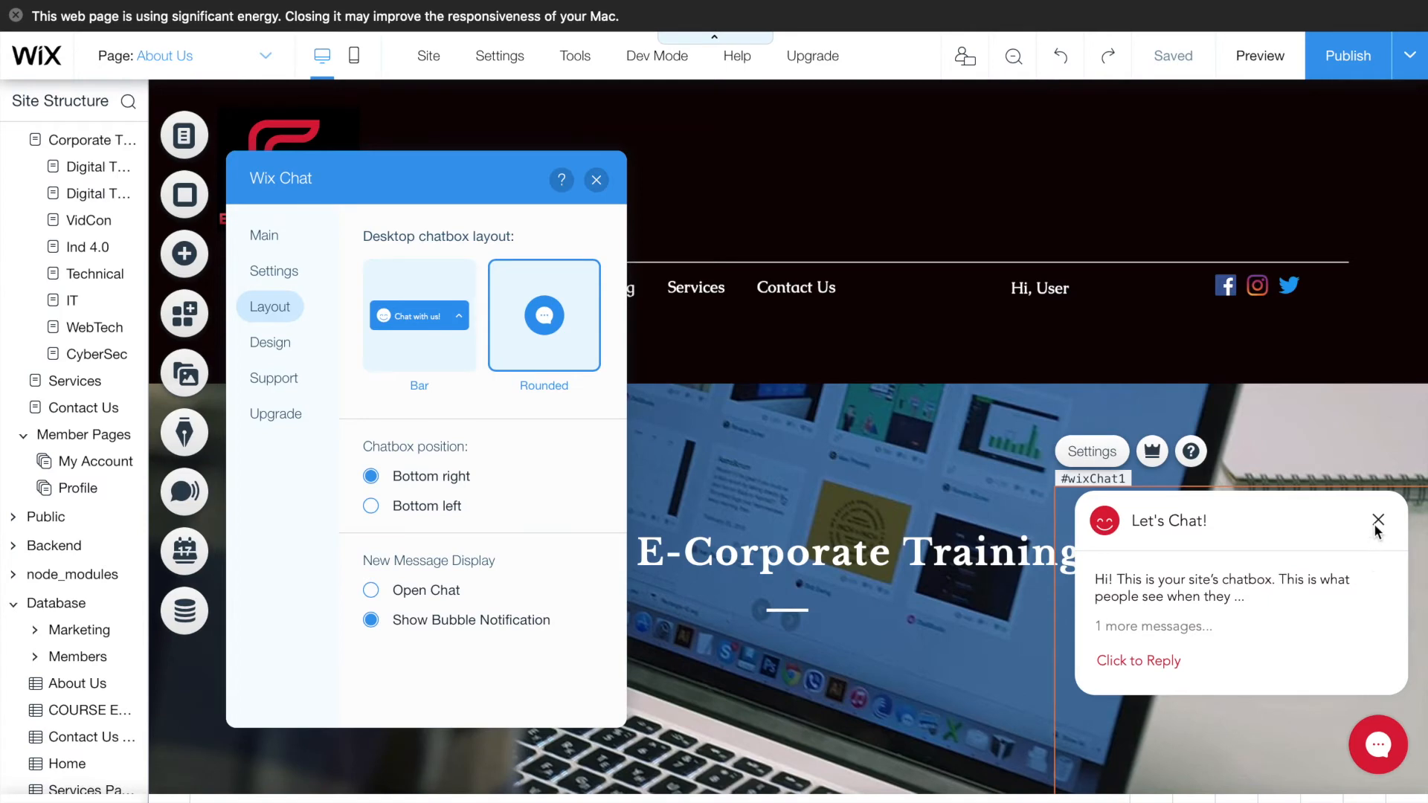
{"action": "left_click", "coordinate": [275, 350]}
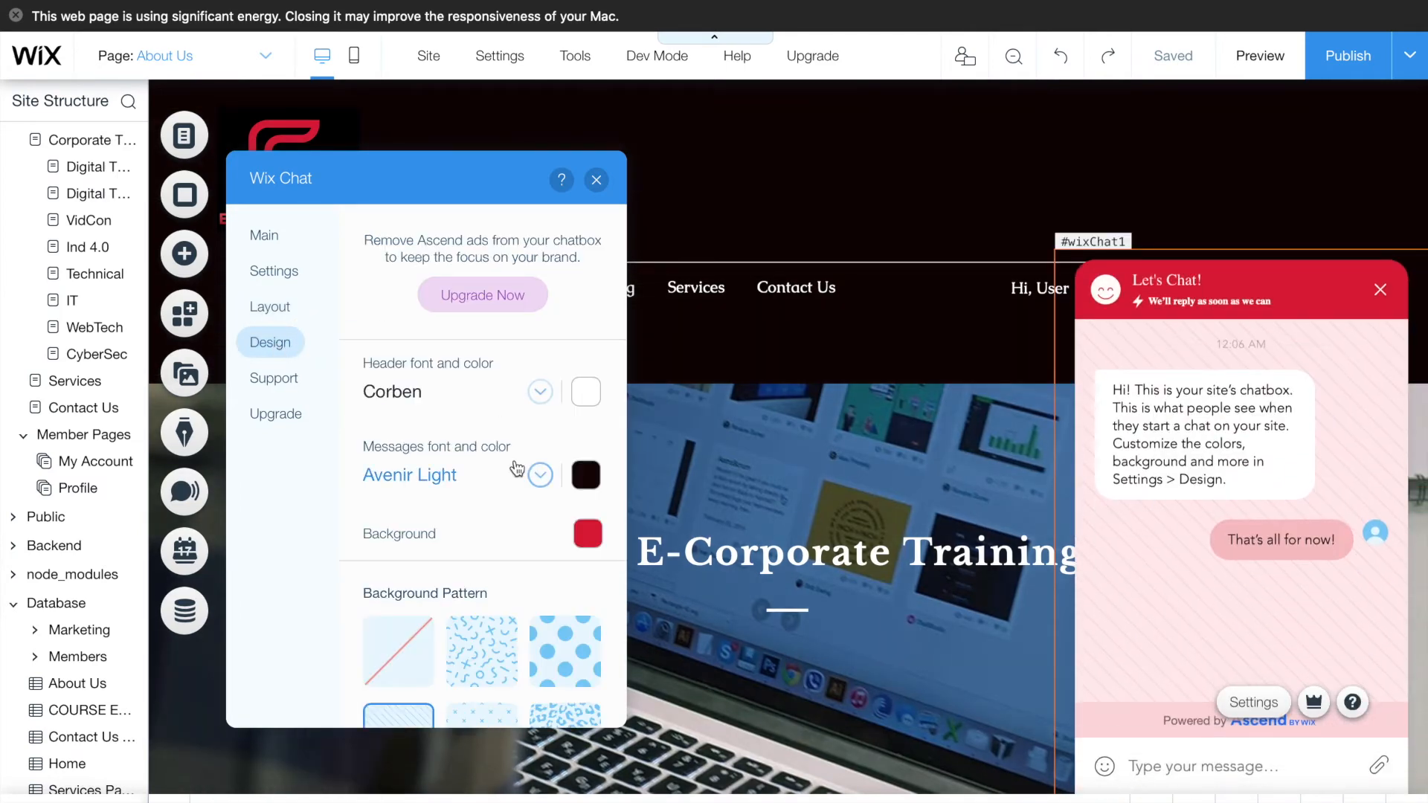
- Review the chat Design tab, close the Wix Chat panel, and select the header strip and header
{"action": "scroll", "coordinate": [517, 468], "scroll_direction": "down", "scroll_amount": 5}
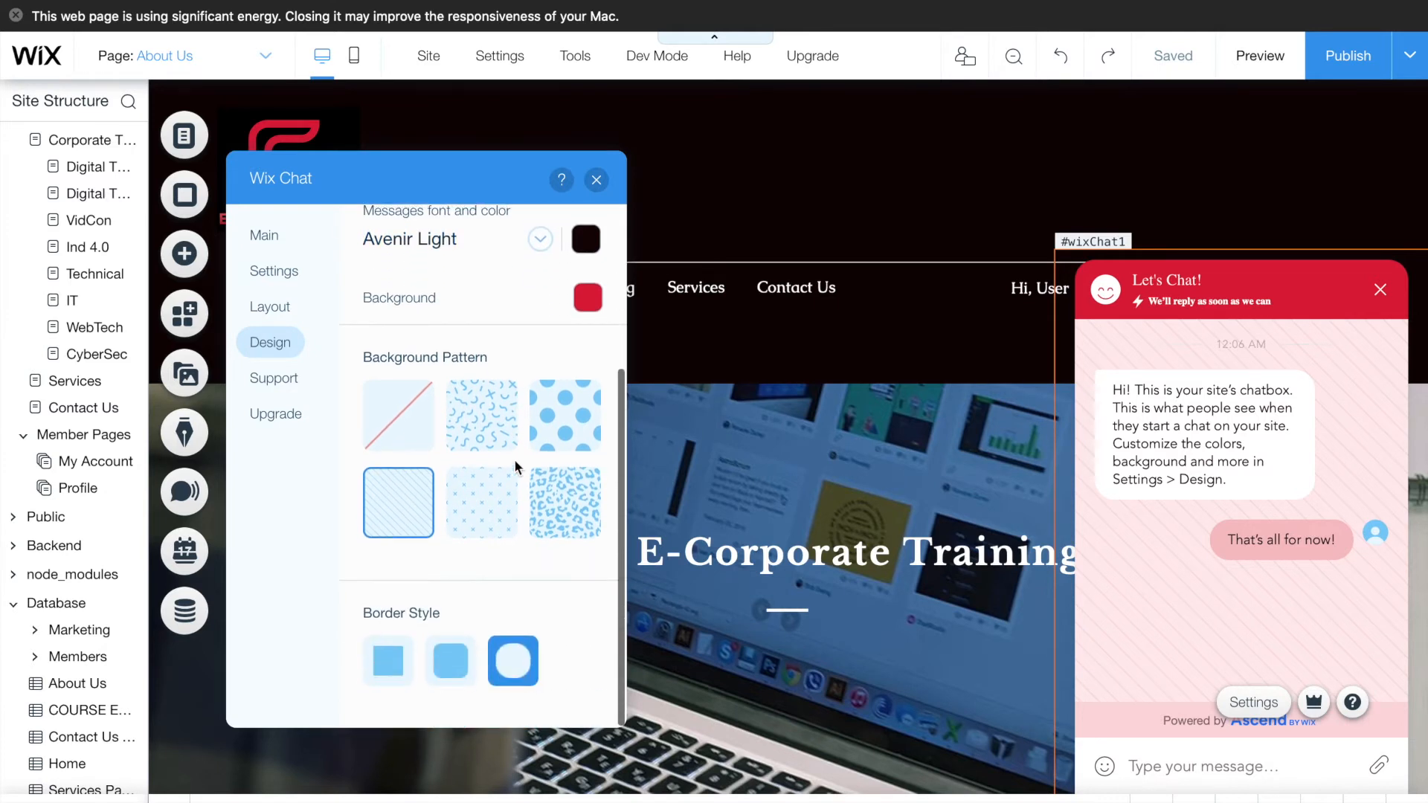
{"action": "scroll", "coordinate": [515, 459], "scroll_direction": "up", "scroll_amount": 5}
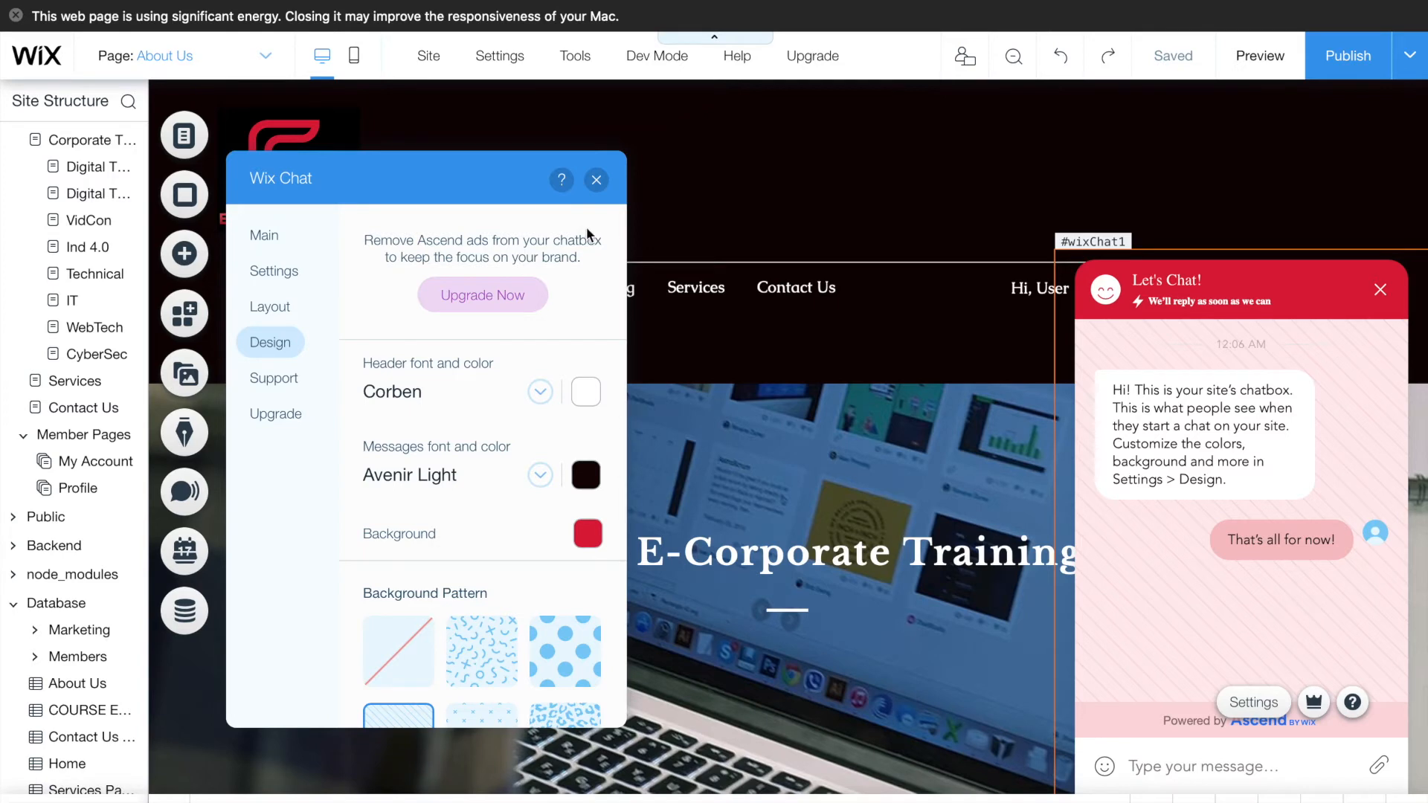
{"action": "left_click", "coordinate": [597, 189]}
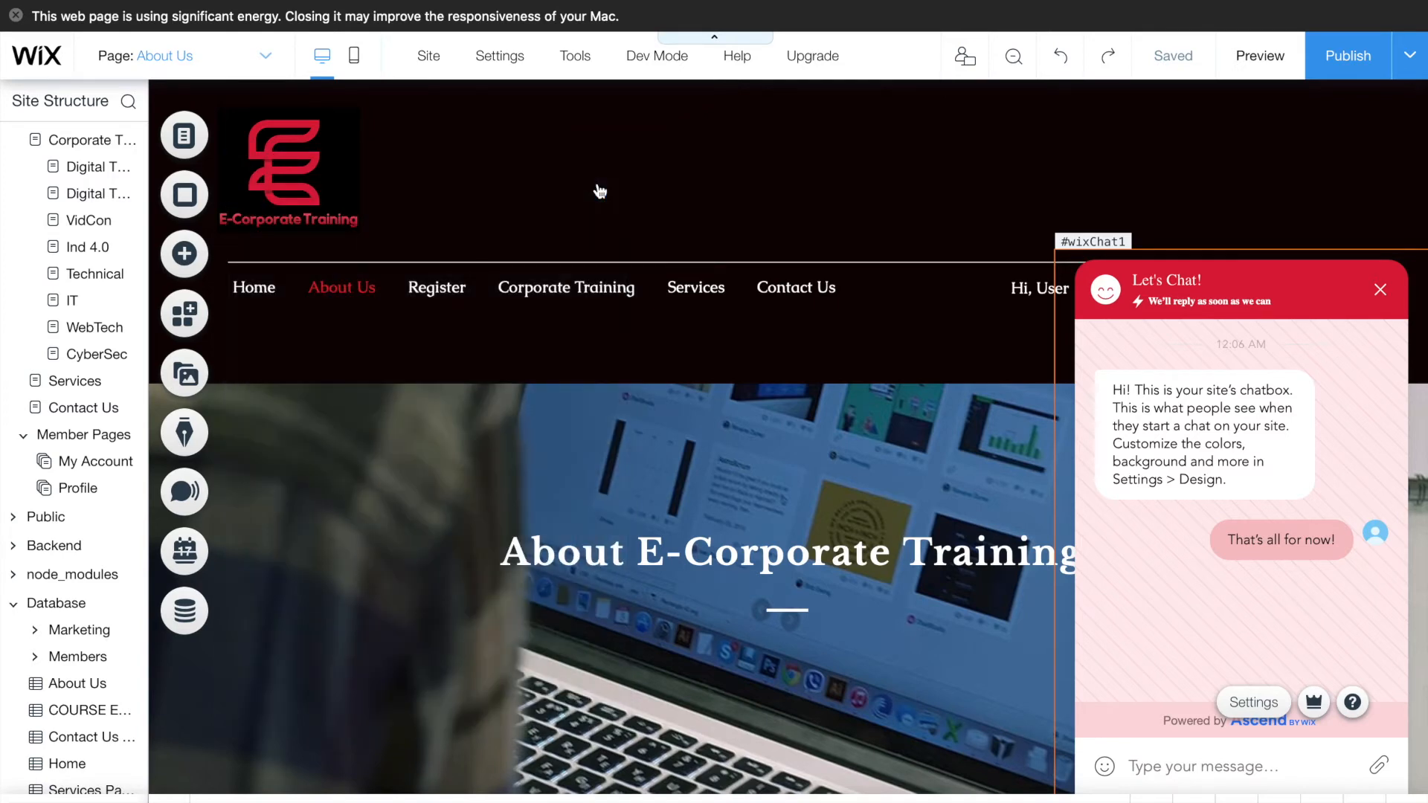
{"action": "left_click", "coordinate": [1380, 291]}
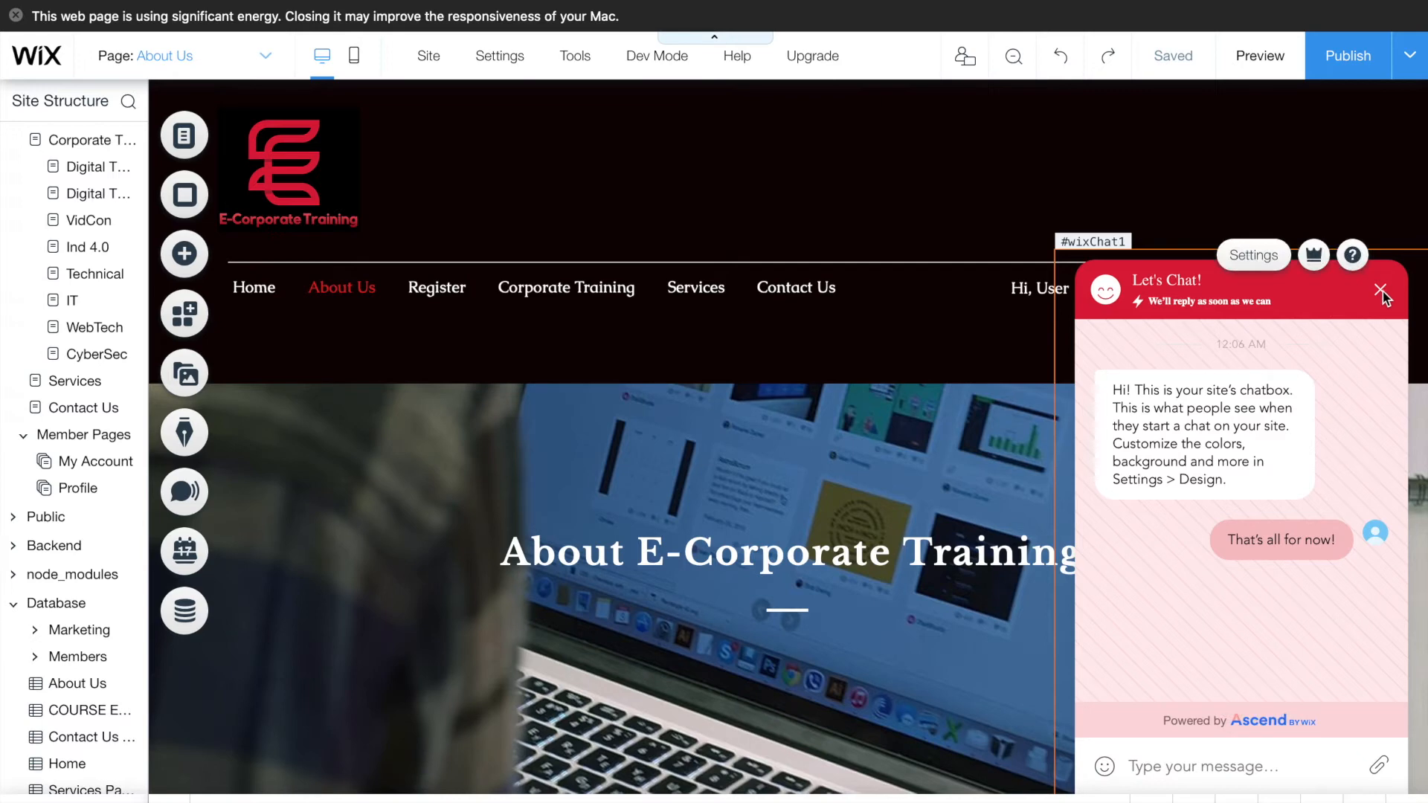
{"action": "left_click", "coordinate": [1078, 323]}
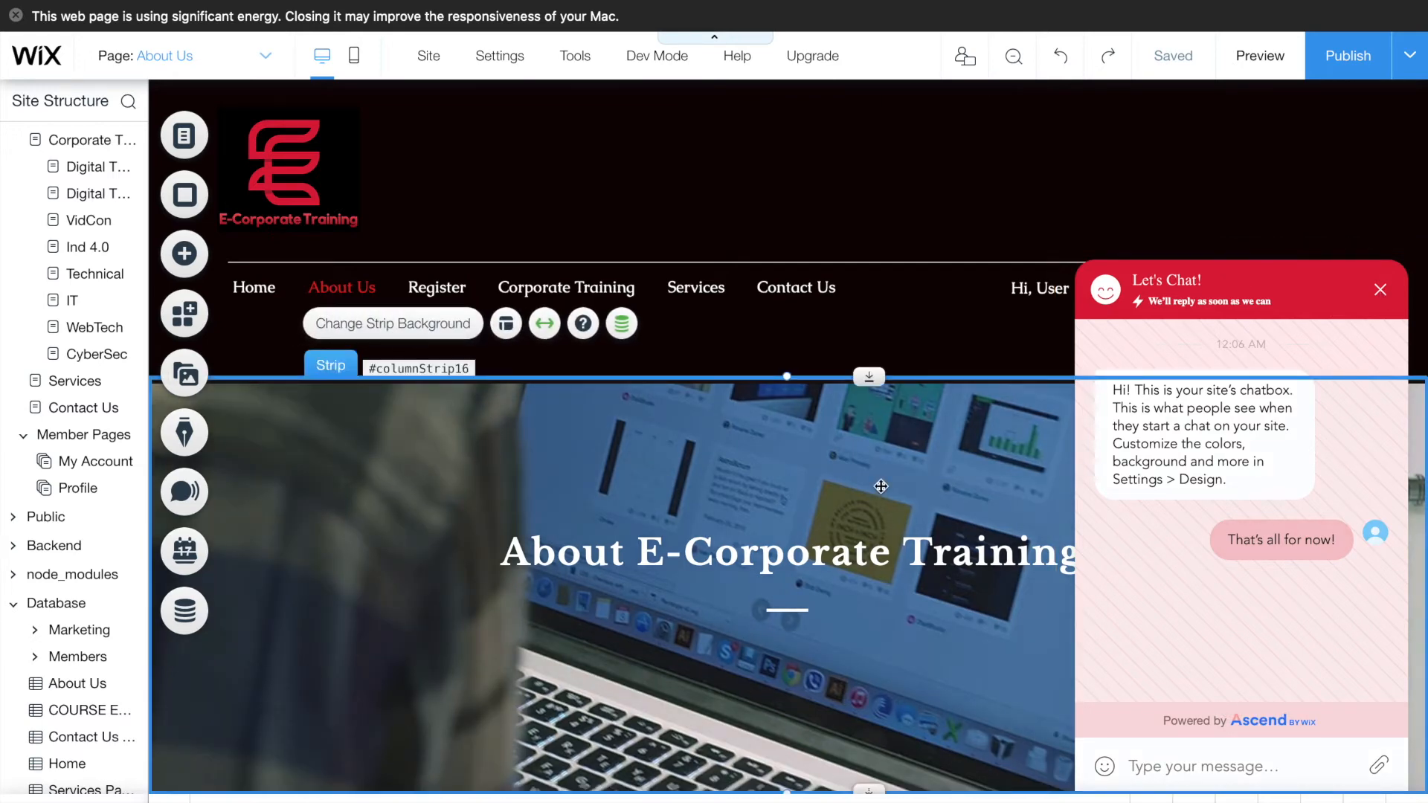
{"action": "left_click", "coordinate": [1083, 225]}
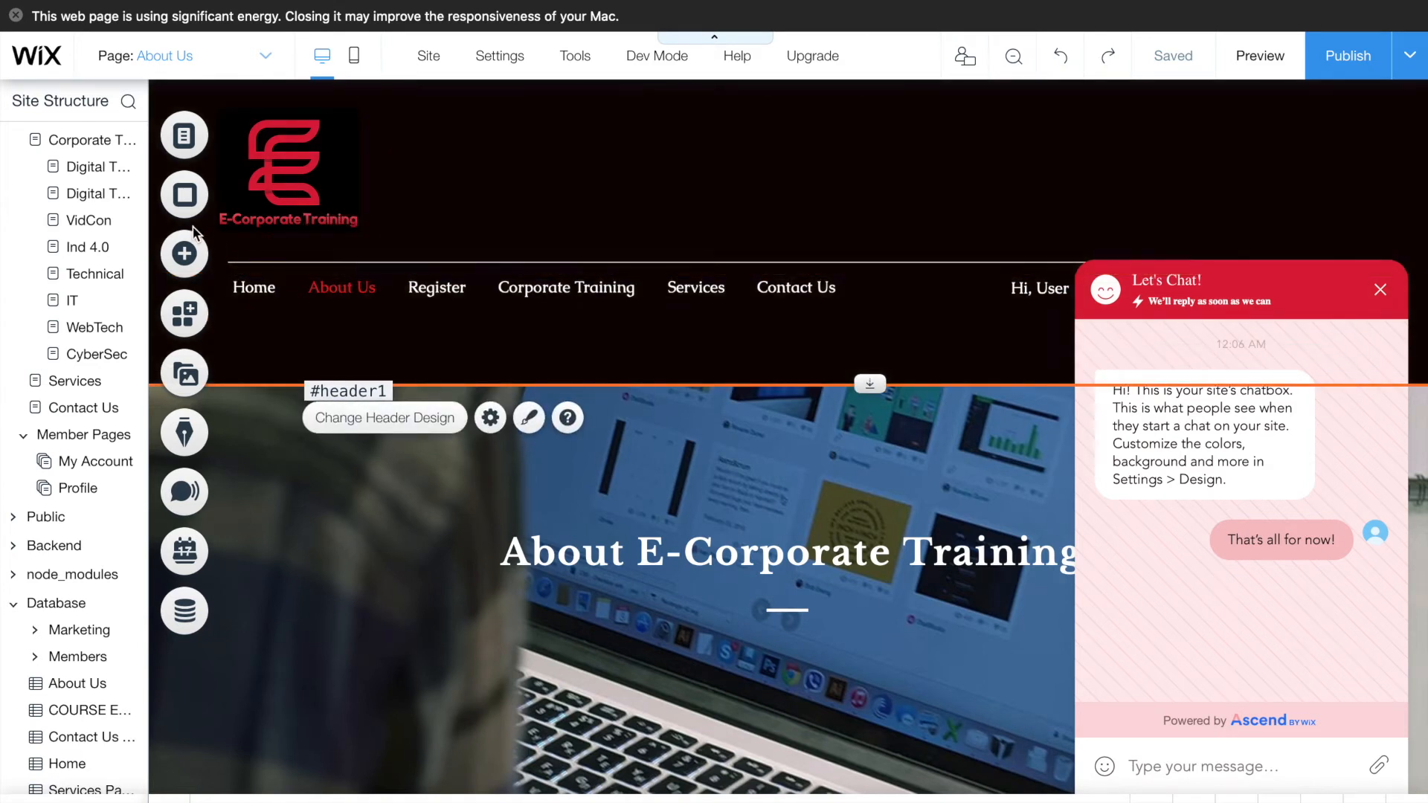
{"action": "scroll", "coordinate": [105, 208], "scroll_direction": "up", "scroll_amount": 3}
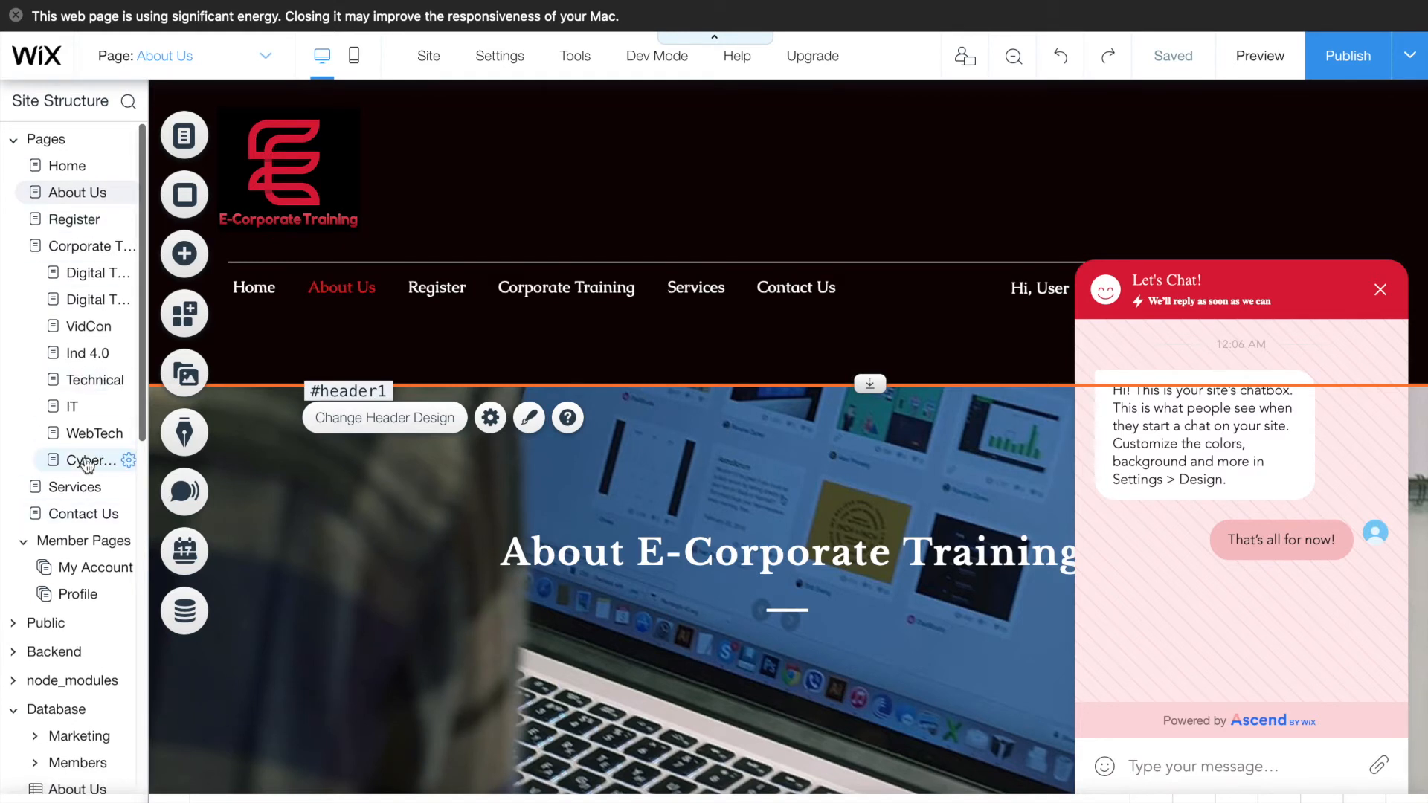
- Open the Services page and scroll through its room cards
{"action": "left_click", "coordinate": [79, 489]}
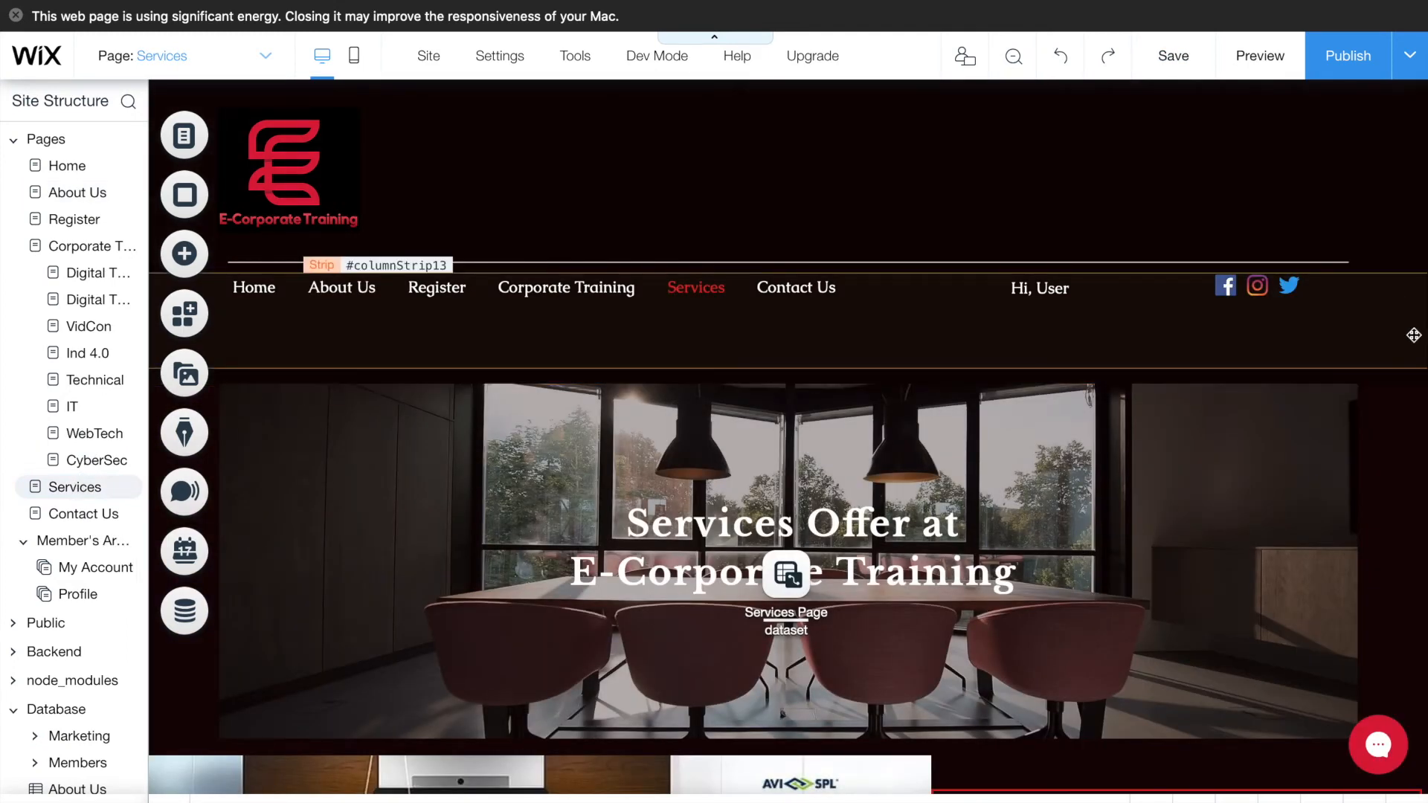
{"action": "scroll", "coordinate": [1414, 335], "scroll_direction": "down", "scroll_amount": 1}
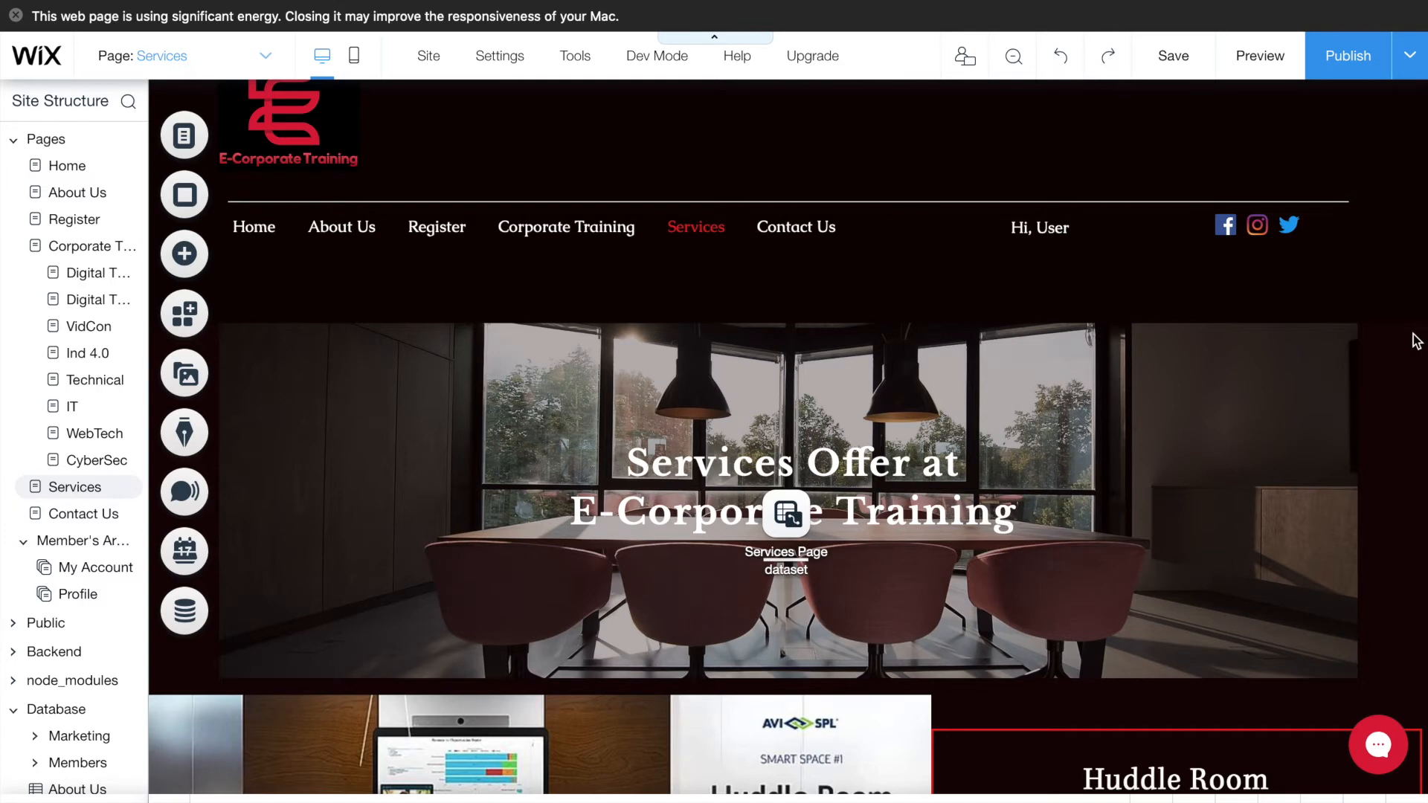
{"action": "scroll", "coordinate": [1415, 341], "scroll_direction": "down", "scroll_amount": 3}
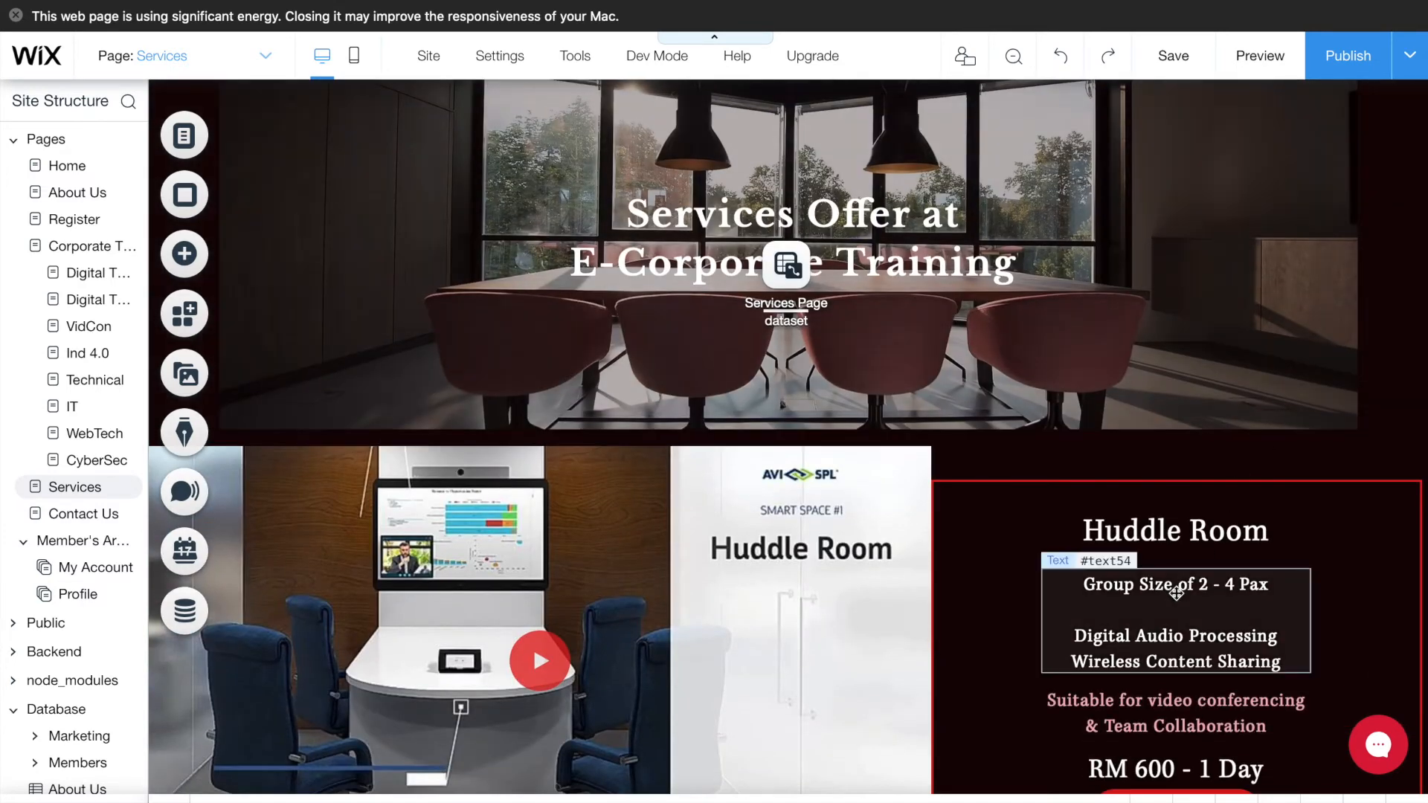
{"action": "scroll", "coordinate": [1176, 593], "scroll_direction": "down", "scroll_amount": 1}
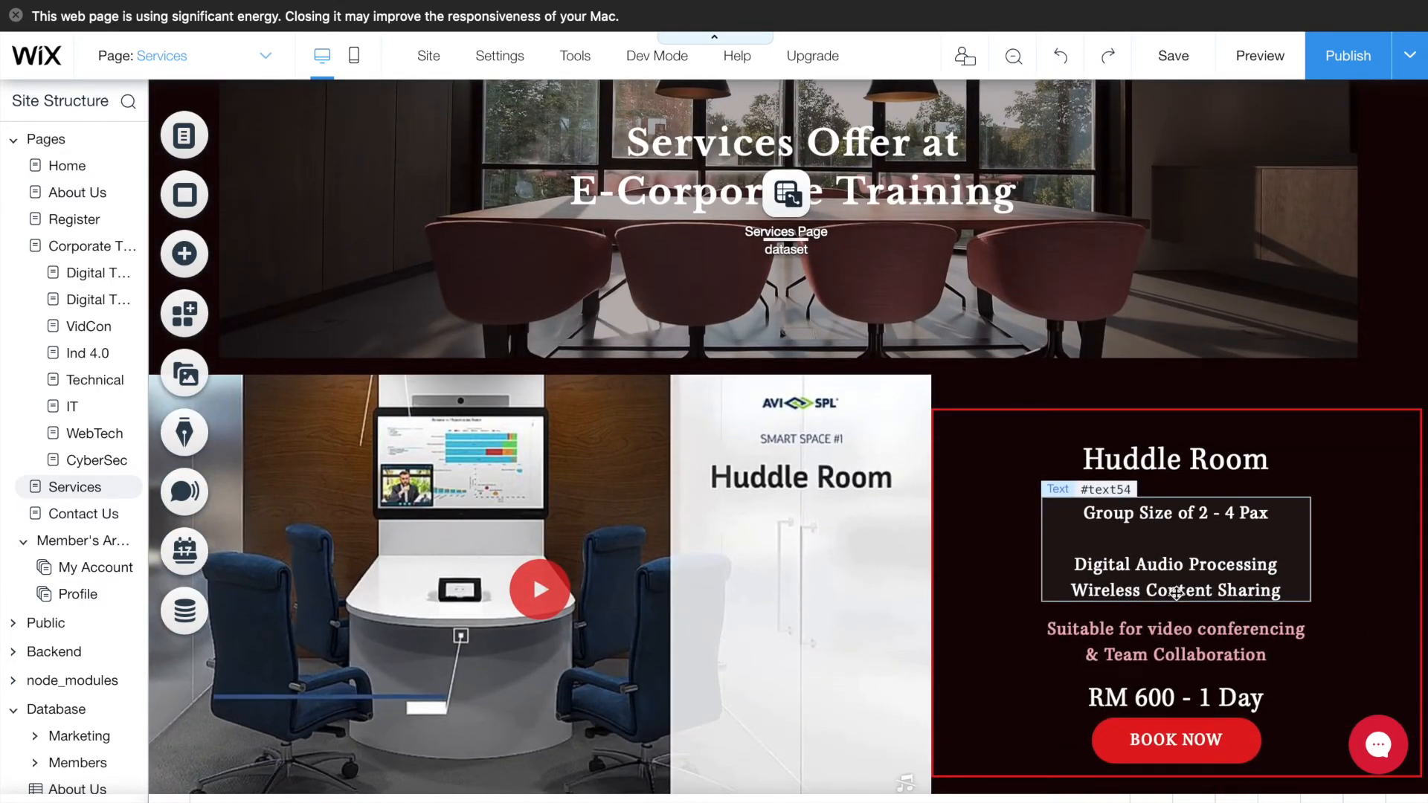
{"action": "scroll", "coordinate": [1176, 593], "scroll_direction": "down", "scroll_amount": 7}
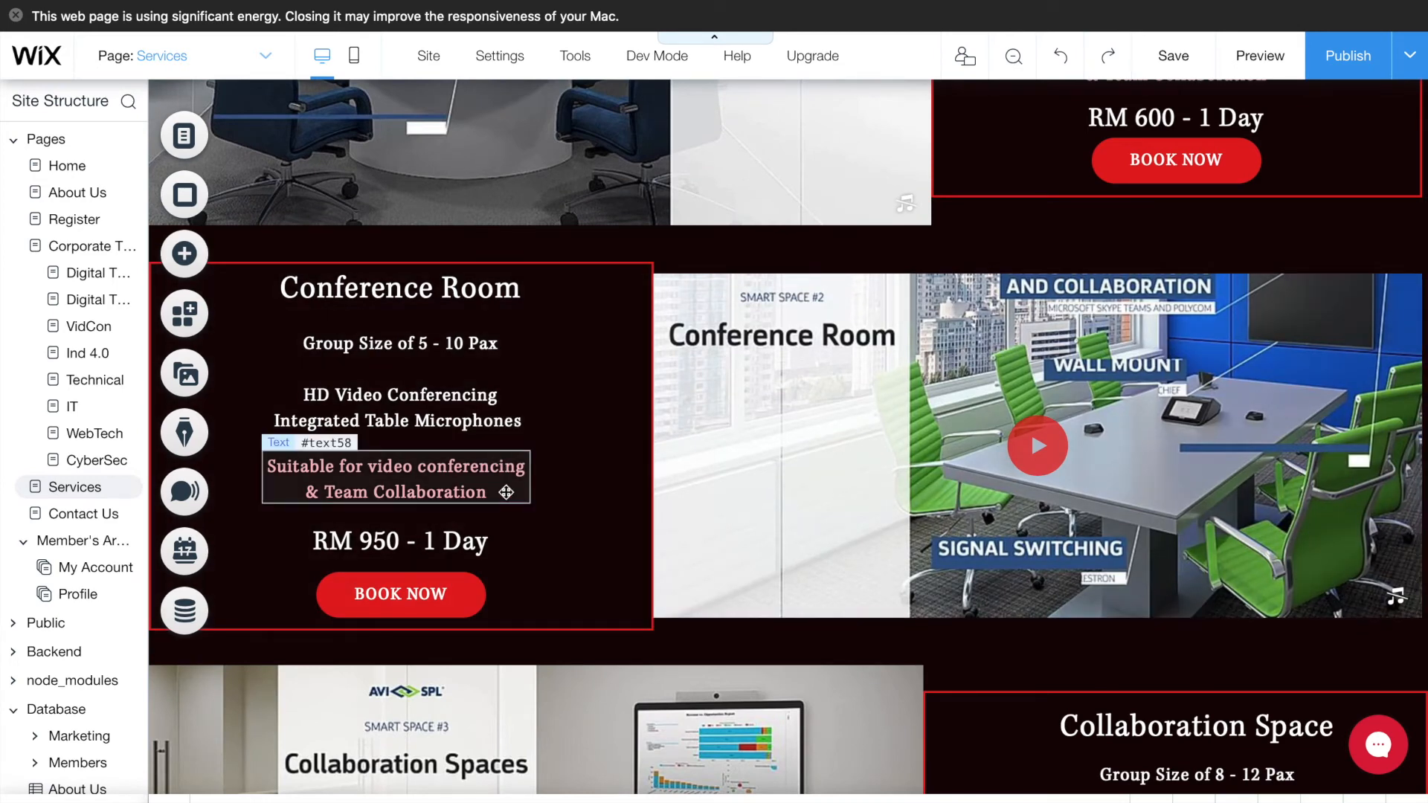
{"action": "scroll", "coordinate": [506, 492], "scroll_direction": "down", "scroll_amount": 5}
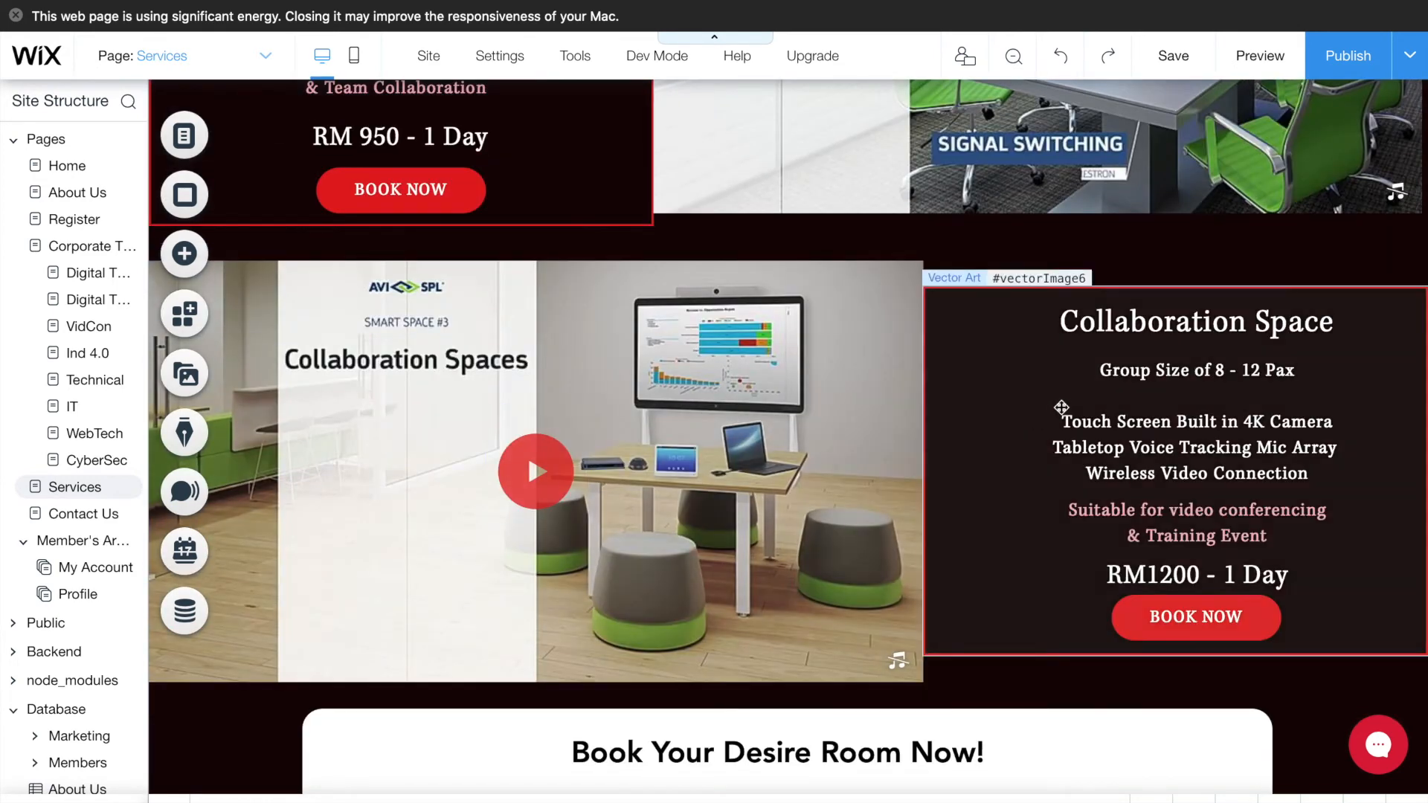
{"action": "scroll", "coordinate": [1063, 407], "scroll_direction": "up", "scroll_amount": 20}
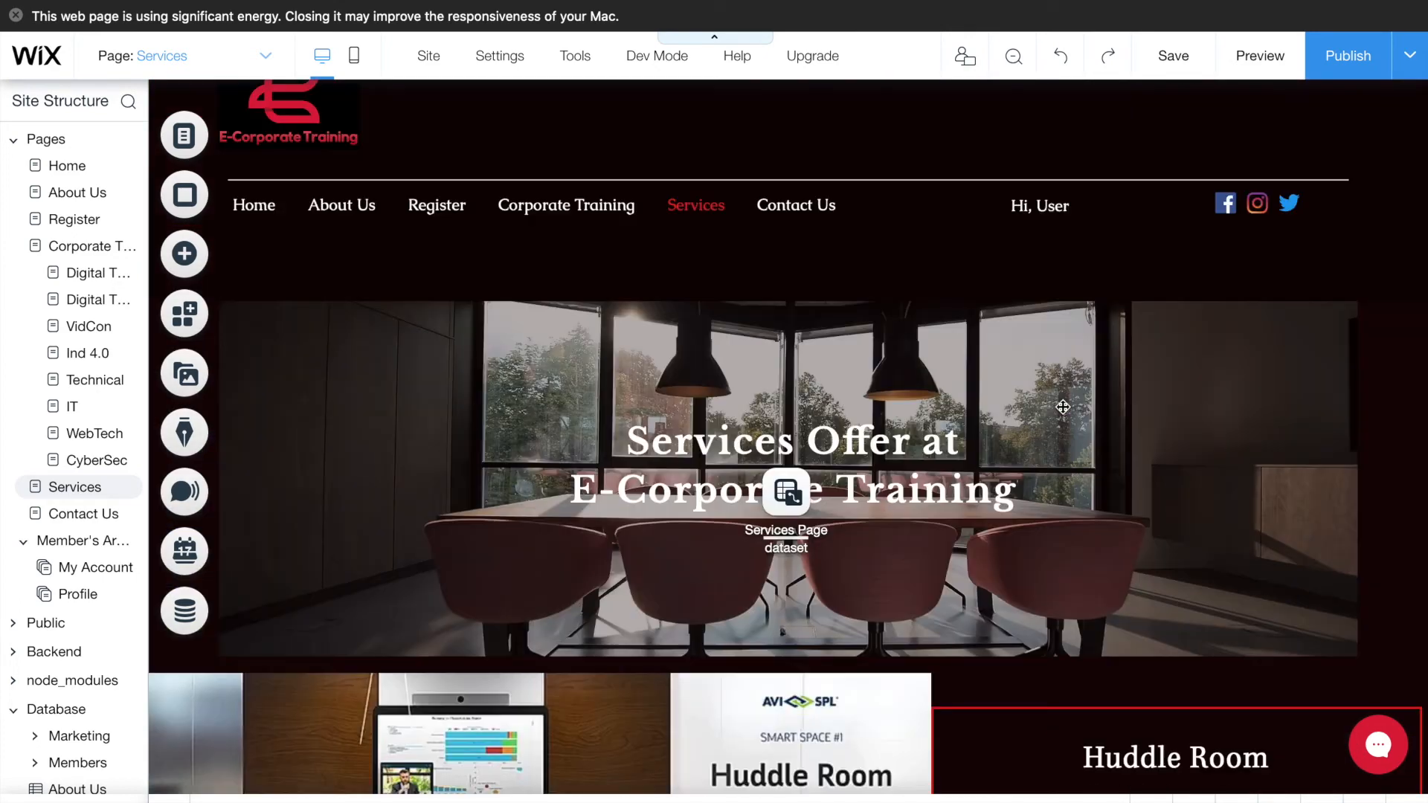
{"action": "scroll", "coordinate": [1063, 406], "scroll_direction": "down", "scroll_amount": 4}
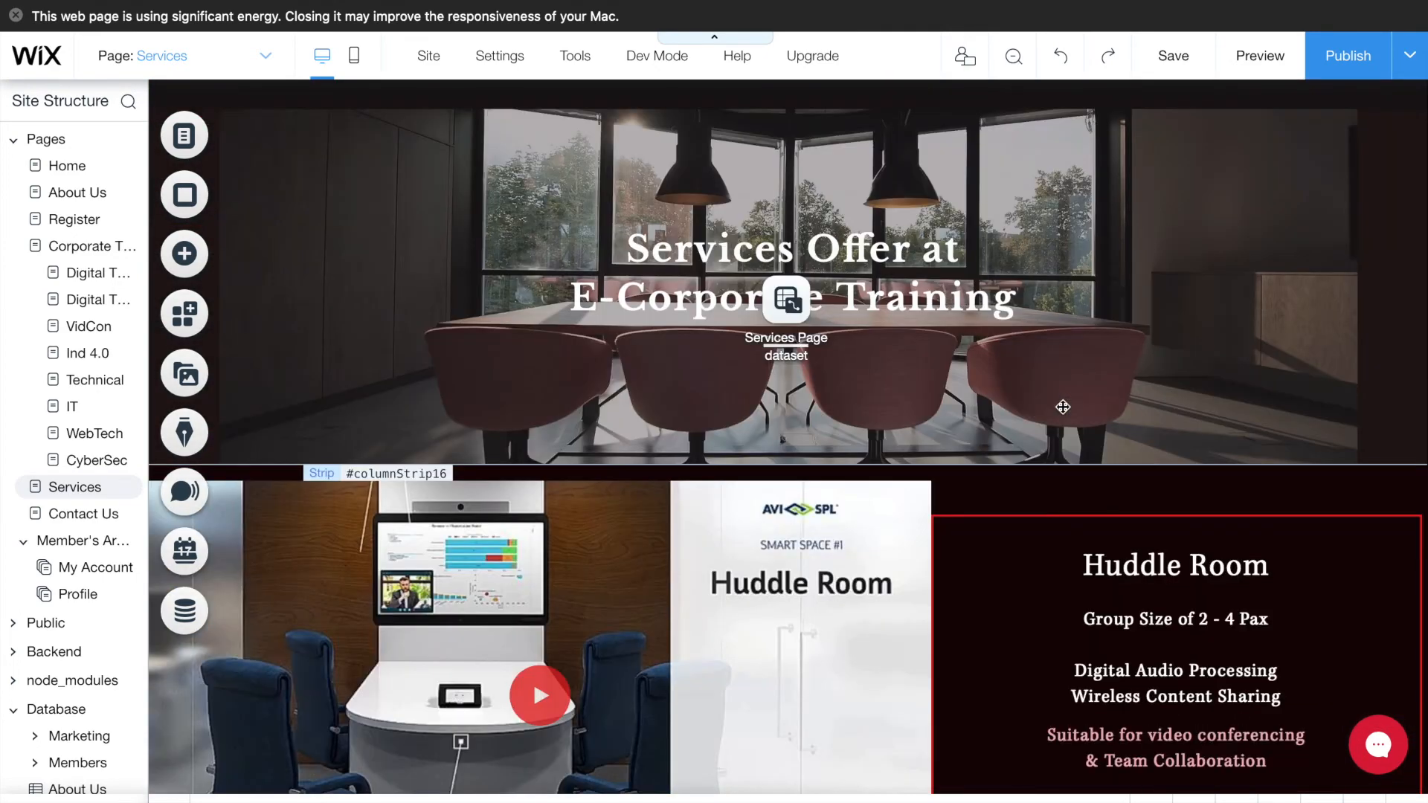
{"action": "scroll", "coordinate": [1064, 407], "scroll_direction": "down", "scroll_amount": 2}
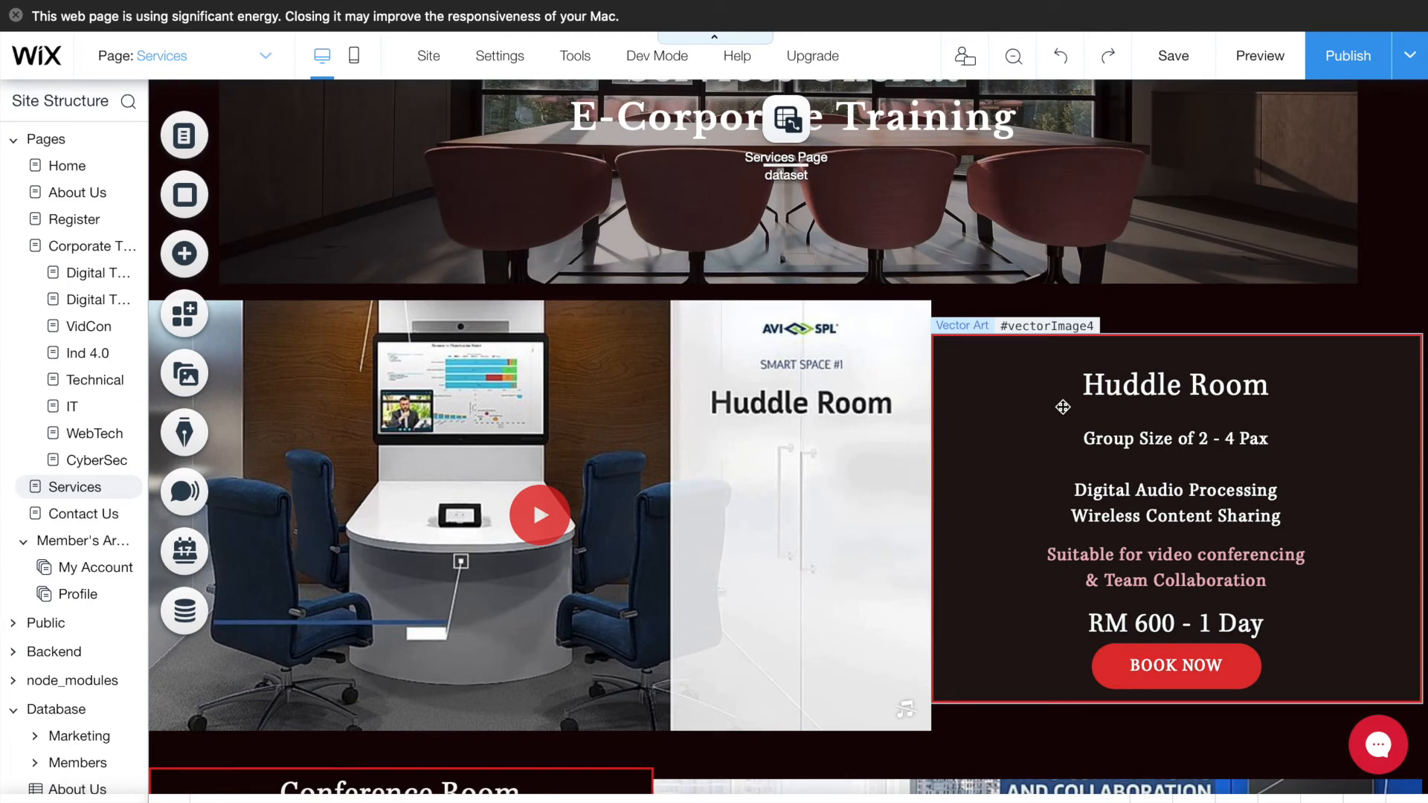
{"action": "scroll", "coordinate": [1063, 407], "scroll_direction": "up", "scroll_amount": 5}
{"action": "scroll", "coordinate": [1063, 407], "scroll_direction": "up", "scroll_amount": 2}
- Select the hero banner strip and then the Huddle Room video player
{"action": "left_click", "coordinate": [897, 411]}
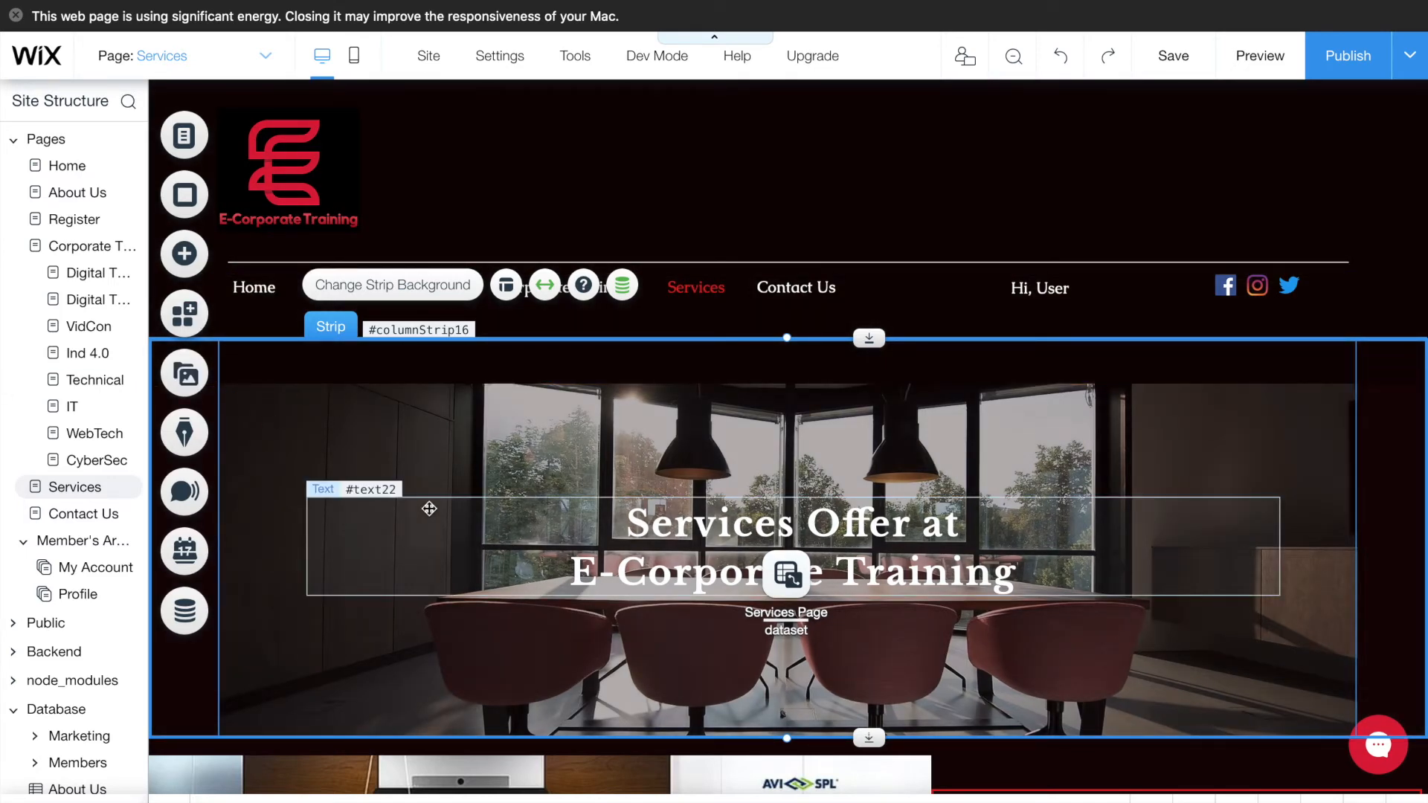
{"action": "scroll", "coordinate": [548, 476], "scroll_direction": "down", "scroll_amount": 5}
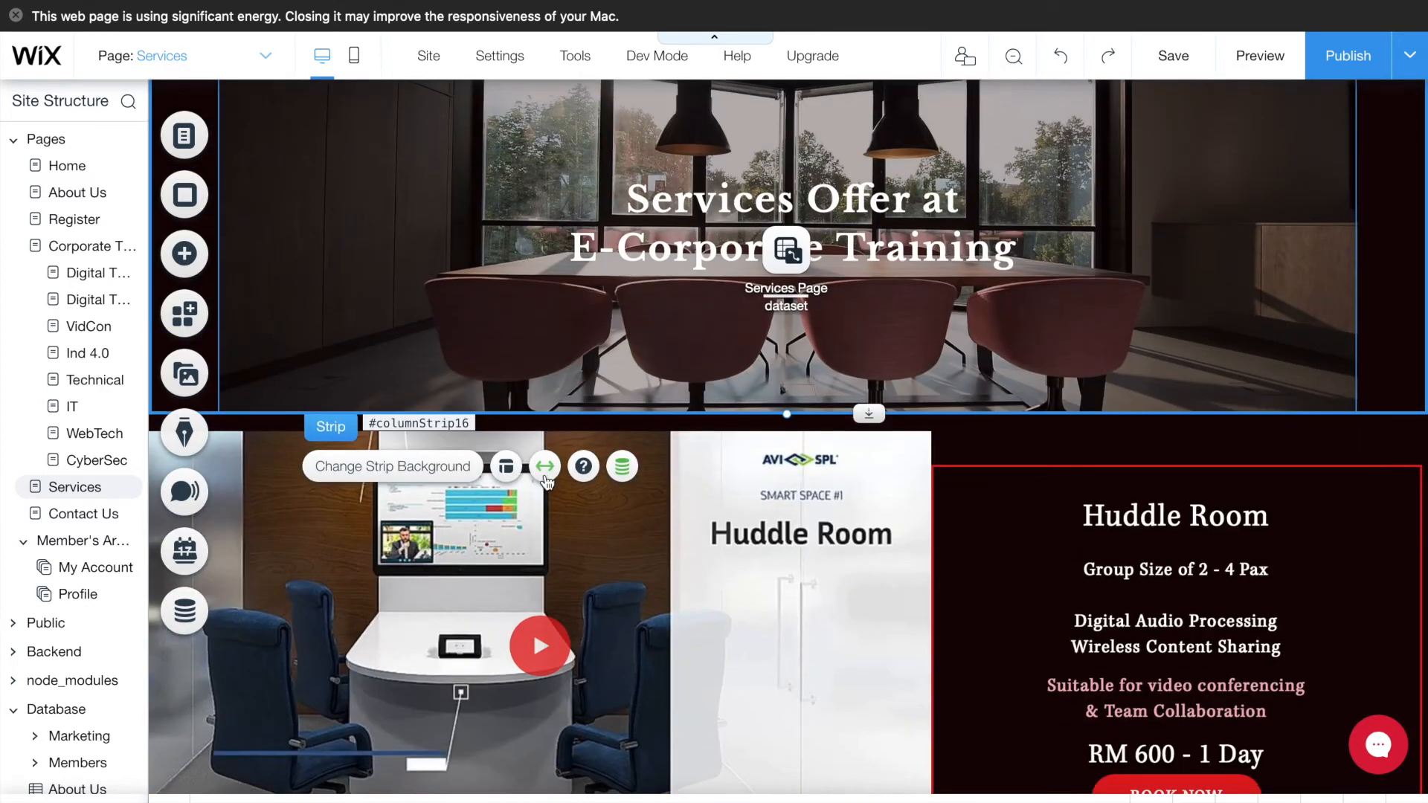
{"action": "scroll", "coordinate": [546, 482], "scroll_direction": "down", "scroll_amount": 2}
{"action": "left_click", "coordinate": [600, 363]}
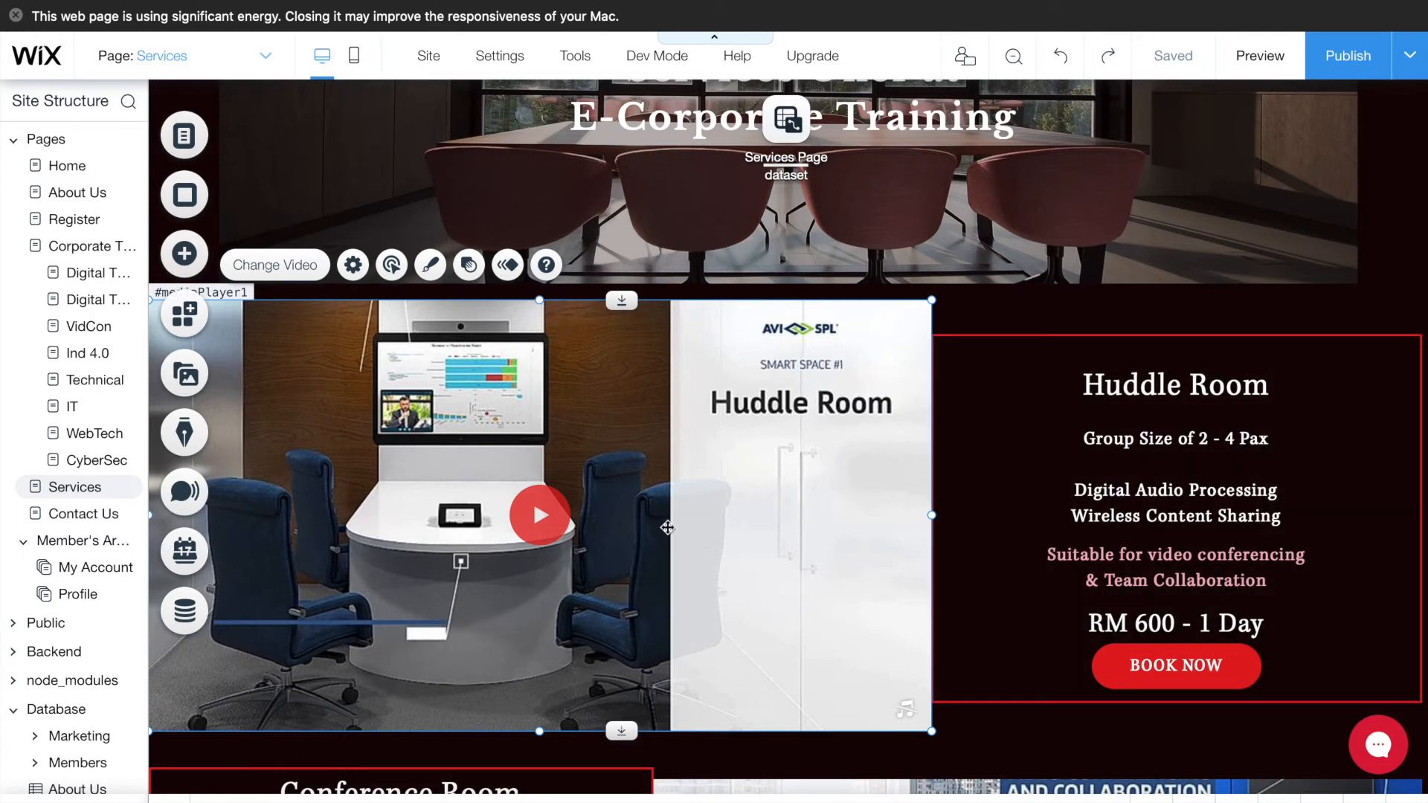
- Browse the Huddle Room play button's colours and styles, leaving the round red button unchanged
{"action": "left_click", "coordinate": [534, 517]}
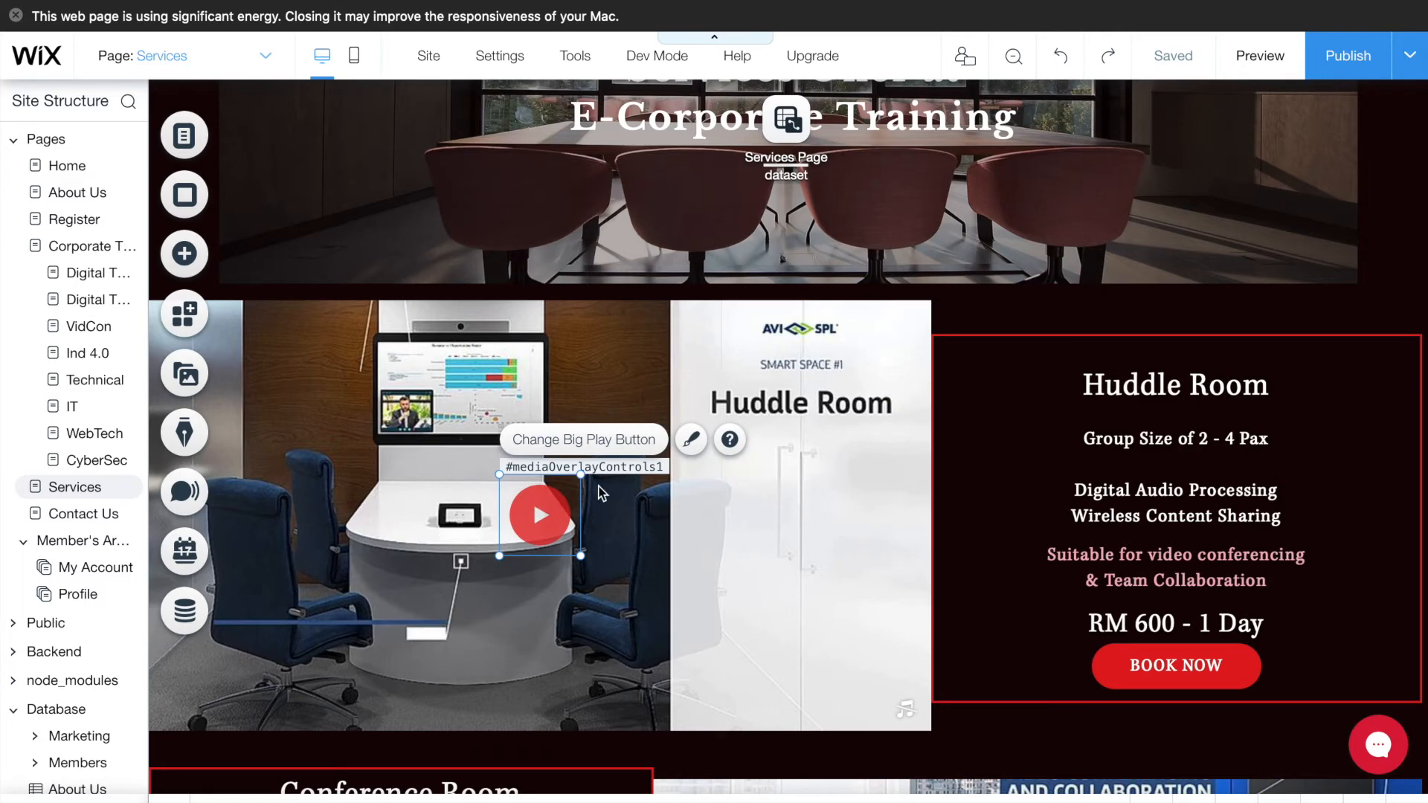
{"action": "left_click", "coordinate": [691, 442]}
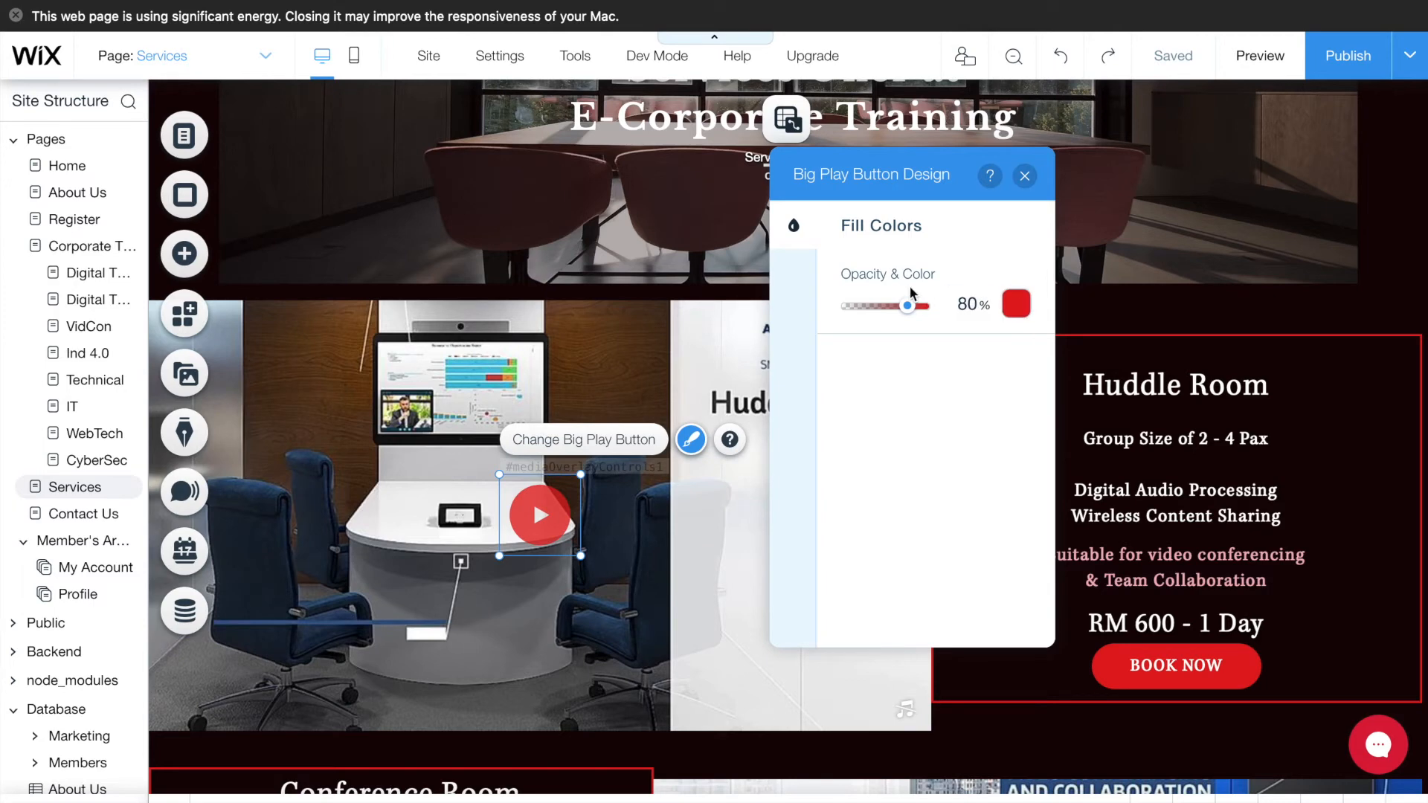
{"action": "left_click", "coordinate": [1030, 183]}
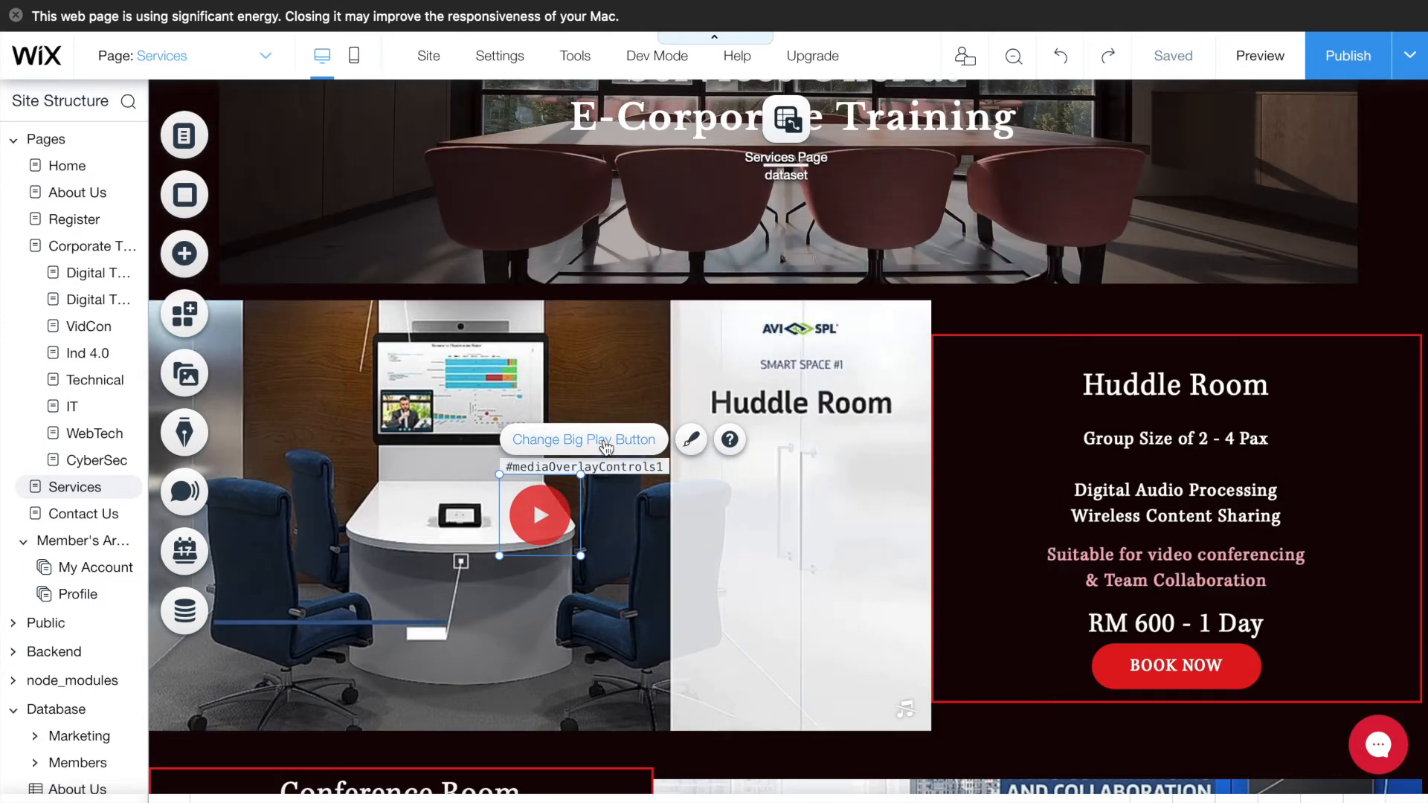
{"action": "left_click", "coordinate": [607, 443]}
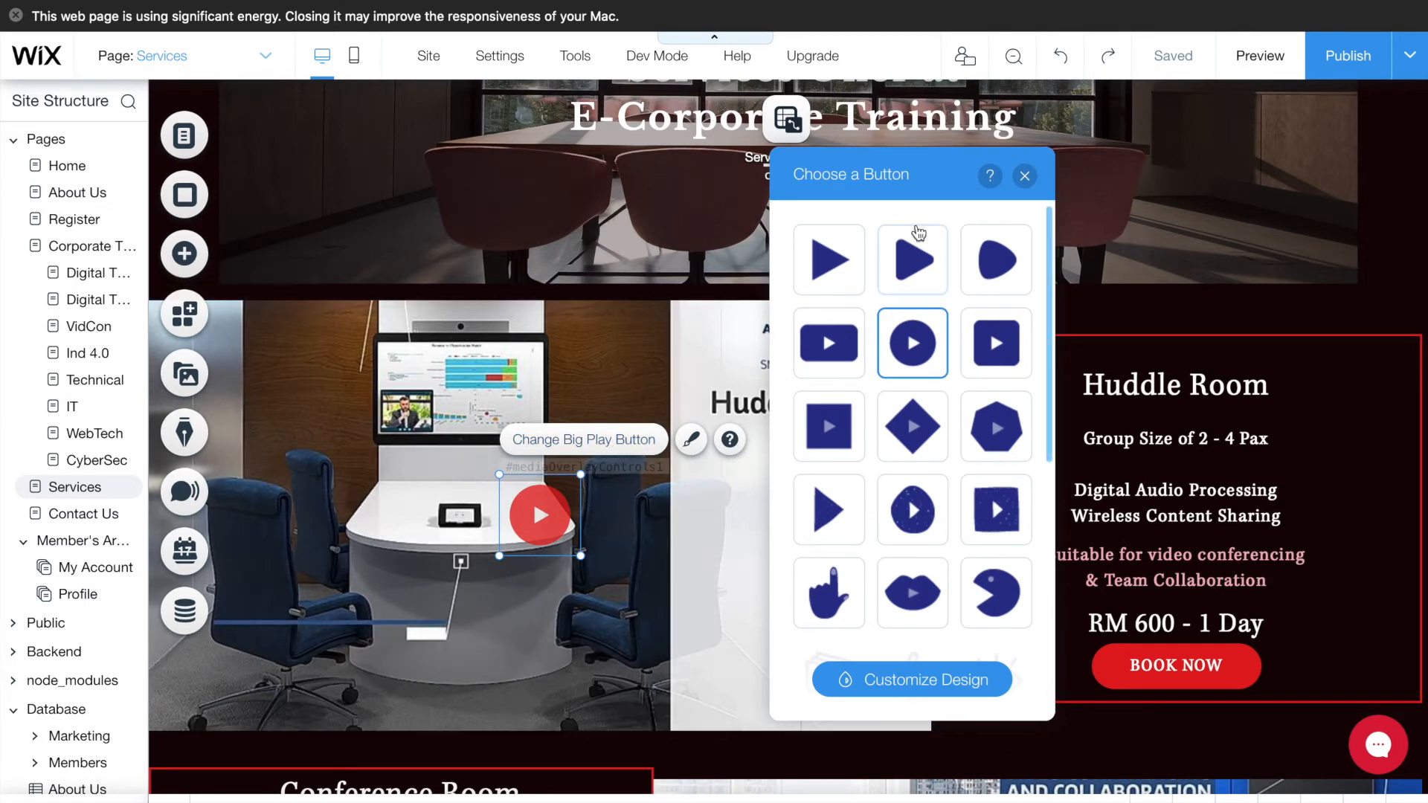
{"action": "scroll", "coordinate": [907, 342], "scroll_direction": "down", "scroll_amount": 3}
{"action": "scroll", "coordinate": [907, 343], "scroll_direction": "up", "scroll_amount": 3}
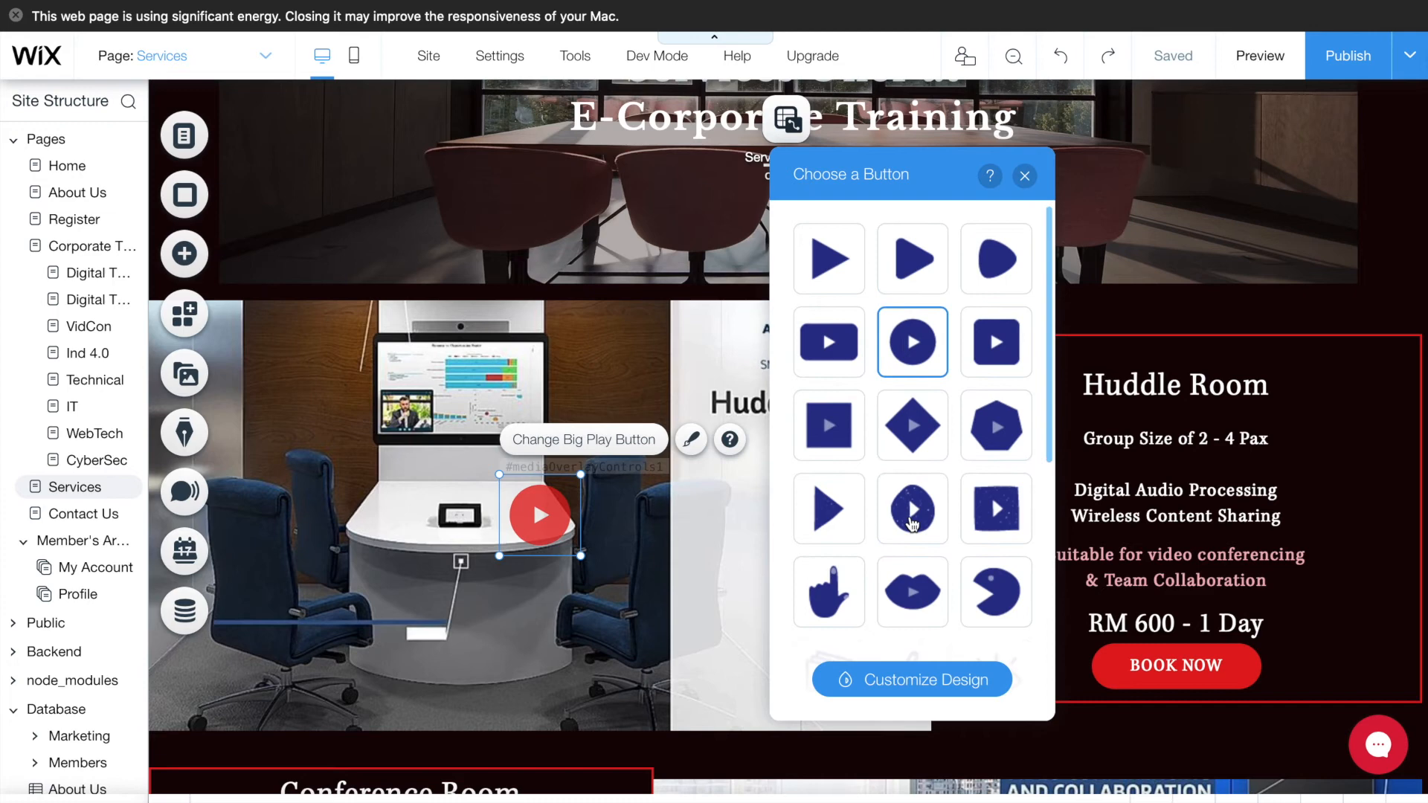
{"action": "left_click", "coordinate": [571, 379]}
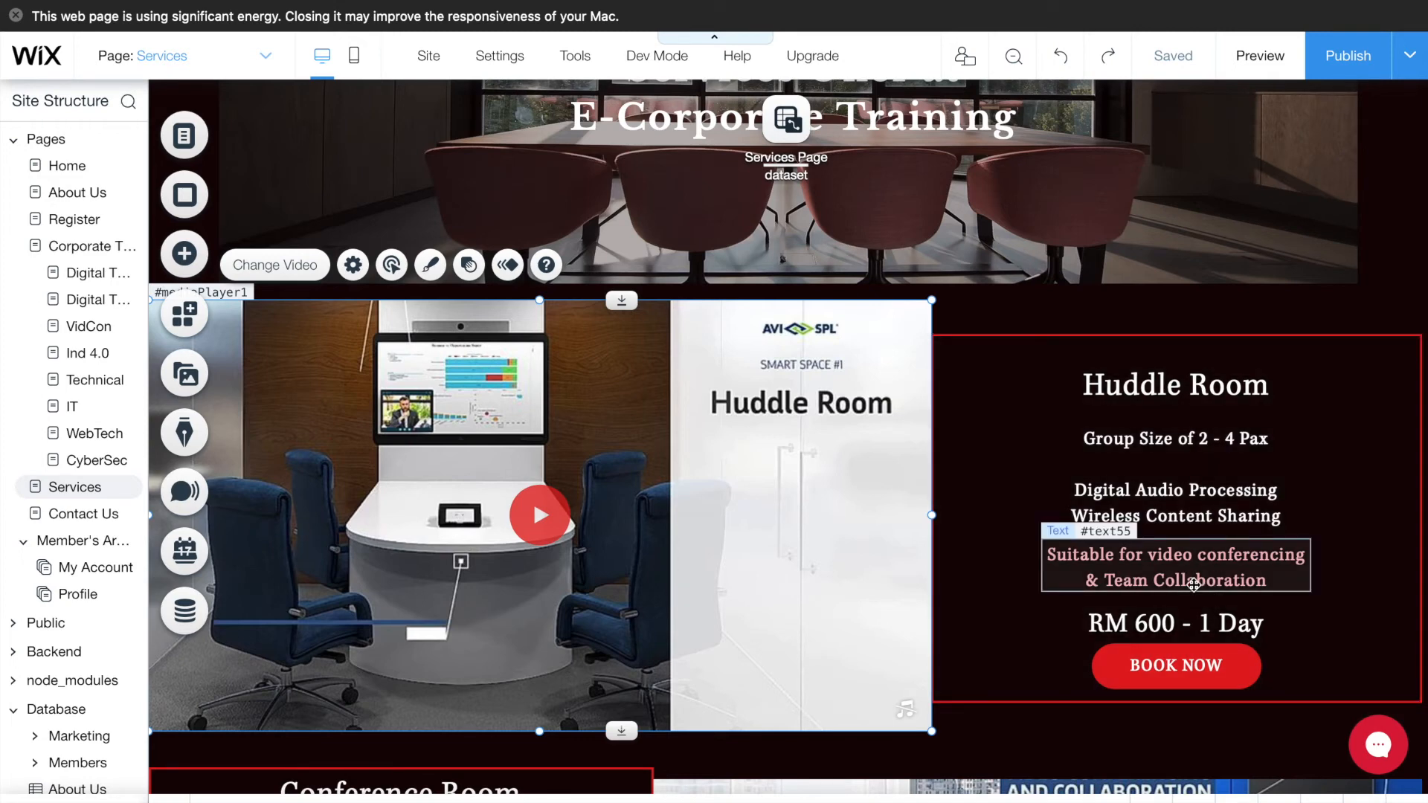
- Select the Huddle Room BOOK NOW button and browse text-style button designs without adding one
{"action": "scroll", "coordinate": [1193, 585], "scroll_direction": "down", "scroll_amount": 1}
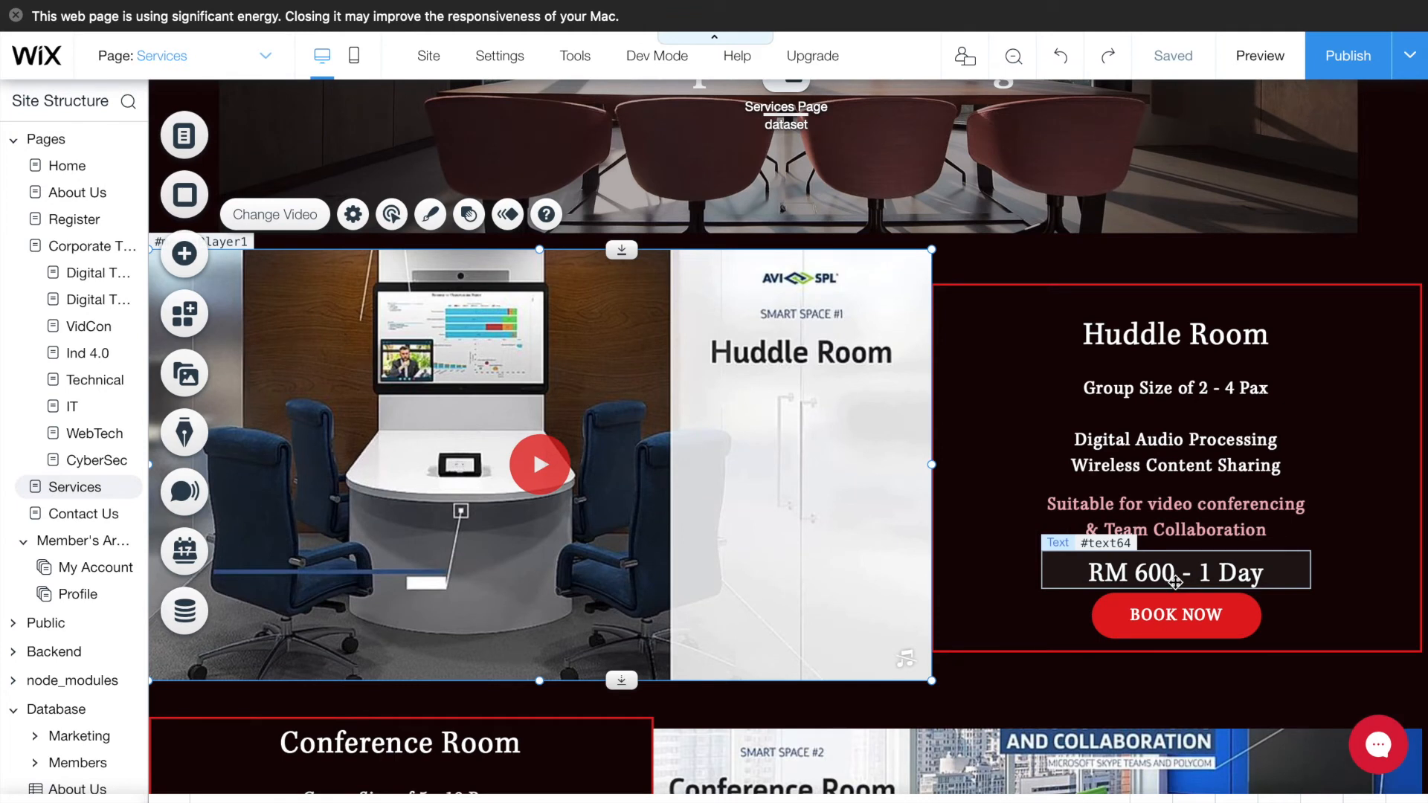
{"action": "left_click", "coordinate": [1151, 616]}
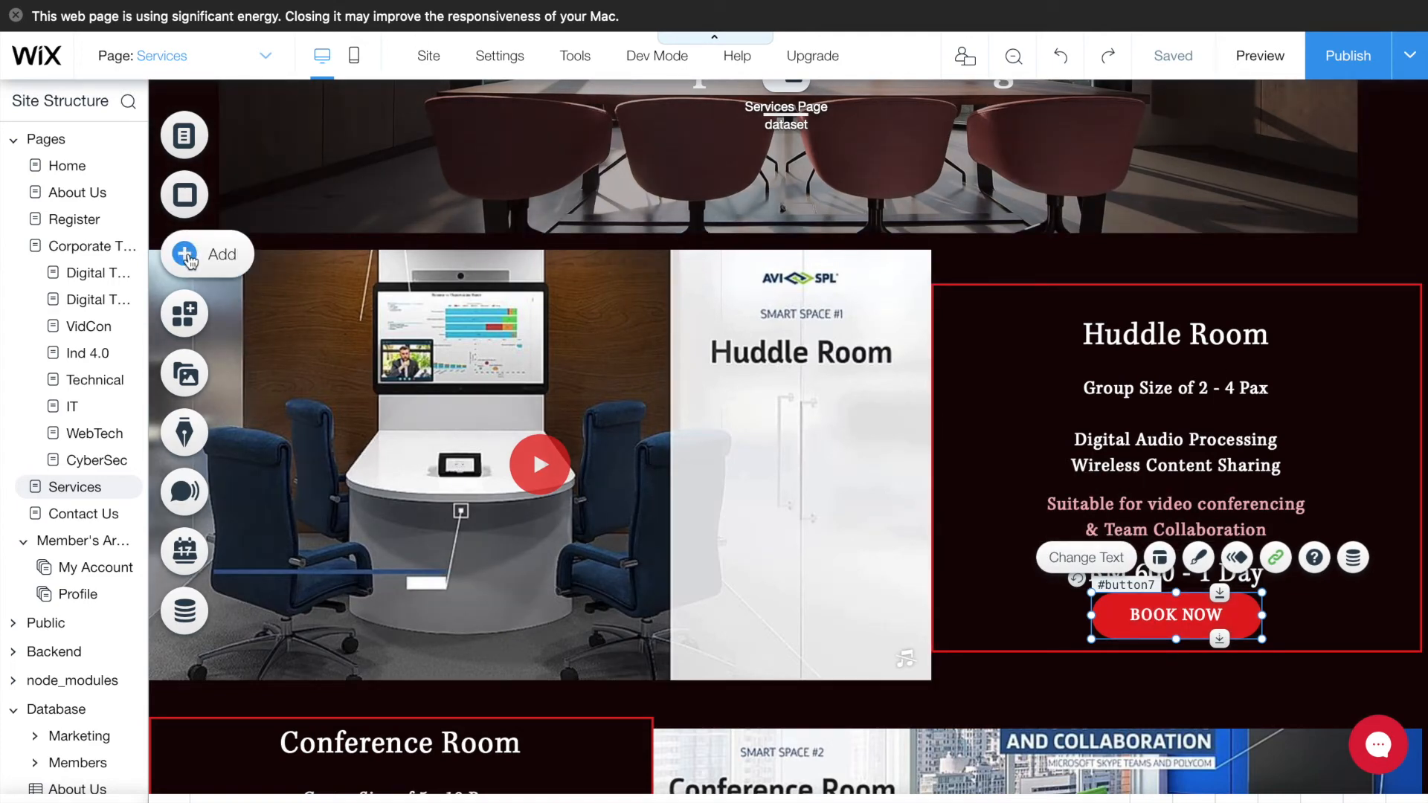
{"action": "left_click", "coordinate": [185, 255]}
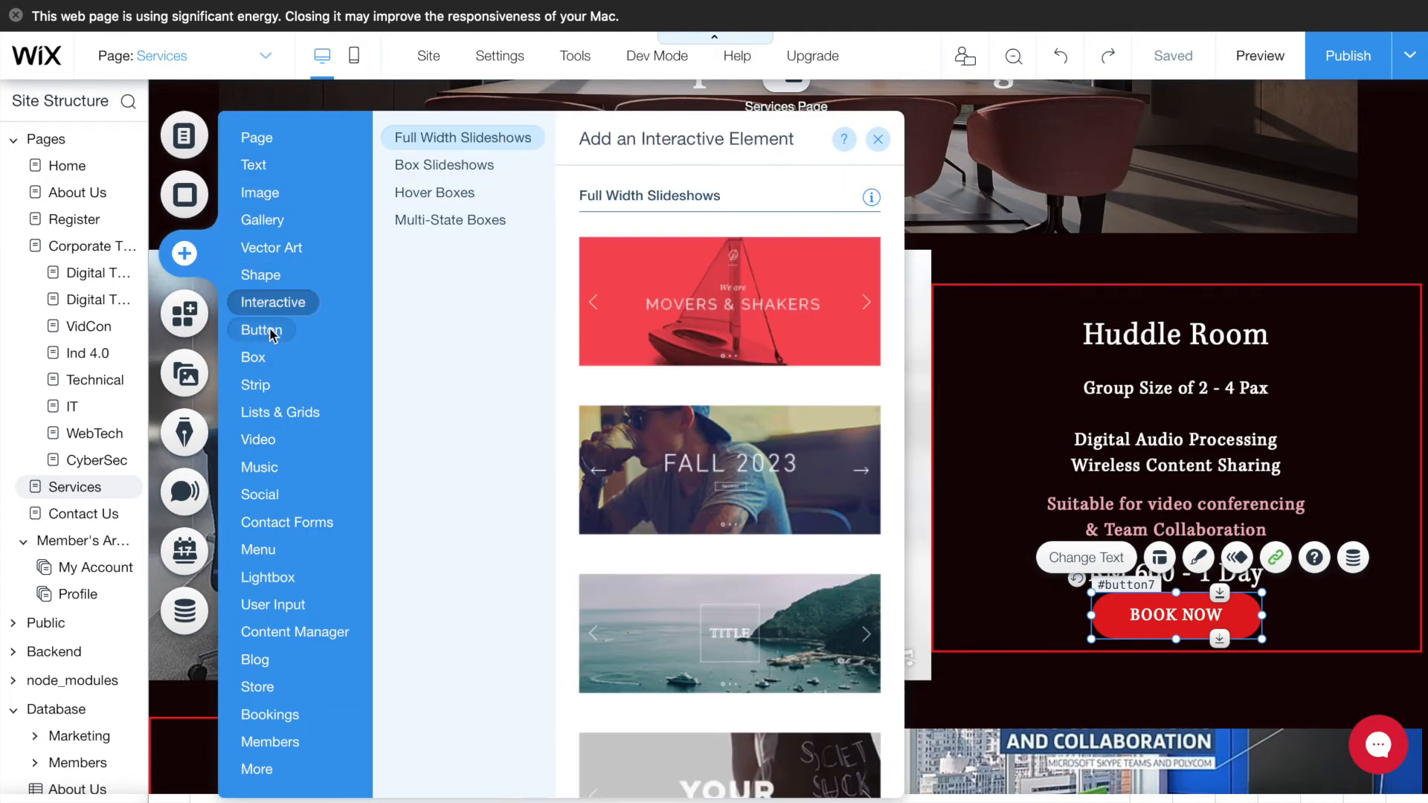
{"action": "mouse_move", "coordinate": [269, 330]}
{"action": "left_click", "coordinate": [438, 171]}
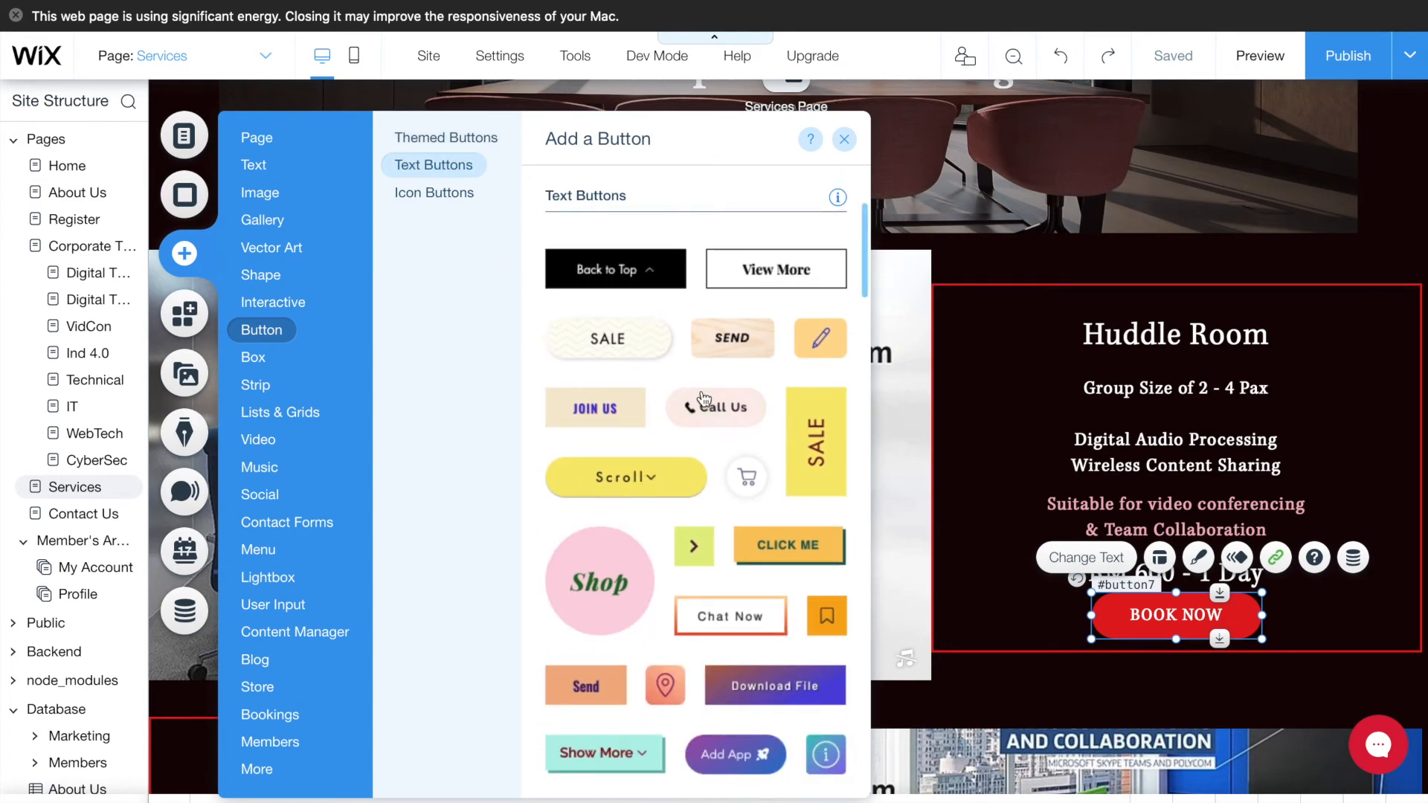
{"action": "left_click", "coordinate": [845, 140]}
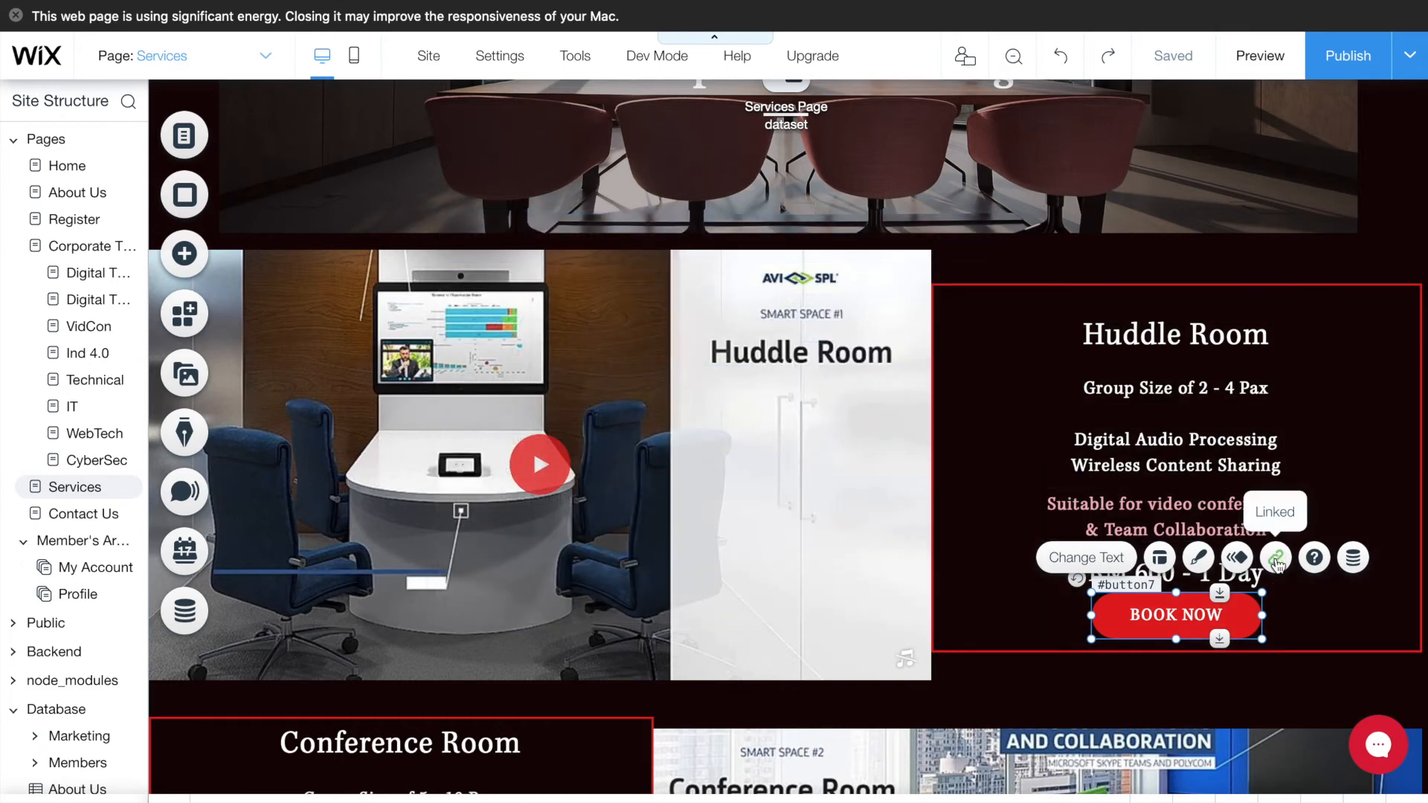
- Link BOOK NOW to the Bottom of Page and scroll down to the booking form
{"action": "left_click", "coordinate": [1276, 558]}
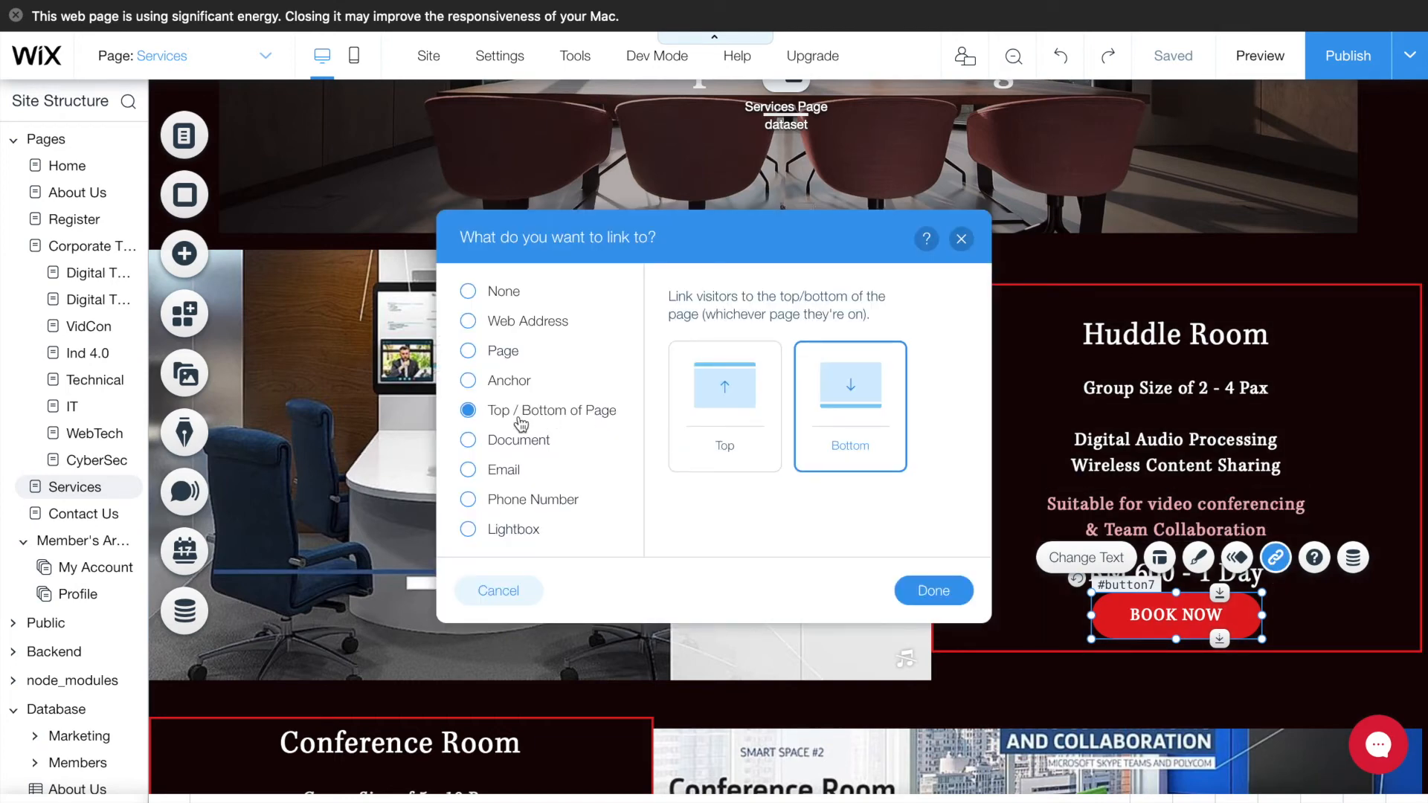
{"action": "left_click", "coordinate": [934, 590]}
{"action": "scroll", "coordinate": [1135, 624], "scroll_direction": "down", "scroll_amount": 6}
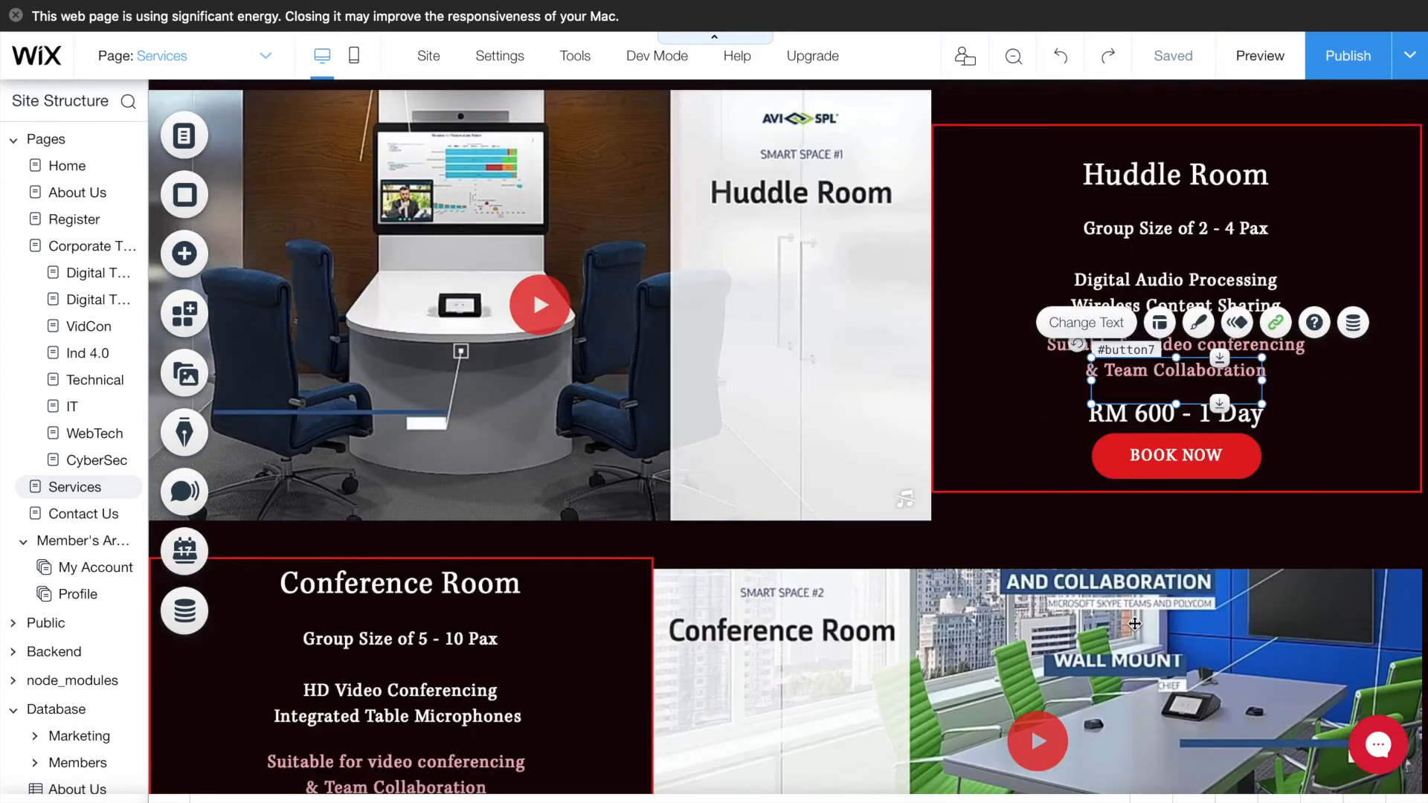
{"action": "scroll", "coordinate": [1135, 623], "scroll_direction": "down", "scroll_amount": 12}
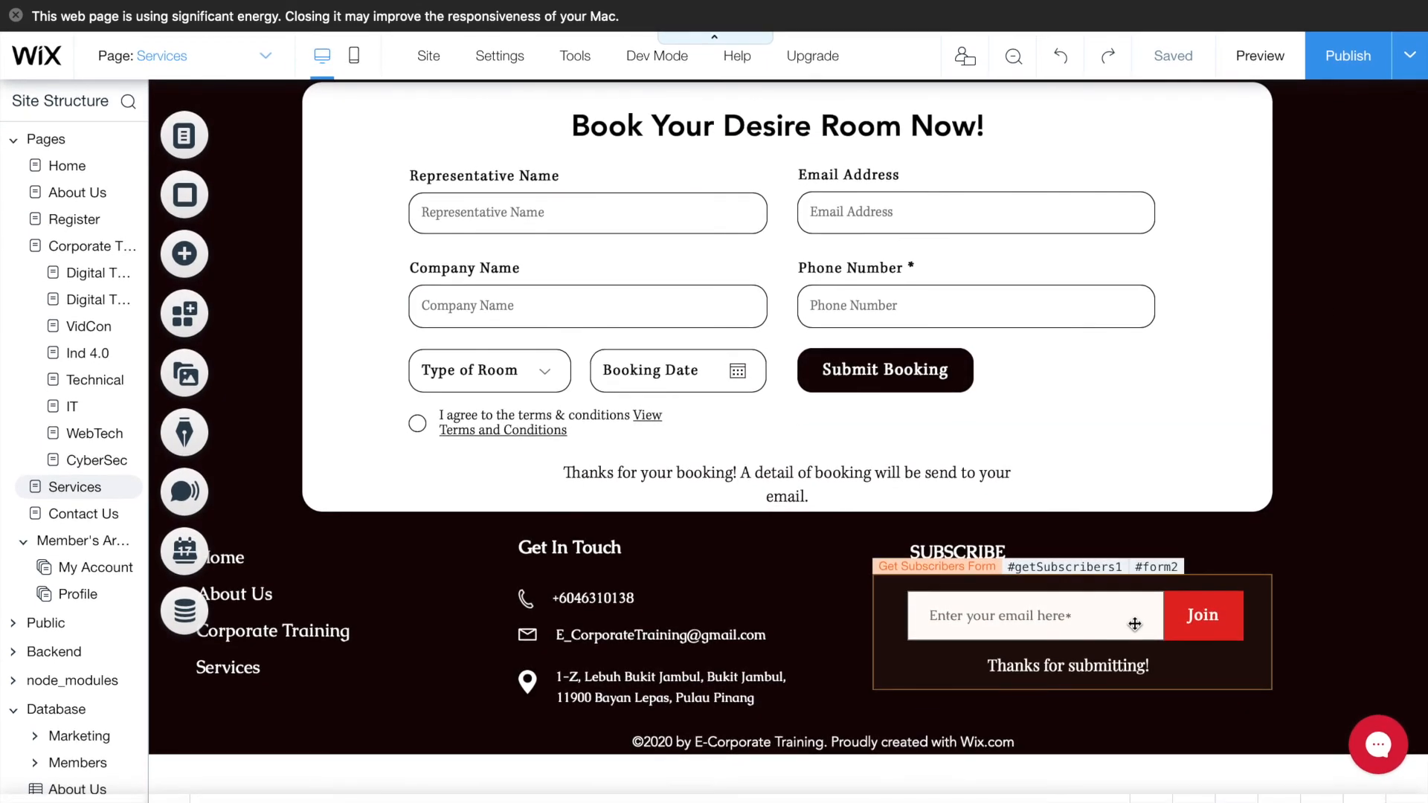
- Give the Representative Name field a slimmer outlined preset with 0% background fill
{"action": "scroll", "coordinate": [1134, 623], "scroll_direction": "up", "scroll_amount": 1}
{"action": "scroll", "coordinate": [1134, 623], "scroll_direction": "up", "scroll_amount": 1}
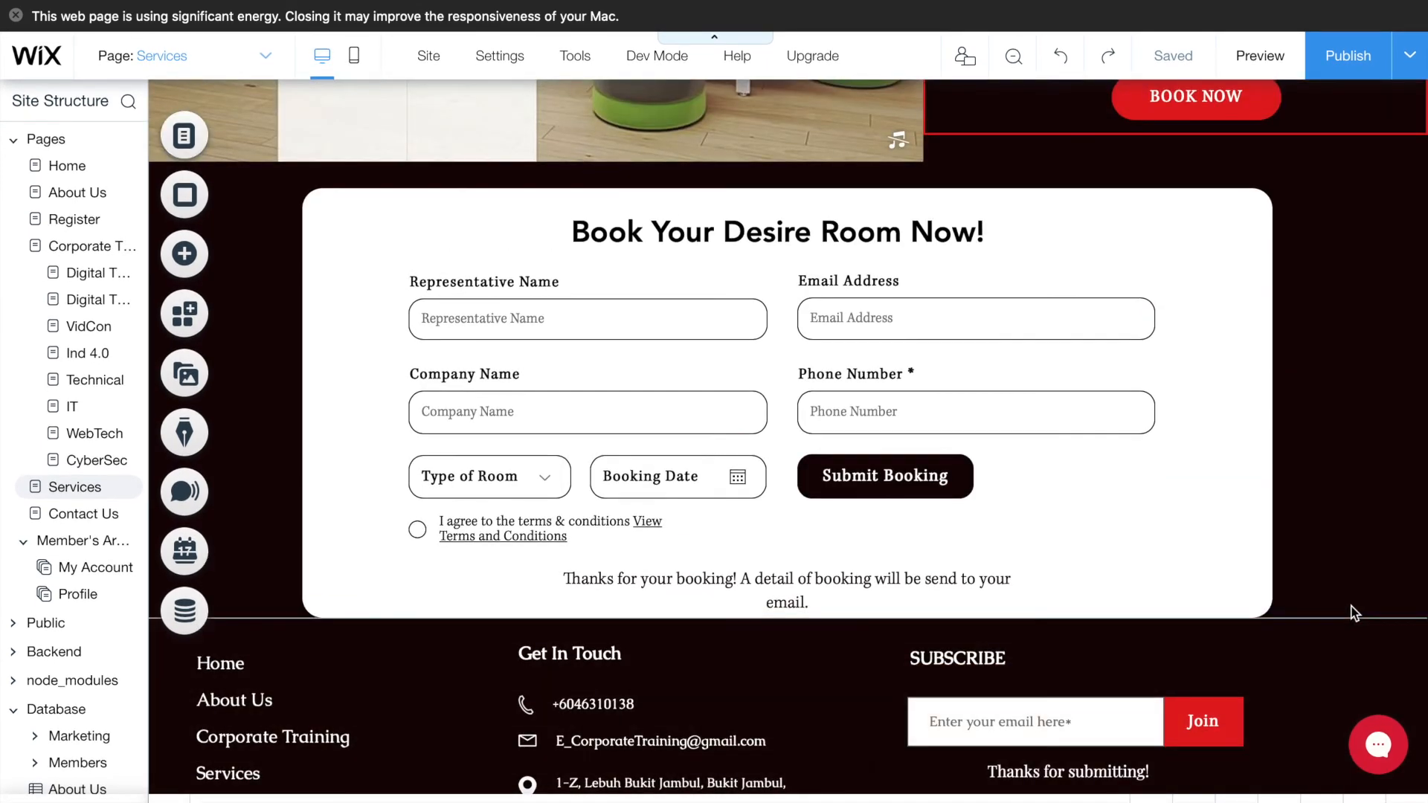
{"action": "left_click", "coordinate": [652, 318]}
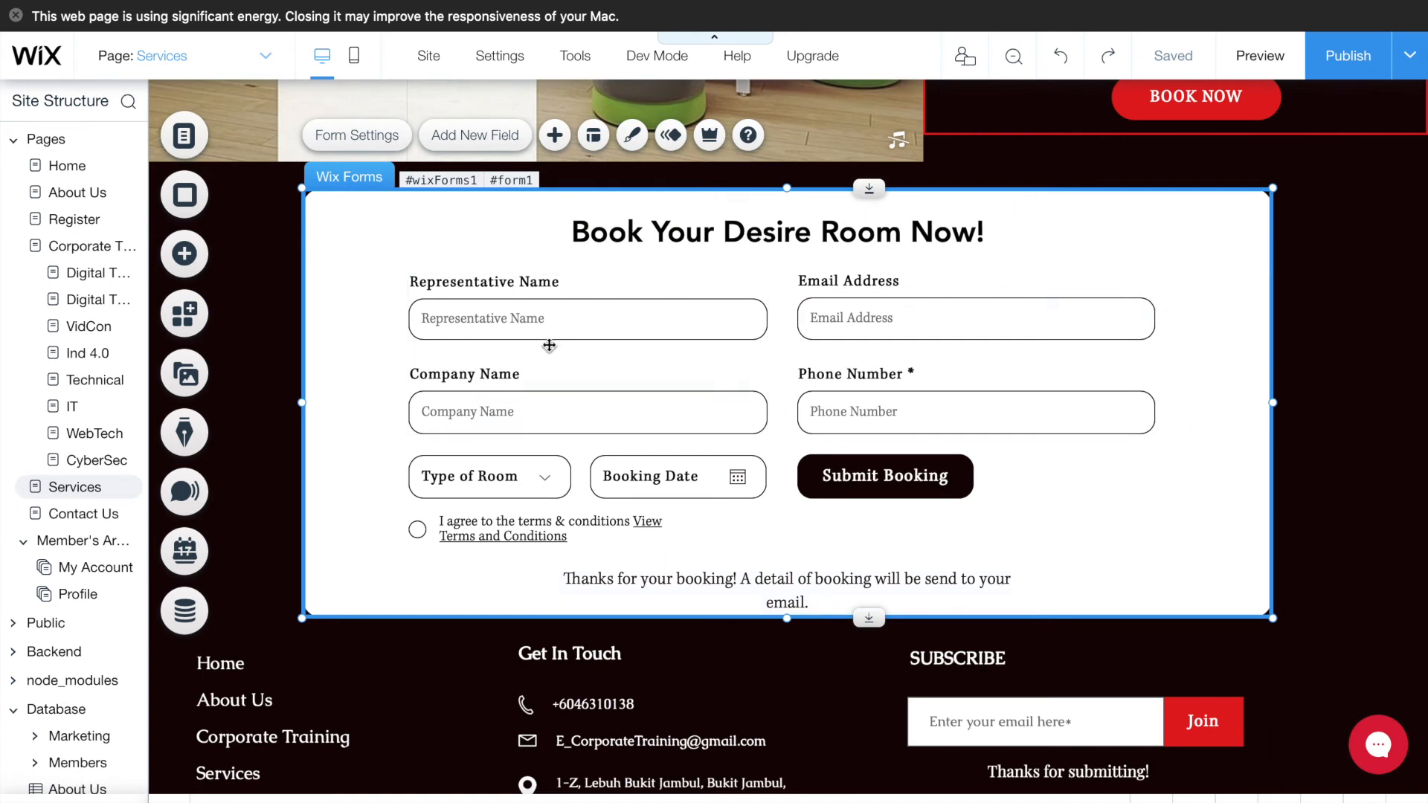
{"action": "left_click", "coordinate": [478, 315]}
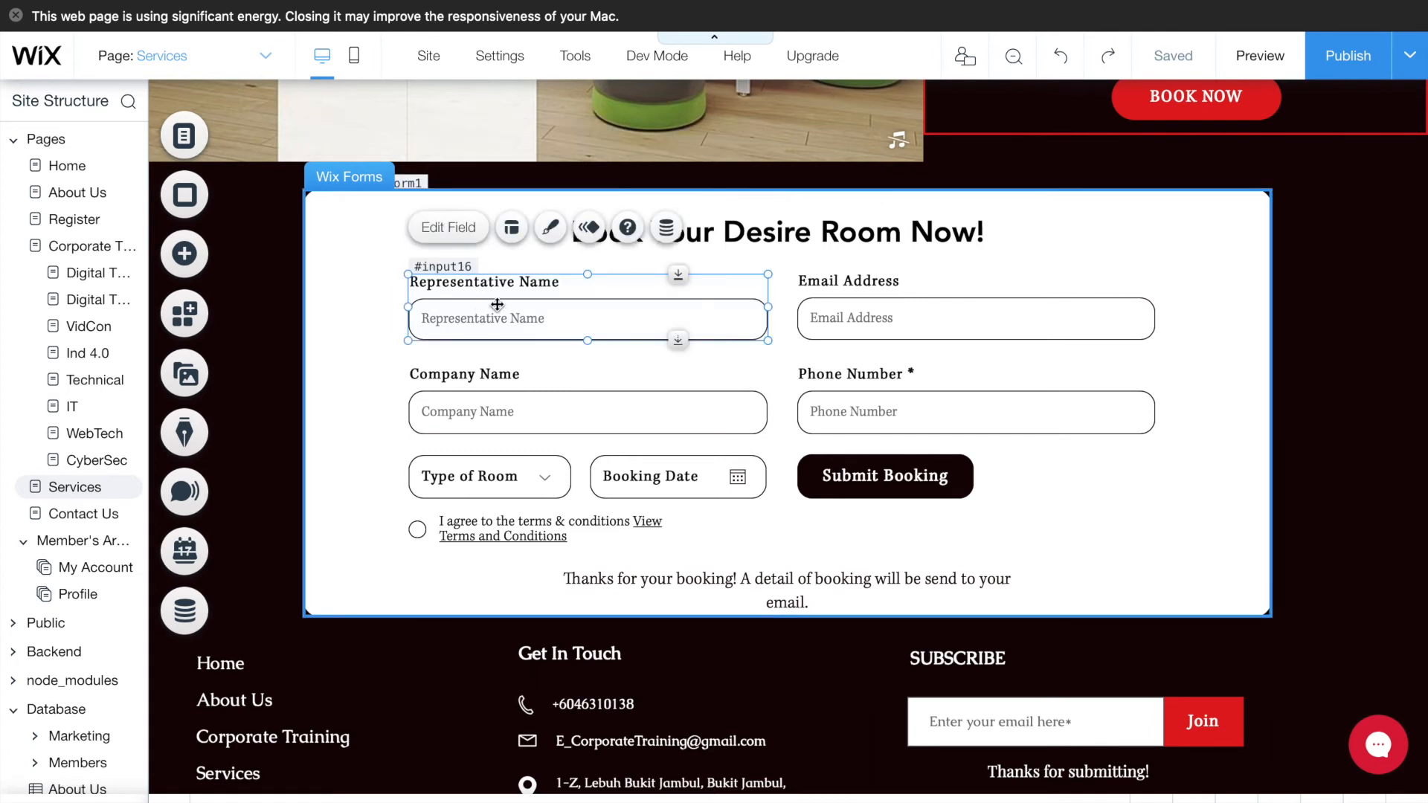
{"action": "left_click", "coordinate": [551, 231]}
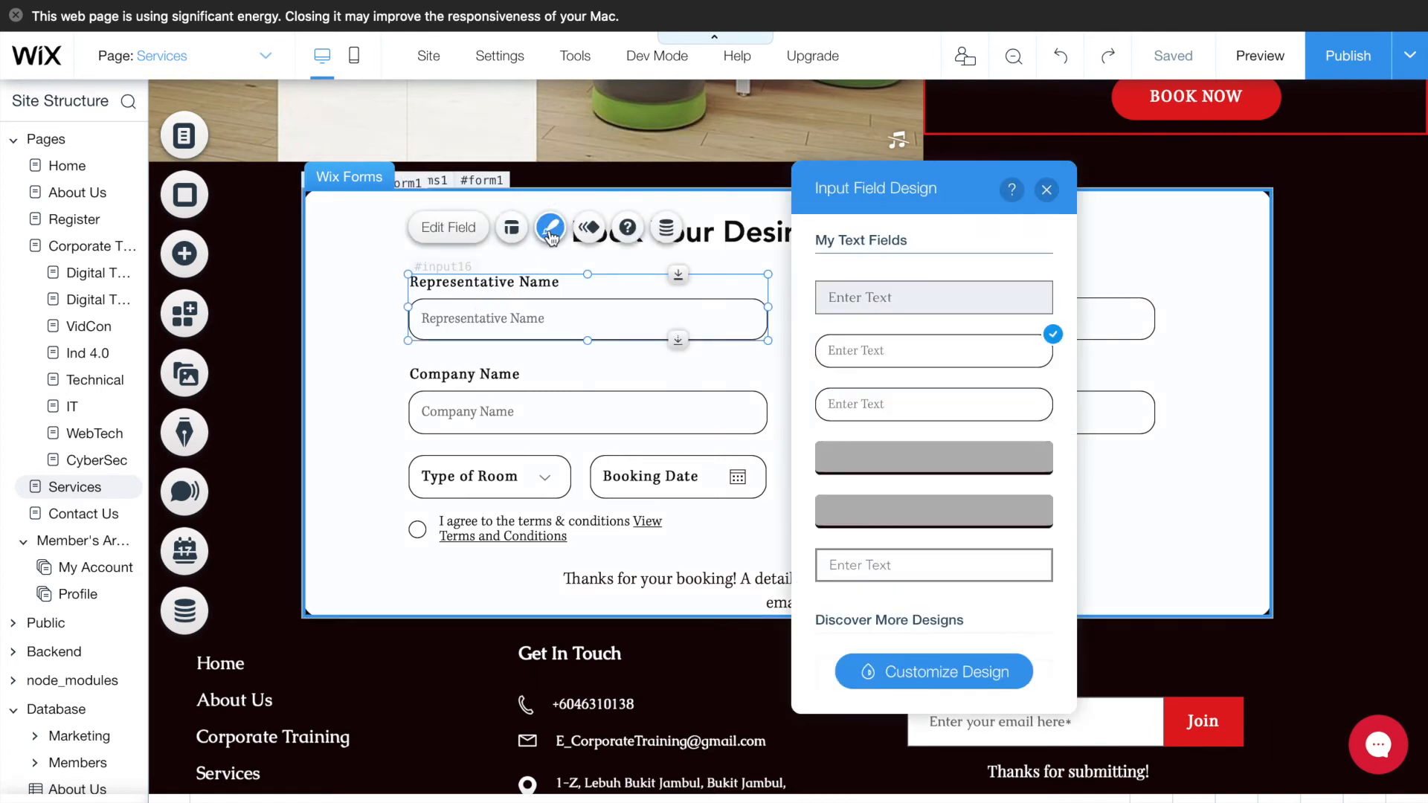
{"action": "left_click", "coordinate": [971, 461]}
{"action": "scroll", "coordinate": [971, 466], "scroll_direction": "down", "scroll_amount": 3}
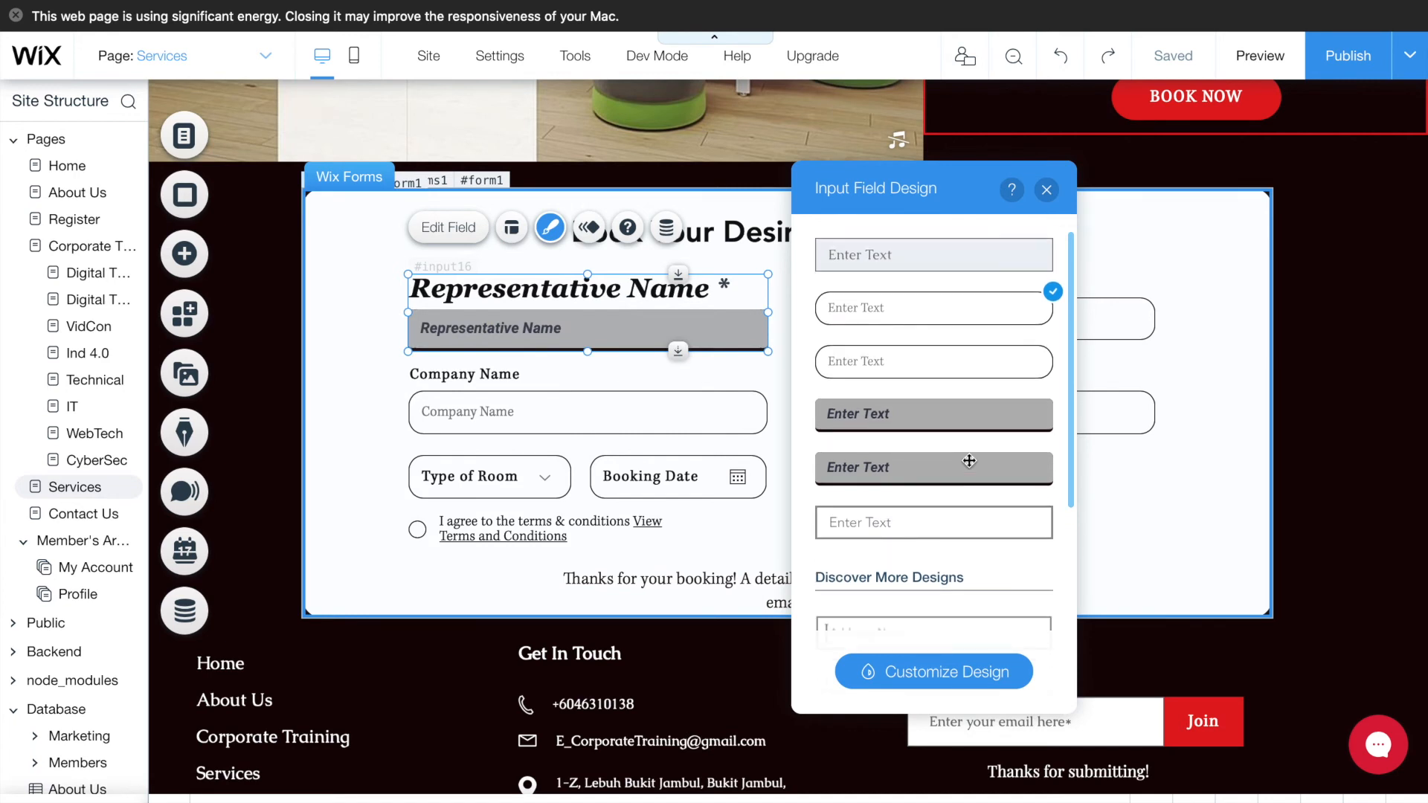
{"action": "scroll", "coordinate": [970, 469], "scroll_direction": "up", "scroll_amount": 3}
{"action": "left_click", "coordinate": [922, 672]}
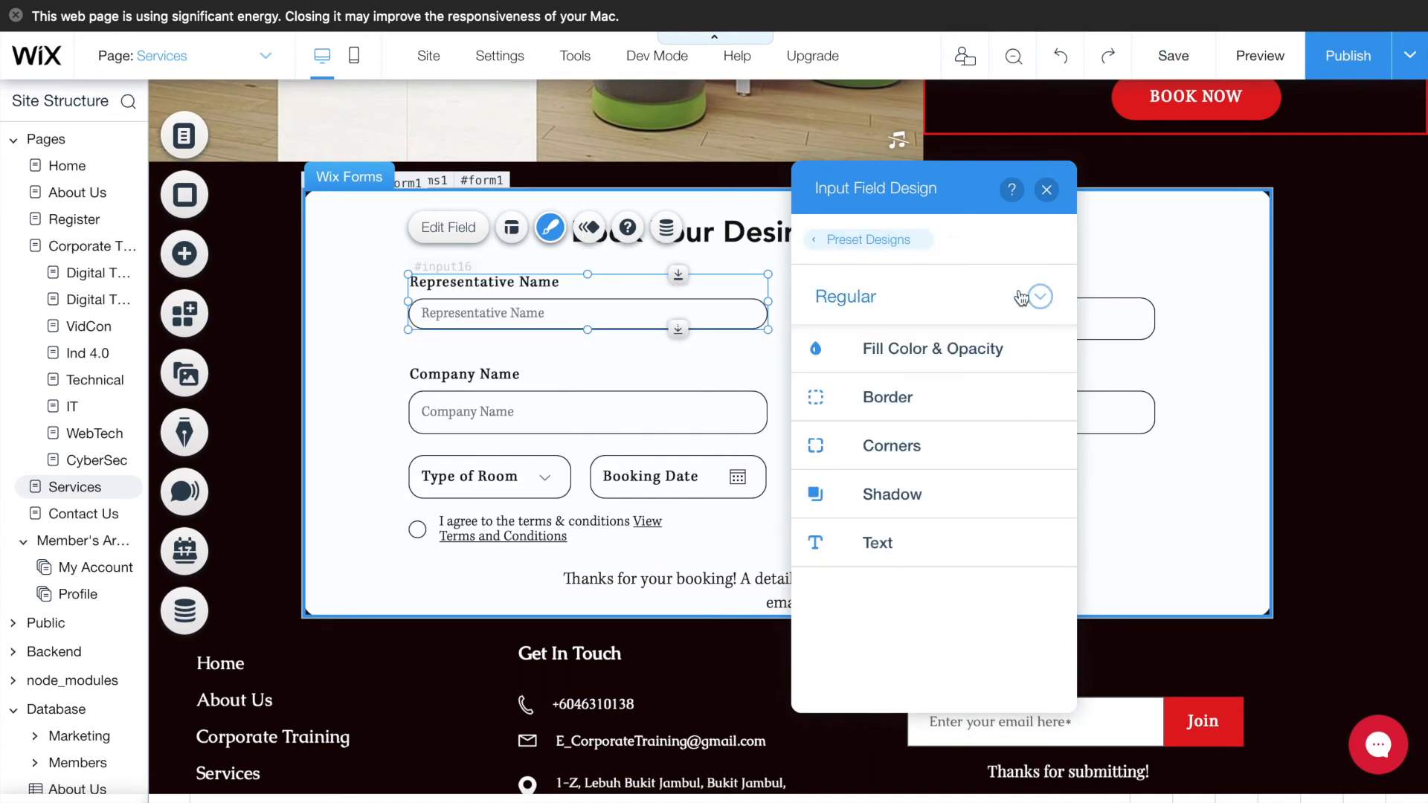
{"action": "left_click", "coordinate": [936, 349]}
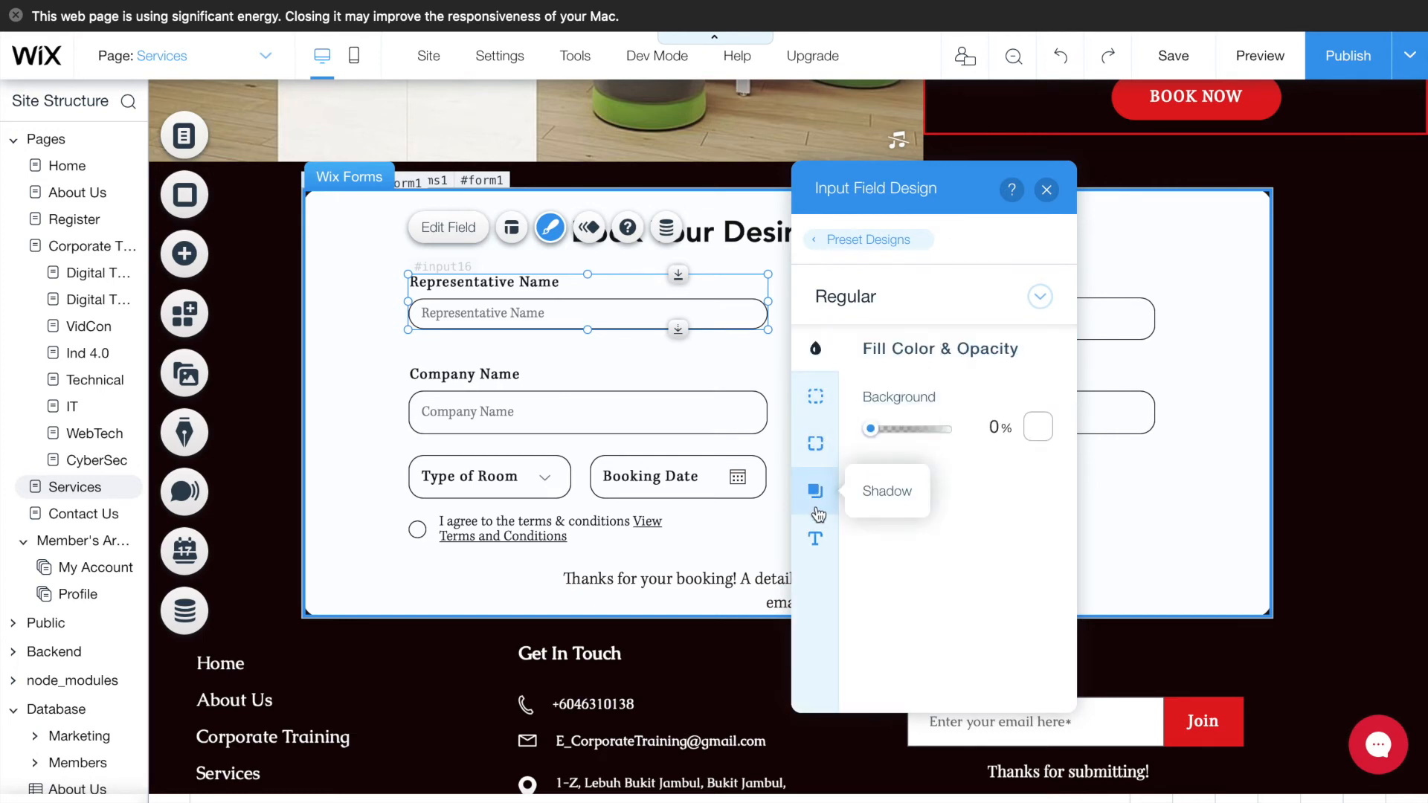
{"action": "left_click", "coordinate": [816, 538]}
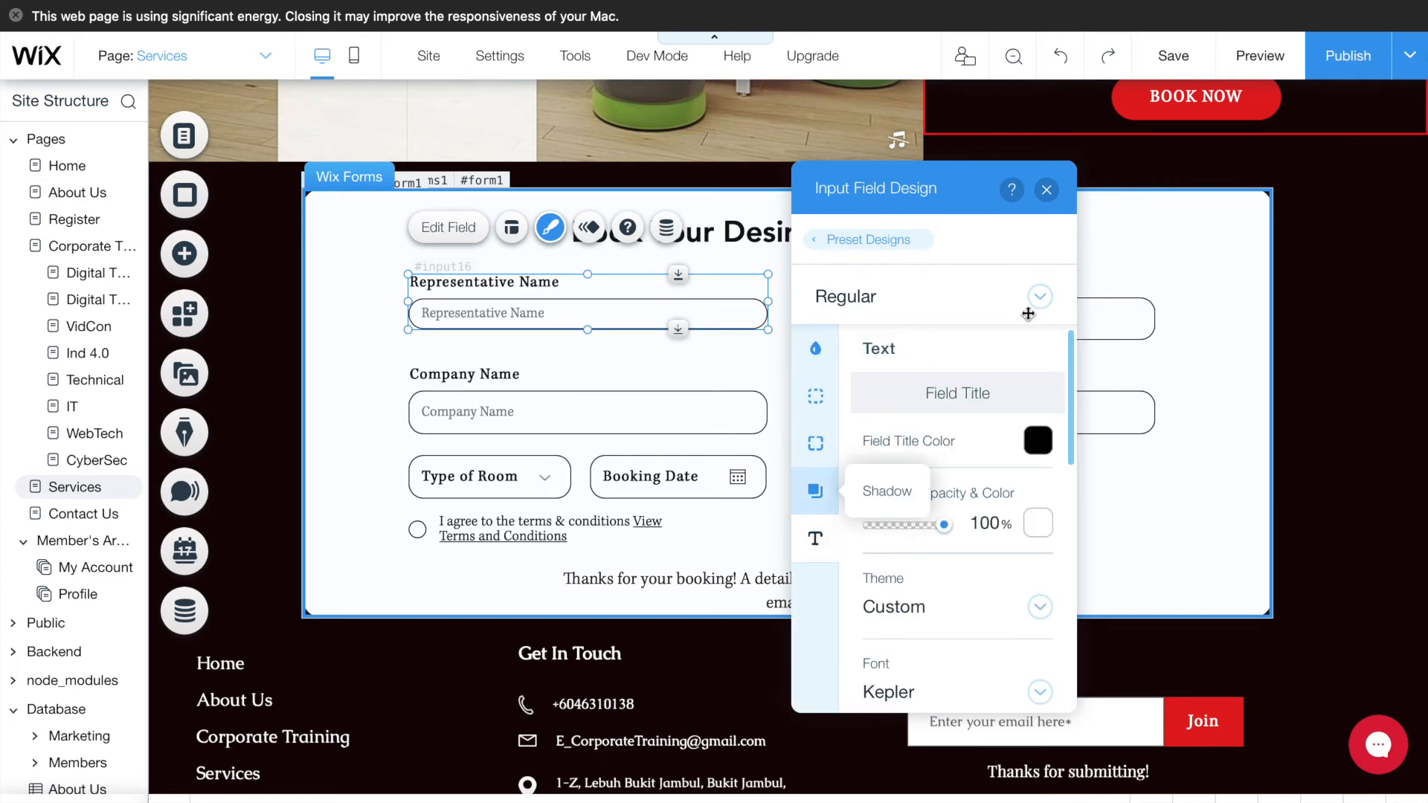
{"action": "left_click", "coordinate": [1047, 190]}
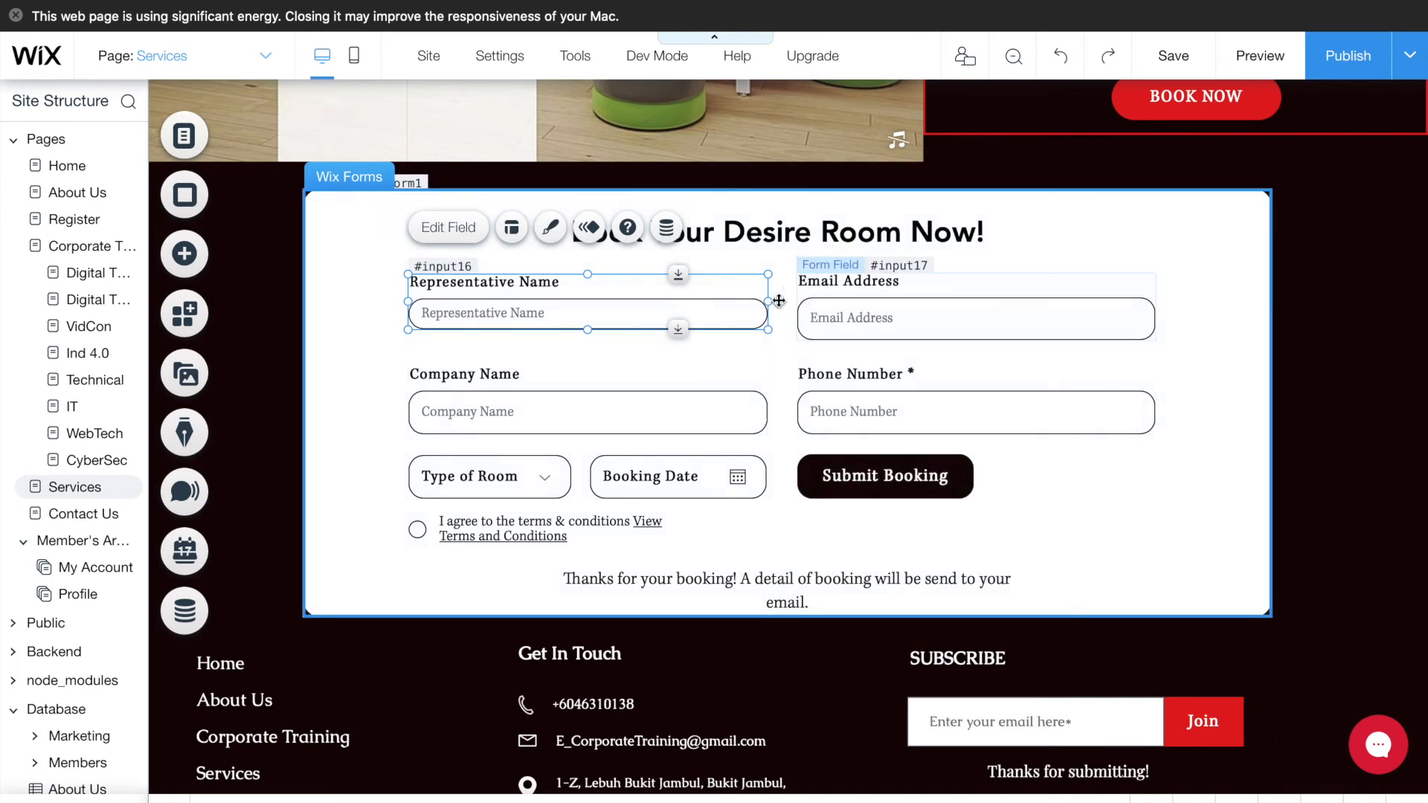
- Select the Email Address, Company Name and Type of Room fields on the booking form
{"action": "left_click", "coordinate": [843, 300]}
{"action": "left_click", "coordinate": [588, 412]}
{"action": "scroll", "coordinate": [1155, 512], "scroll_direction": "down", "scroll_amount": 2}
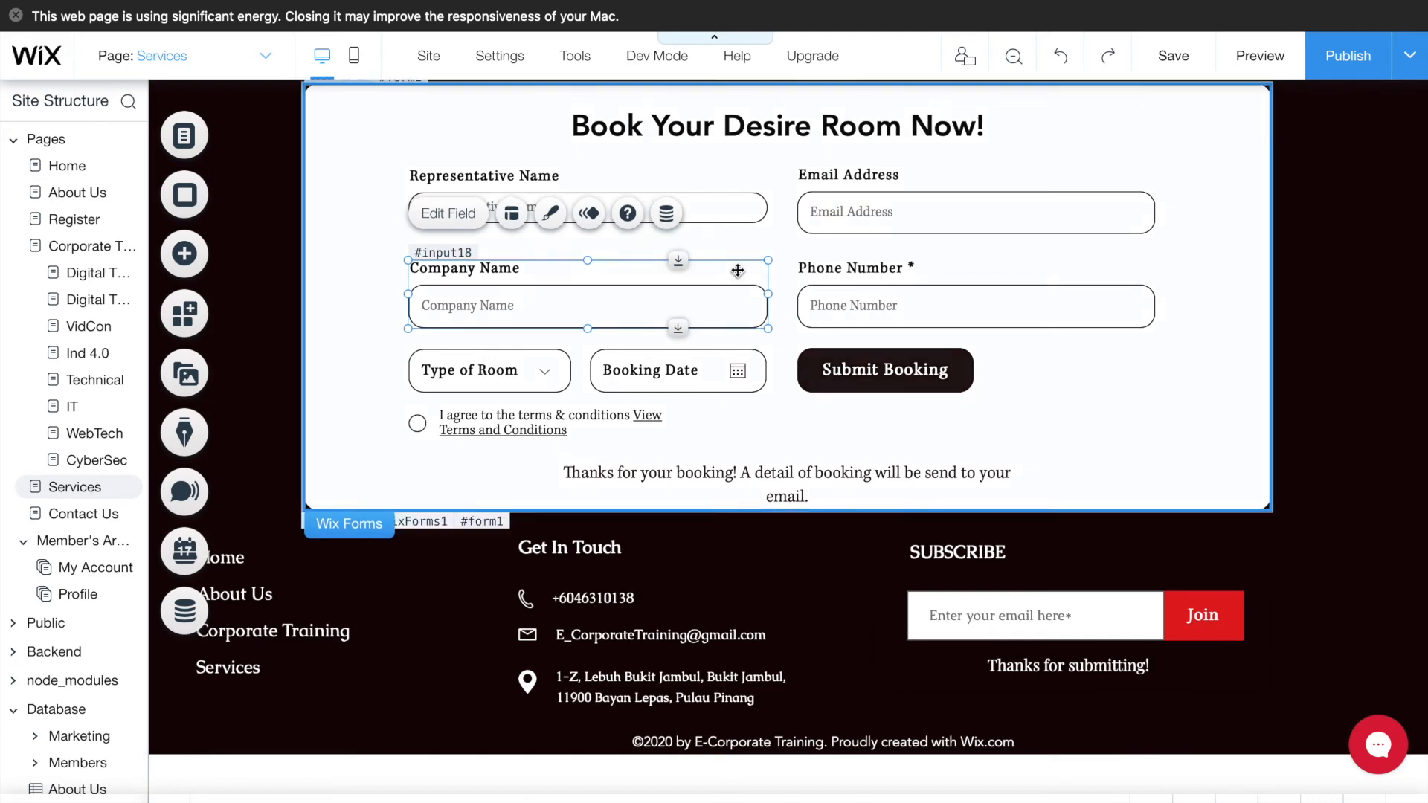
{"action": "left_click", "coordinate": [495, 377]}
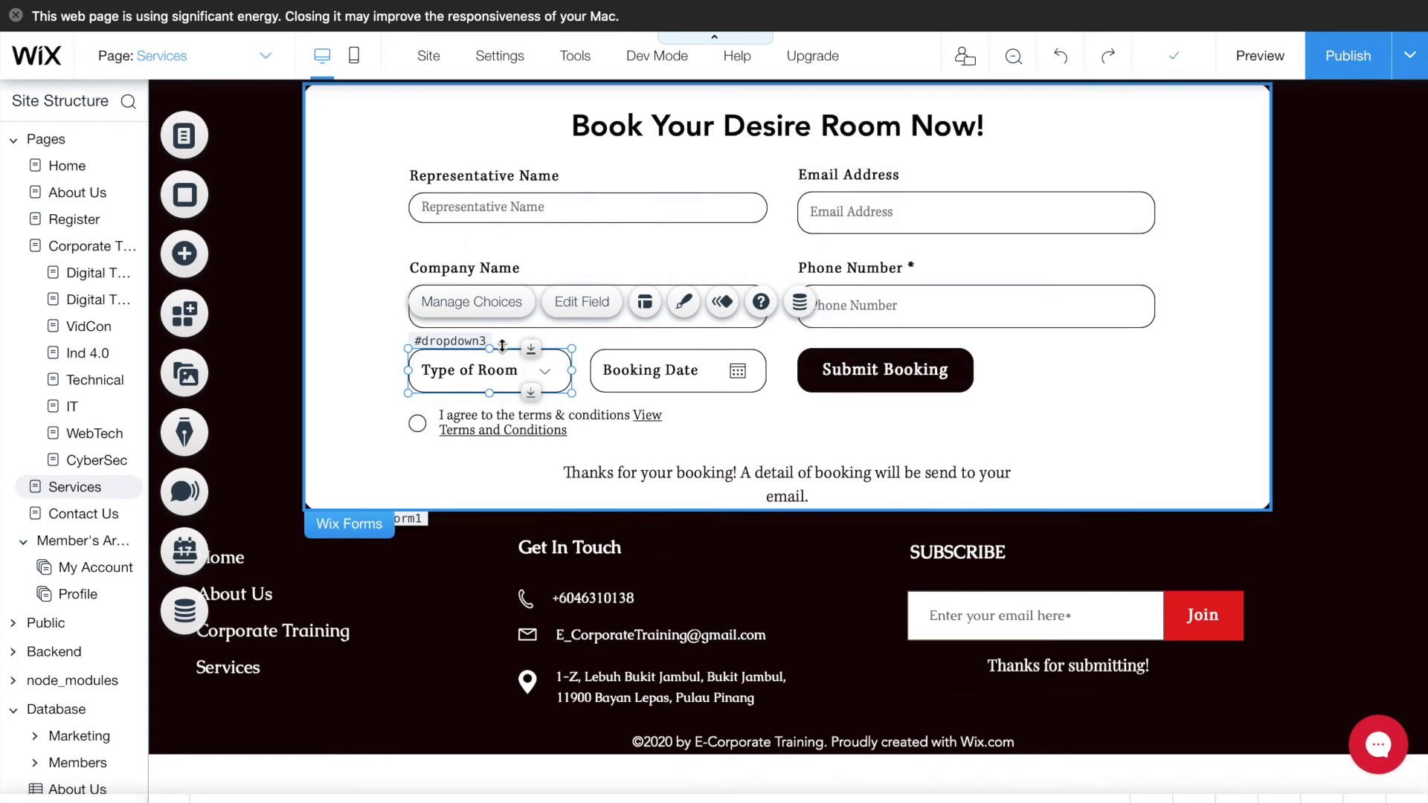
{"action": "left_click", "coordinate": [470, 314]}
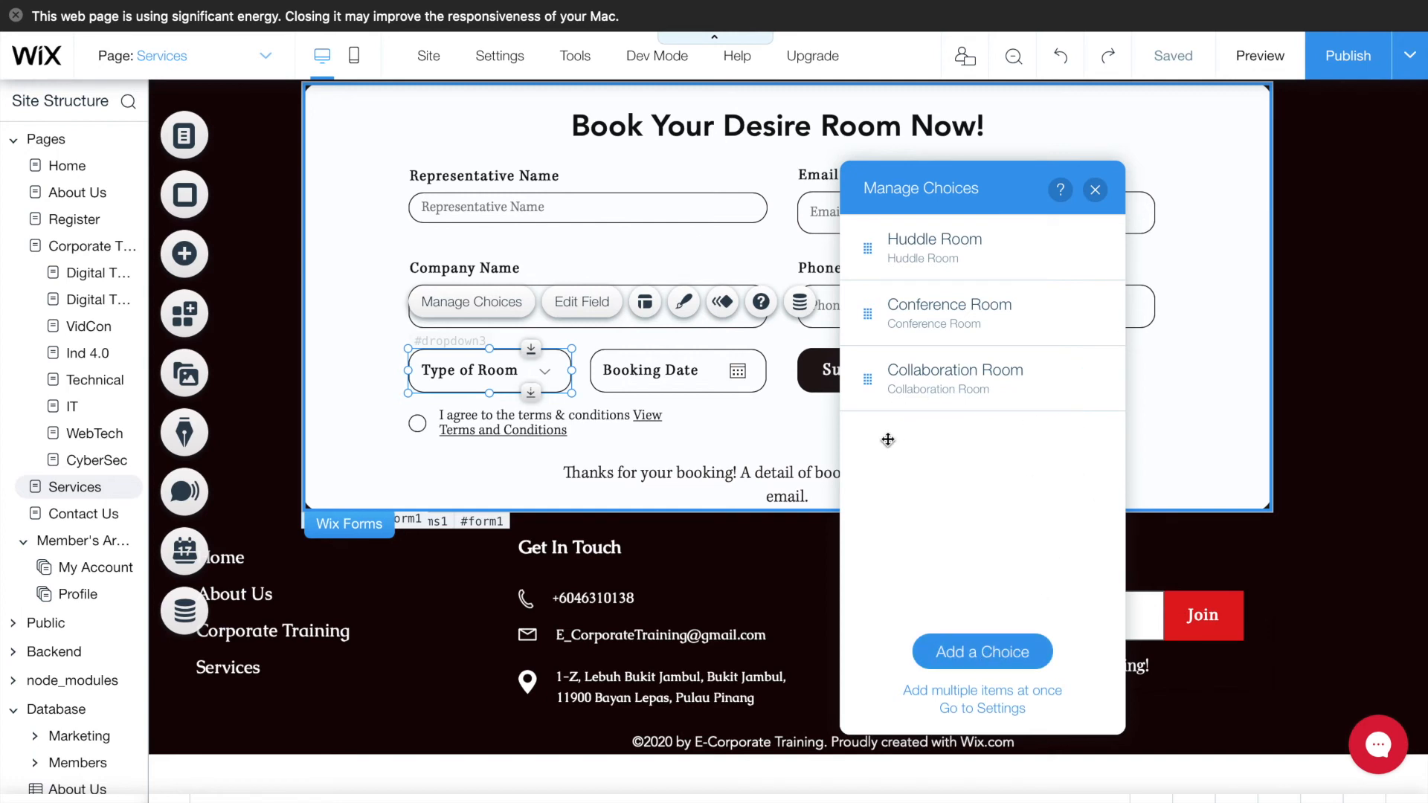
{"action": "left_click", "coordinate": [1095, 190]}
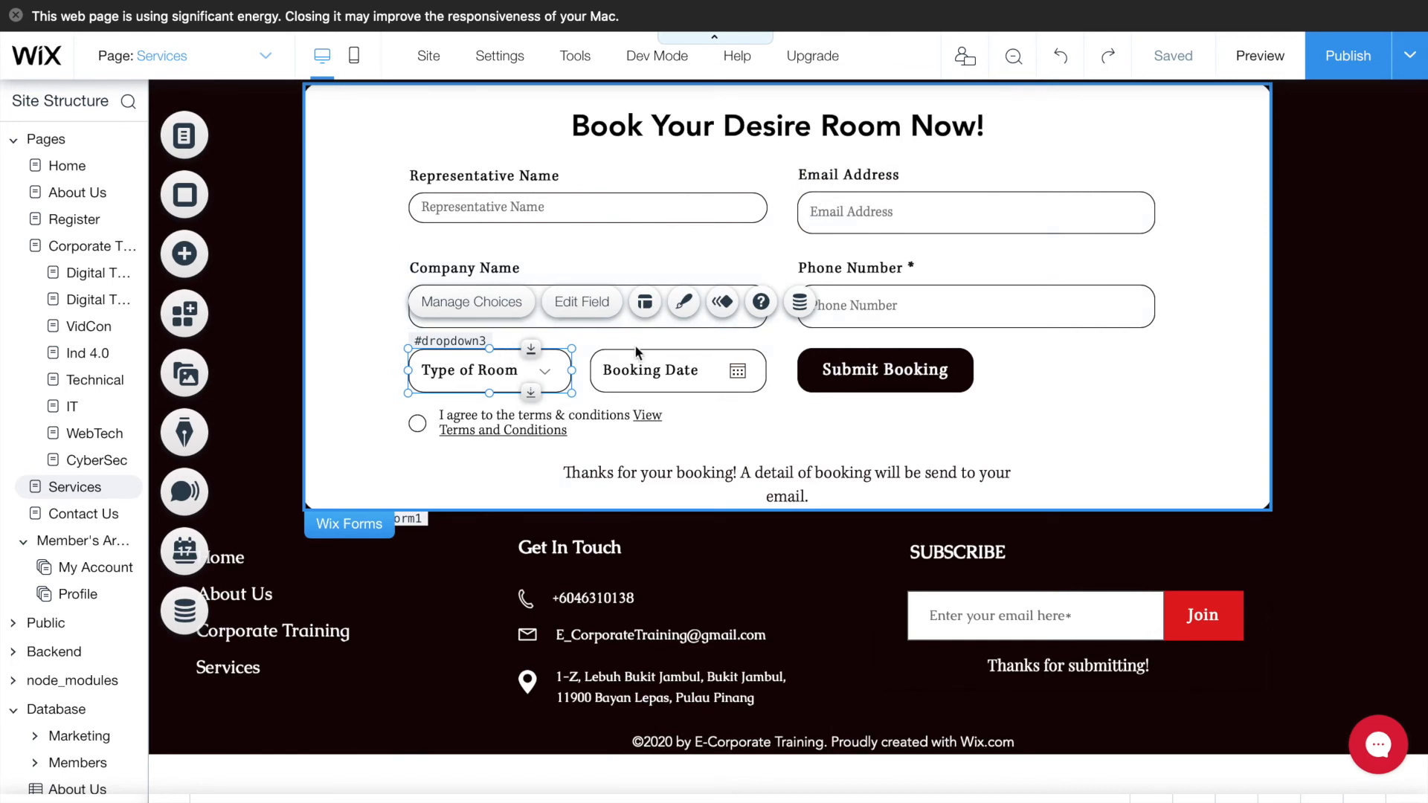
{"action": "left_click", "coordinate": [684, 305]}
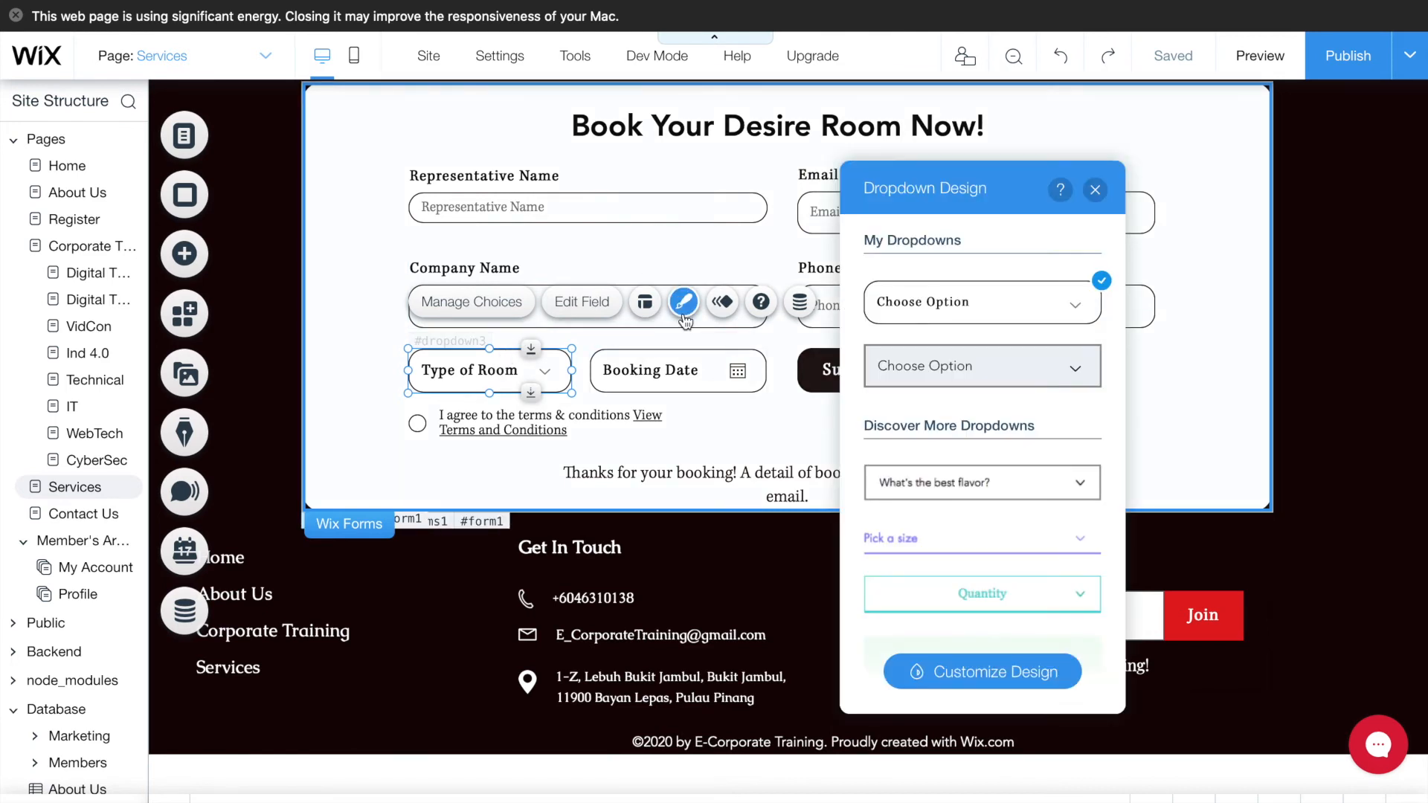
{"action": "scroll", "coordinate": [994, 709], "scroll_direction": "down", "scroll_amount": 3}
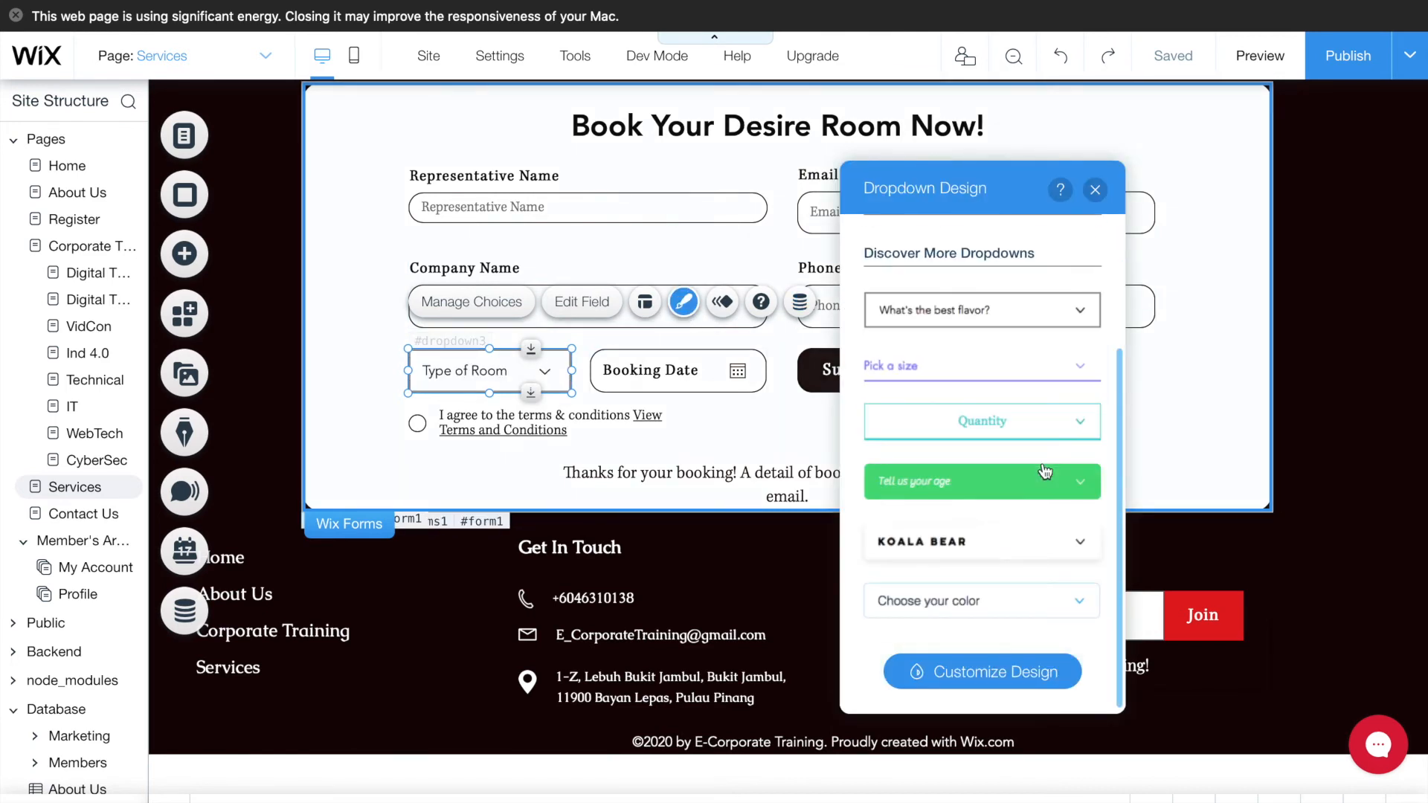
{"action": "left_click", "coordinate": [976, 678]}
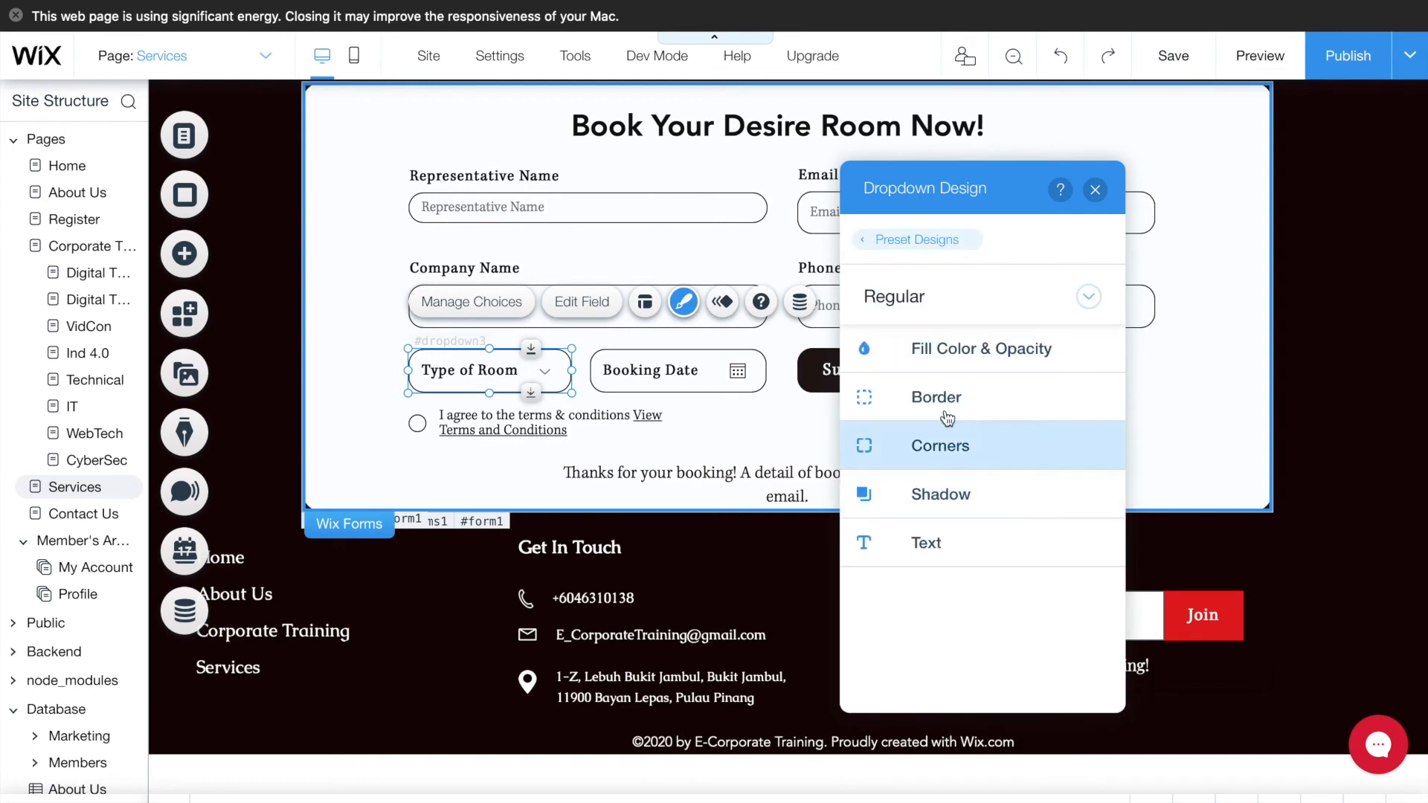
{"action": "left_click", "coordinate": [1095, 189]}
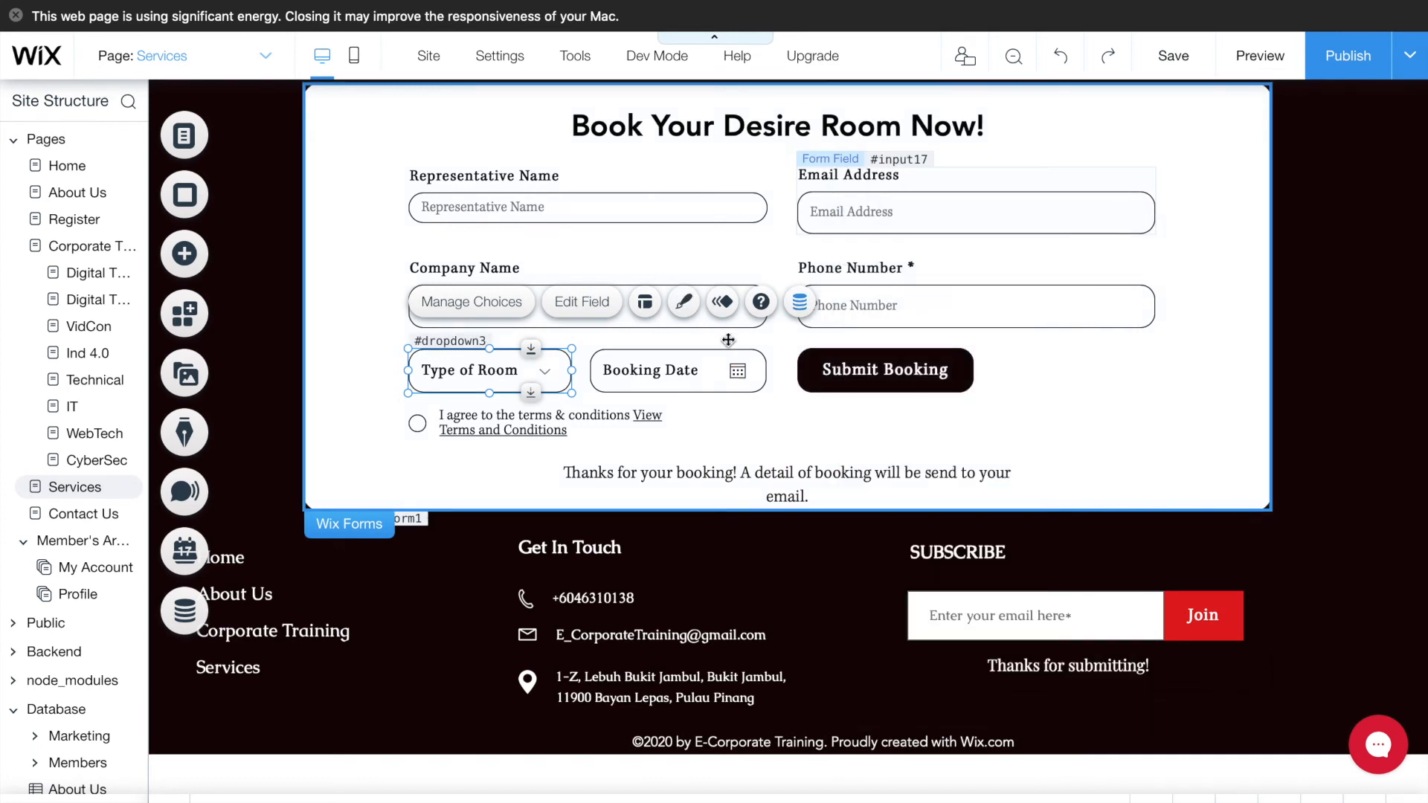
{"action": "left_click", "coordinate": [678, 370]}
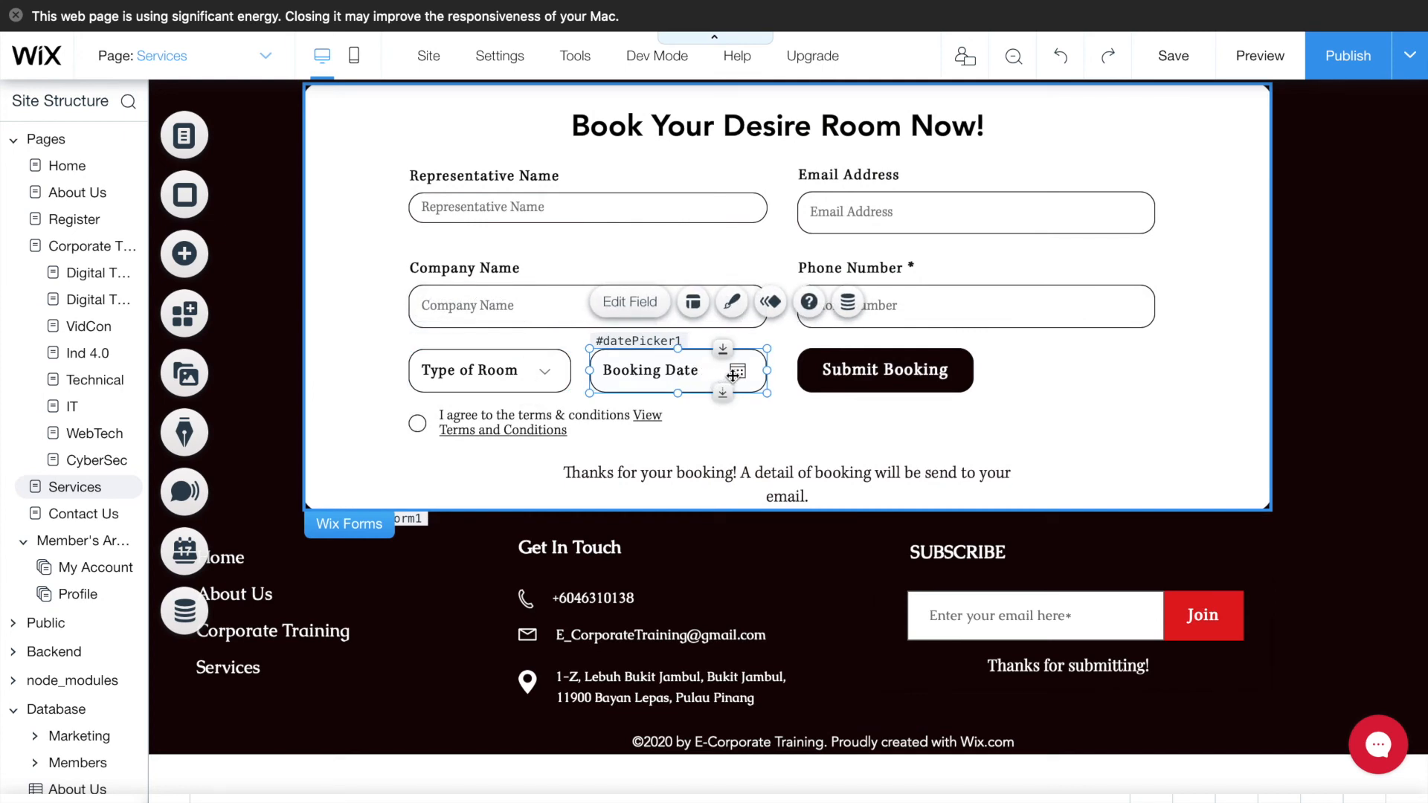
- Make the Booking Date picker required, with 'Booking Date' placeholder and DD/MM/YYYY format
{"action": "left_click", "coordinate": [643, 311]}
{"action": "scroll", "coordinate": [446, 446], "scroll_direction": "down", "scroll_amount": 1}
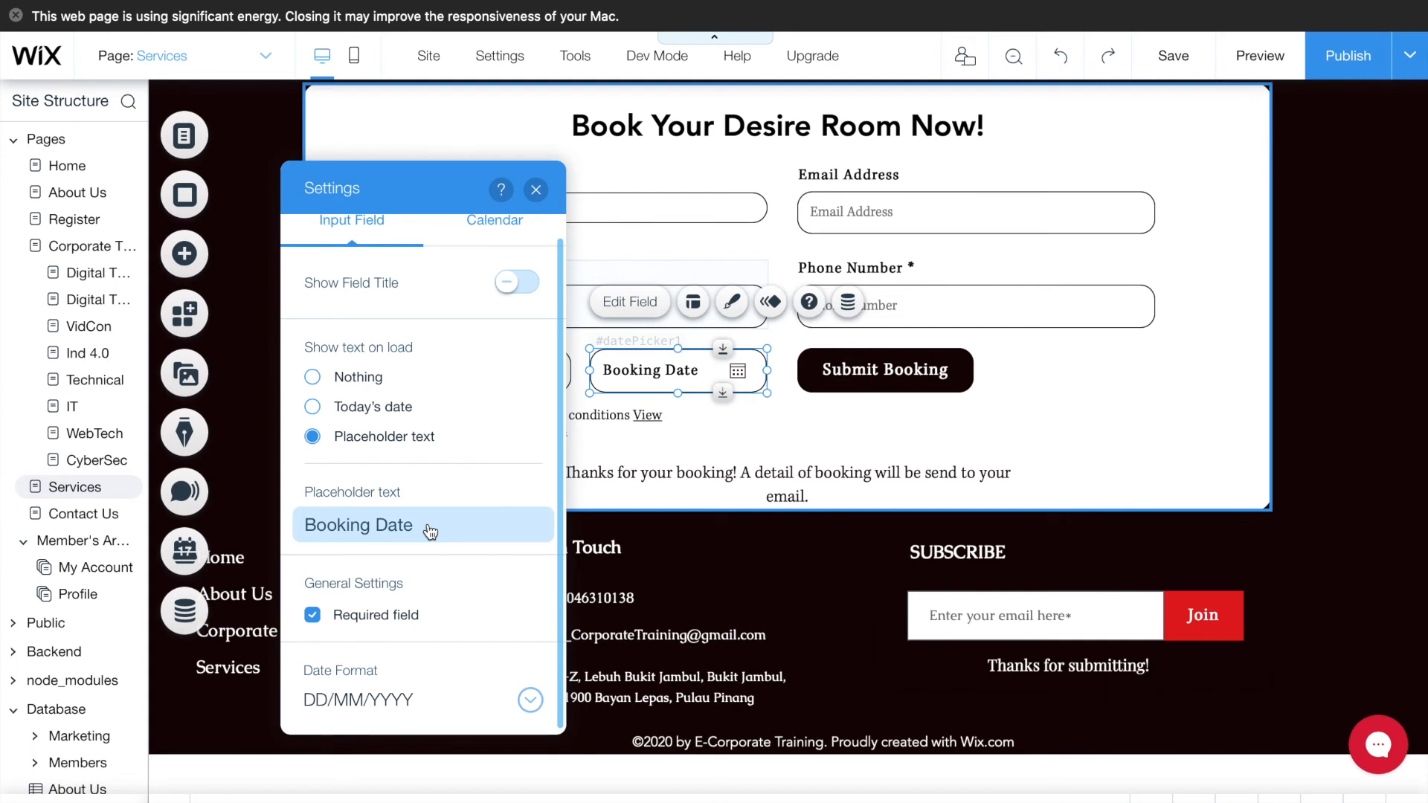
{"action": "left_click", "coordinate": [417, 708]}
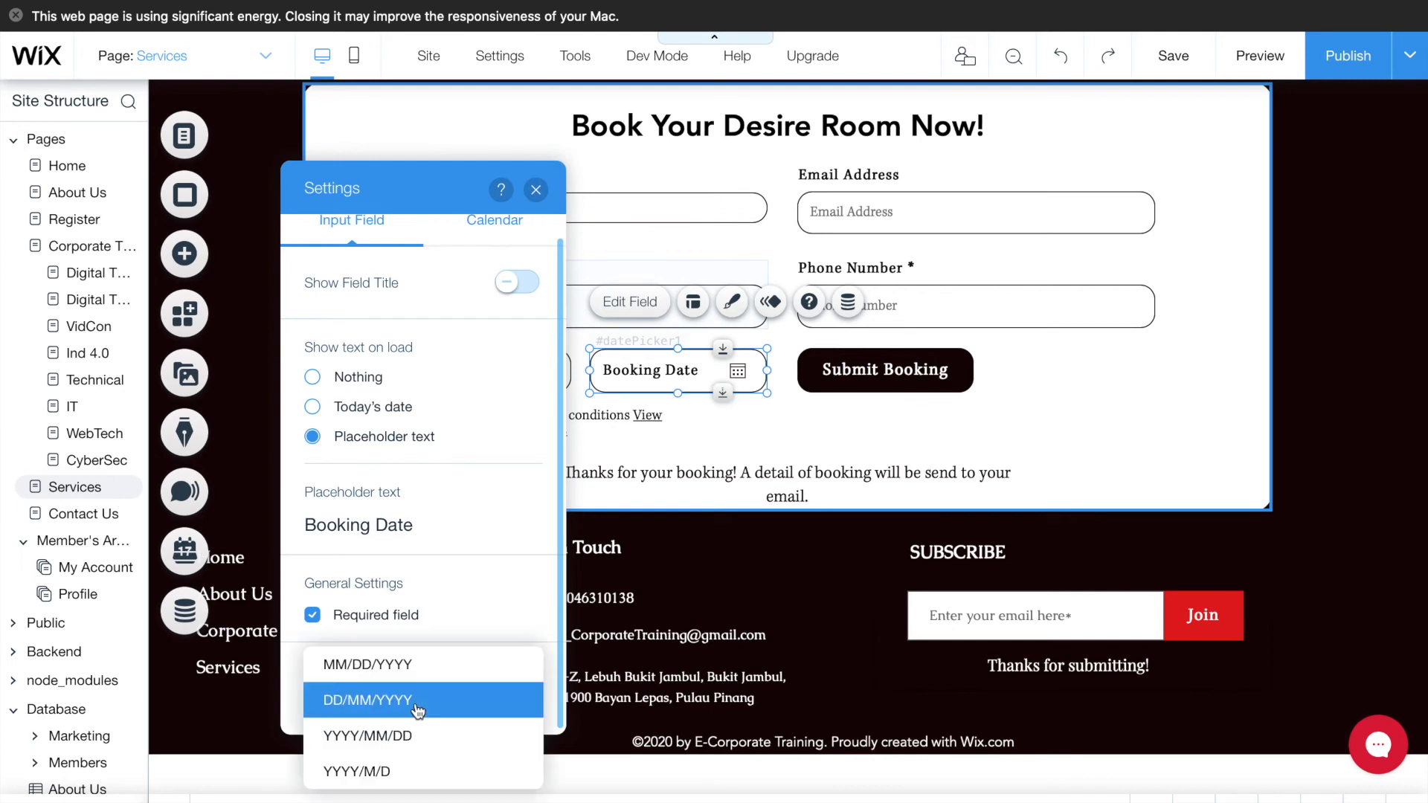
{"action": "left_click", "coordinate": [490, 600]}
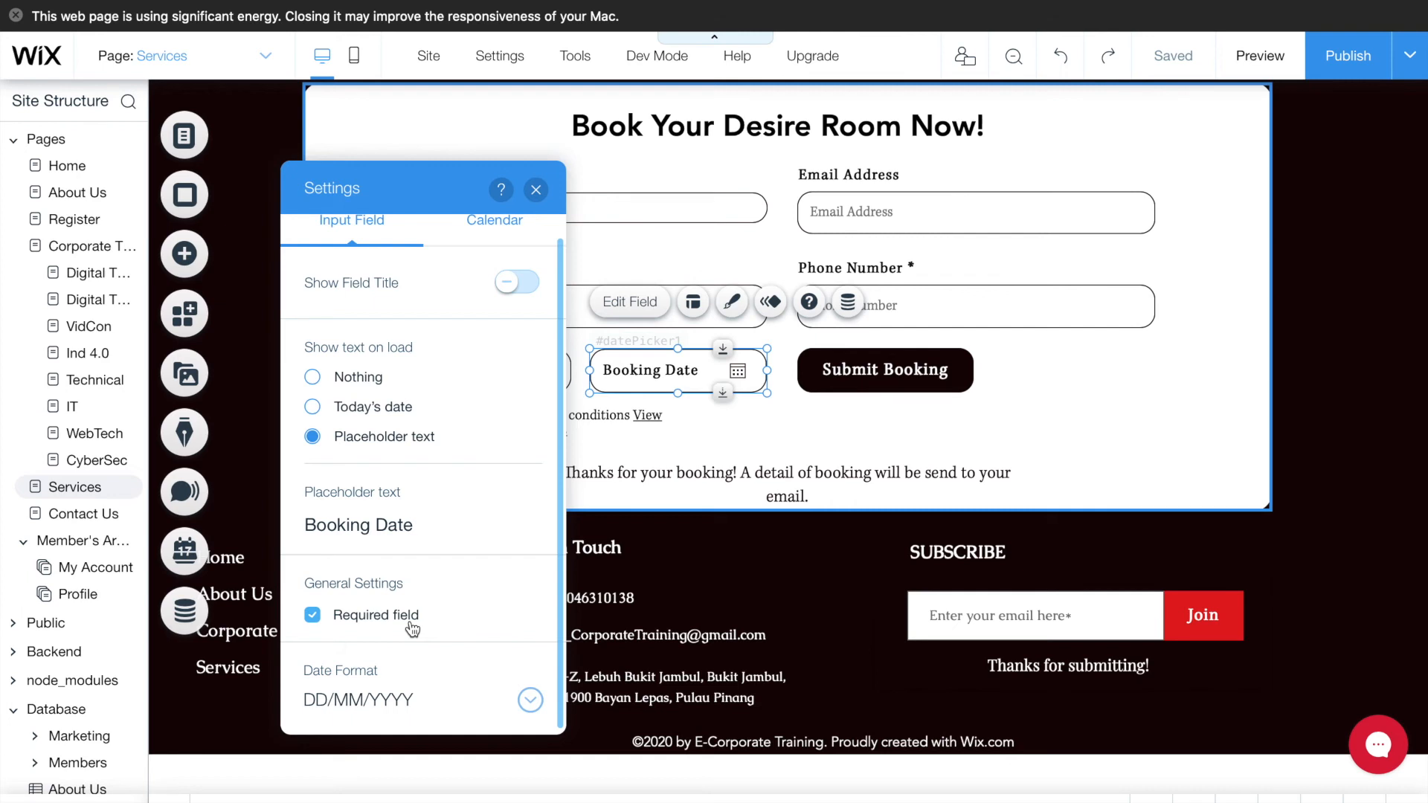
{"action": "left_click", "coordinate": [536, 190]}
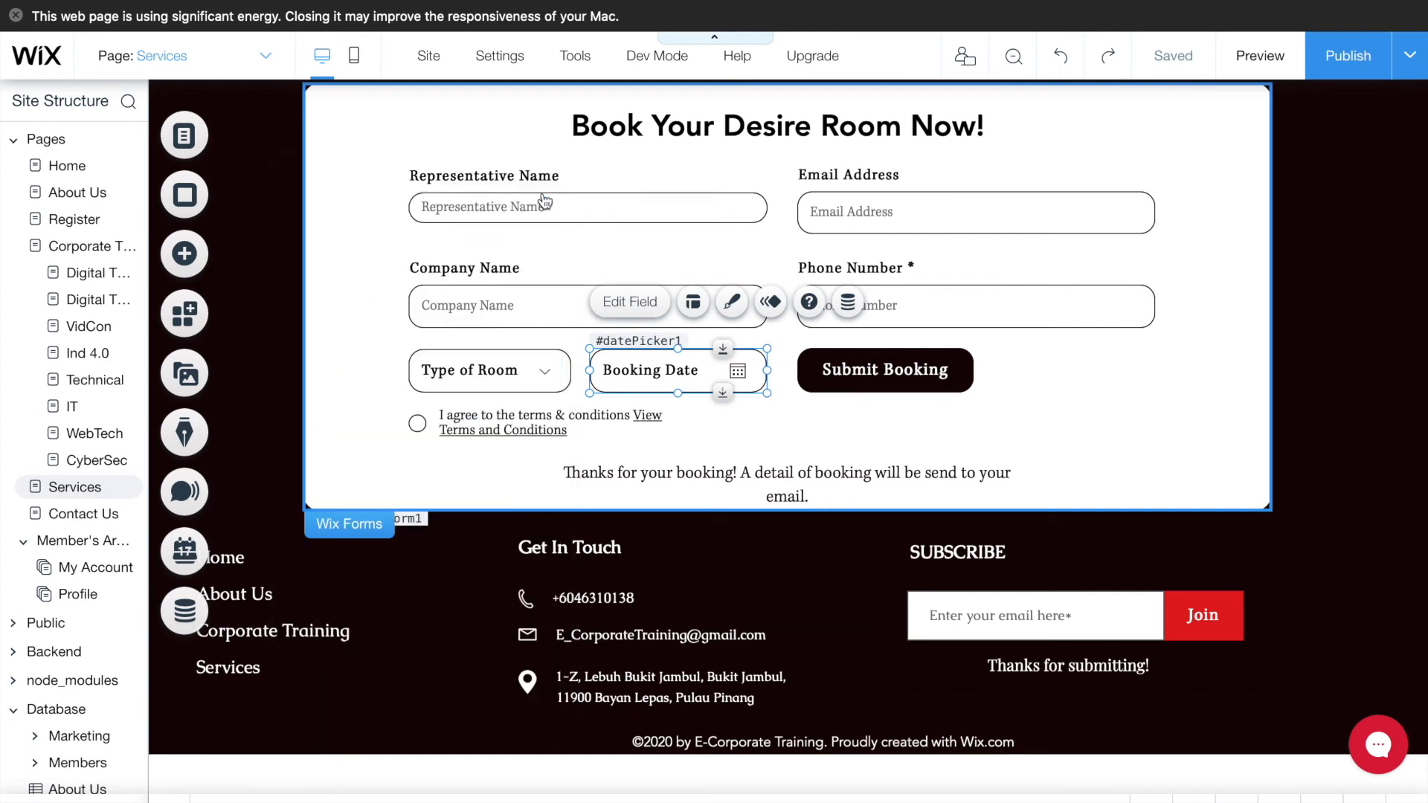
- Give the date picker's calendar a red header and a near-black background at 91% opacity
{"action": "left_click", "coordinate": [732, 303]}
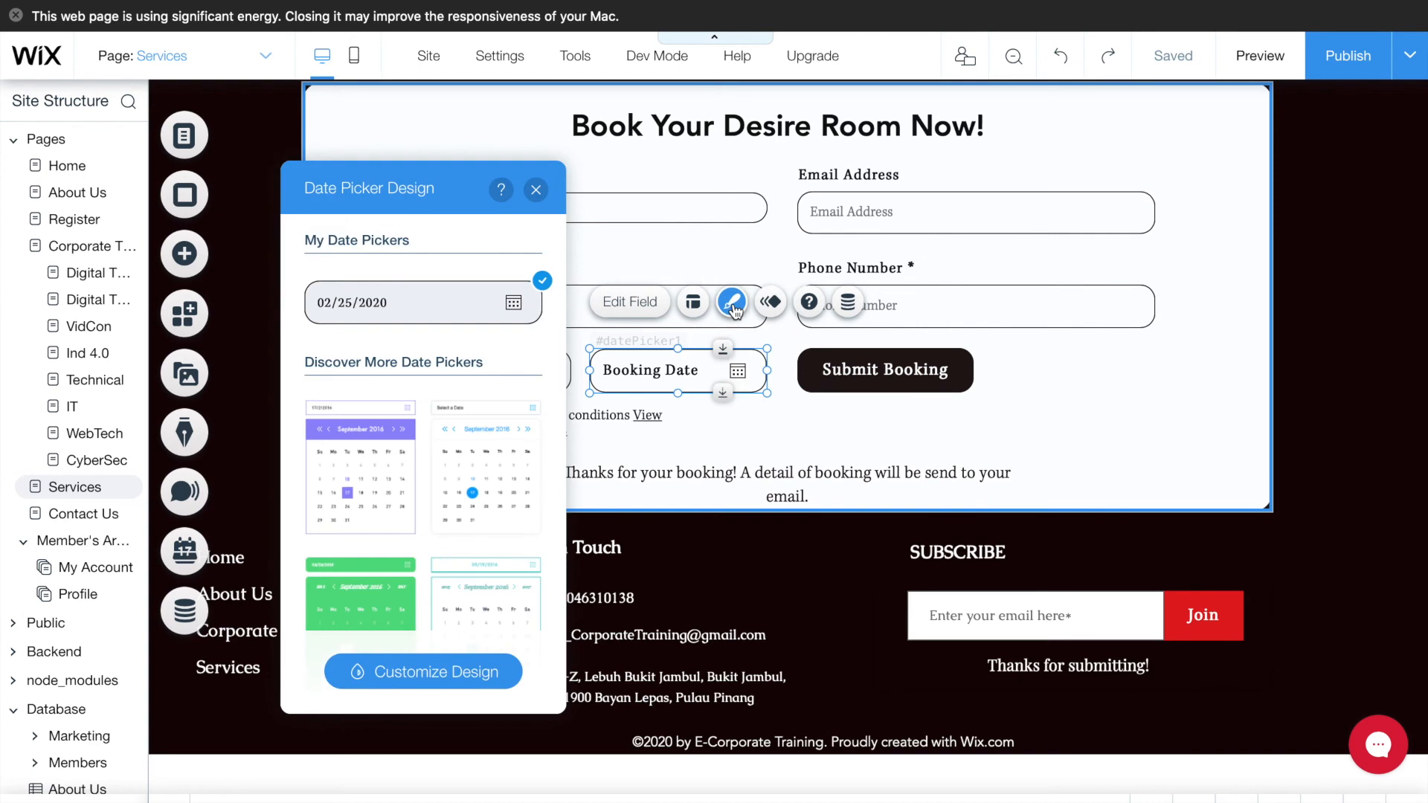
{"action": "left_click", "coordinate": [446, 690]}
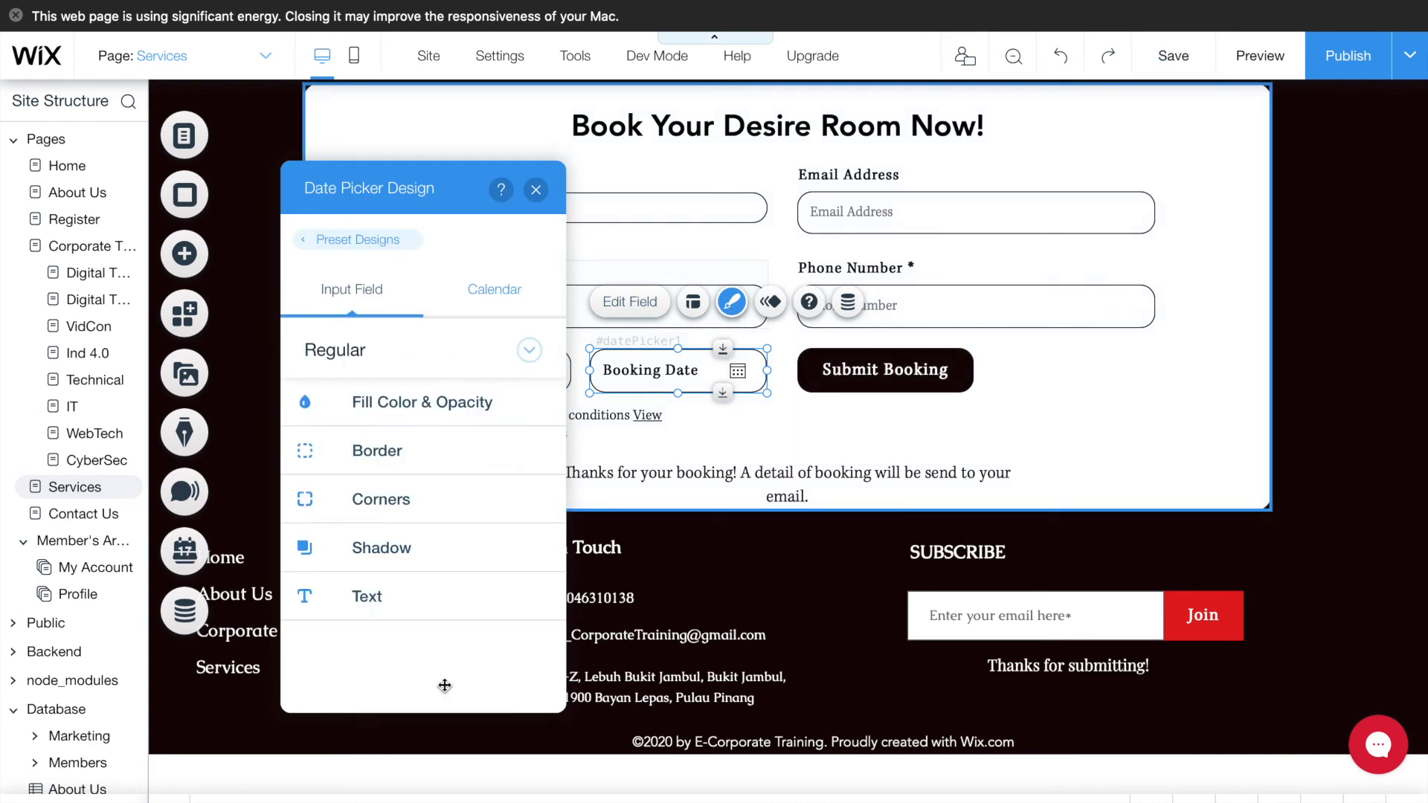
{"action": "left_click", "coordinate": [457, 313]}
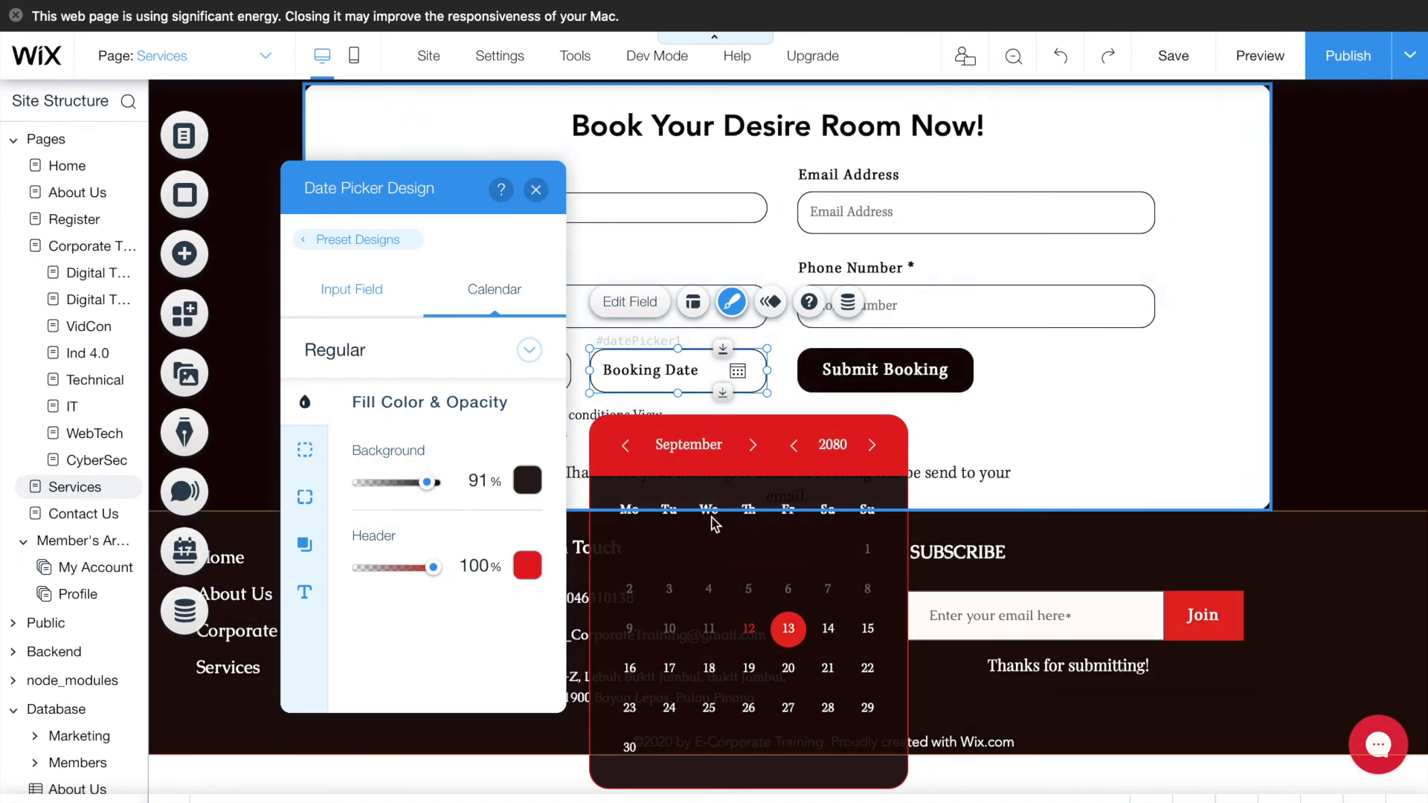
{"action": "left_click", "coordinate": [536, 190]}
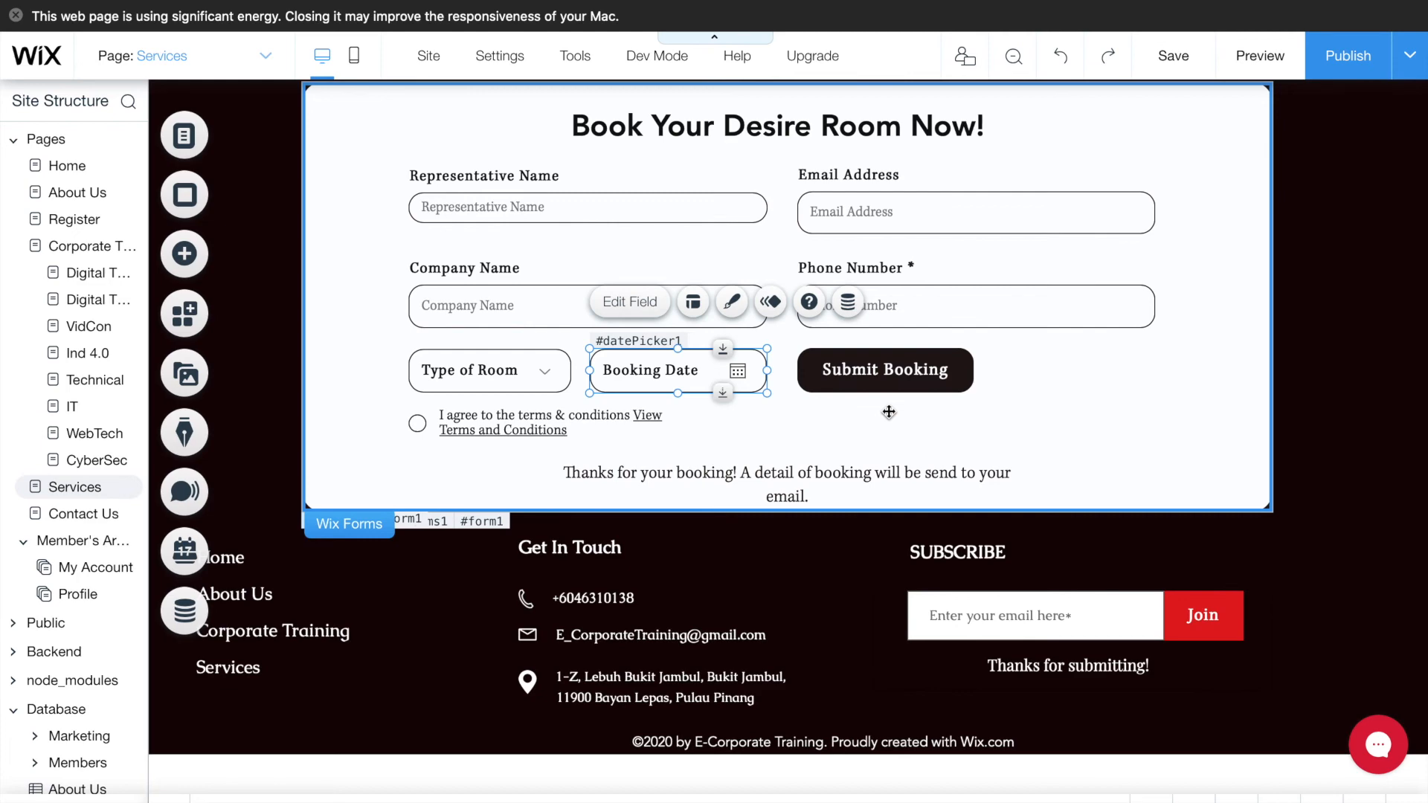
{"action": "scroll", "coordinate": [1022, 433], "scroll_direction": "up", "scroll_amount": 5}
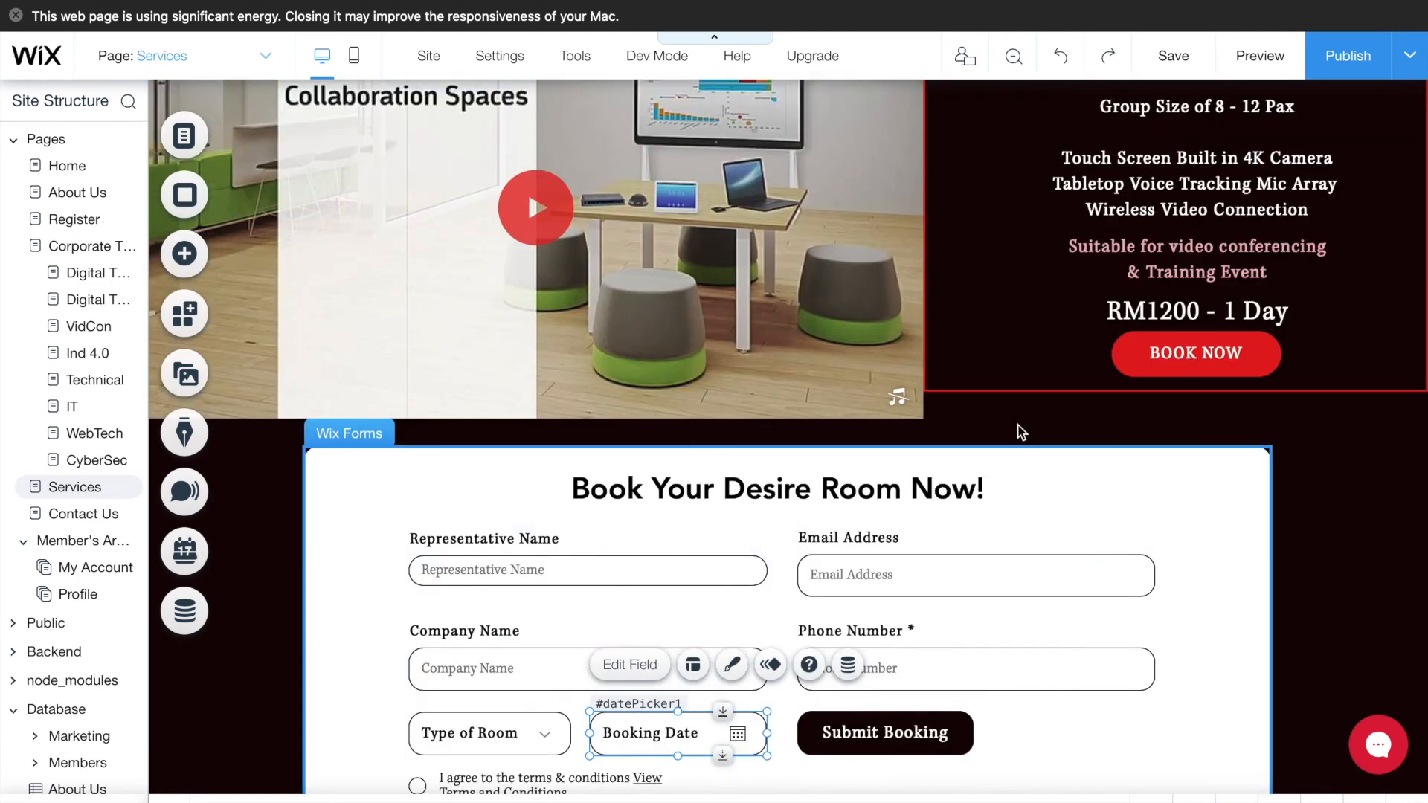
{"action": "scroll", "coordinate": [1018, 425], "scroll_direction": "down", "scroll_amount": 4}
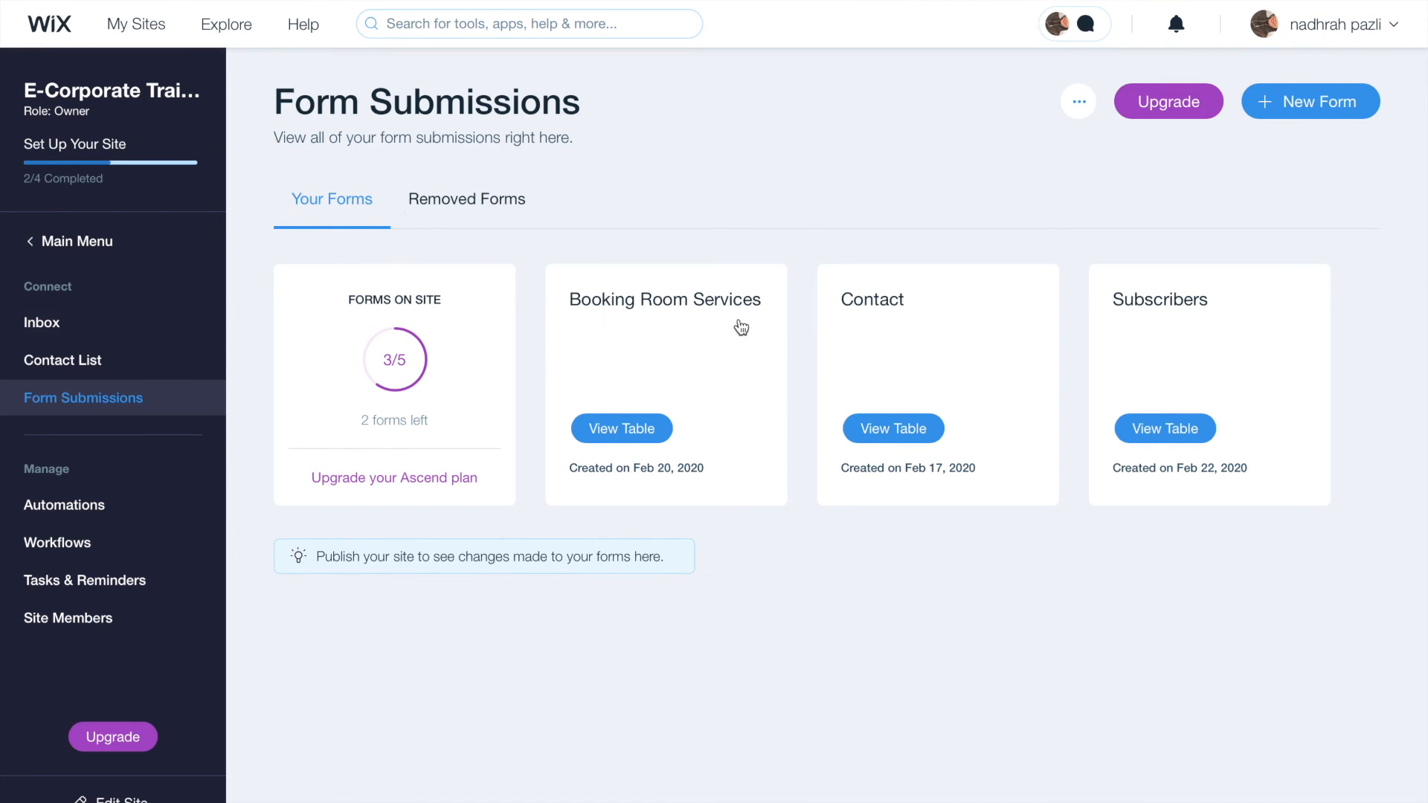
- Review all entries and columns in the Booking Room Services submissions table
{"action": "left_click", "coordinate": [644, 442]}
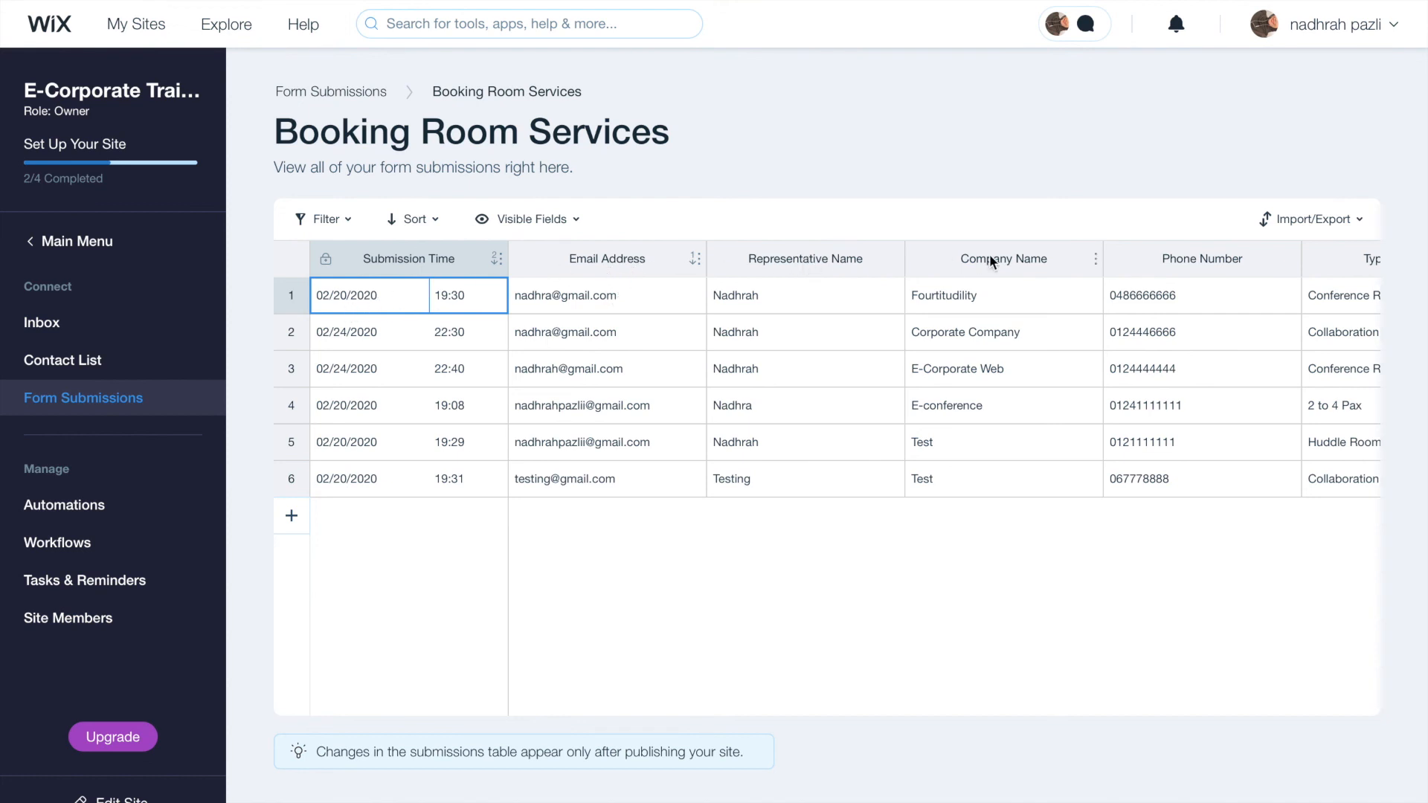
{"action": "scroll", "coordinate": [1191, 313], "scroll_direction": "right", "scroll_amount": 7}
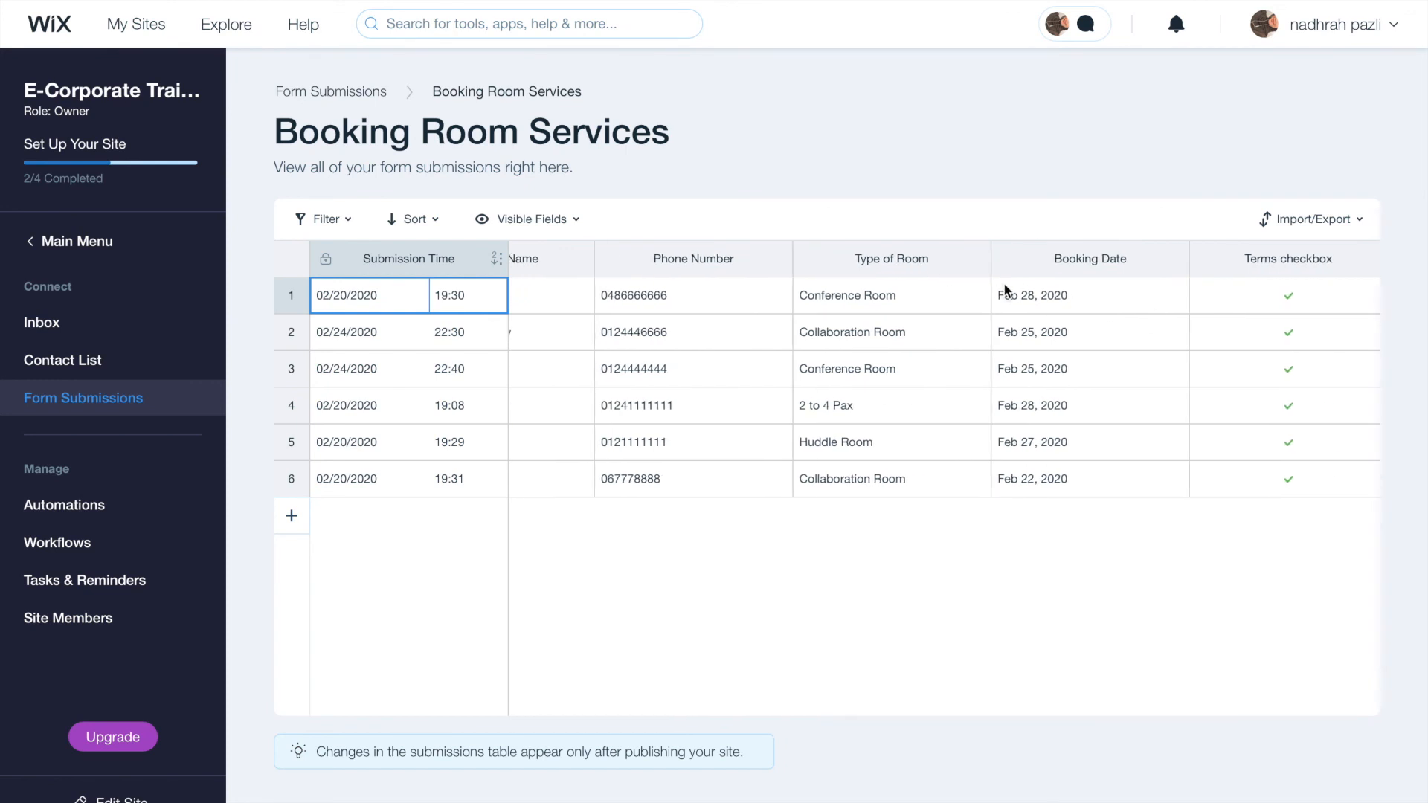
{"action": "scroll", "coordinate": [1042, 288], "scroll_direction": "right", "scroll_amount": 2}
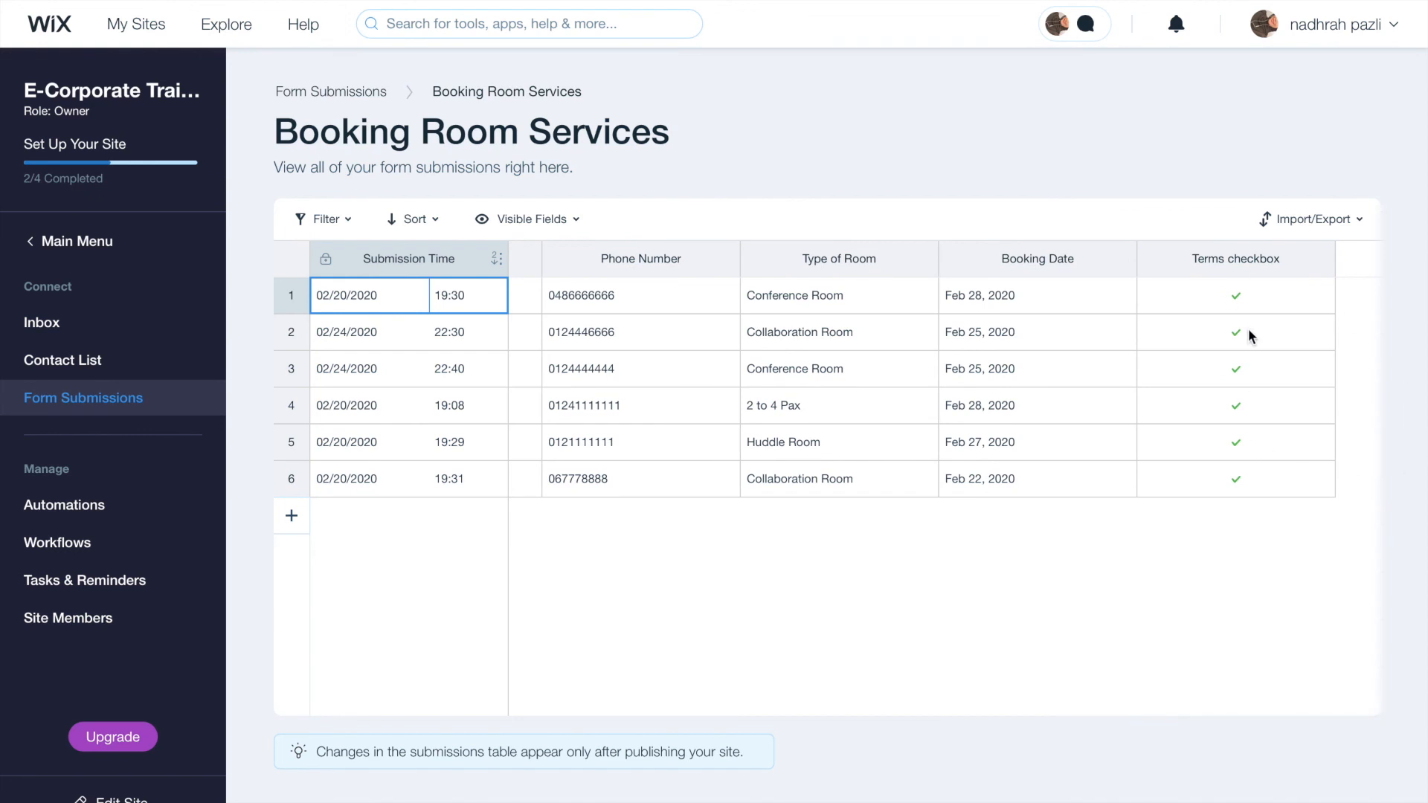
{"action": "scroll", "coordinate": [1248, 328], "scroll_direction": "left", "scroll_amount": 10}
{"action": "scroll", "coordinate": [557, 311], "scroll_direction": "left", "scroll_amount": 1}
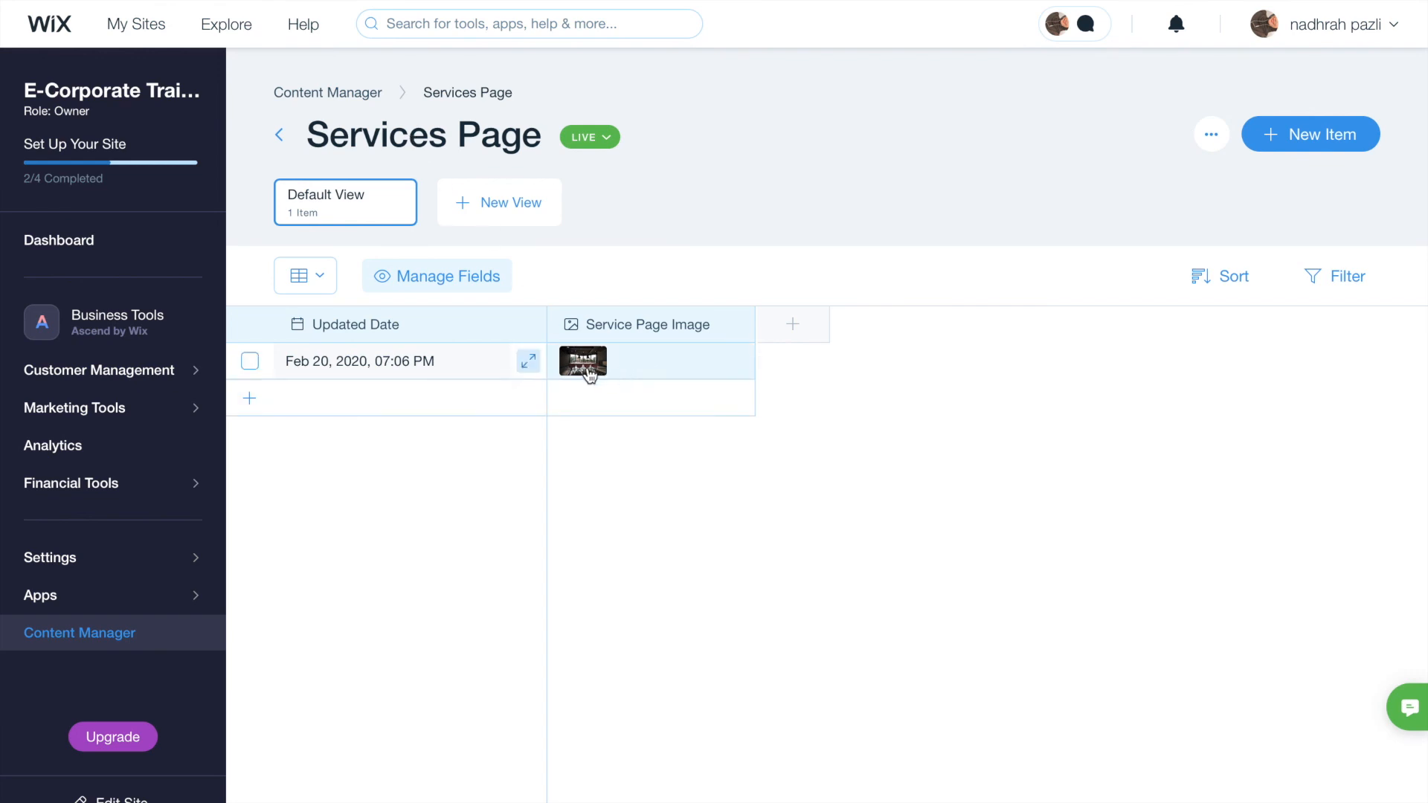
{"action": "mouse_move", "coordinate": [589, 371]}
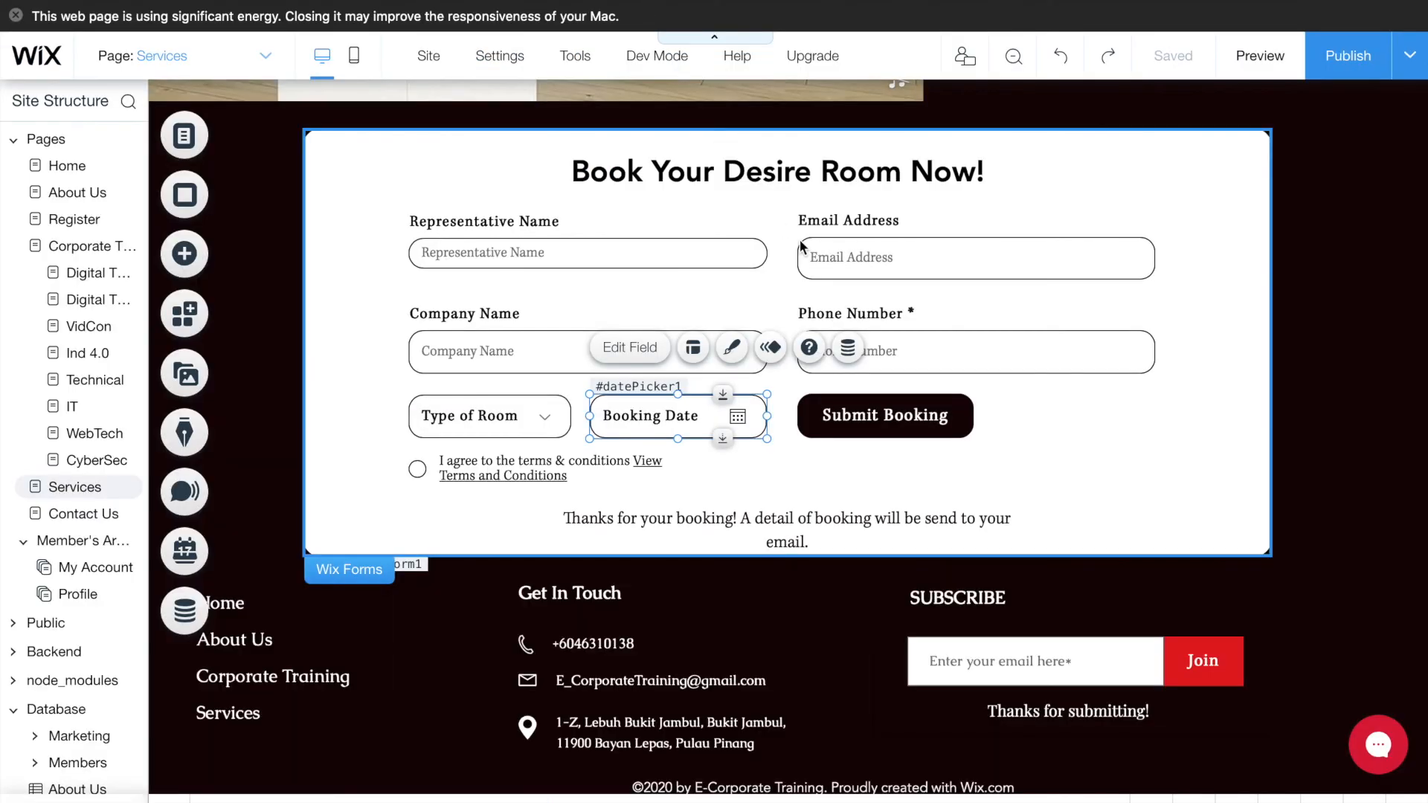
- Select the hero strip at the top of the Services page to inspect its dataset
{"action": "scroll", "coordinate": [801, 242], "scroll_direction": "up", "scroll_amount": 10}
{"action": "scroll", "coordinate": [800, 242], "scroll_direction": "up", "scroll_amount": 8}
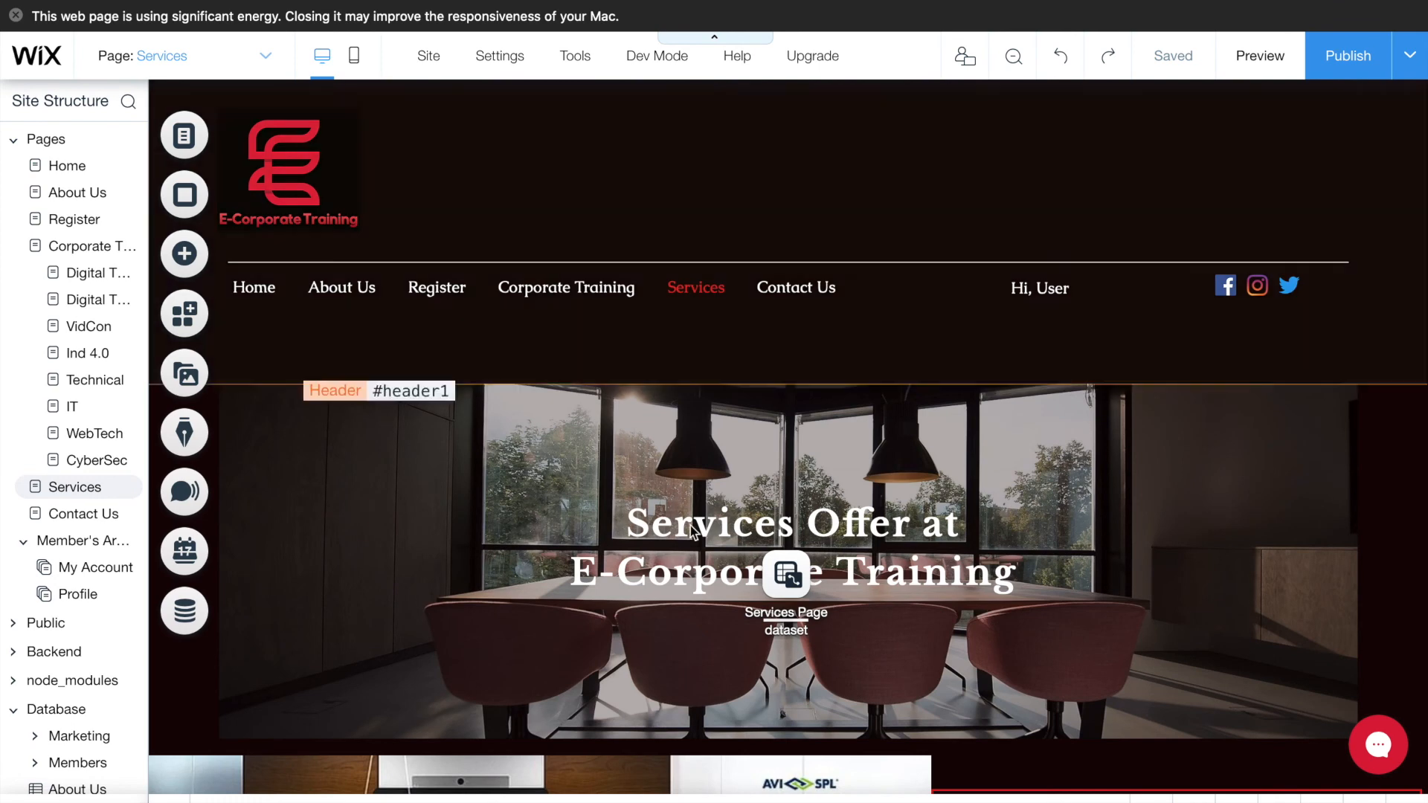
{"action": "left_click", "coordinate": [860, 471]}
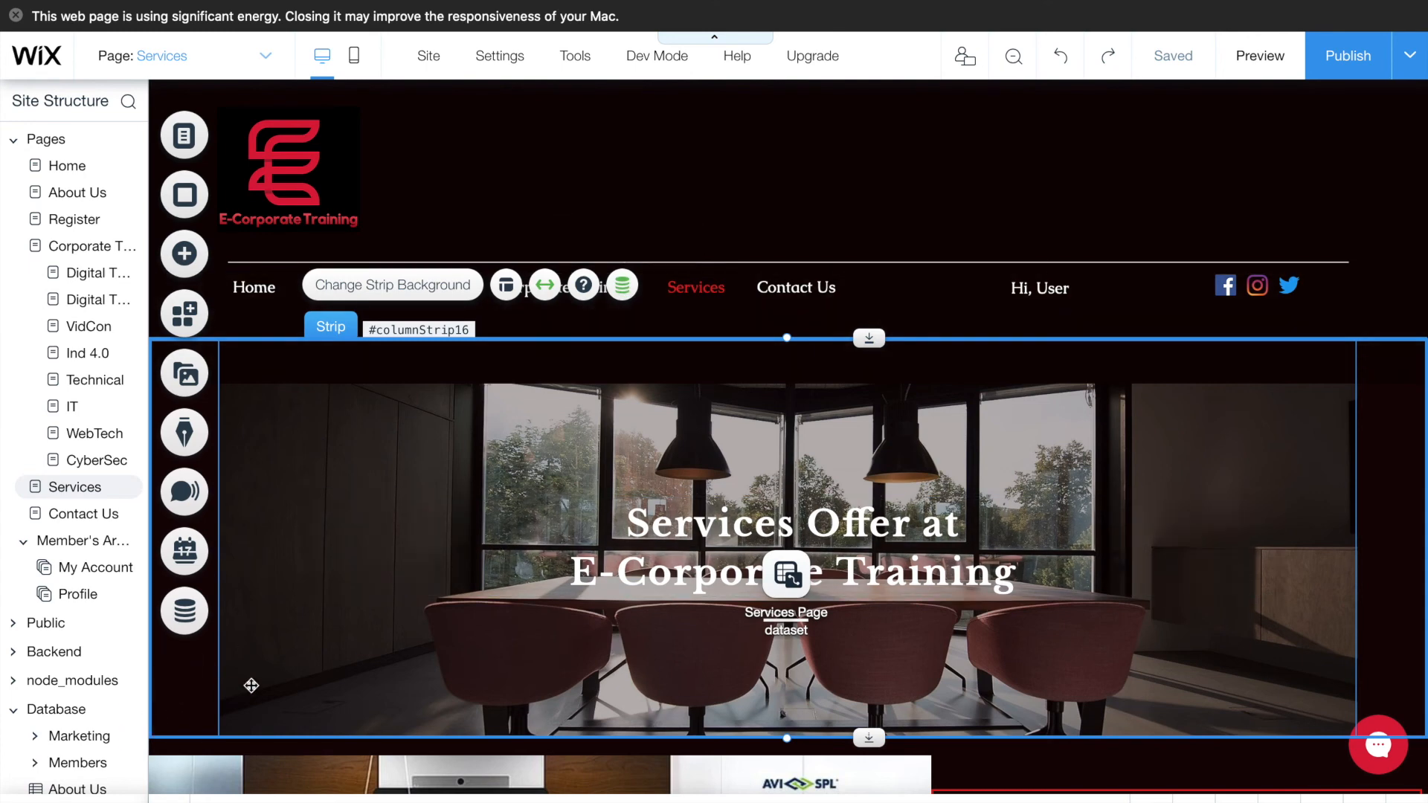
{"action": "scroll", "coordinate": [434, 621], "scroll_direction": "down", "scroll_amount": 5}
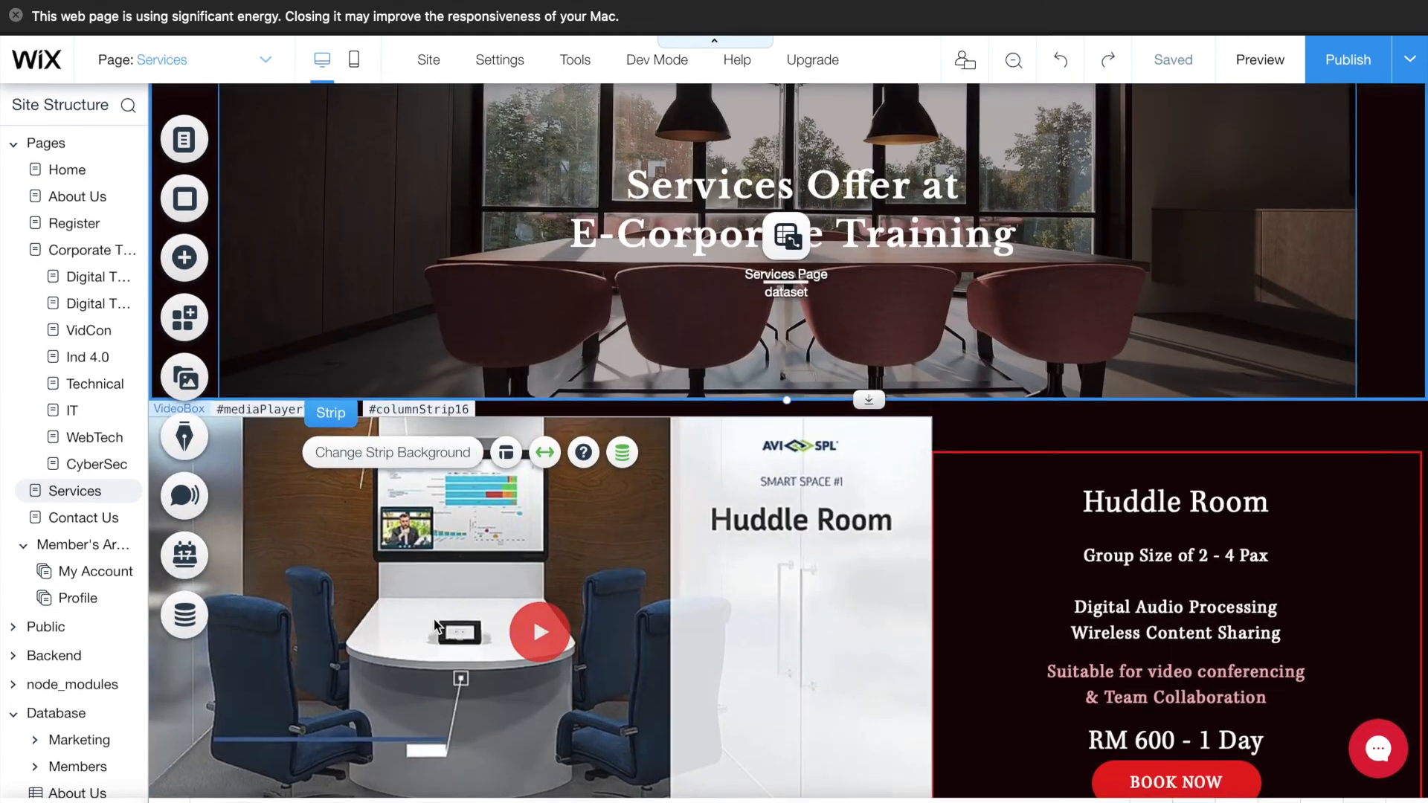
{"action": "scroll", "coordinate": [434, 624], "scroll_direction": "up", "scroll_amount": 5}
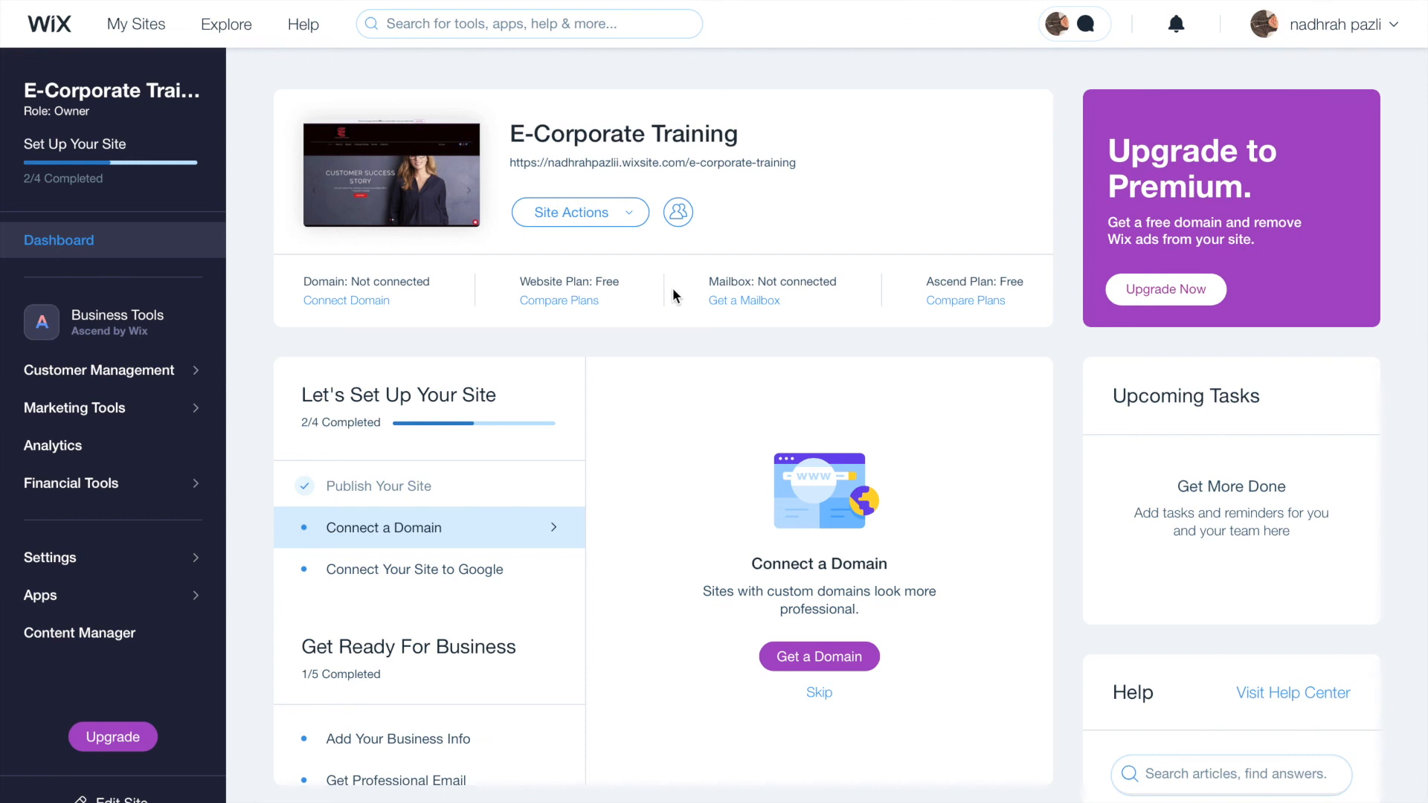
- Choose Add Contributor from the site's Site Actions menu
{"action": "left_click", "coordinate": [644, 228]}
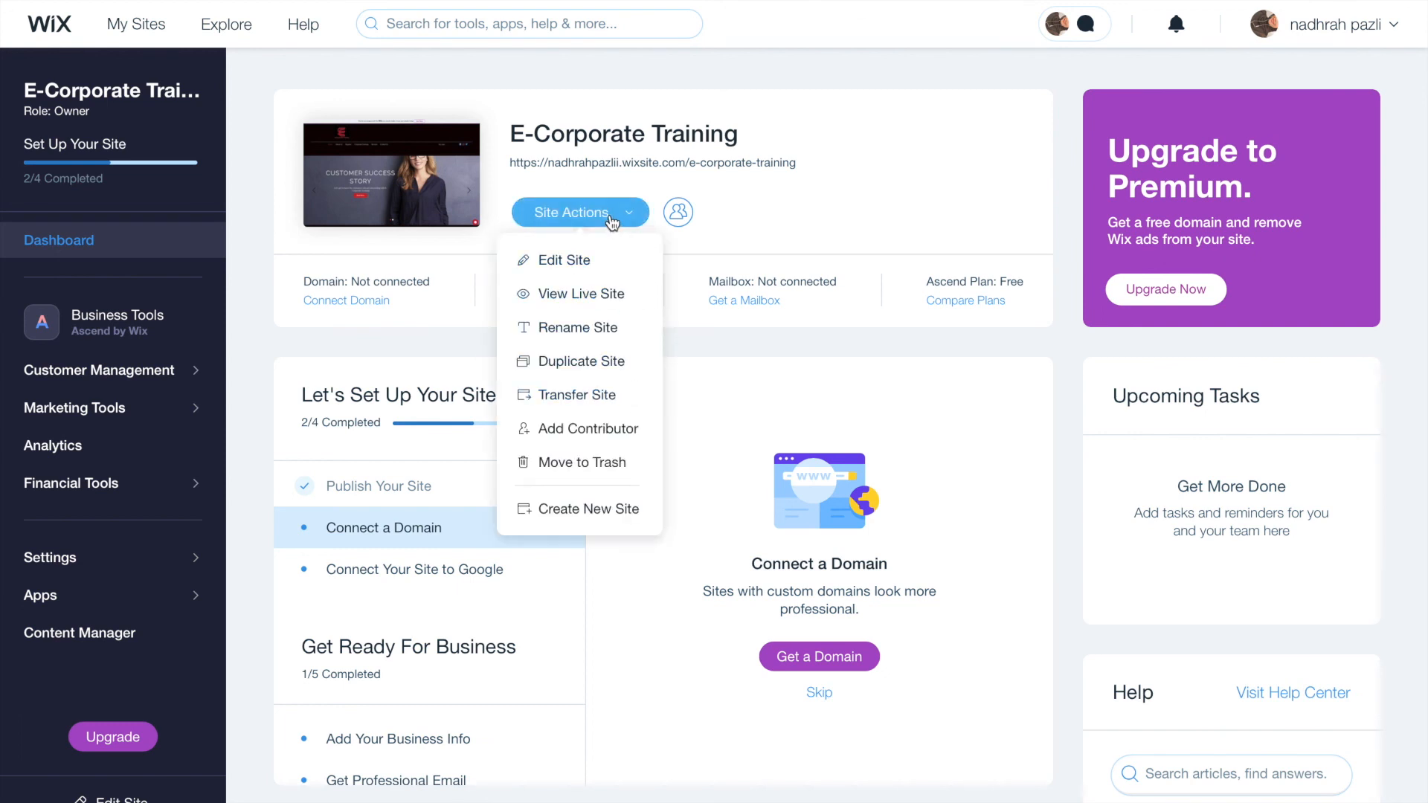
{"action": "left_click", "coordinate": [609, 430]}
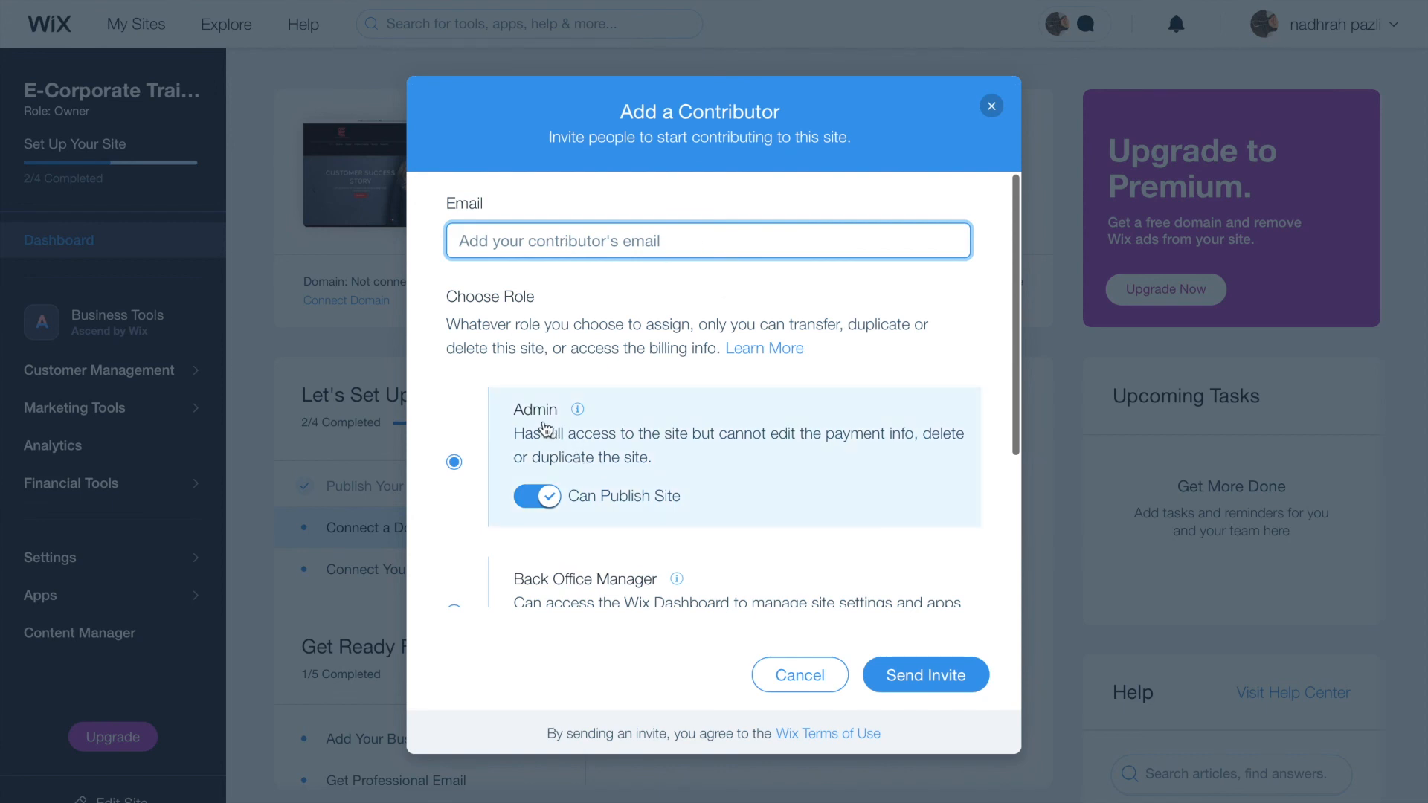
- Review the contributor roles, close the invite unsent, and view the existing contributors list
{"action": "scroll", "coordinate": [542, 429], "scroll_direction": "down", "scroll_amount": 2}
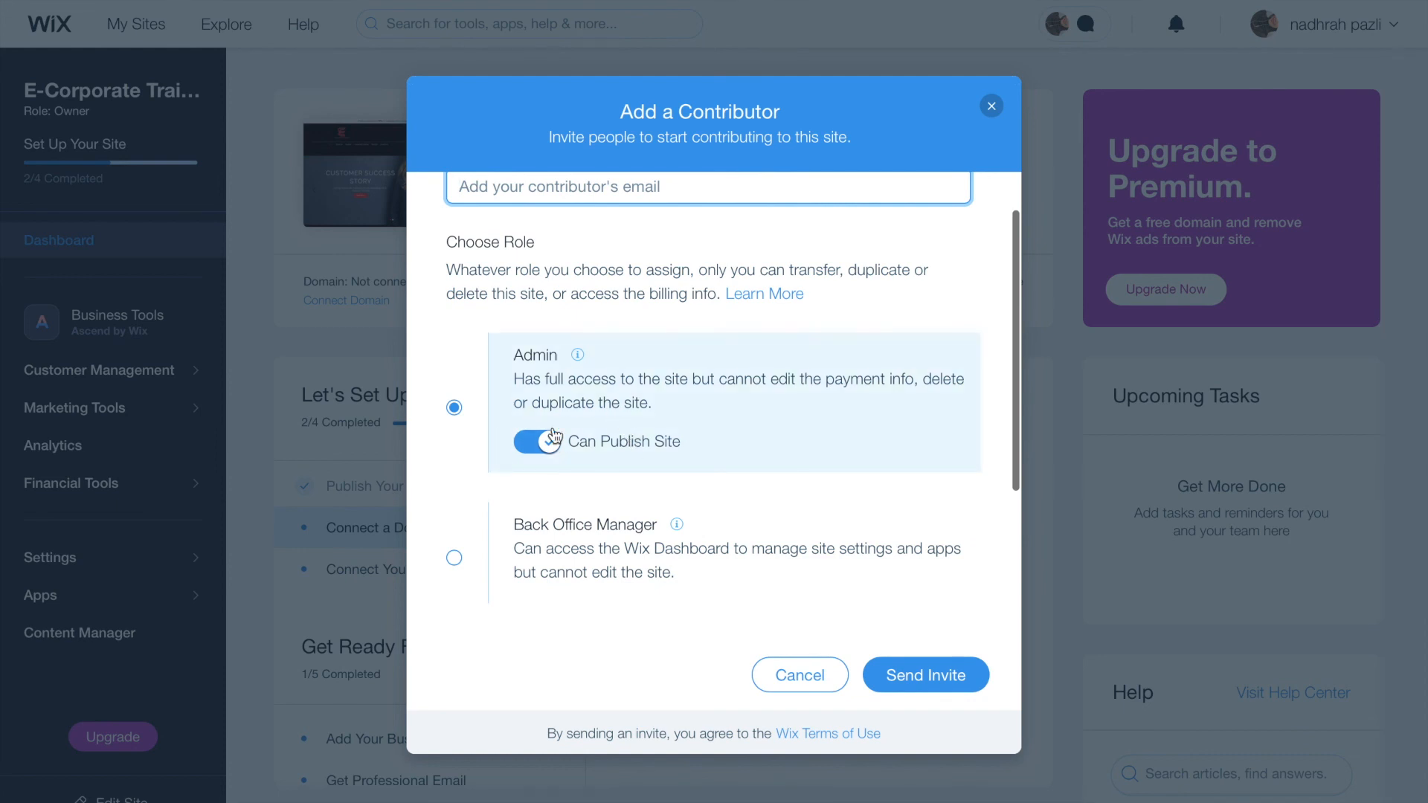
{"action": "scroll", "coordinate": [566, 446], "scroll_direction": "up", "scroll_amount": 1}
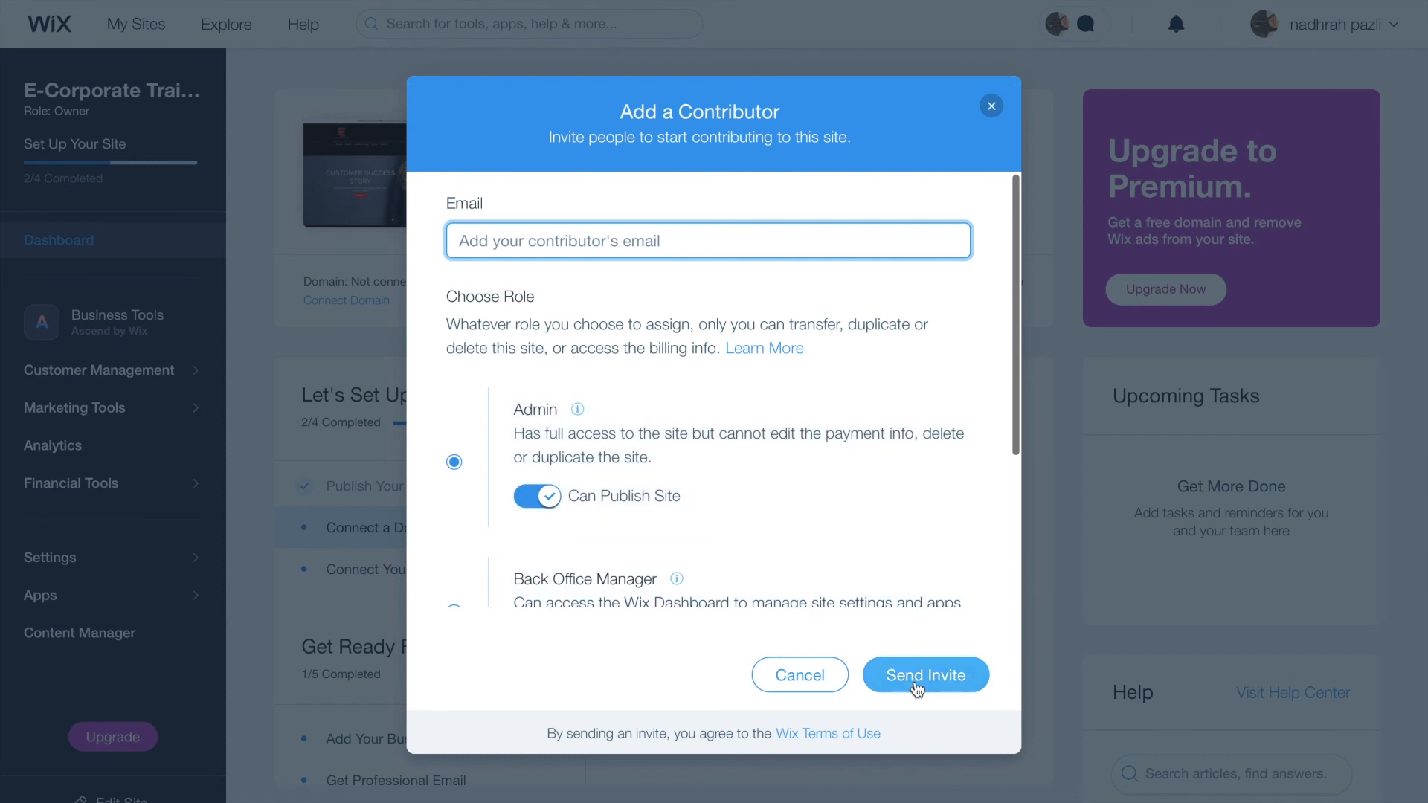
{"action": "left_click", "coordinate": [994, 107]}
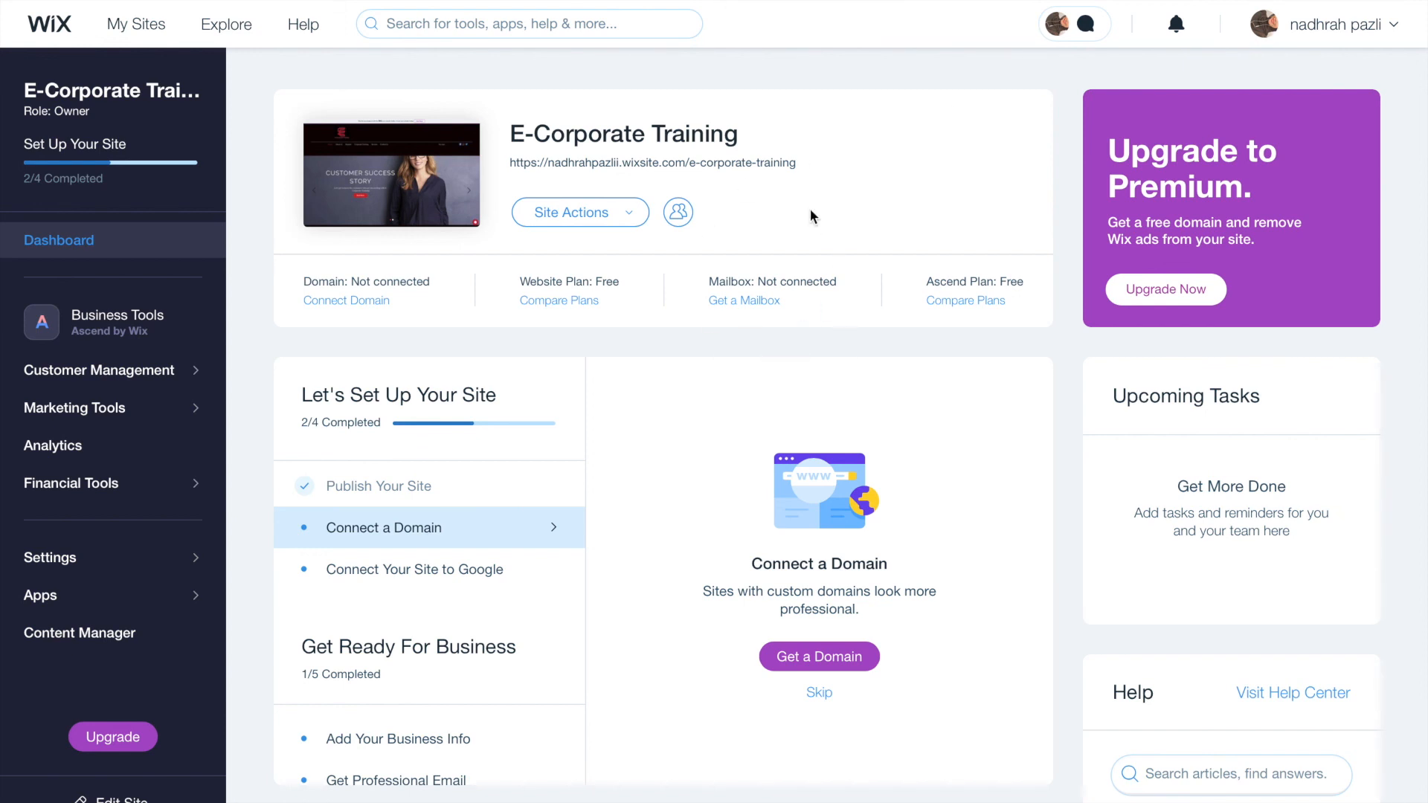
{"action": "mouse_move", "coordinate": [677, 212]}
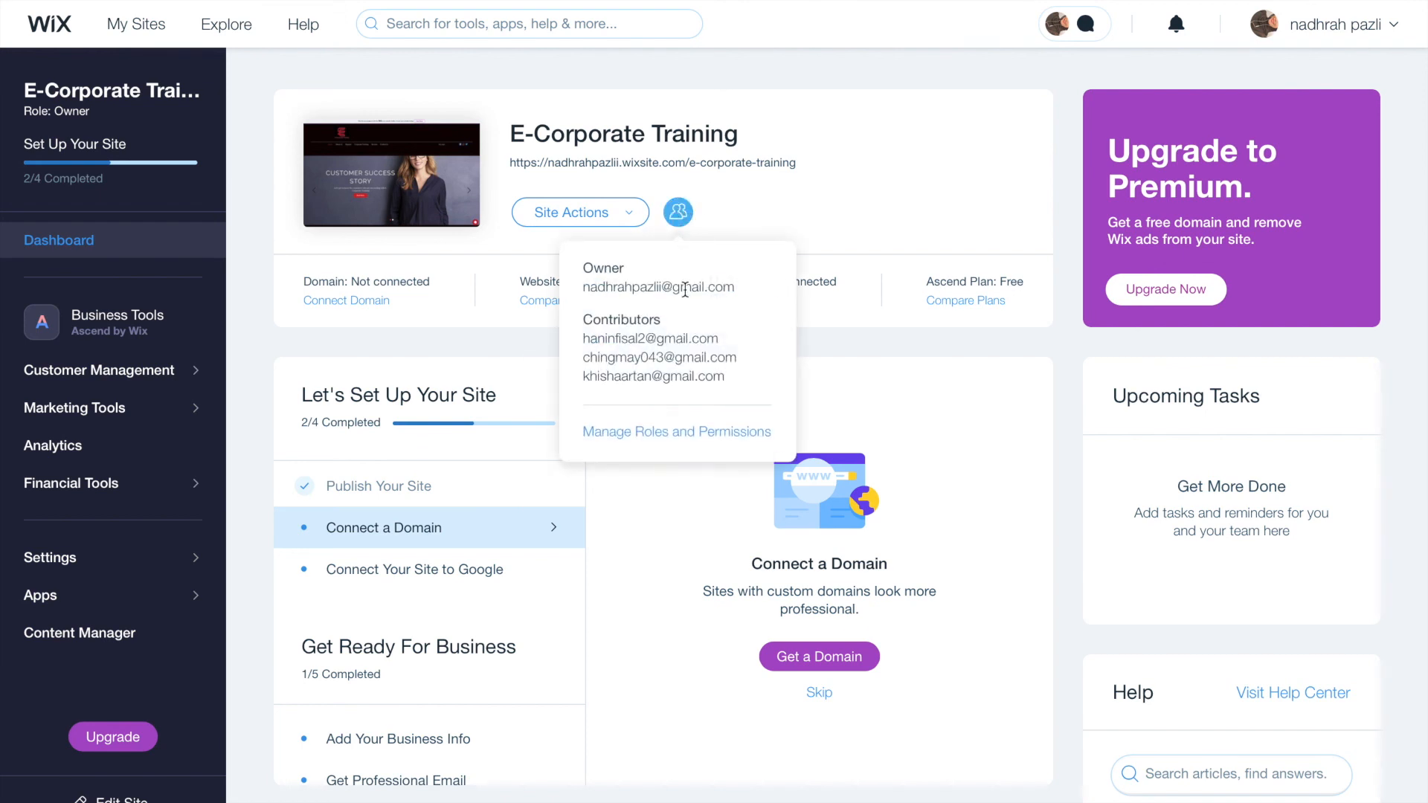